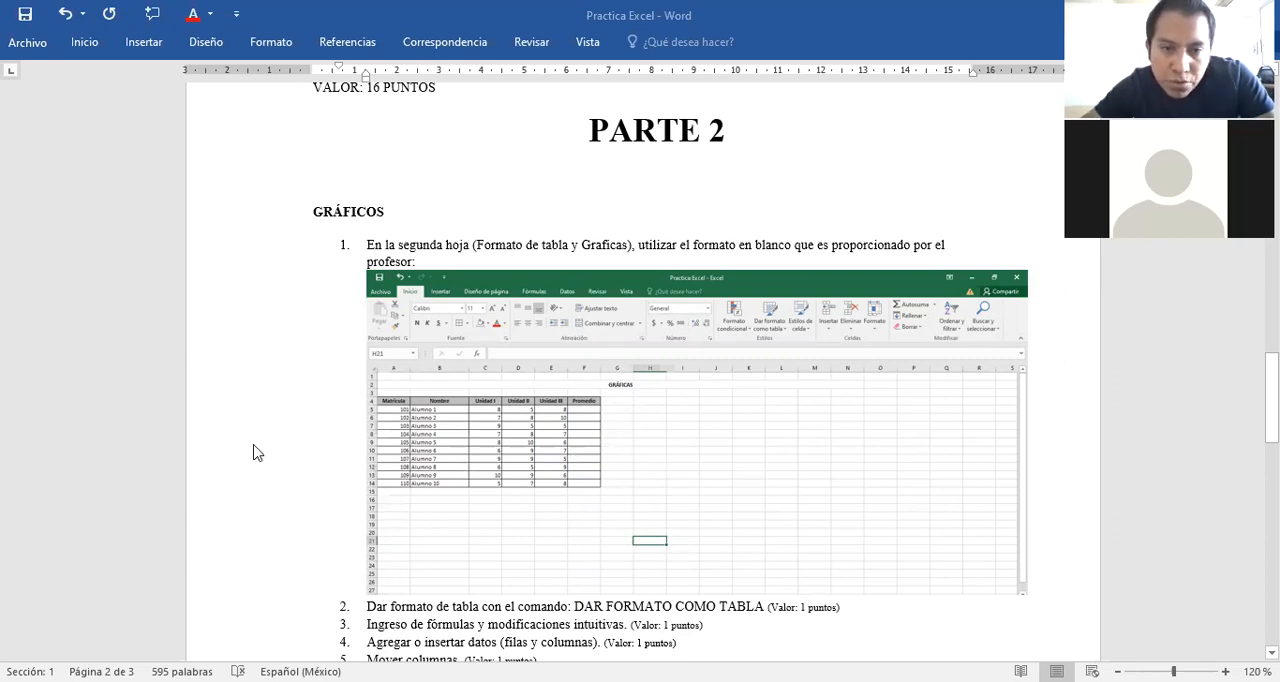
Remove the extra spacing before "botones" in item 8 of the Parte 2 instructions.
scroll(579, 341, down, 1)
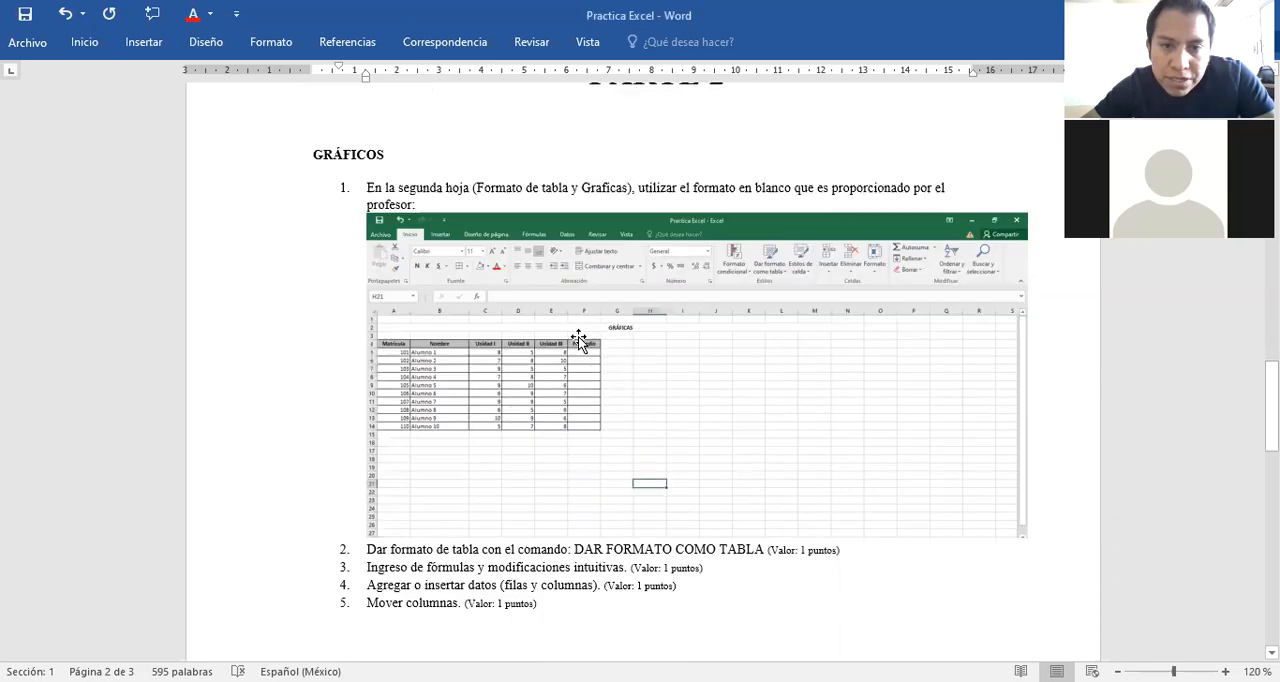
scroll(579, 341, down, 2)
scroll(579, 341, down, 1)
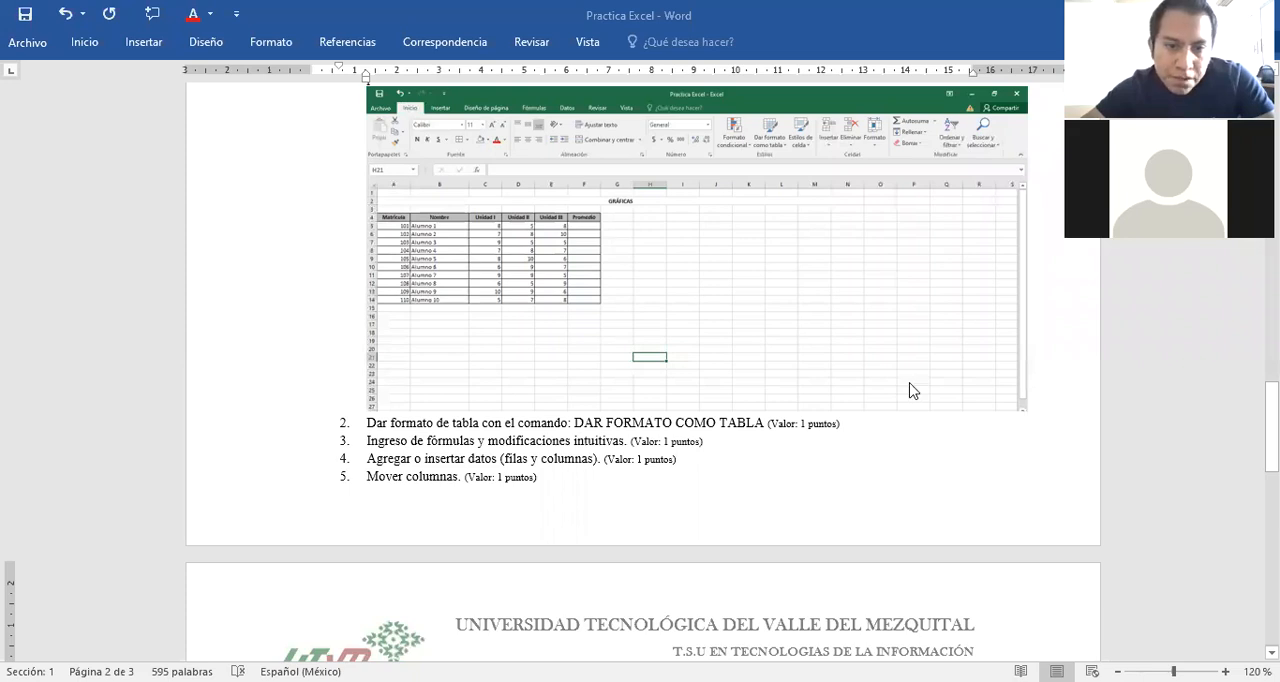
scroll(909, 390, down, 6)
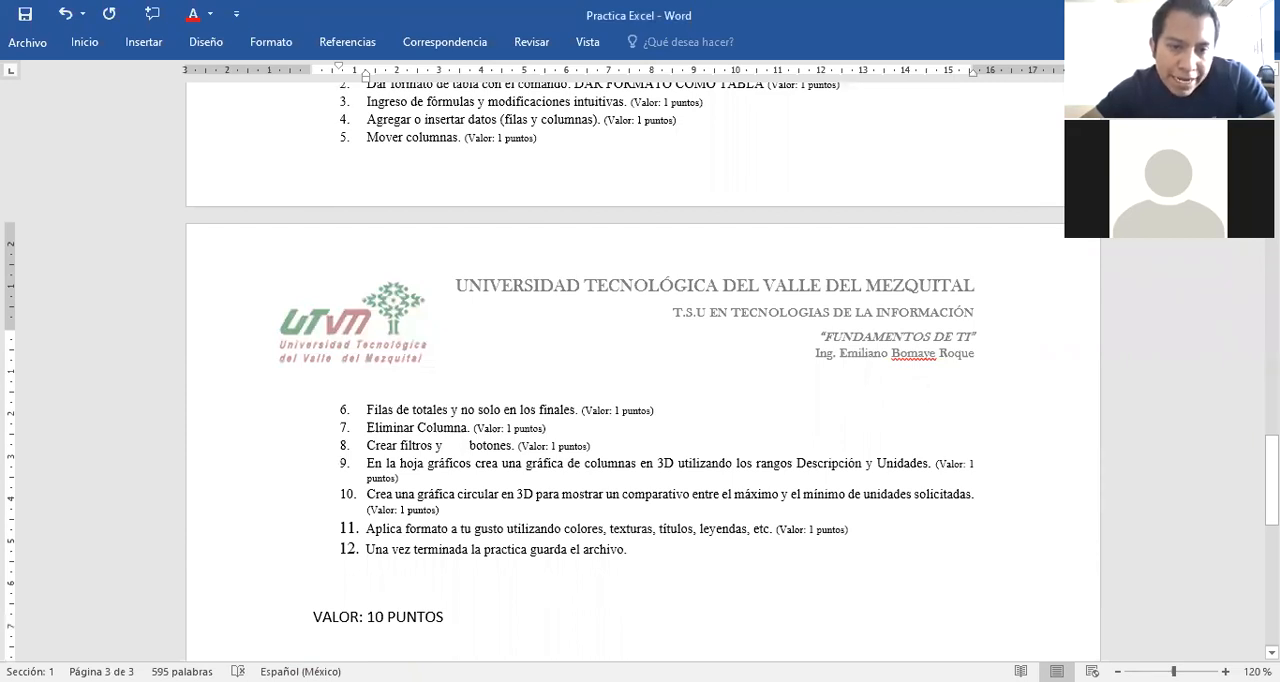
key(BackSpace)
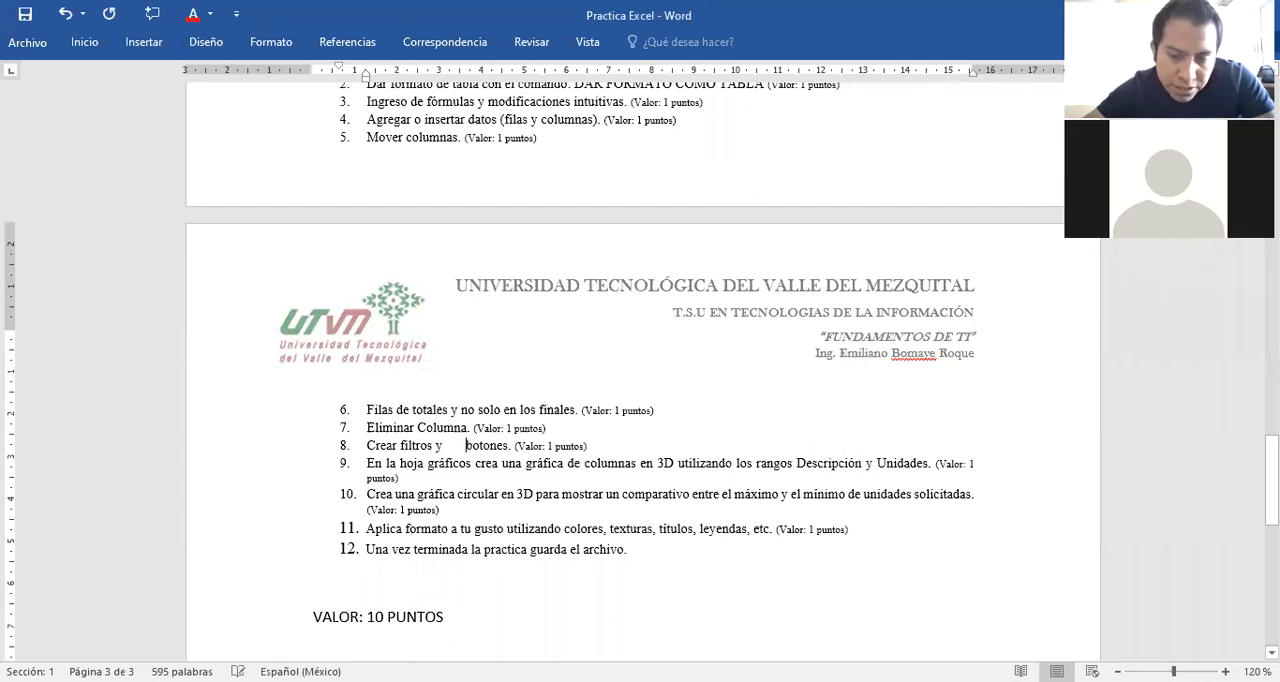
key(BackSpace)
key(BackSpace)
key(BackSpace)
key(BackSpace)
key(BackSpace)
key(BackSpace)
key(BackSpace)
key(BackSpace)
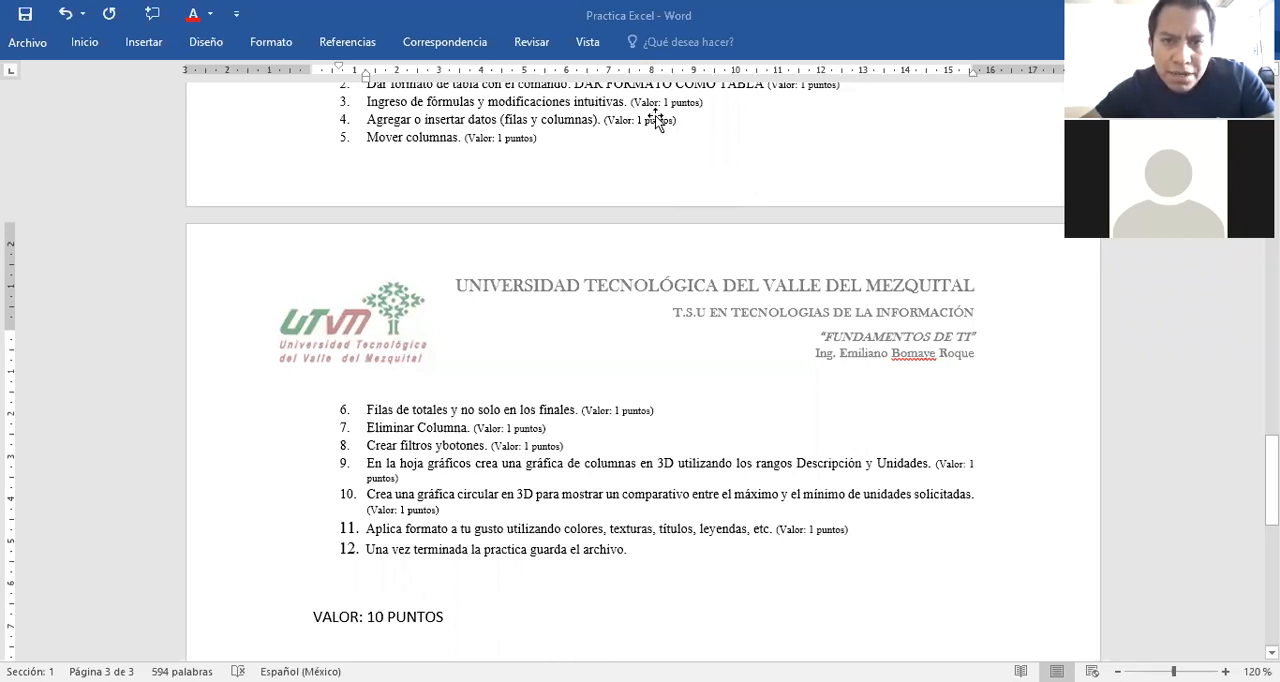
Review the start of the Parte 2 instructions and switch to the Practica Excel Profesor workbook in Excel.
scroll(656, 117, up, 5)
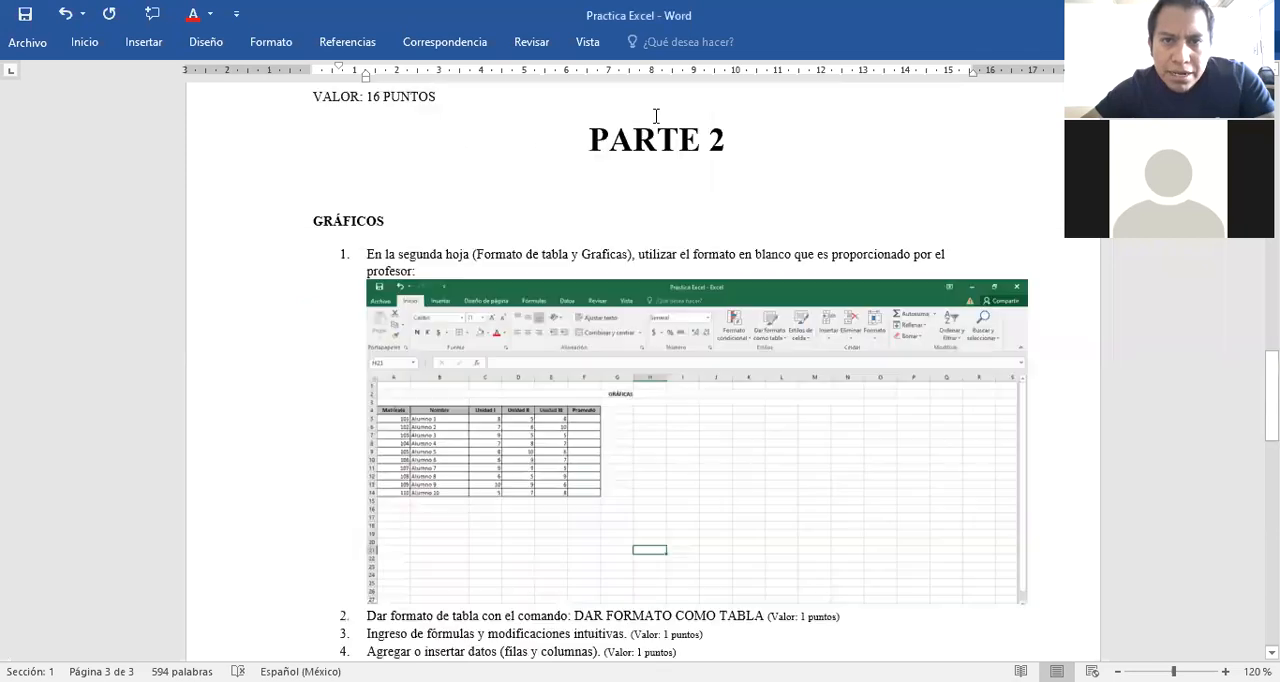
scroll(656, 117, down, 1)
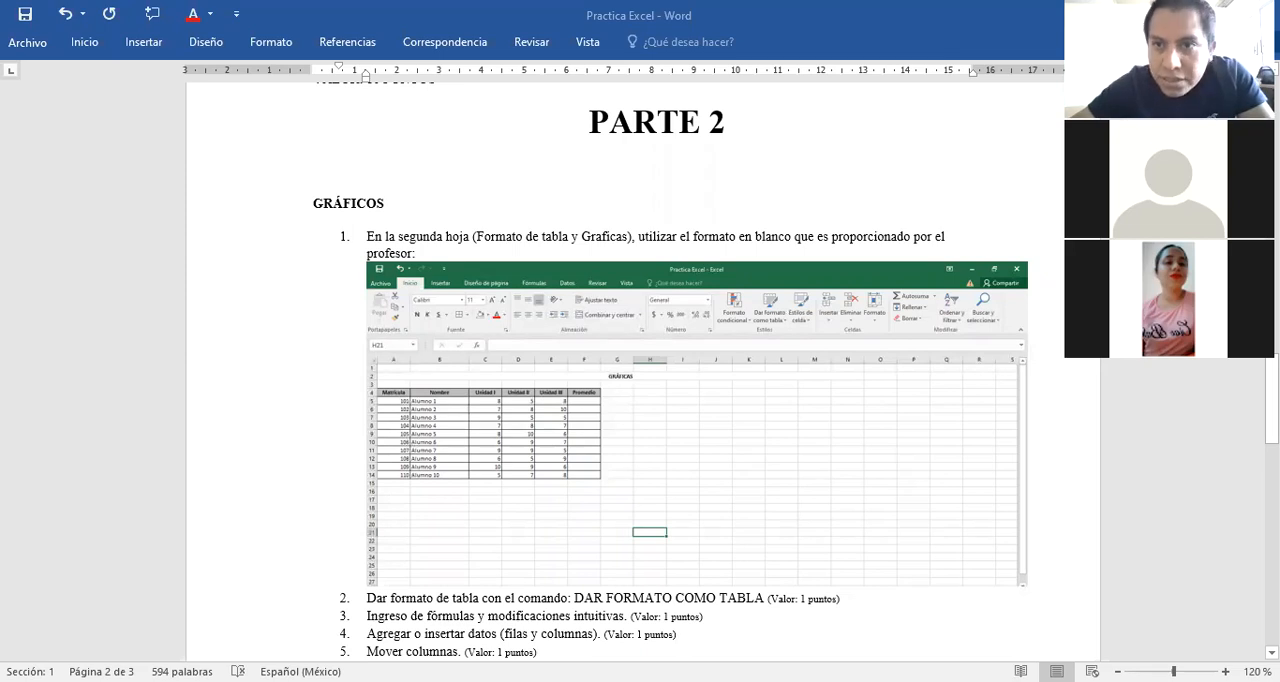
key(alt+Tab)
click(313, 477)
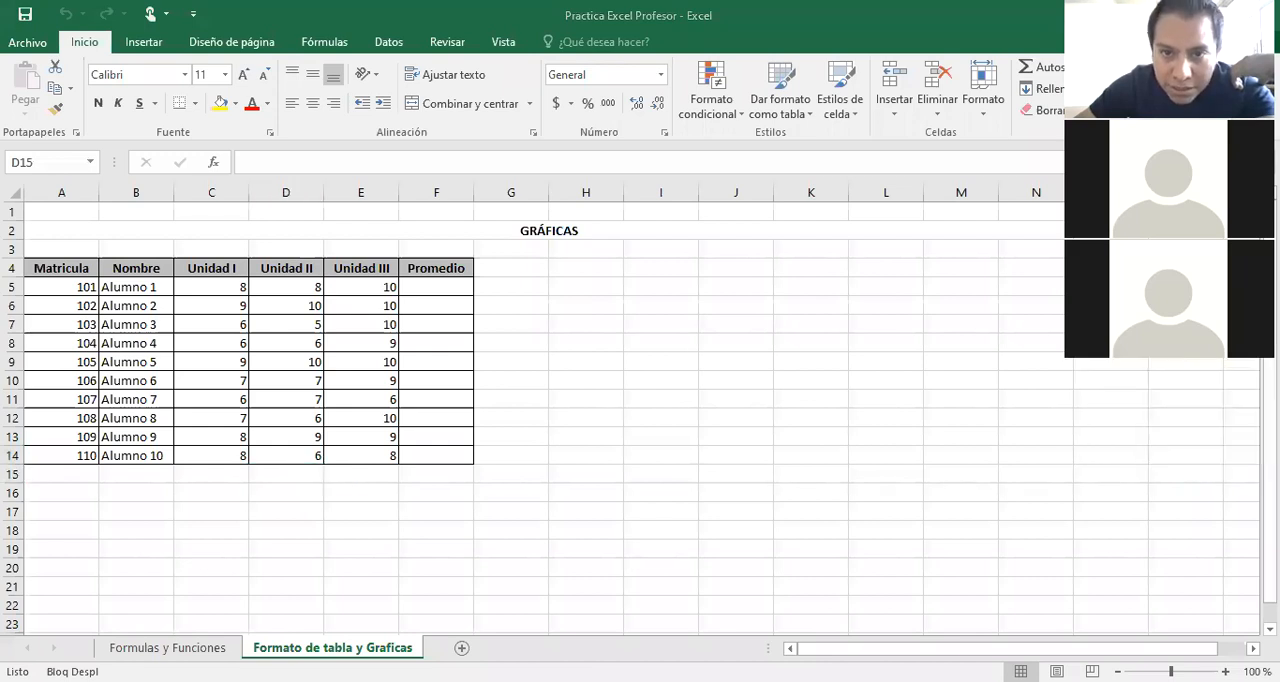
Examine the grade tables on the Formulas y Funciones sheet and return to the Formato de tabla y Graficas sheet.
click(181, 646)
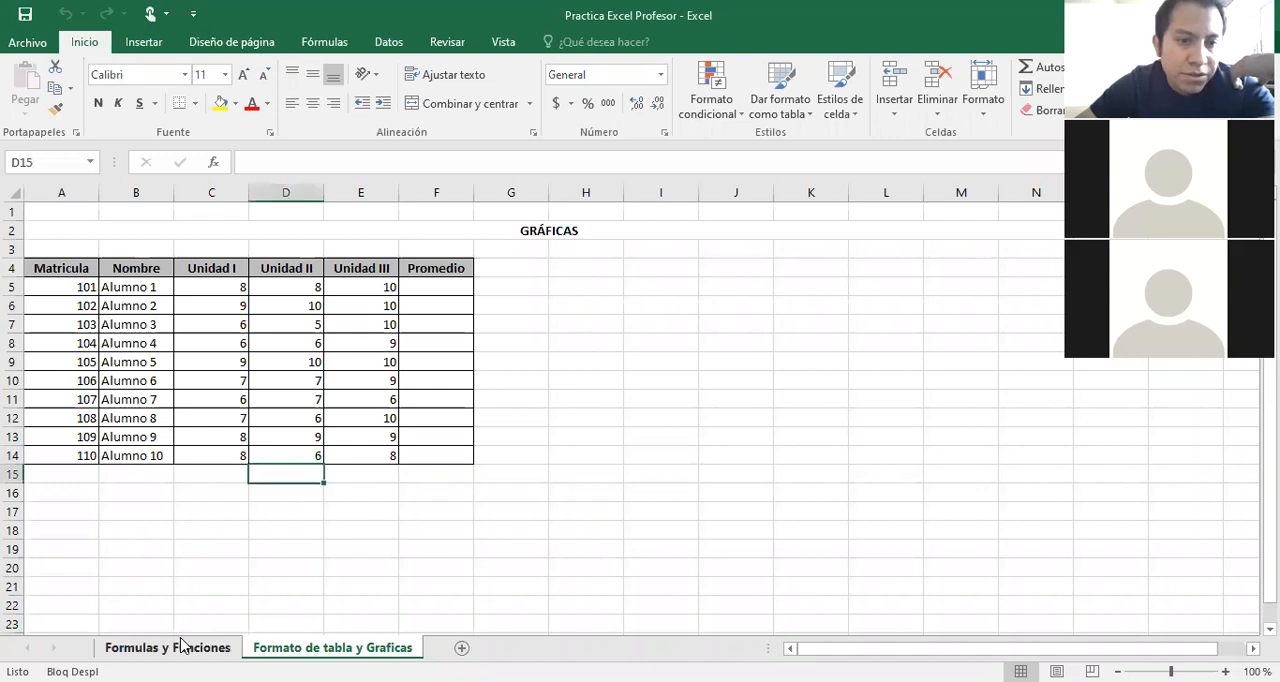
click(181, 647)
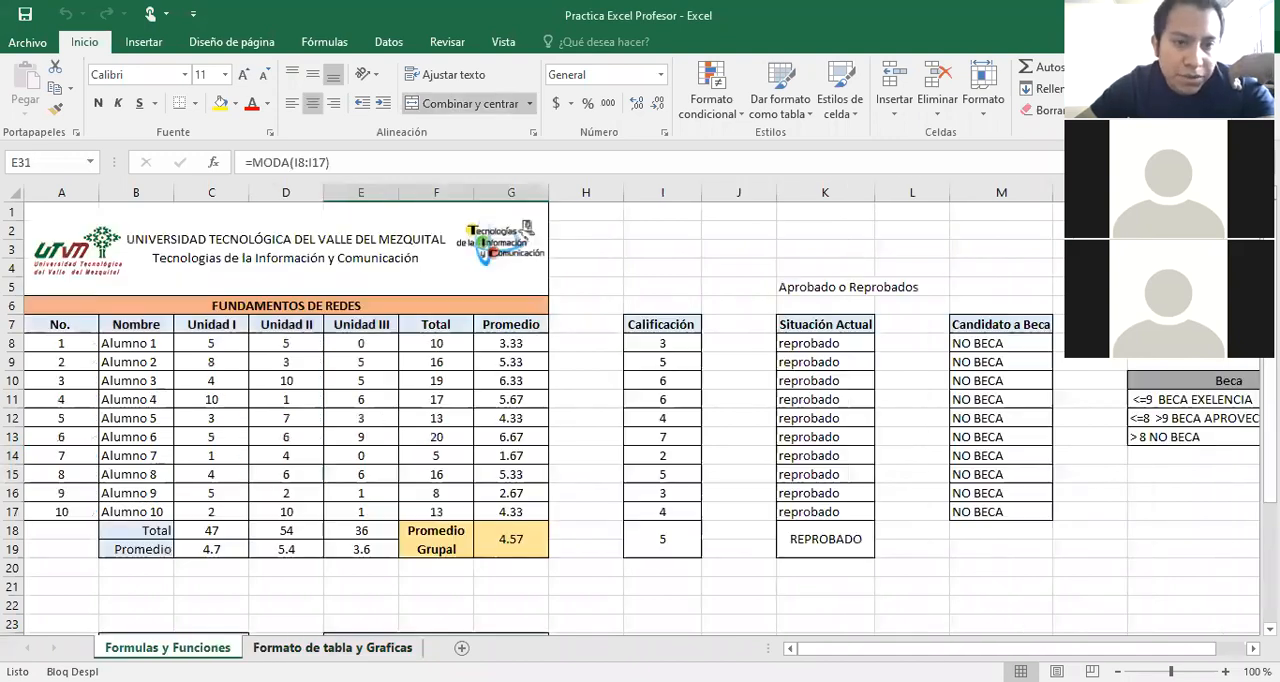
click(332, 648)
key(ctrl+Page_Up)
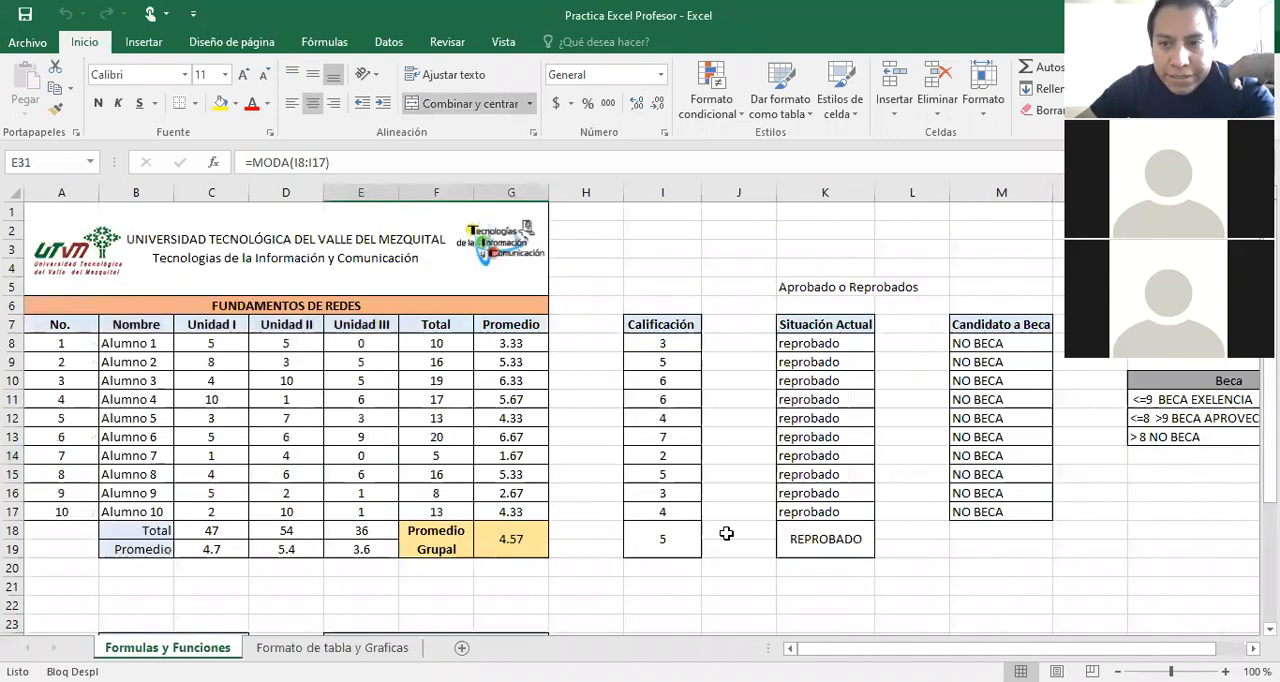
click(597, 475)
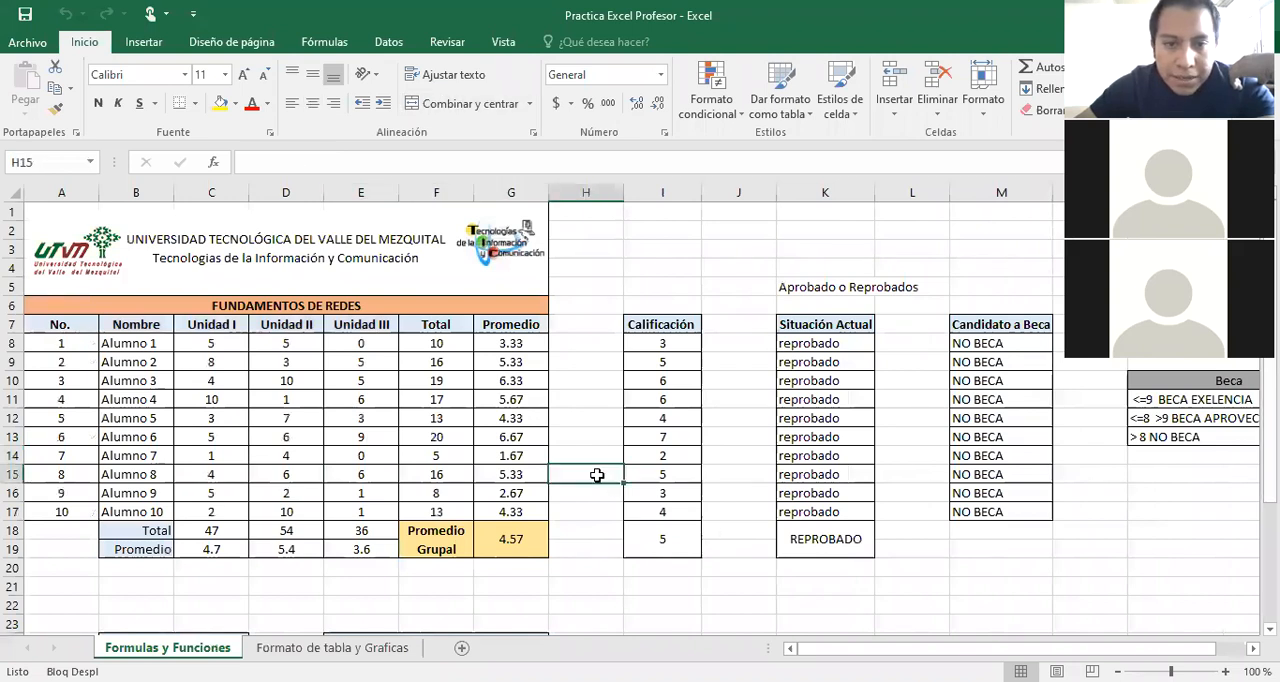
scroll(597, 475, down, 4)
scroll(597, 475, up, 2)
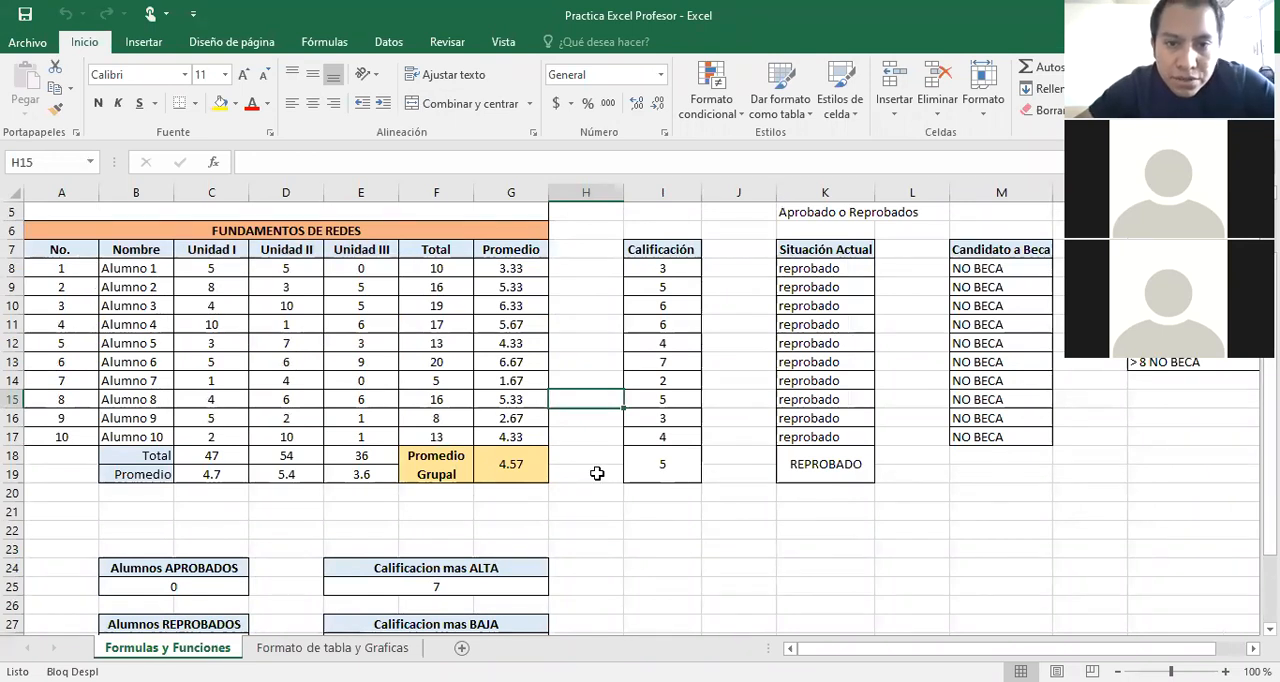
key(alt+Tab)
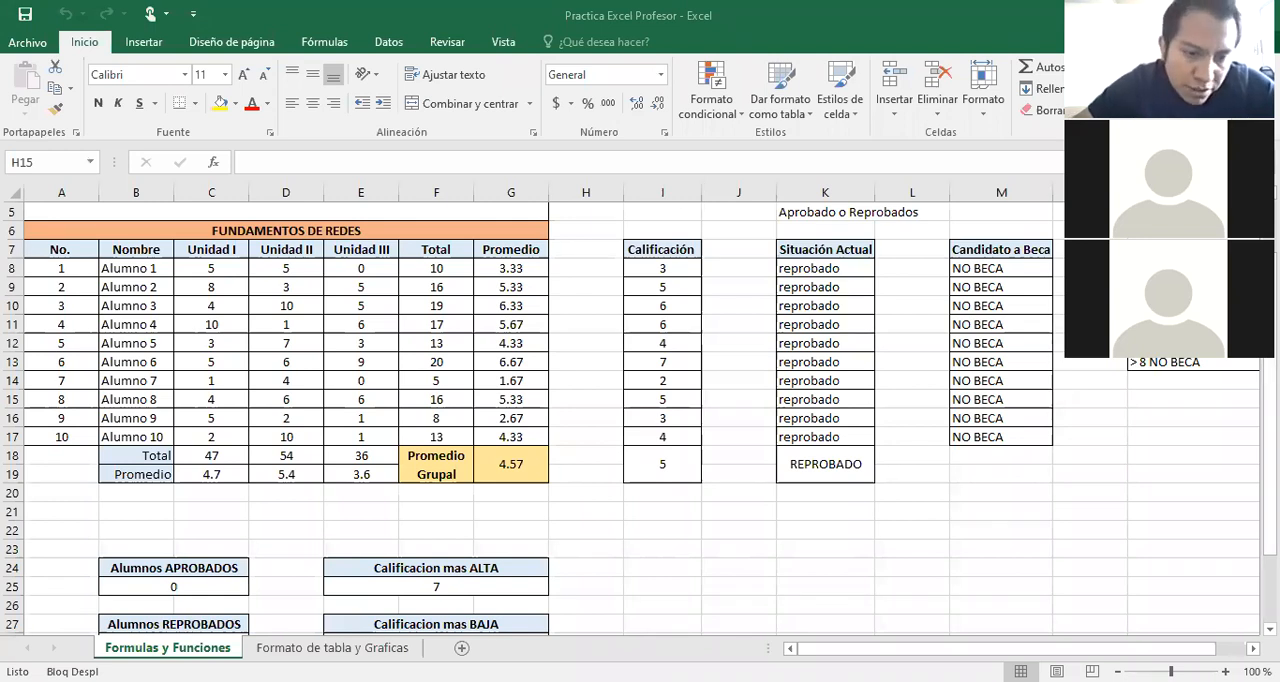
key(ctrl+Page_Down)
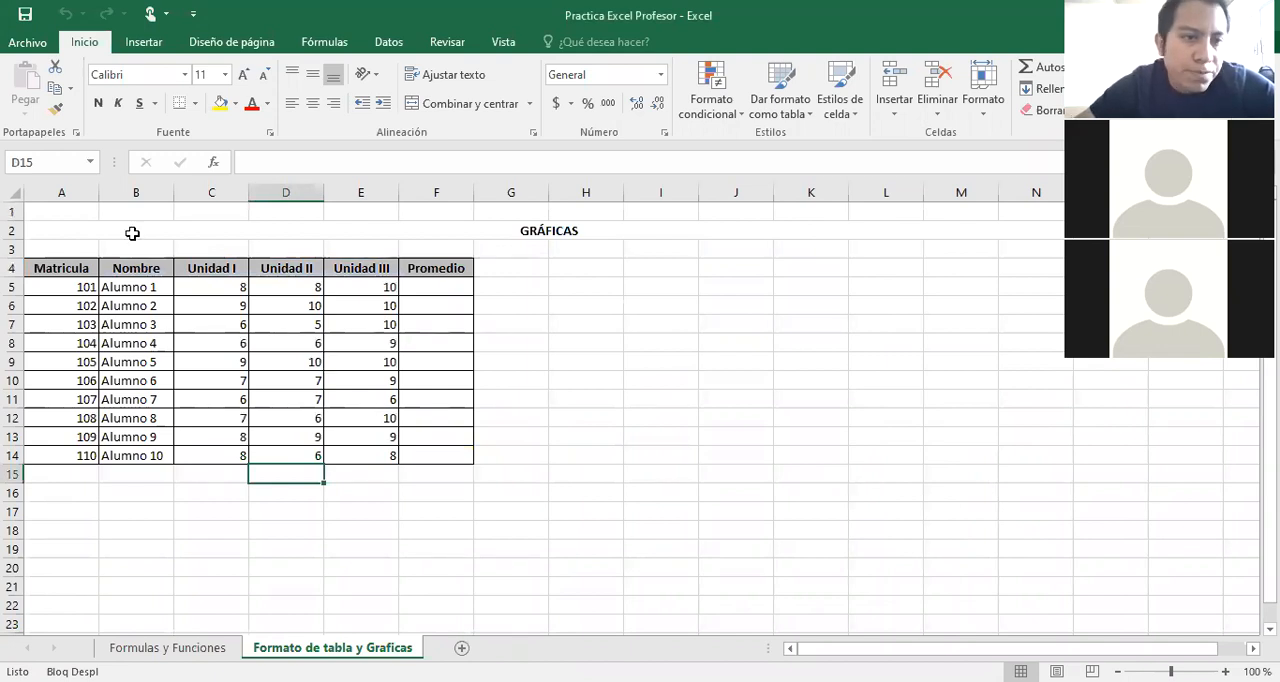
click(80, 213)
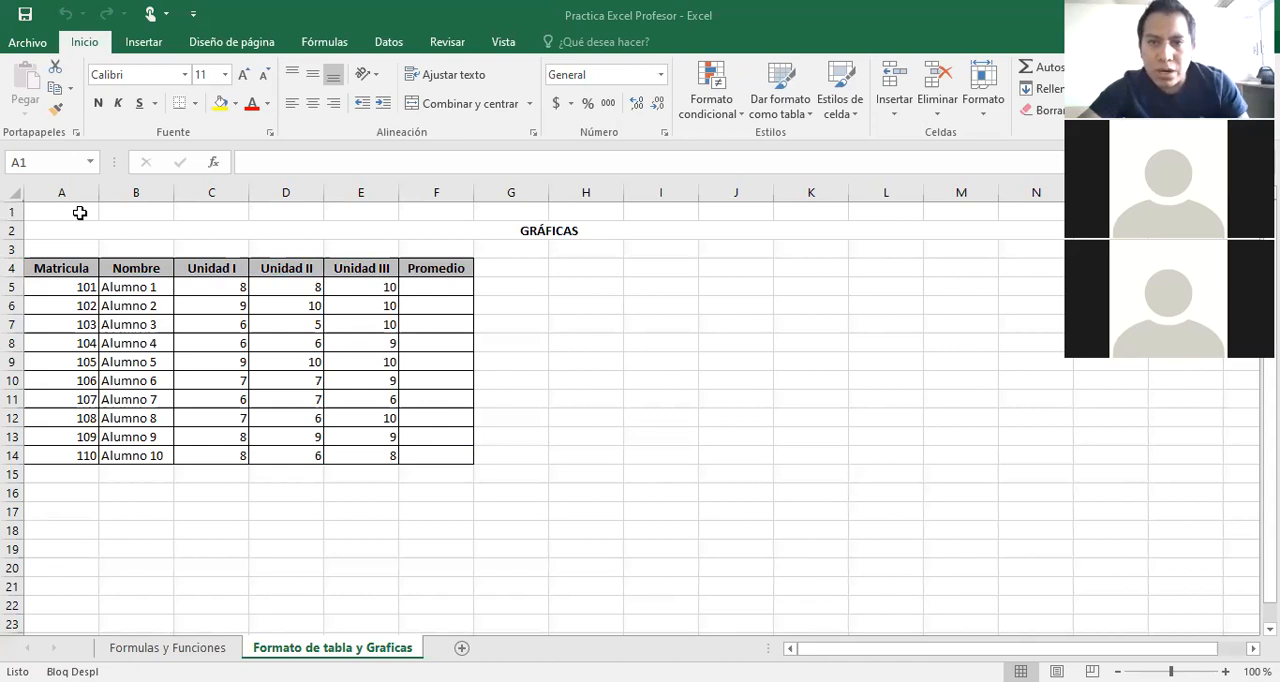
click(603, 415)
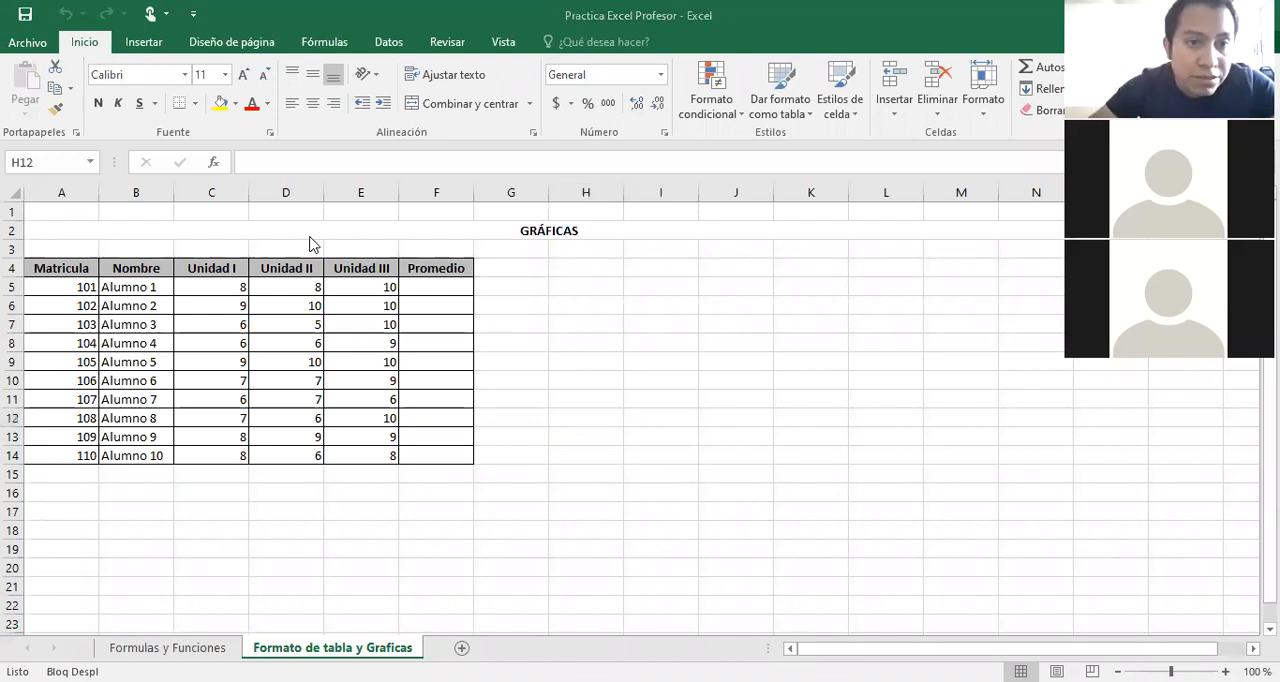
Enter the sample text "hola" in cell I5, beside the student table.
click(657, 288)
text(jksajw)
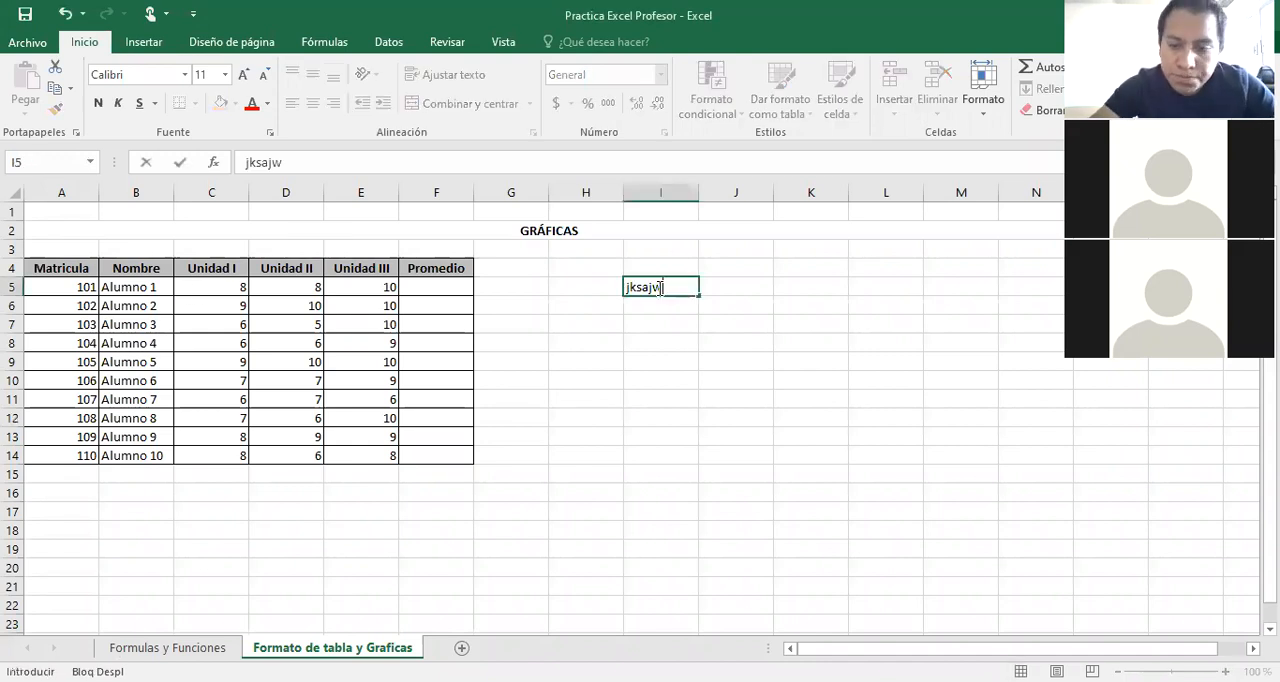
key(BackSpace)
key(BackSpace)
key(BackSpace)
key(BackSpace)
key(BackSpace)
key(BackSpace)
text(h)
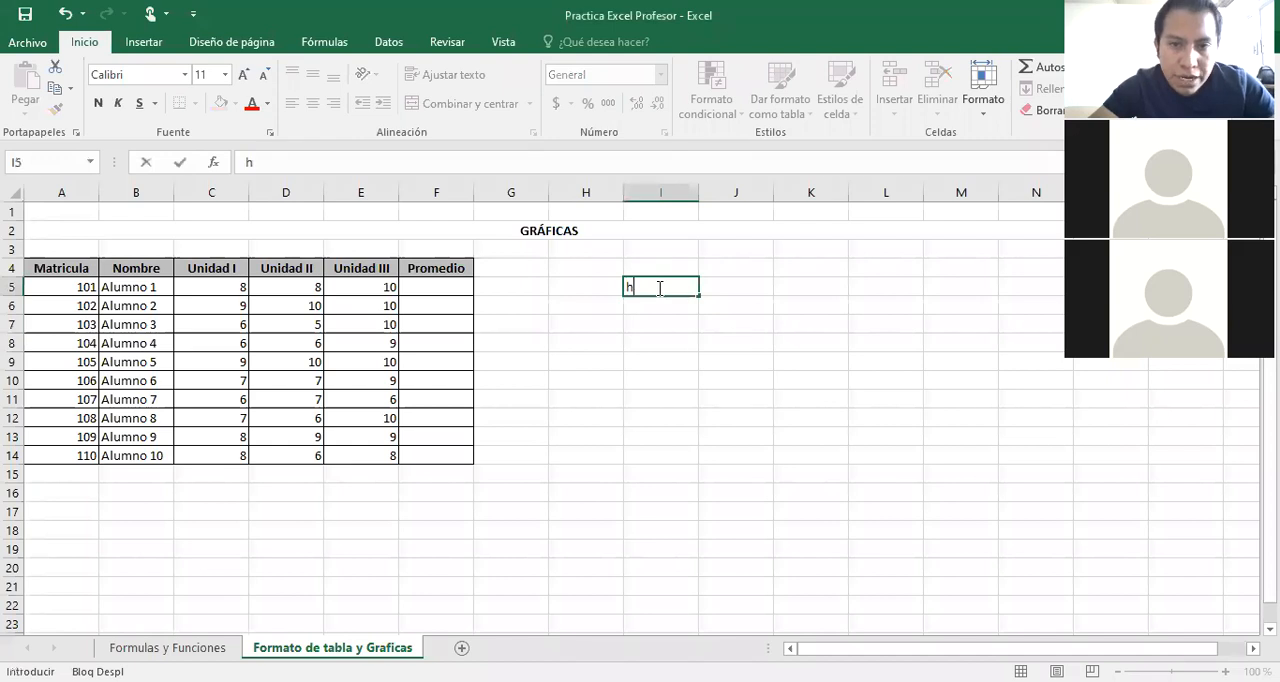
text(ola)
click(722, 287)
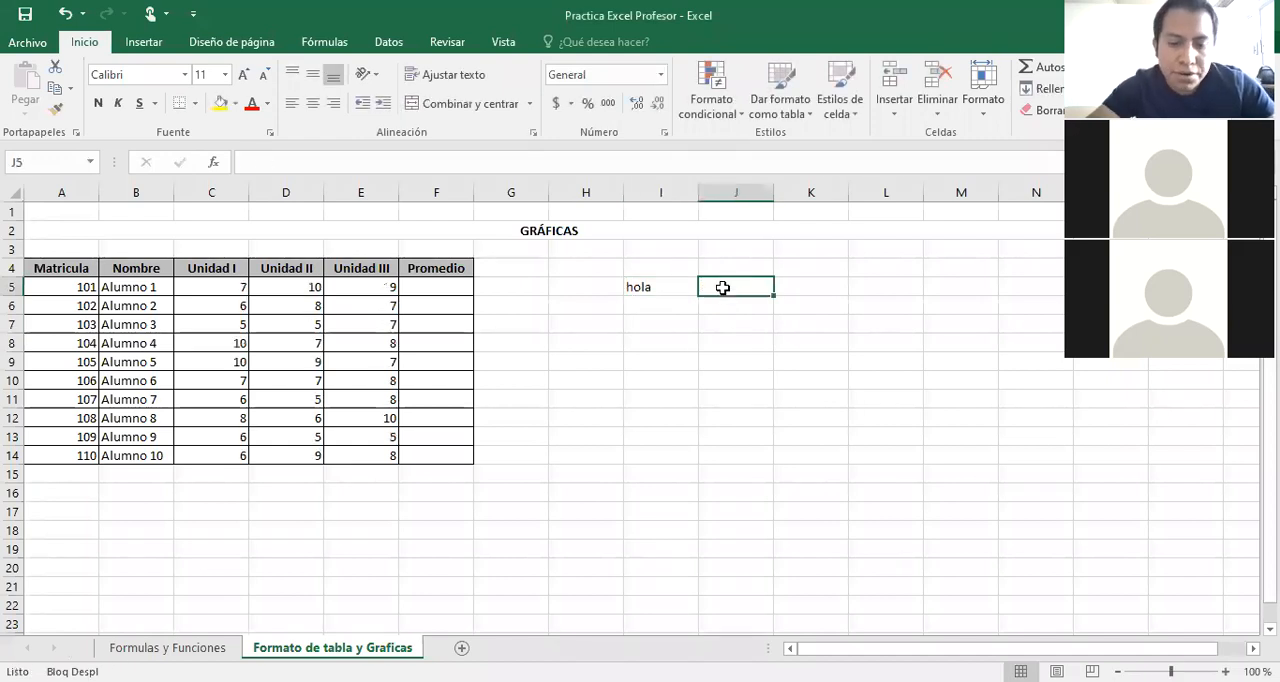
Enter "Alumno 1" in cell J5 and fill the series across to K5.
text(Alum)
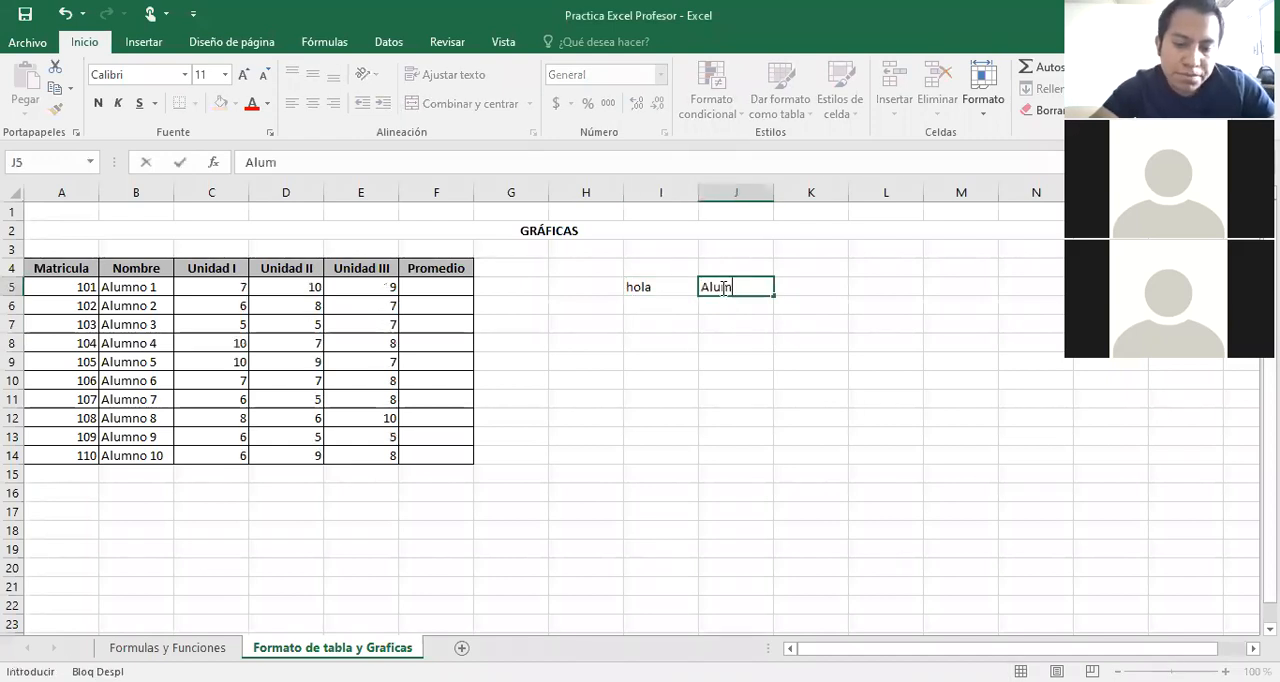
text(no )
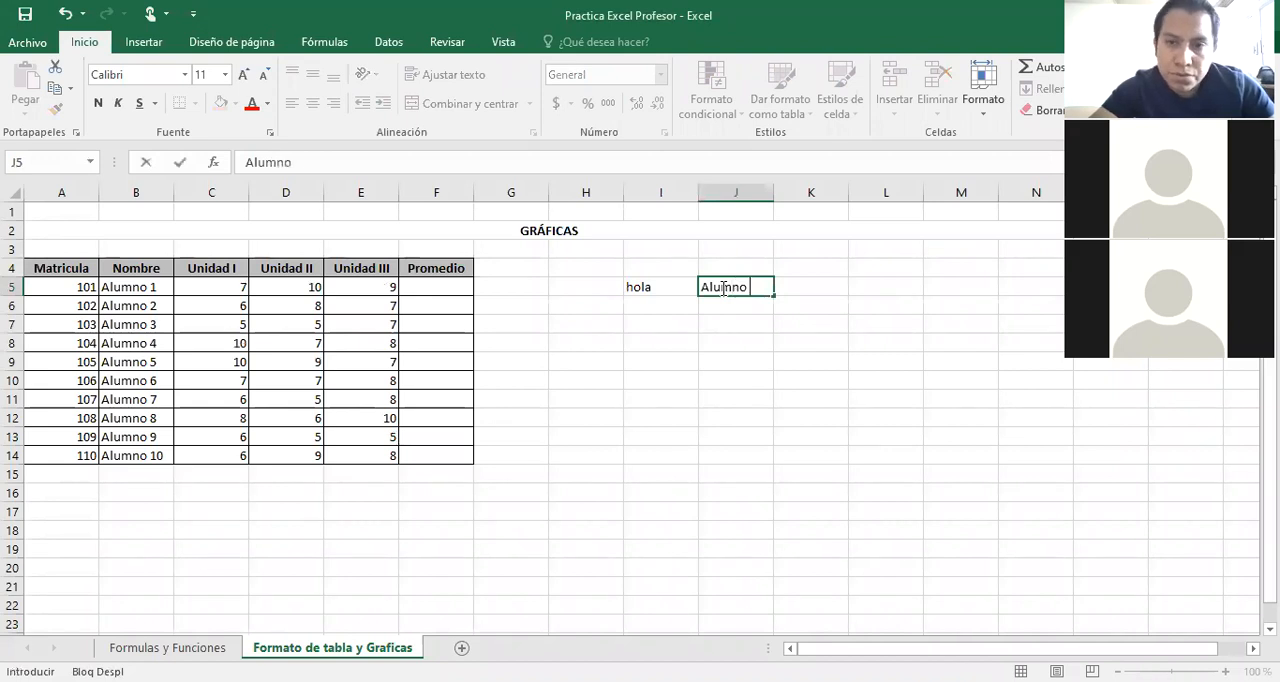
text(u)
key(BackSpace)
text(1)
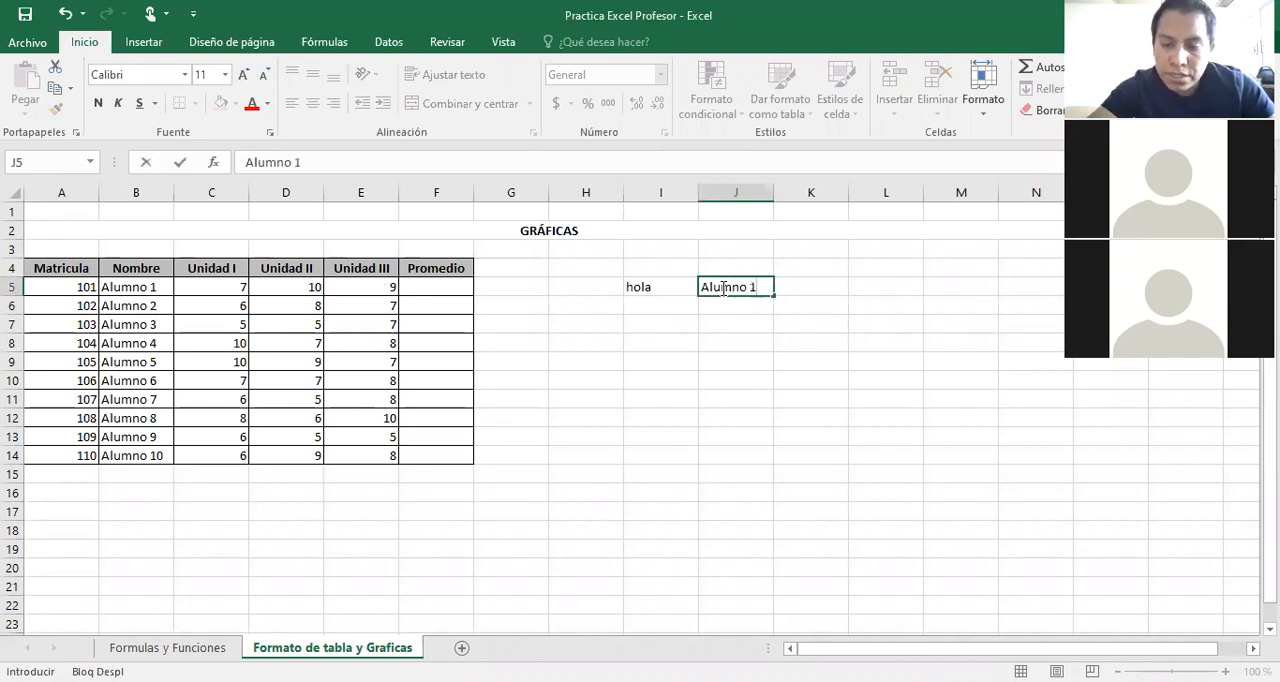
scroll(722, 287, right, 1)
text(A)
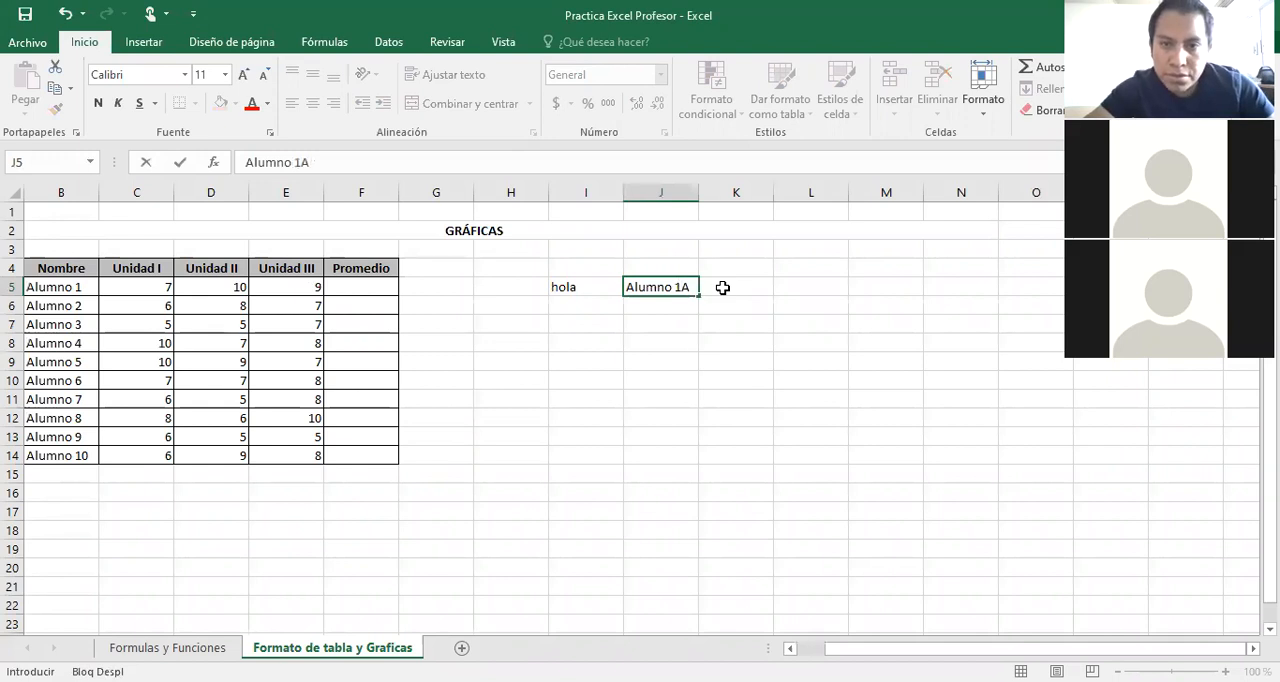
click(723, 291)
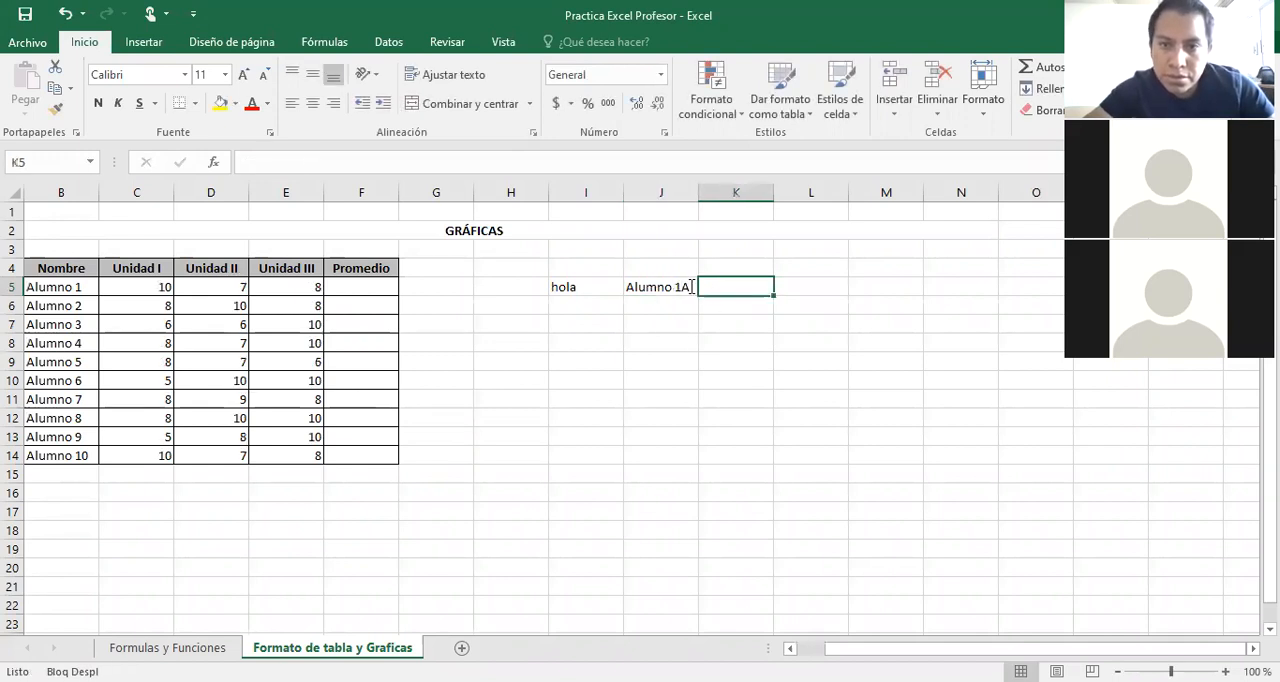
key(ctrl+z)
drag(698, 295, 754, 295)
Apply all borders to the range I5:K8 and a dark gray fill to its header cells I5:K5.
drag(584, 288, 751, 346)
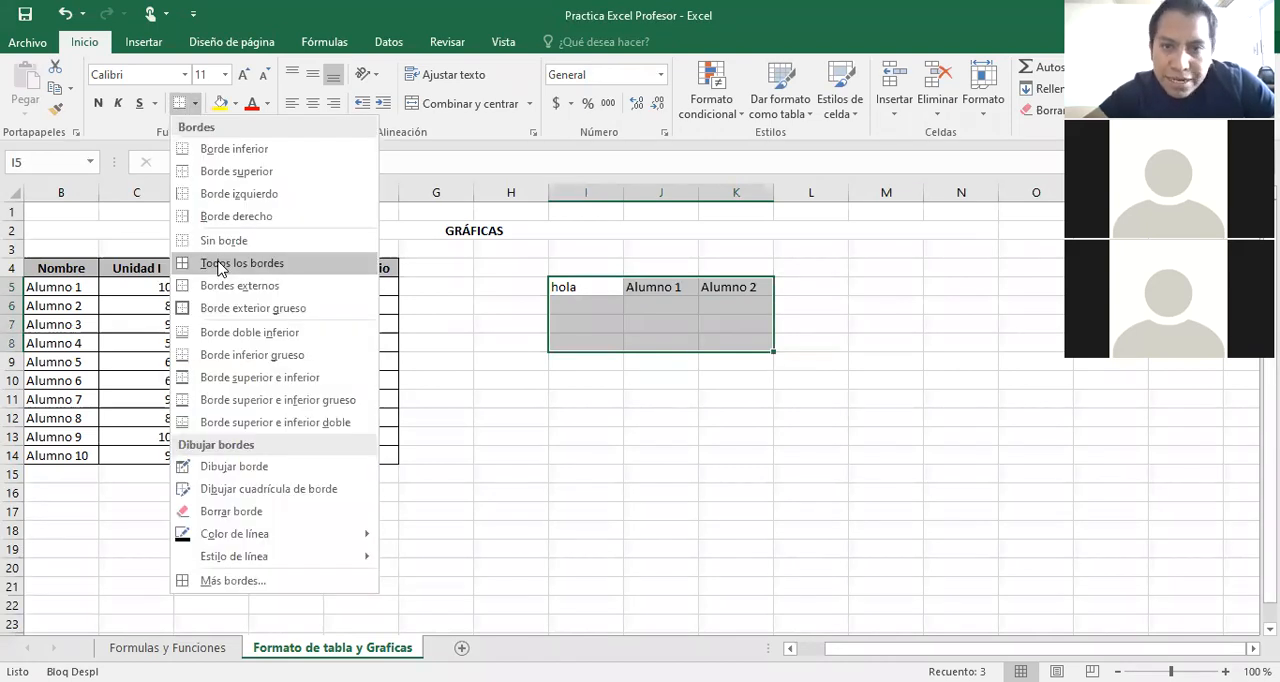
click(616, 378)
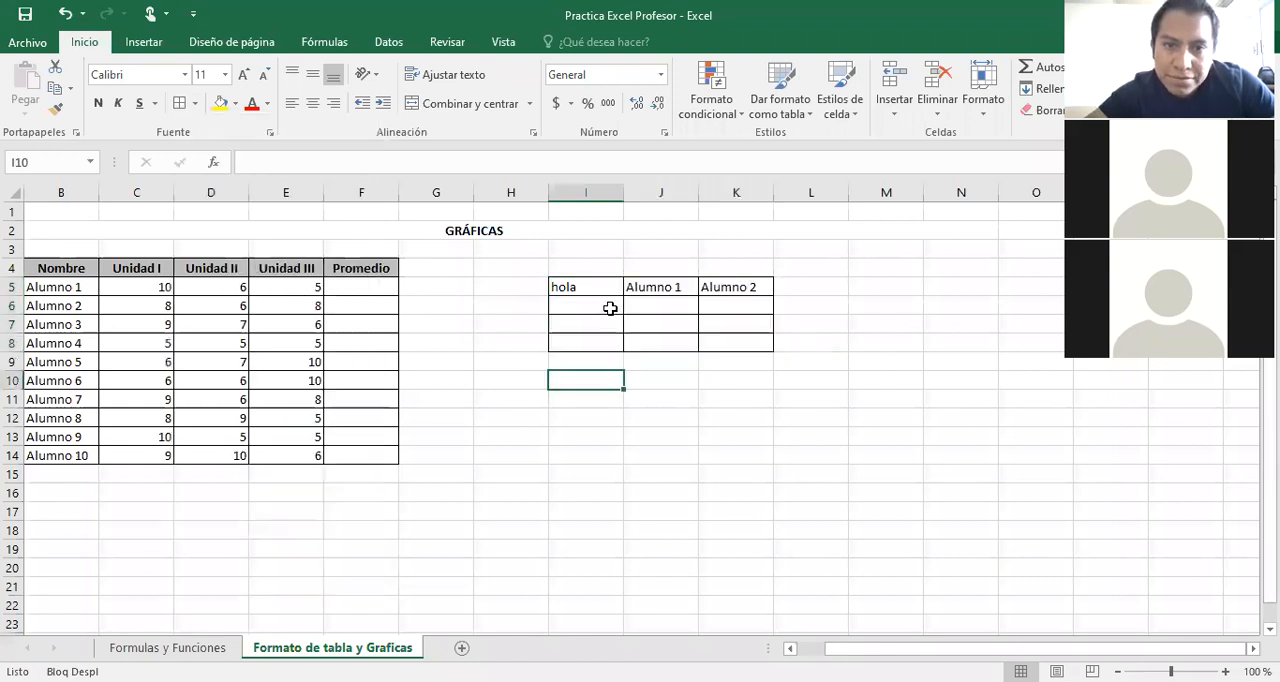
click(598, 285)
drag(598, 286, 721, 286)
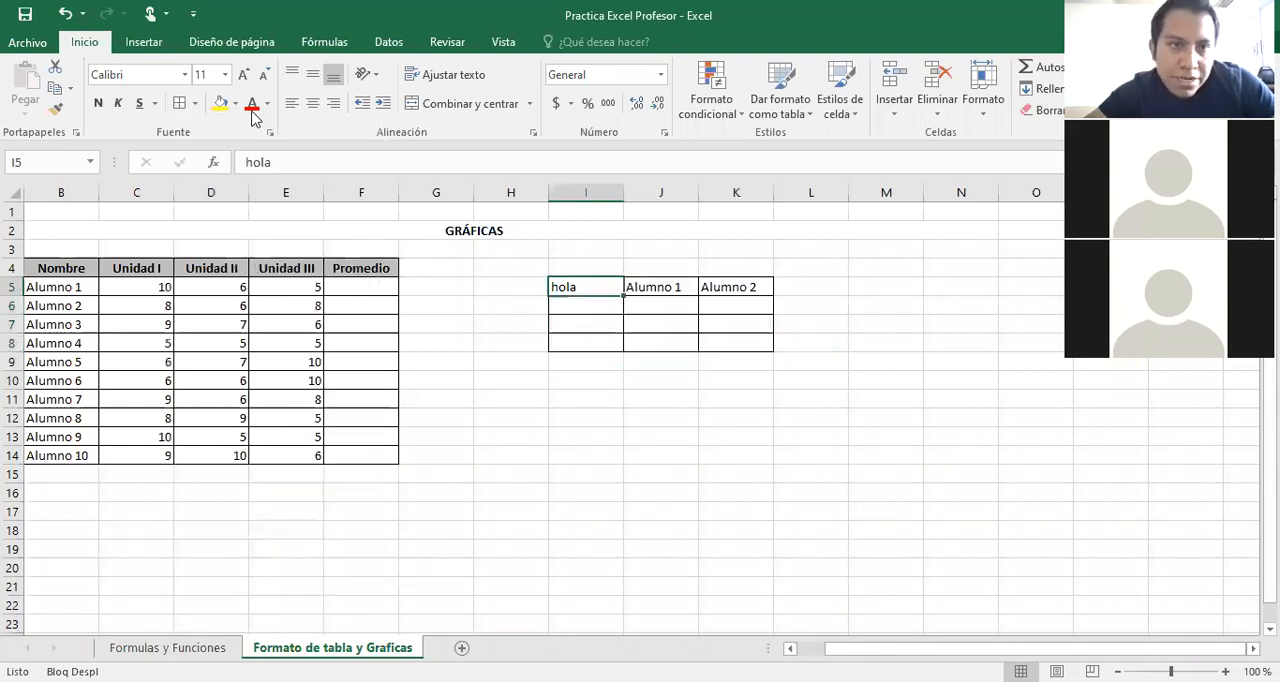
click(237, 109)
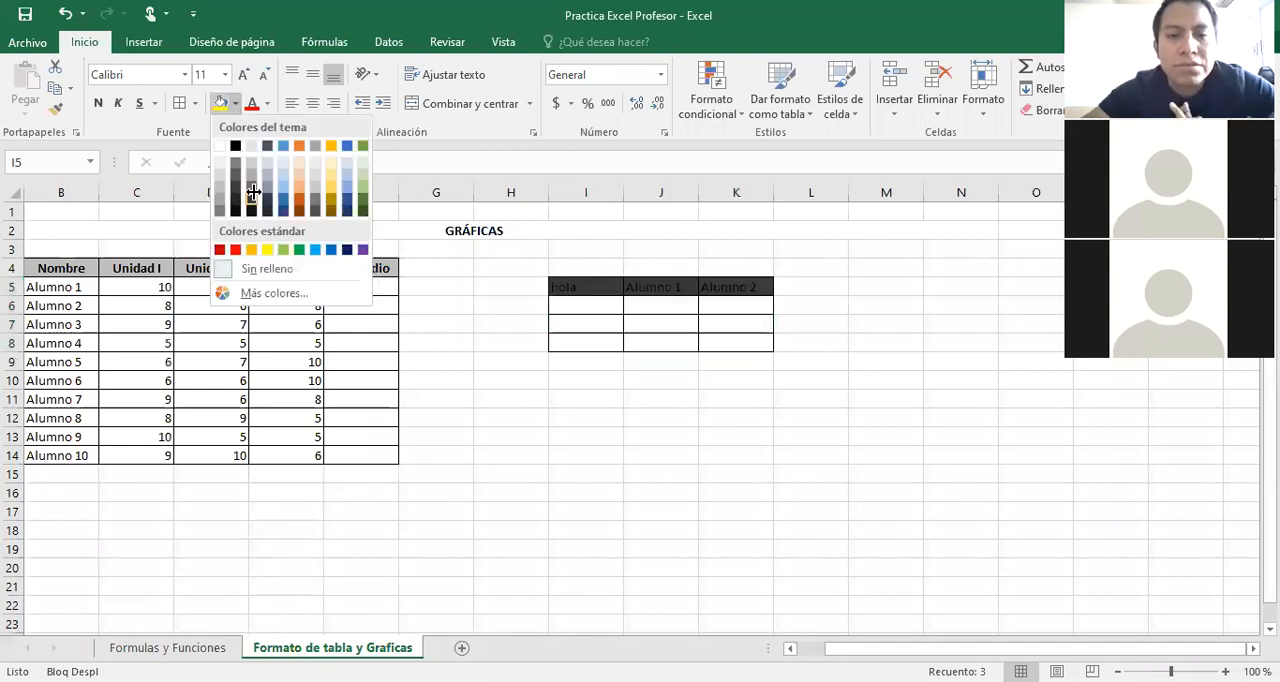
click(252, 192)
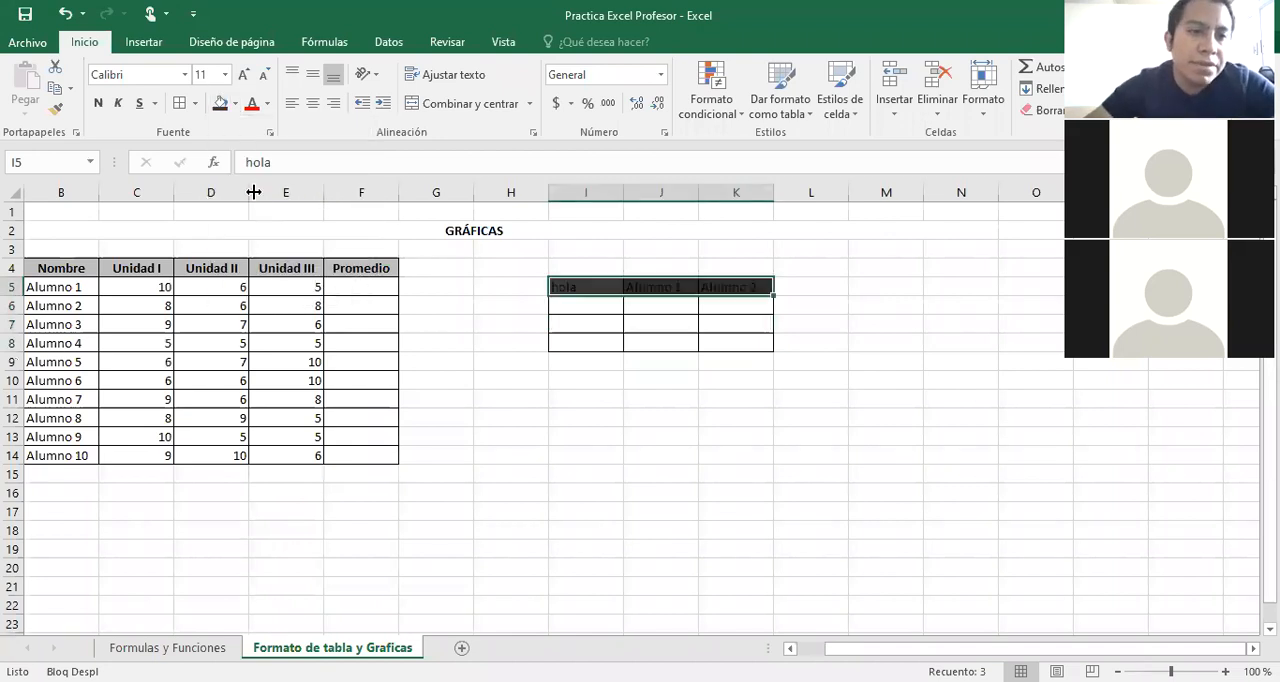
Check which fill color is applied to the Nombre header in cell B4.
click(54, 270)
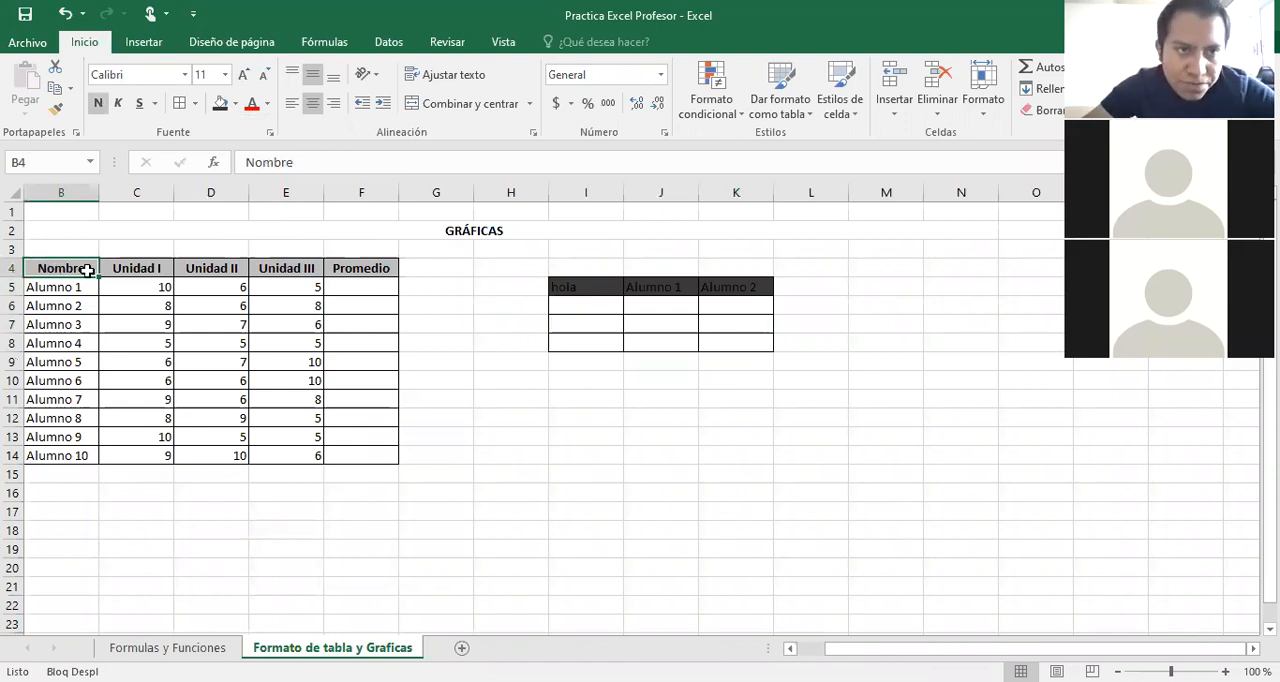
click(236, 104)
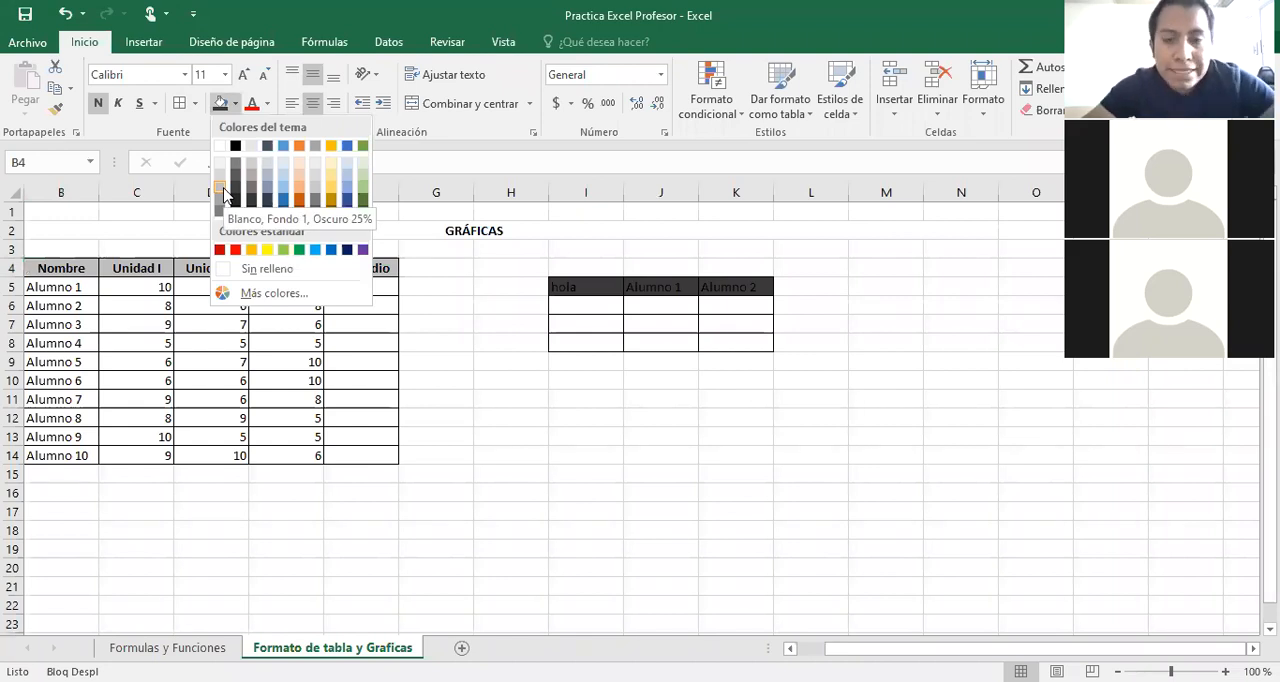
Clear the sample table in H4:L9, removing its text, borders and dark header fill and leaving a white background.
drag(499, 267, 821, 364)
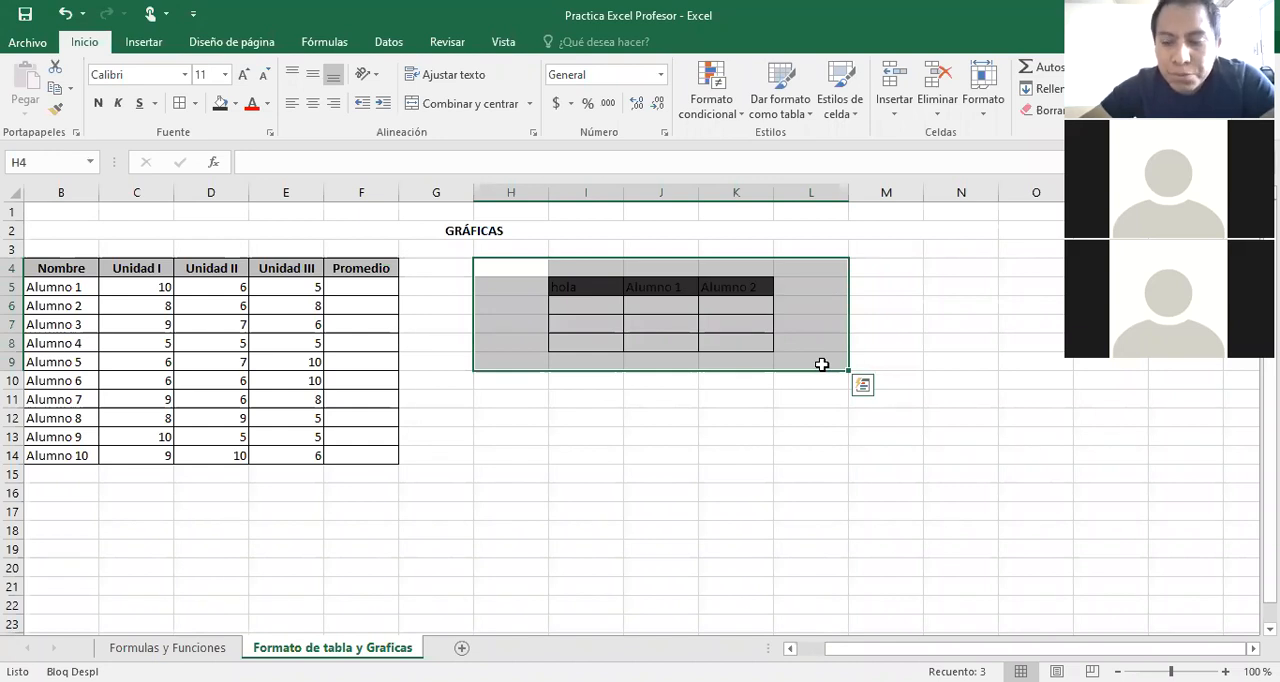
key(Delete)
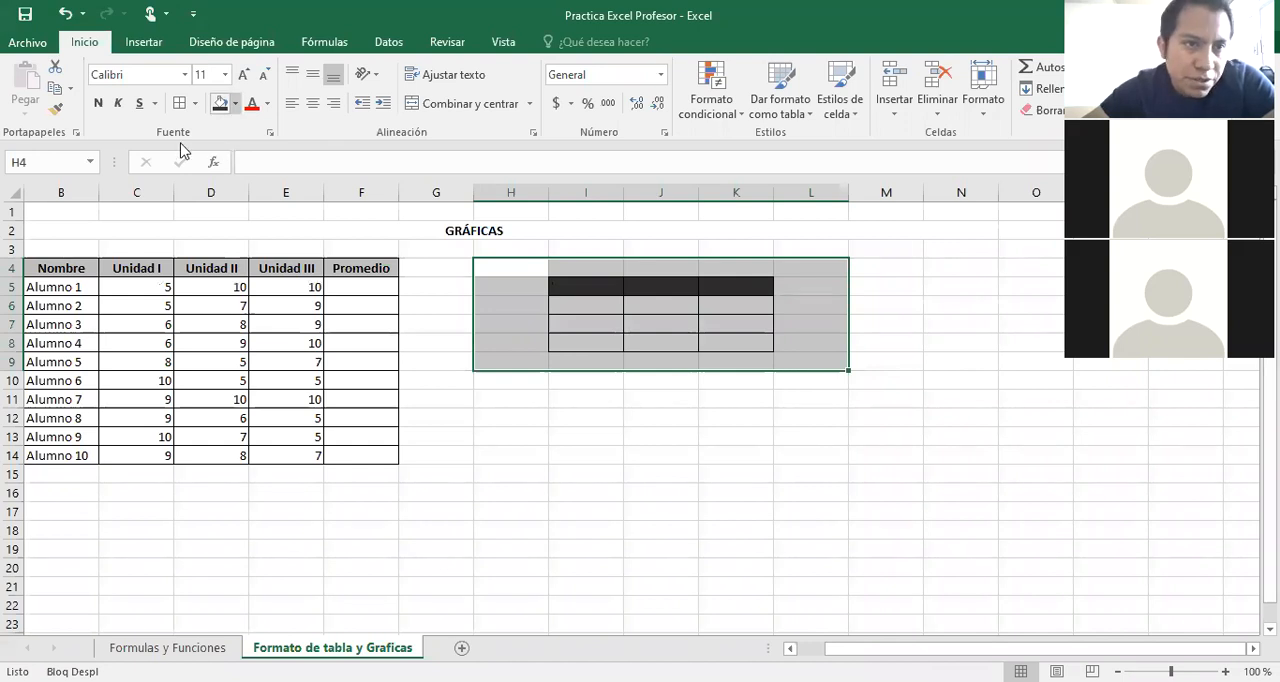
click(195, 104)
click(188, 241)
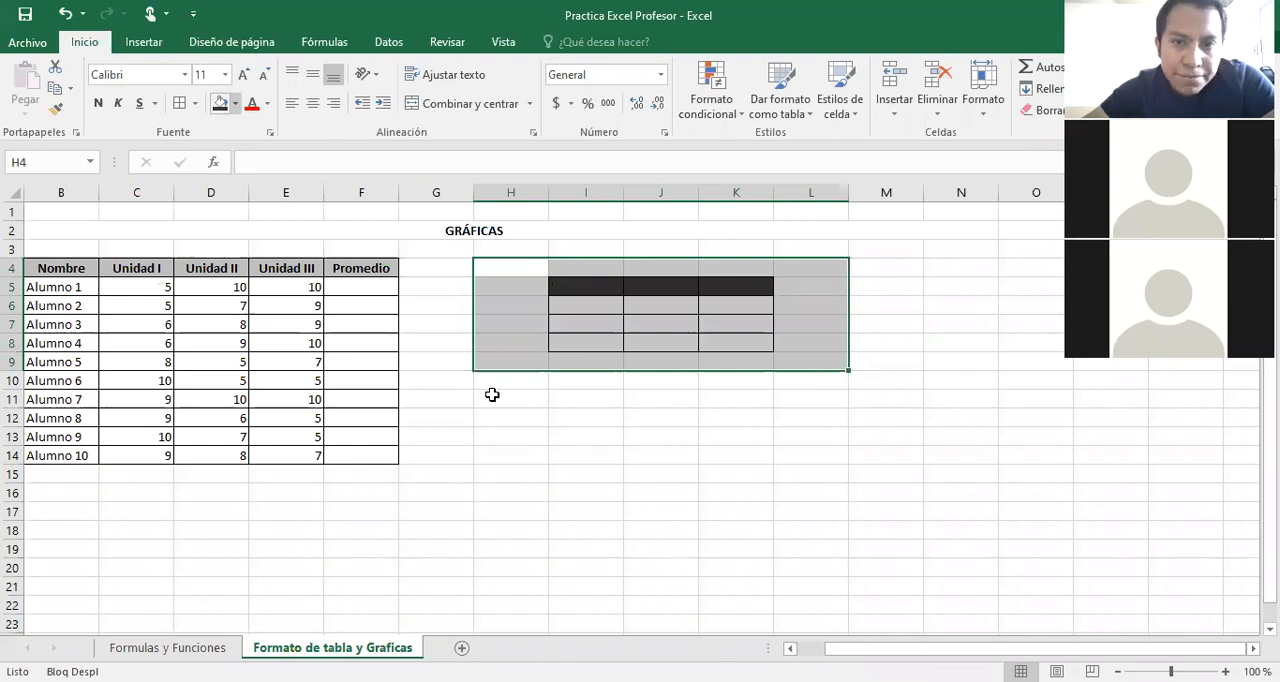
click(48, 286)
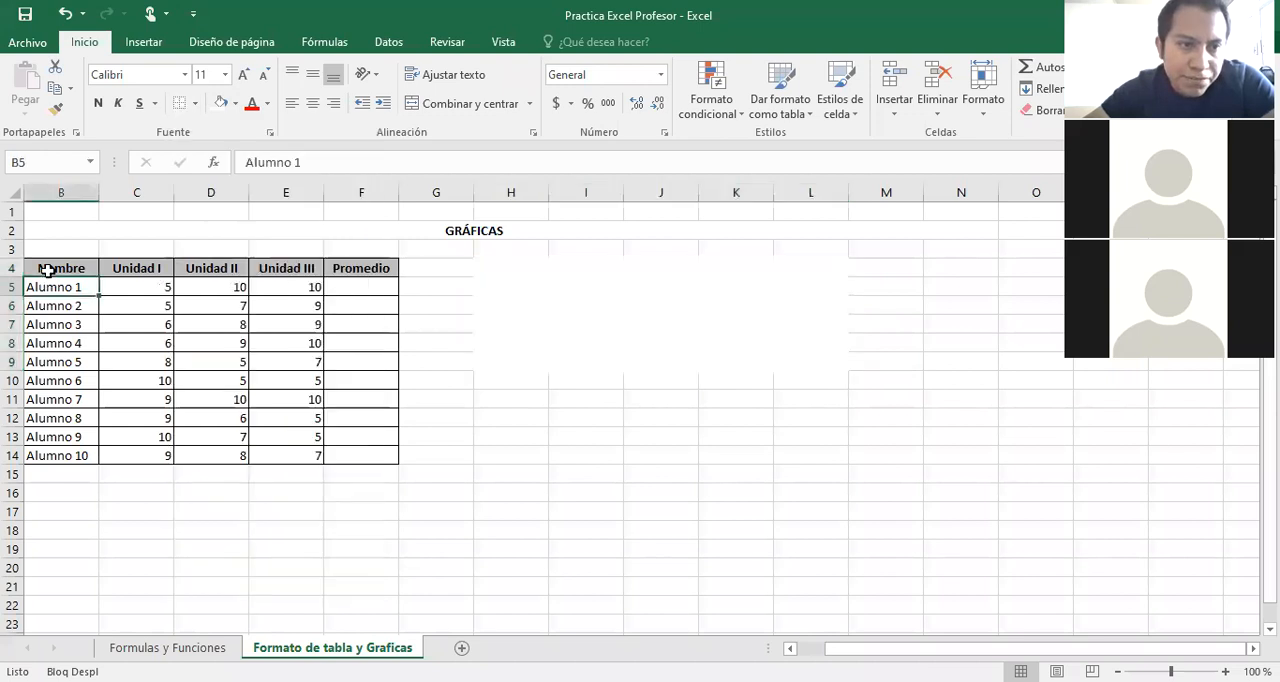
click(47, 269)
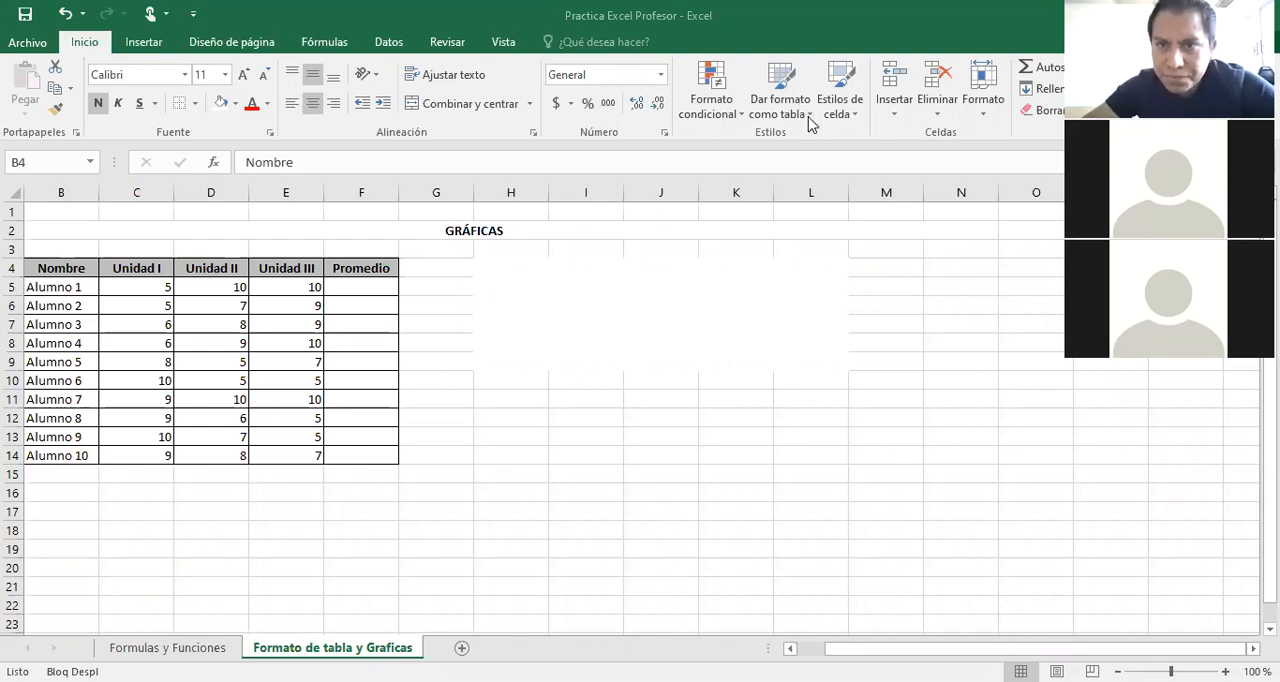
click(810, 120)
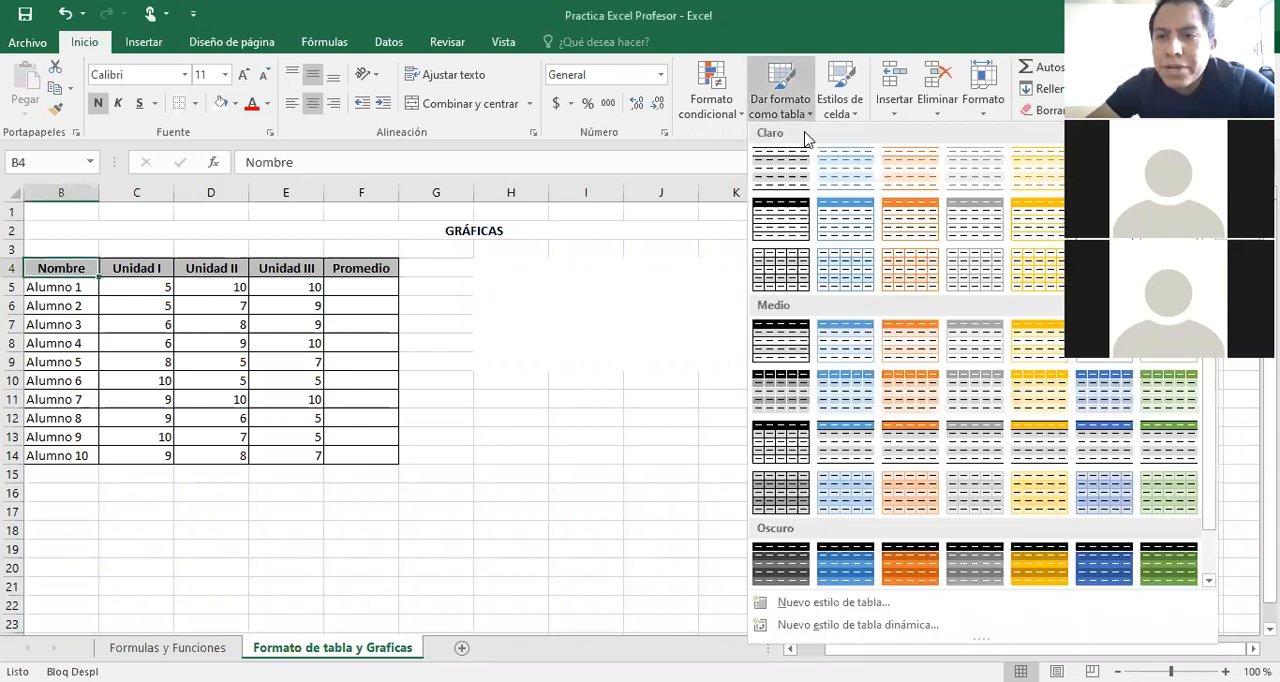
click(966, 410)
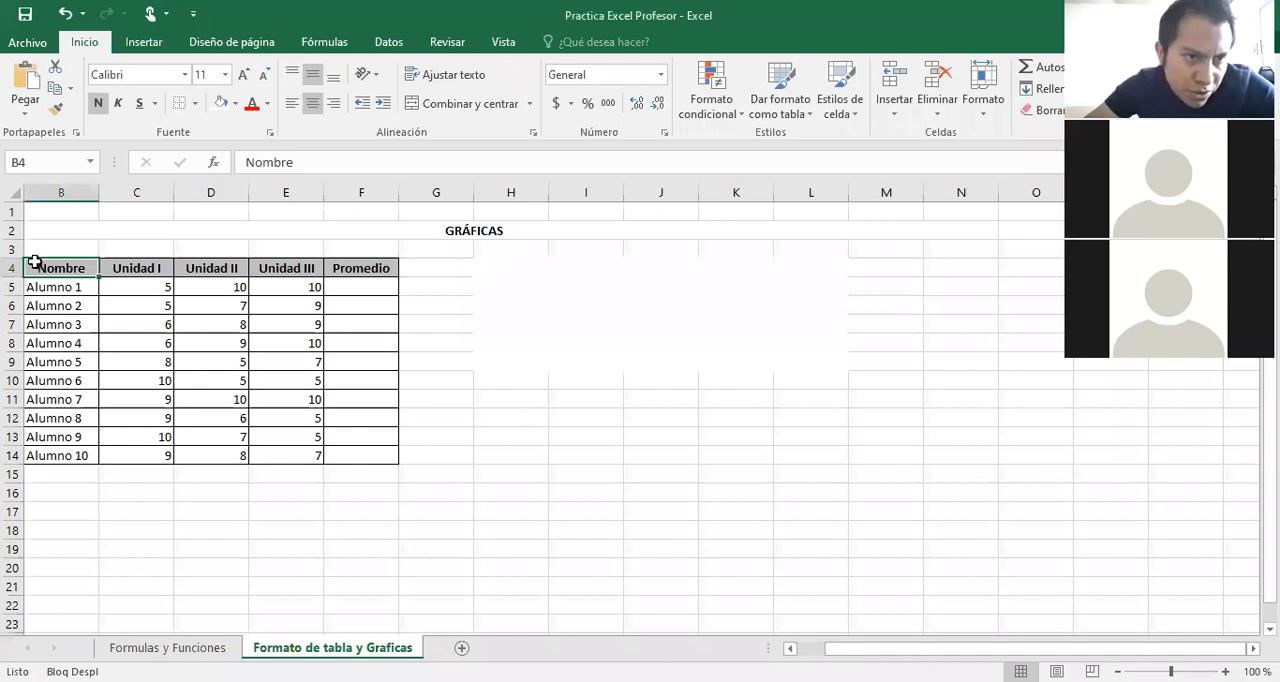
Remove the borders and gray header fill from the student table range B4:F14.
drag(61, 268, 389, 460)
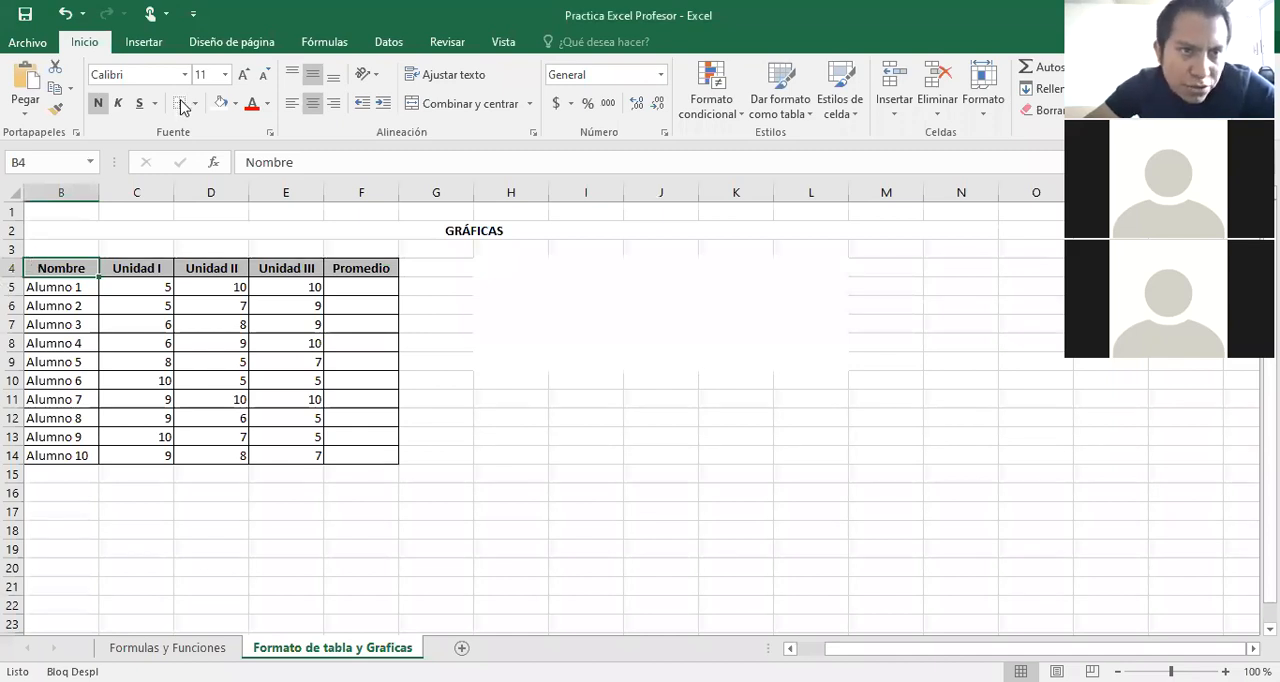
click(514, 449)
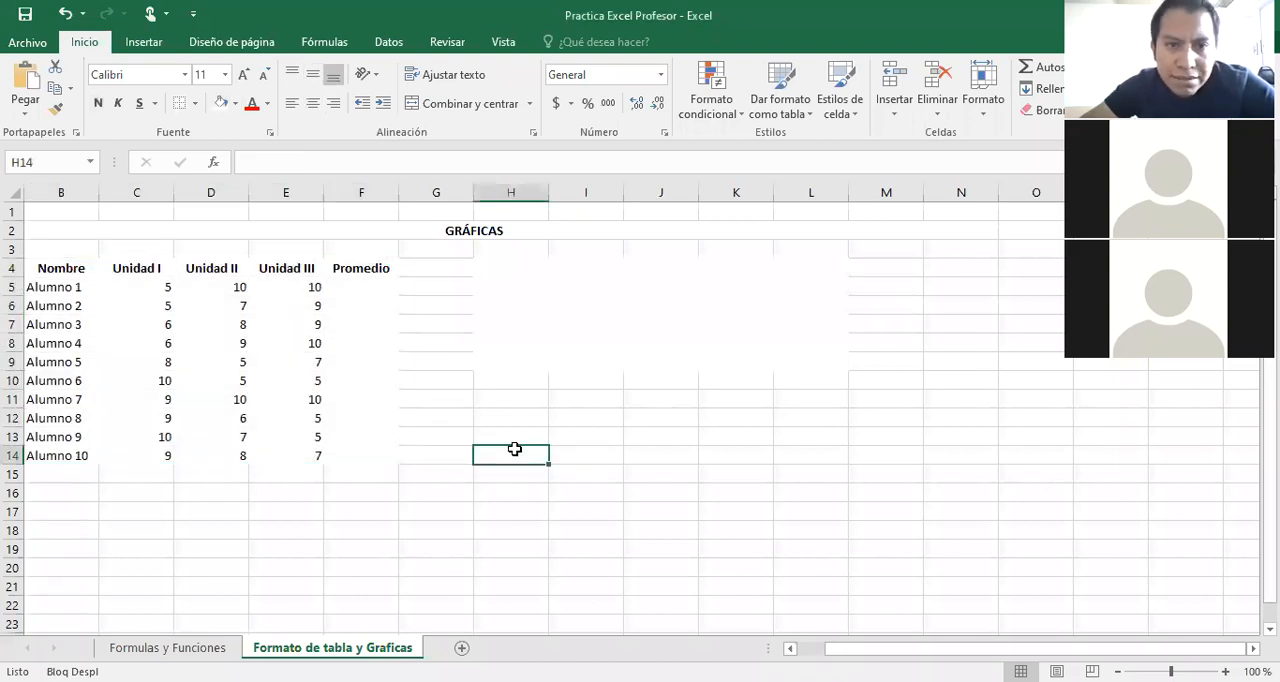
Format the student data in A4:F14 as a table with headers, using an orange medium table style.
click(56, 268)
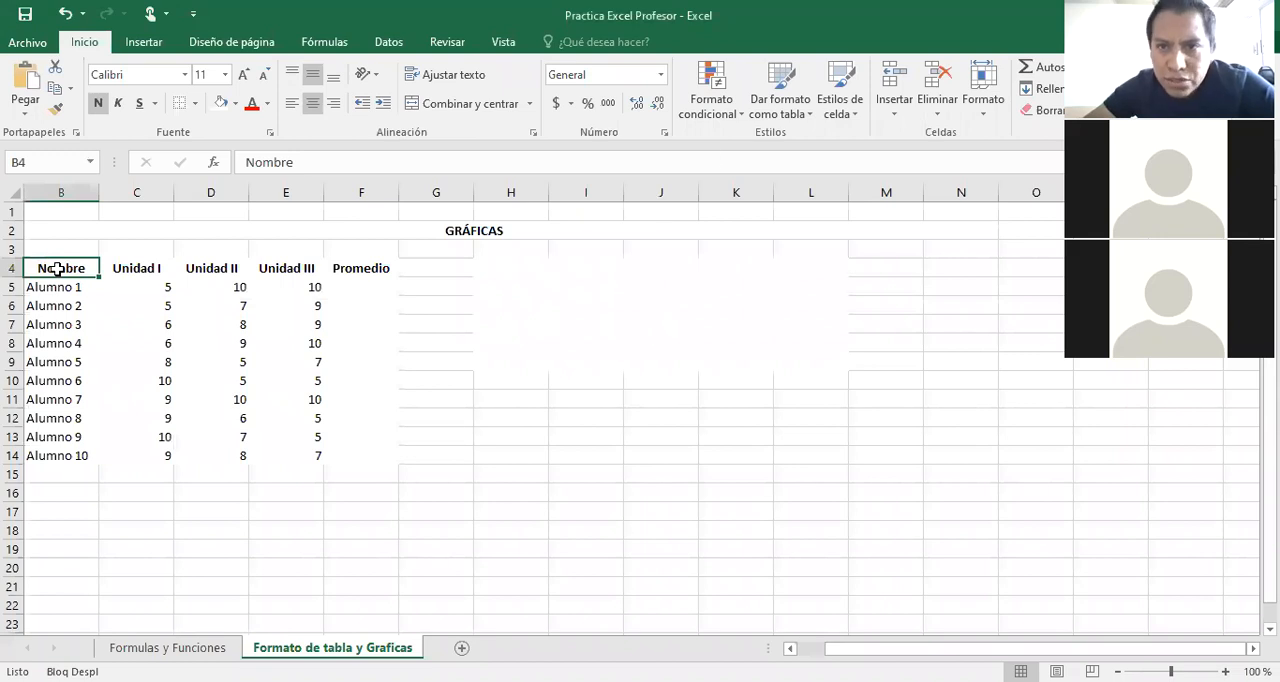
click(800, 115)
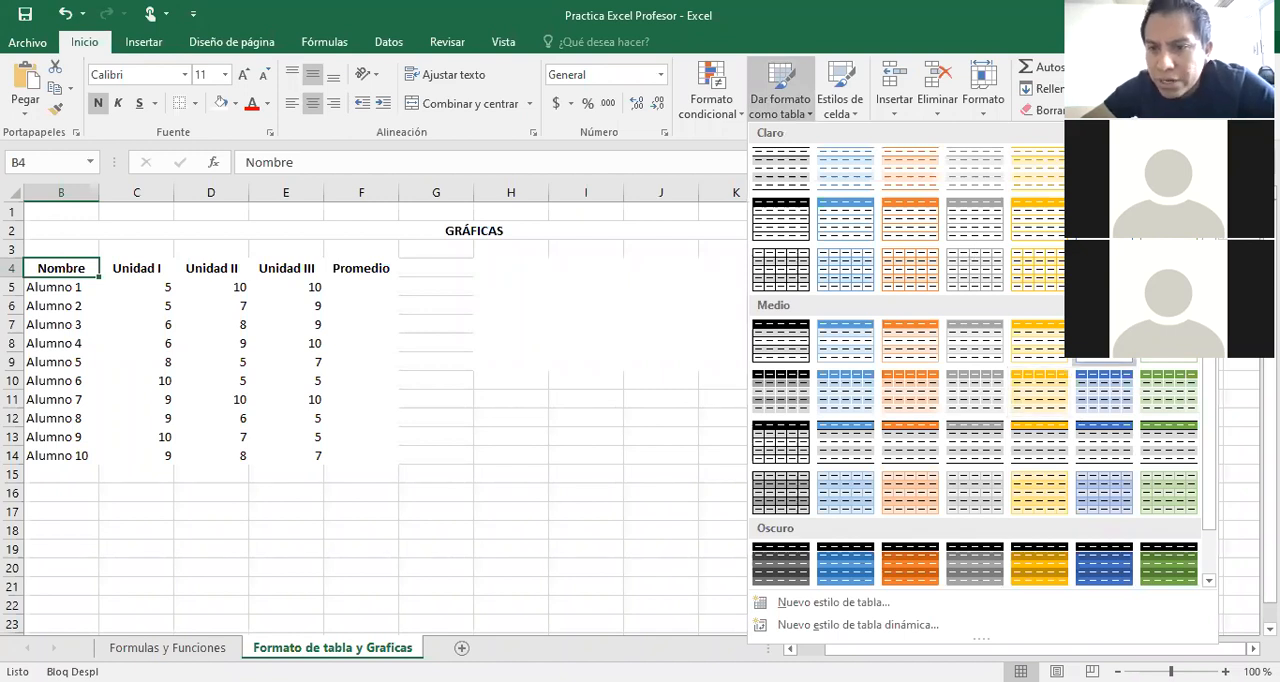
click(933, 390)
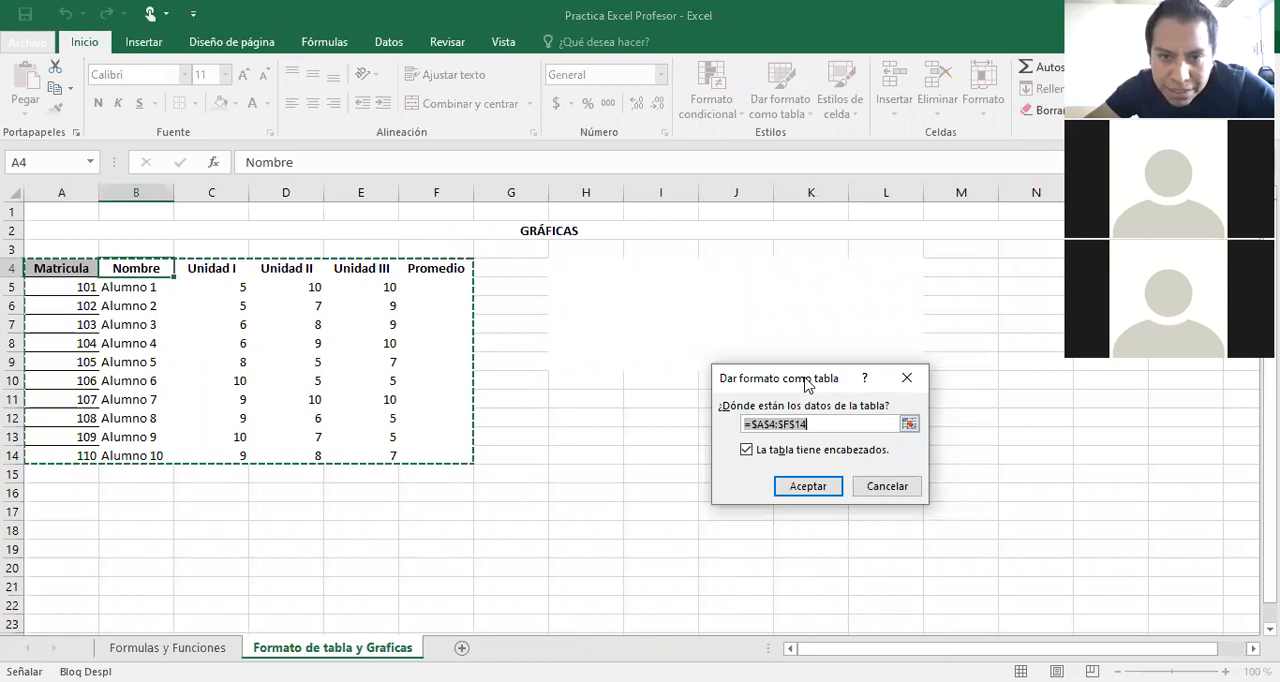
drag(806, 385, 603, 301)
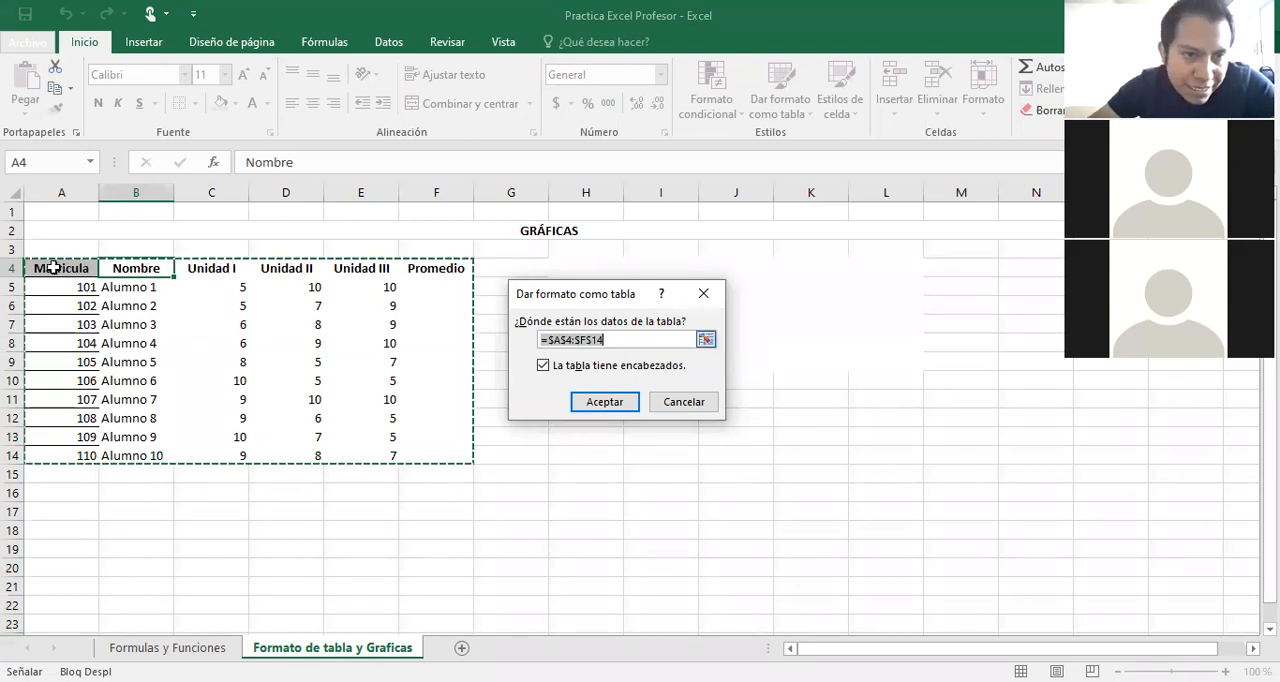
drag(80, 272, 426, 403)
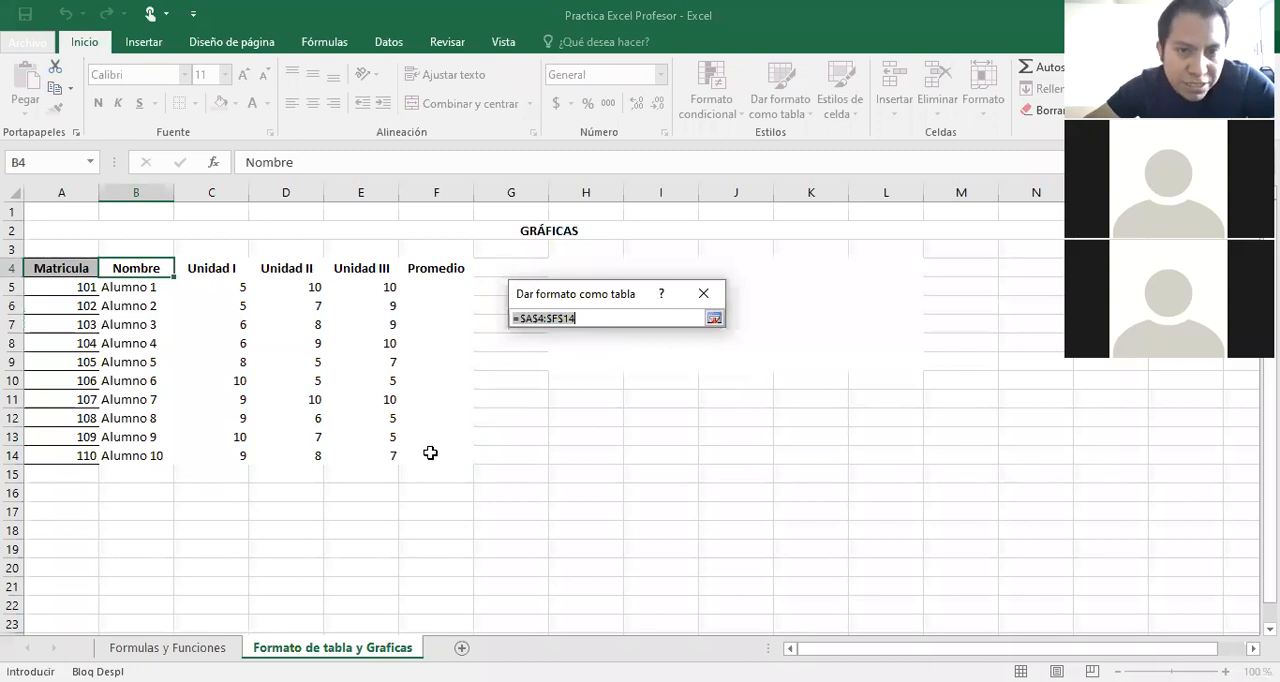
drag(430, 453, 428, 451)
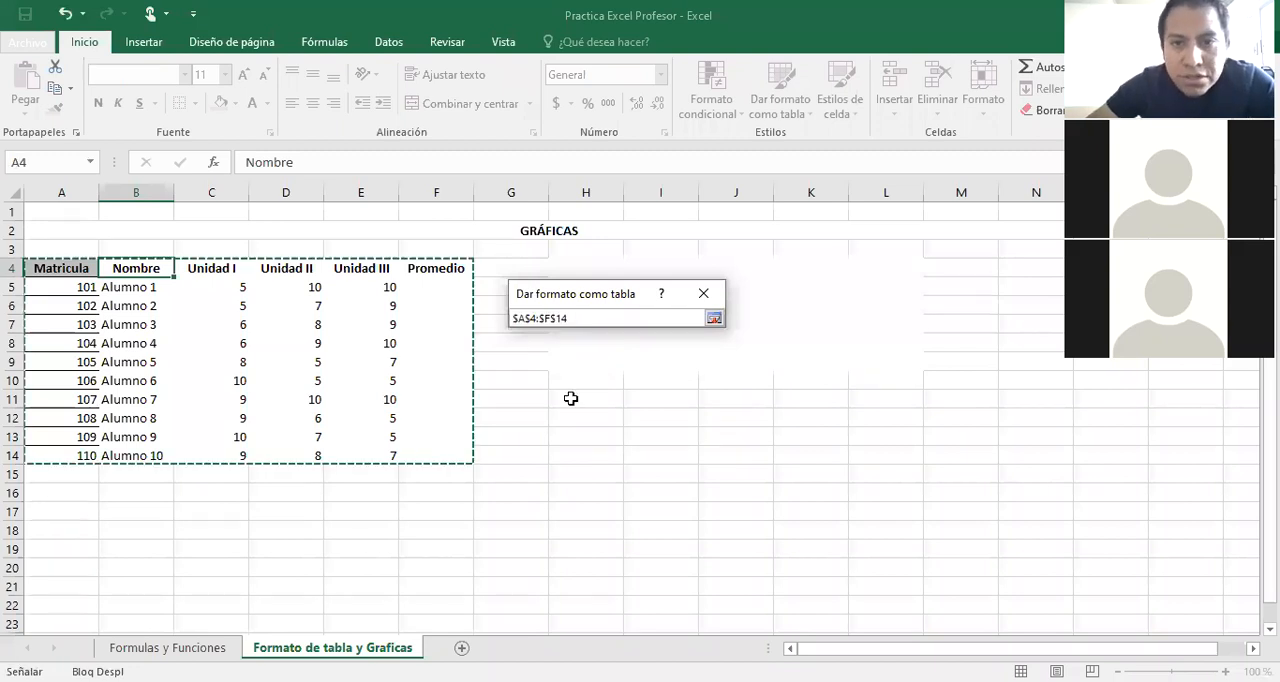
click(714, 318)
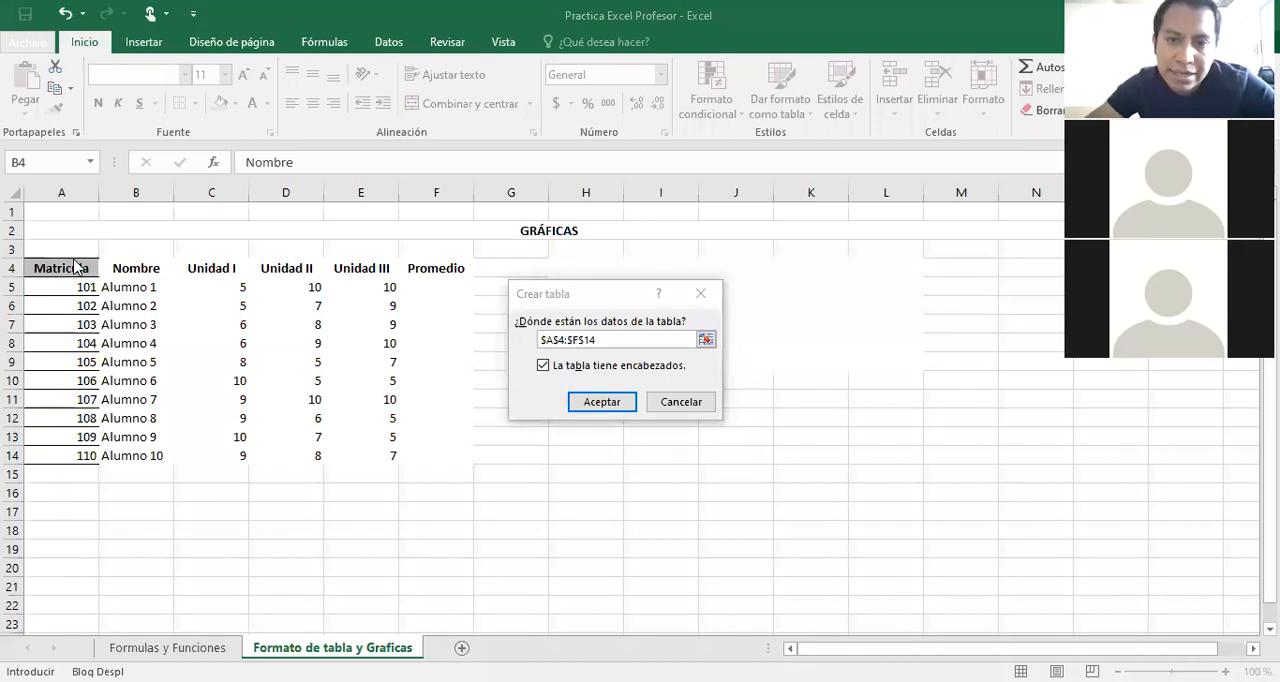
click(544, 367)
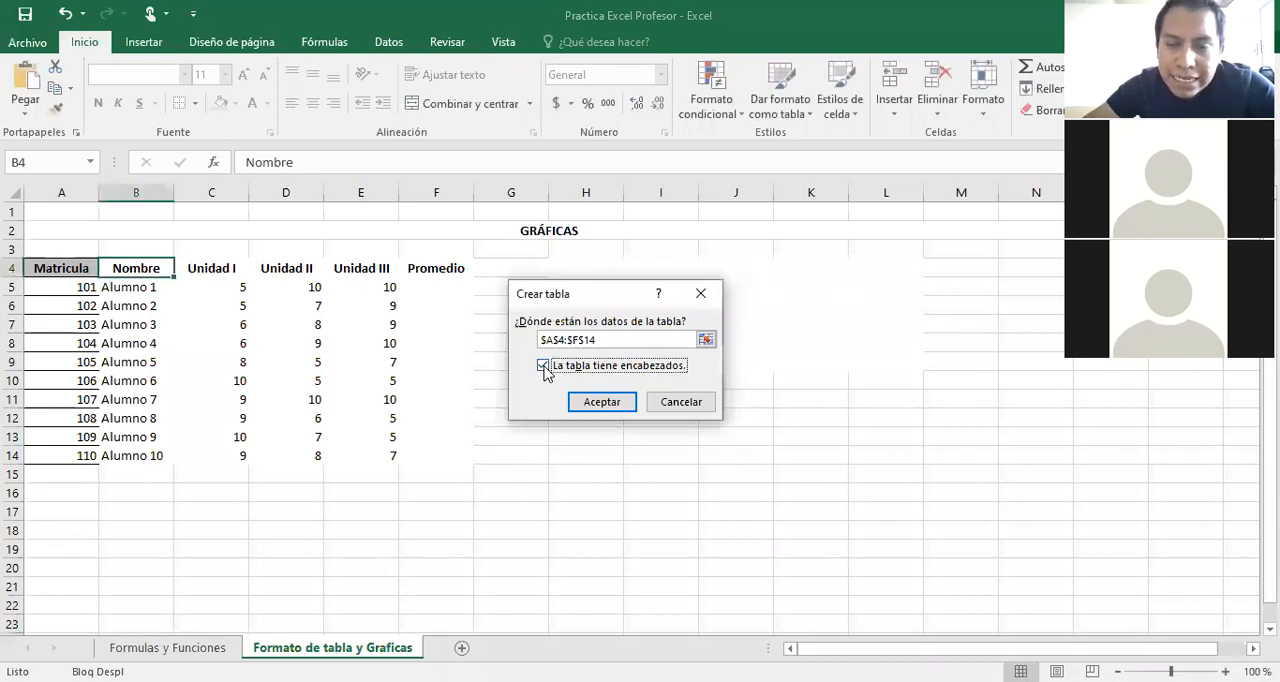
click(601, 402)
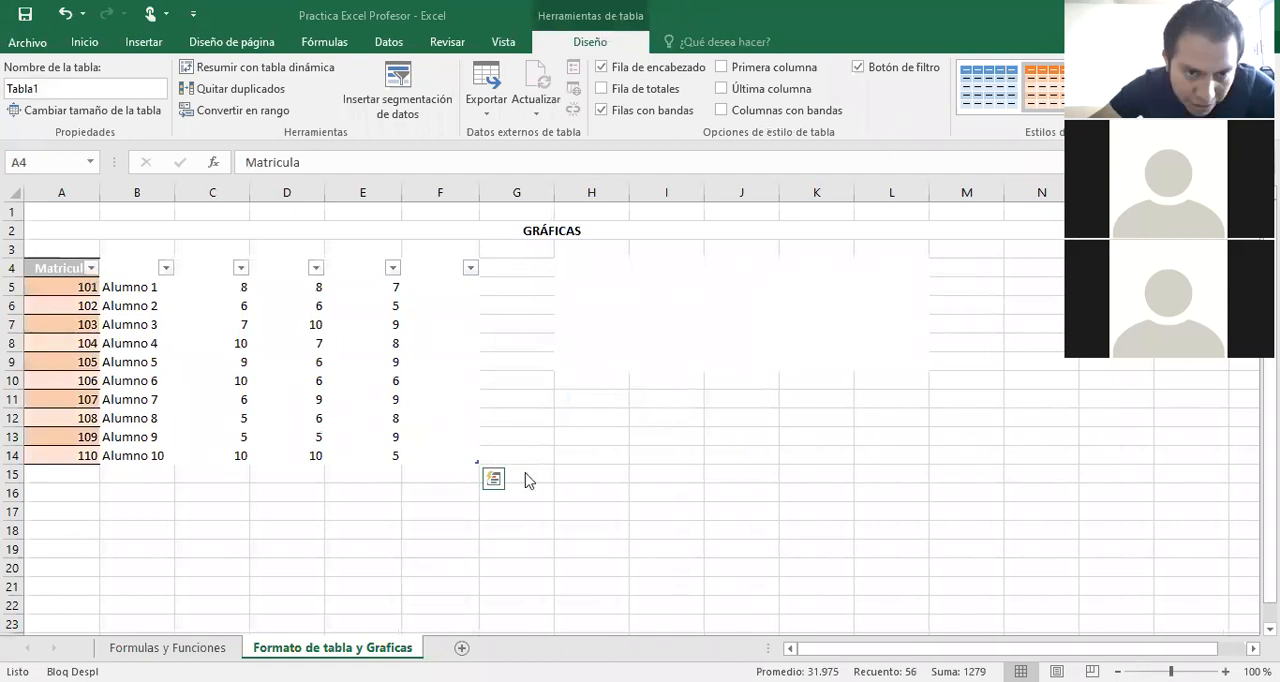
key(ctrl+a)
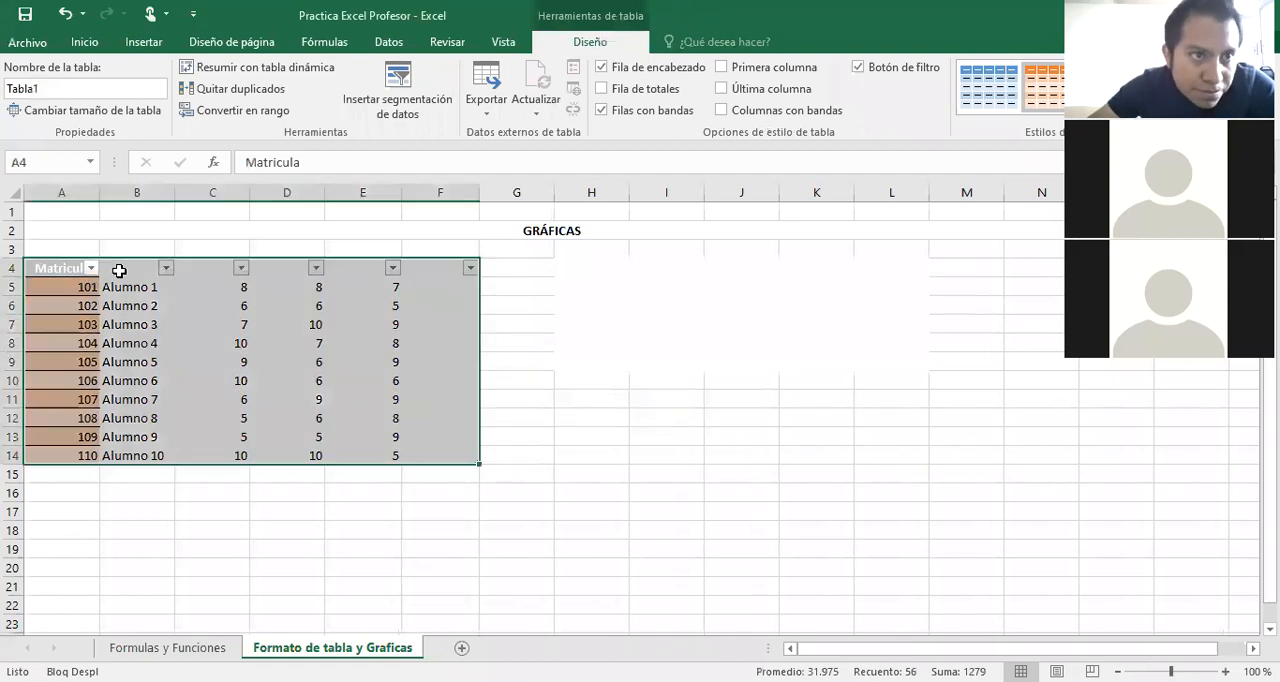
click(598, 342)
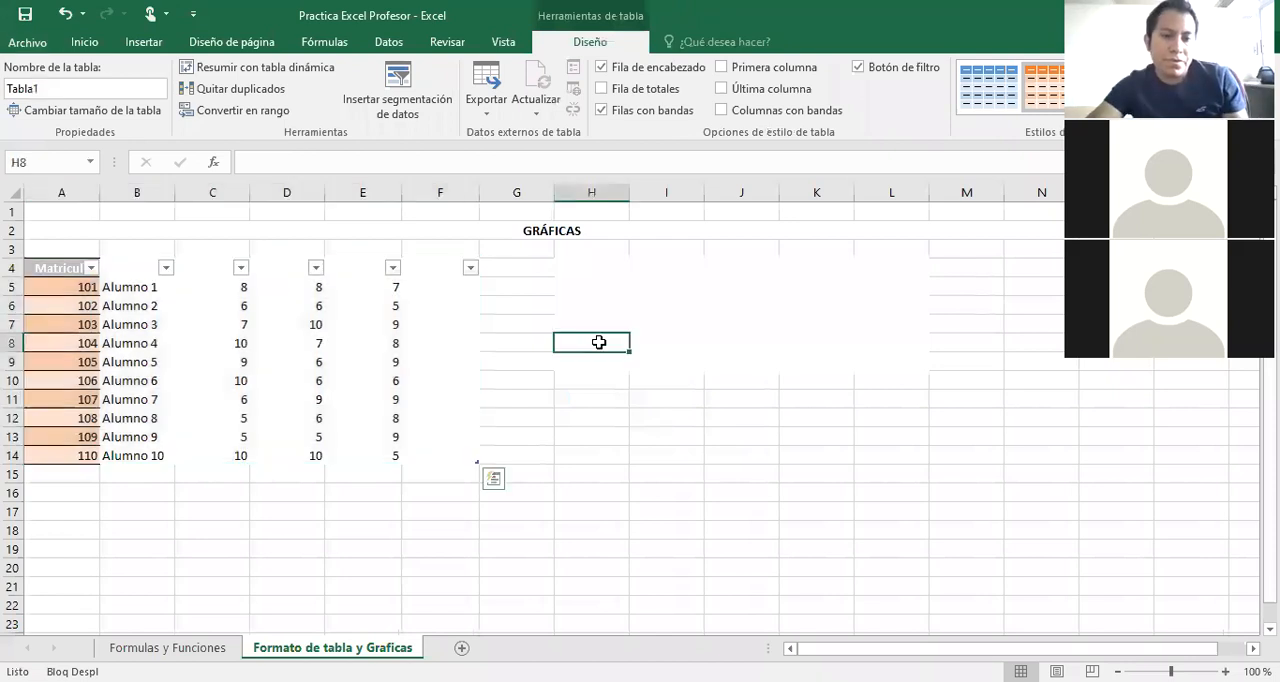
Undo the table creation and the earlier removal of the student table's borders and header fill.
key(ctrl+z)
key(ctrl+z)
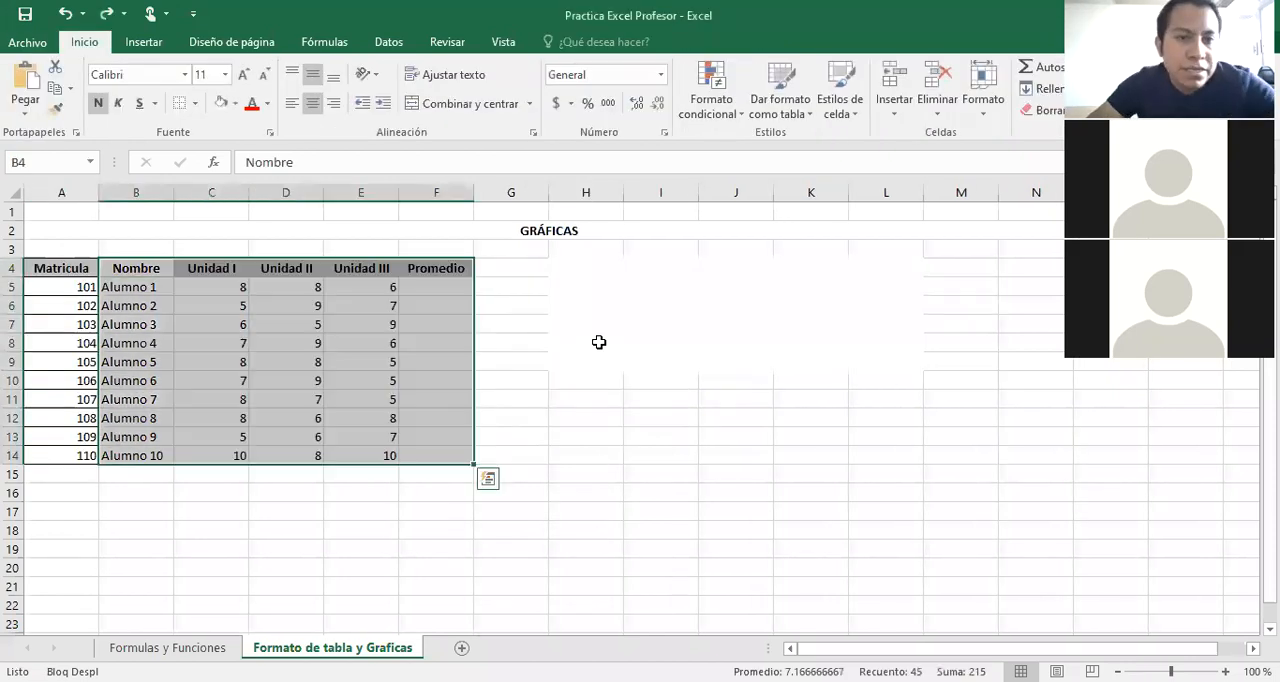
key(ctrl+z)
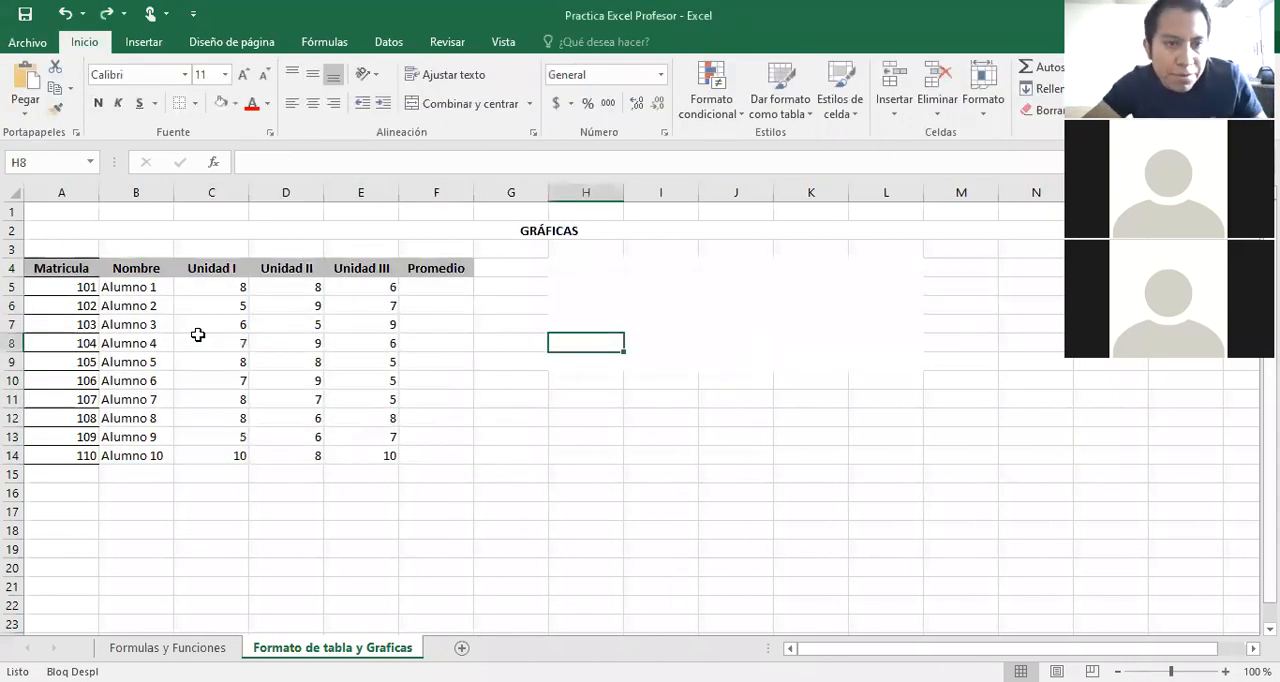
key(ctrl+z)
Format the range A4:F14, starting at the Matricula header, as a table with headers in the orange medium style.
click(65, 272)
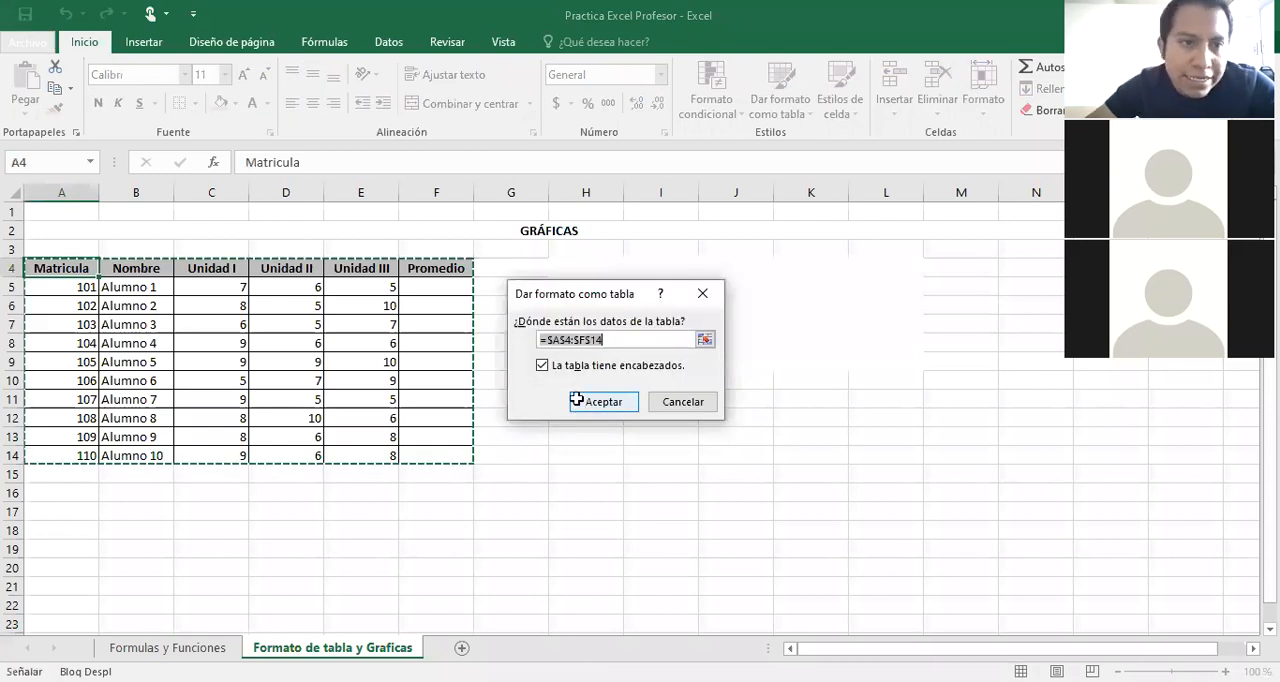
click(600, 401)
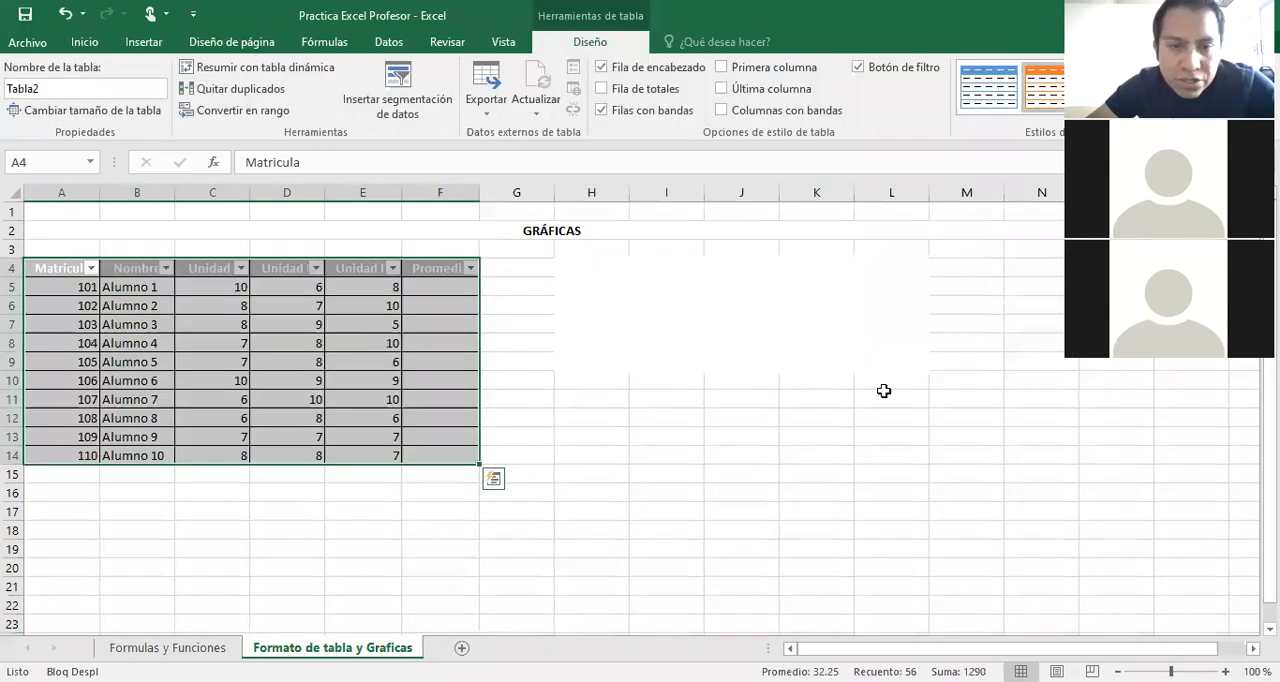
click(700, 477)
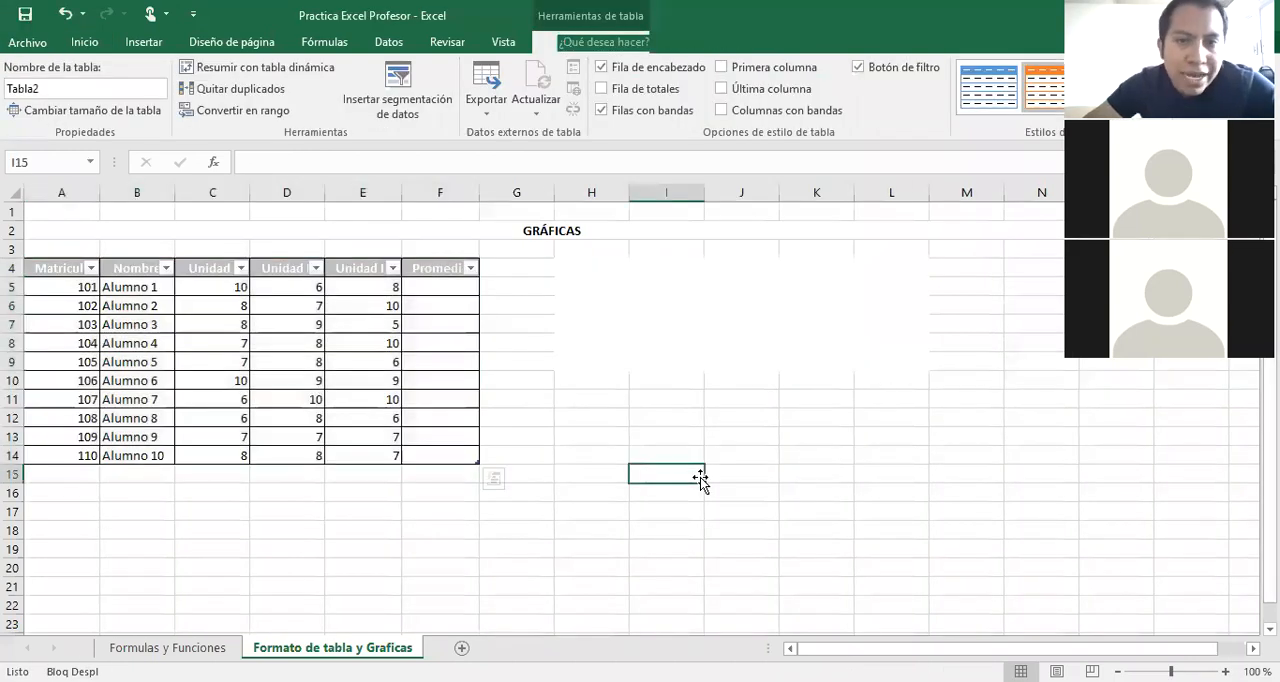
click(64, 268)
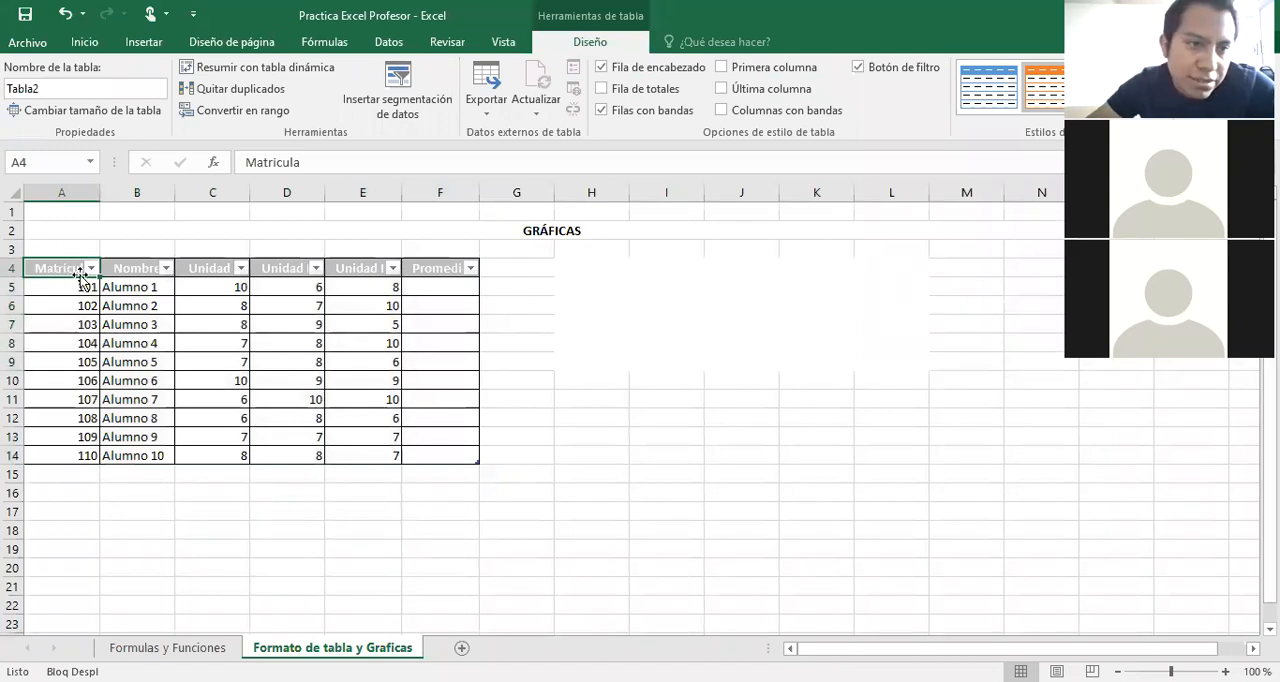
click(406, 400)
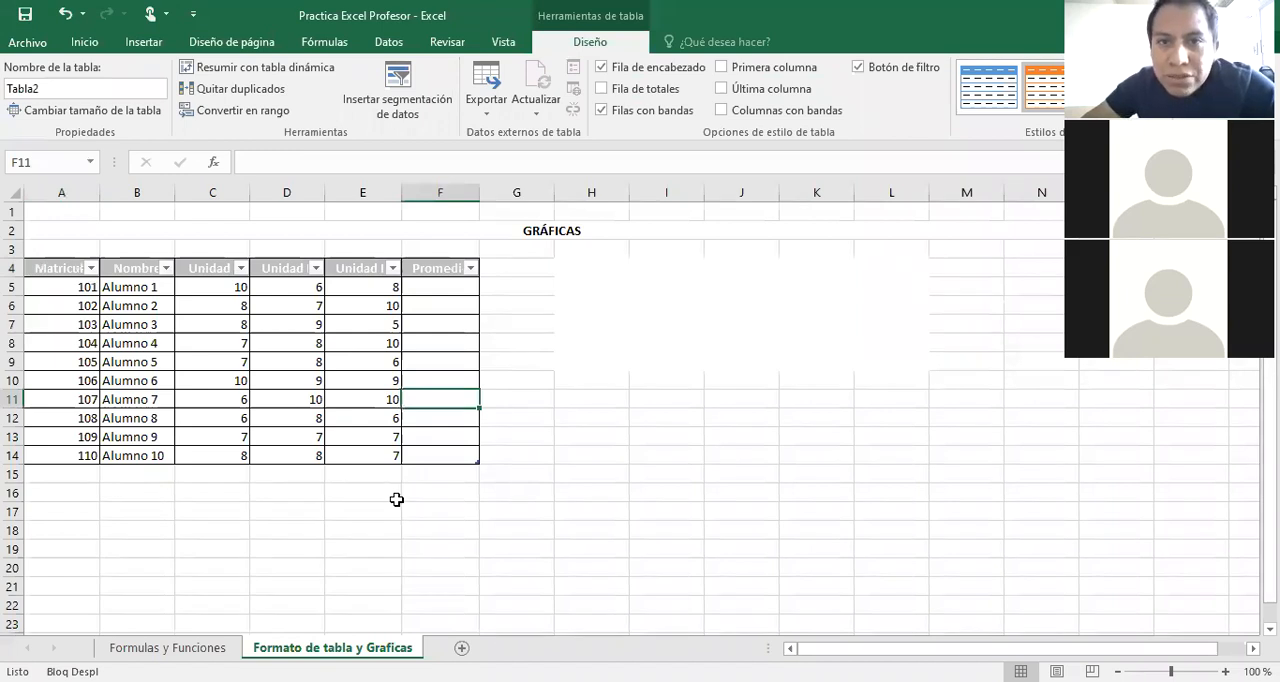
click(62, 274)
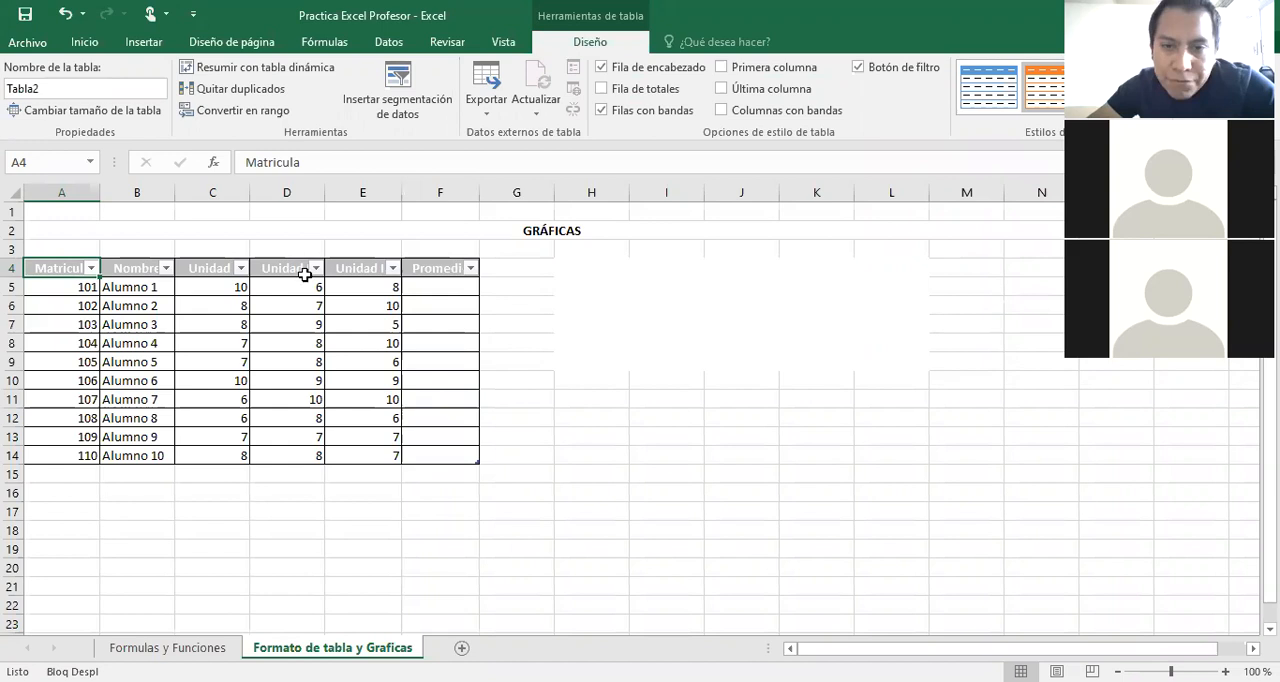
drag(591, 267, 876, 374)
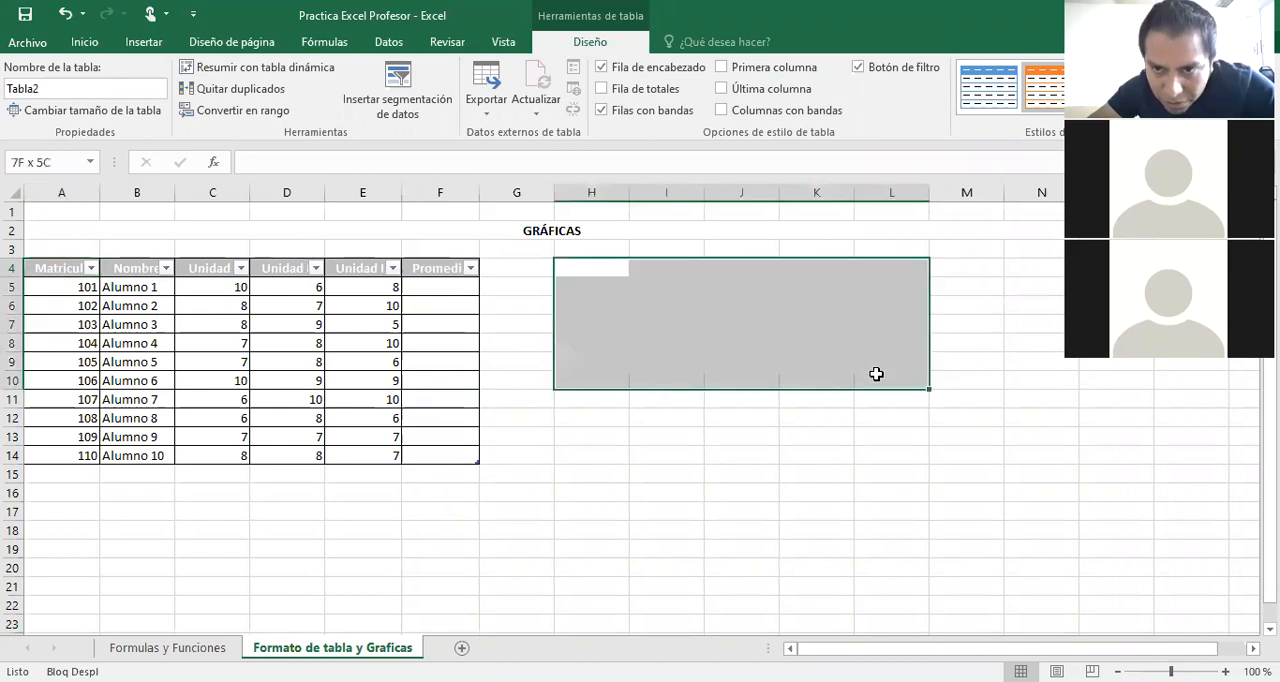
click(596, 284)
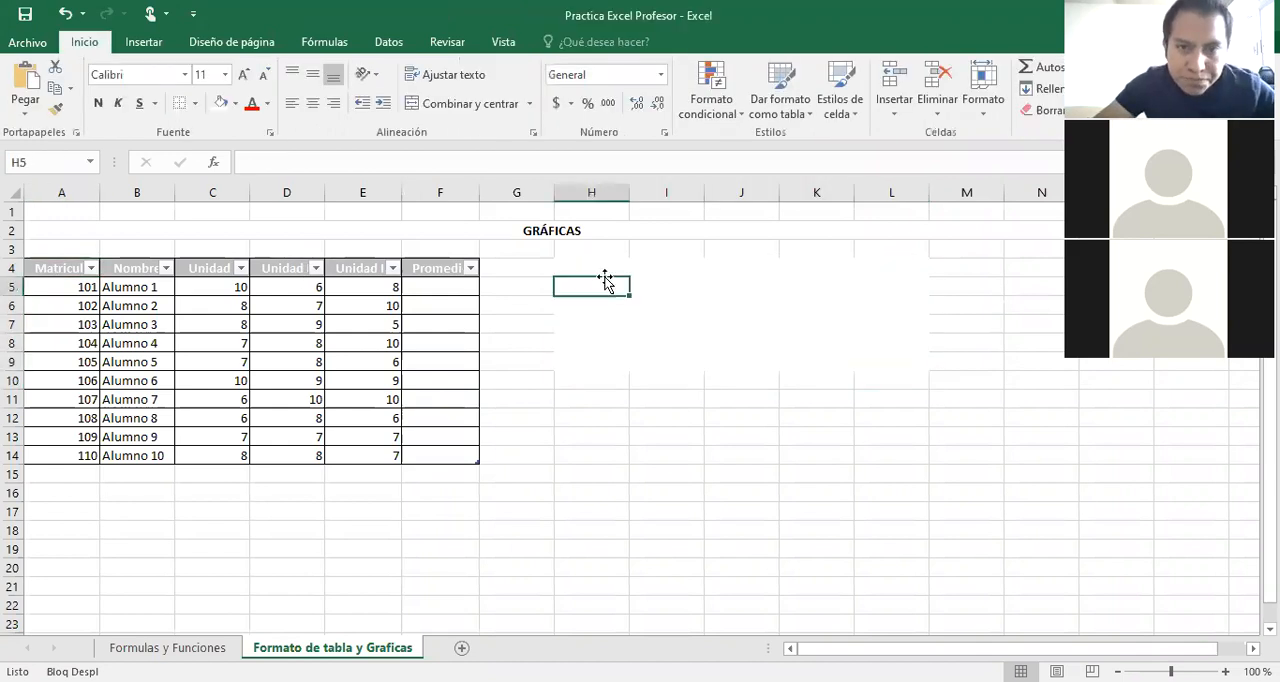
text(N)
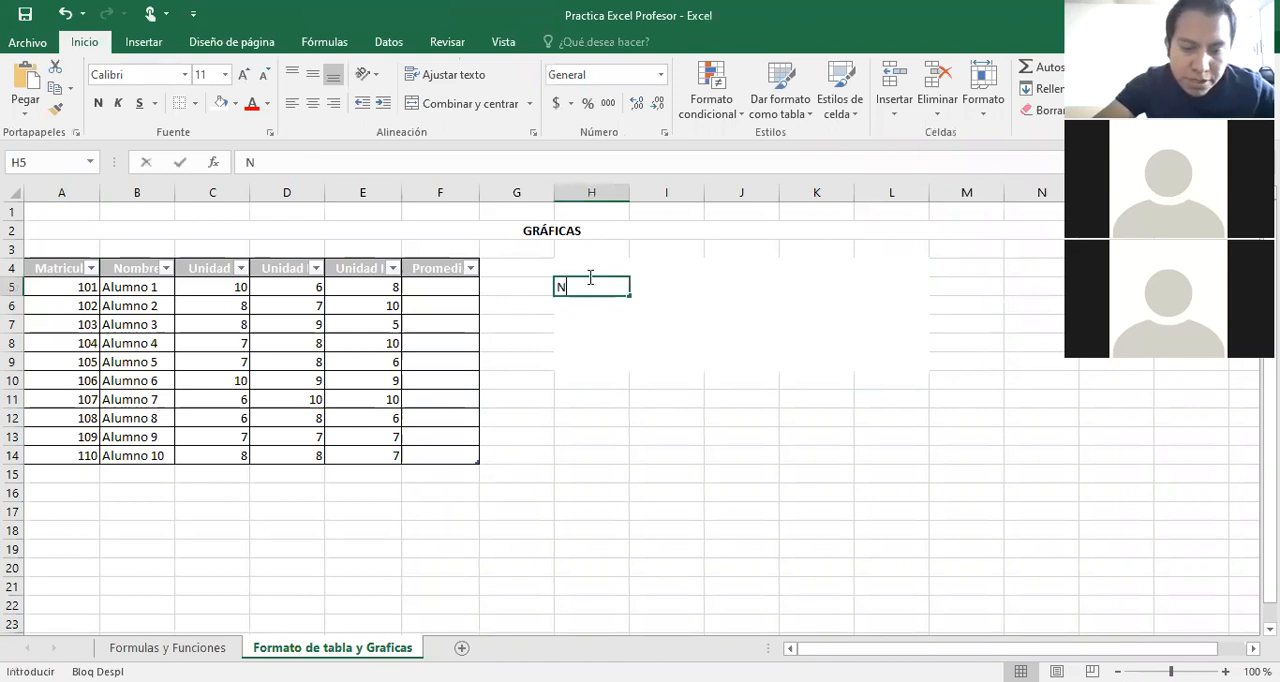
text(umero)
key(BackSpace)
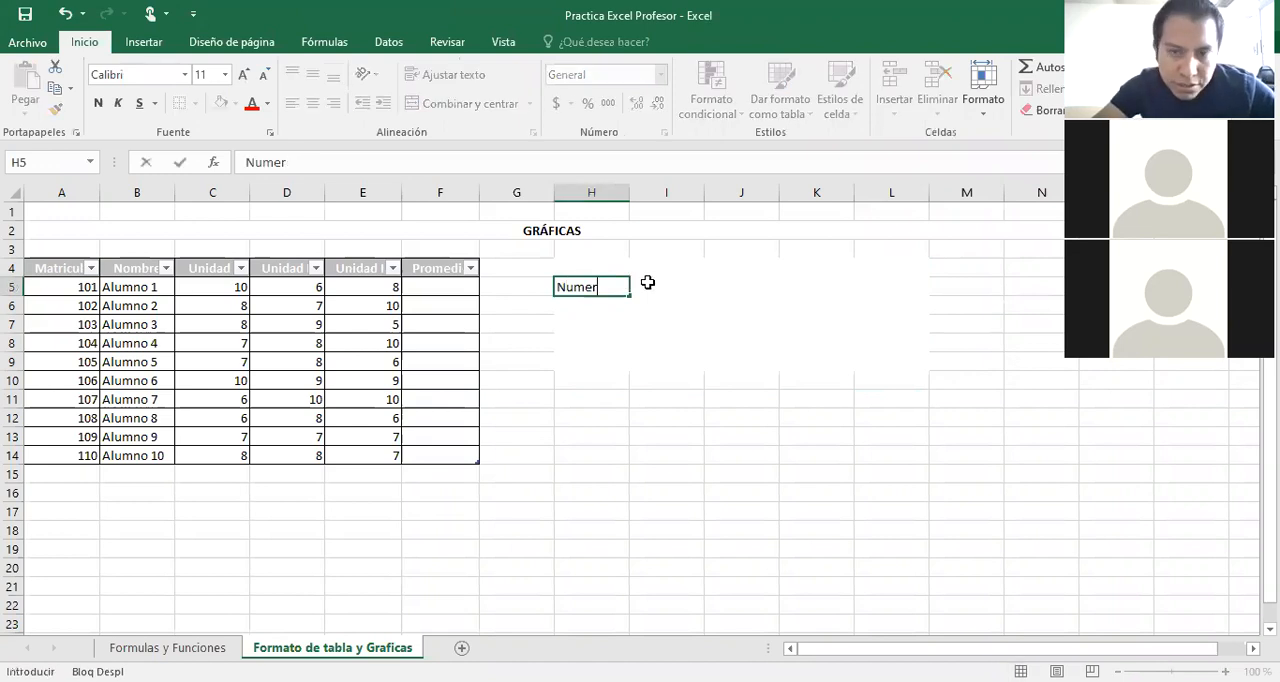
key(BackSpace)
key(BackSpace)
key(BackSpace)
key(BackSpace)
key(BackSpace)
Enter the heading Numero in H4 and Alumno 1 in I4, and extend the series to Alumno 4 in L4.
click(606, 267)
text(NUmero)
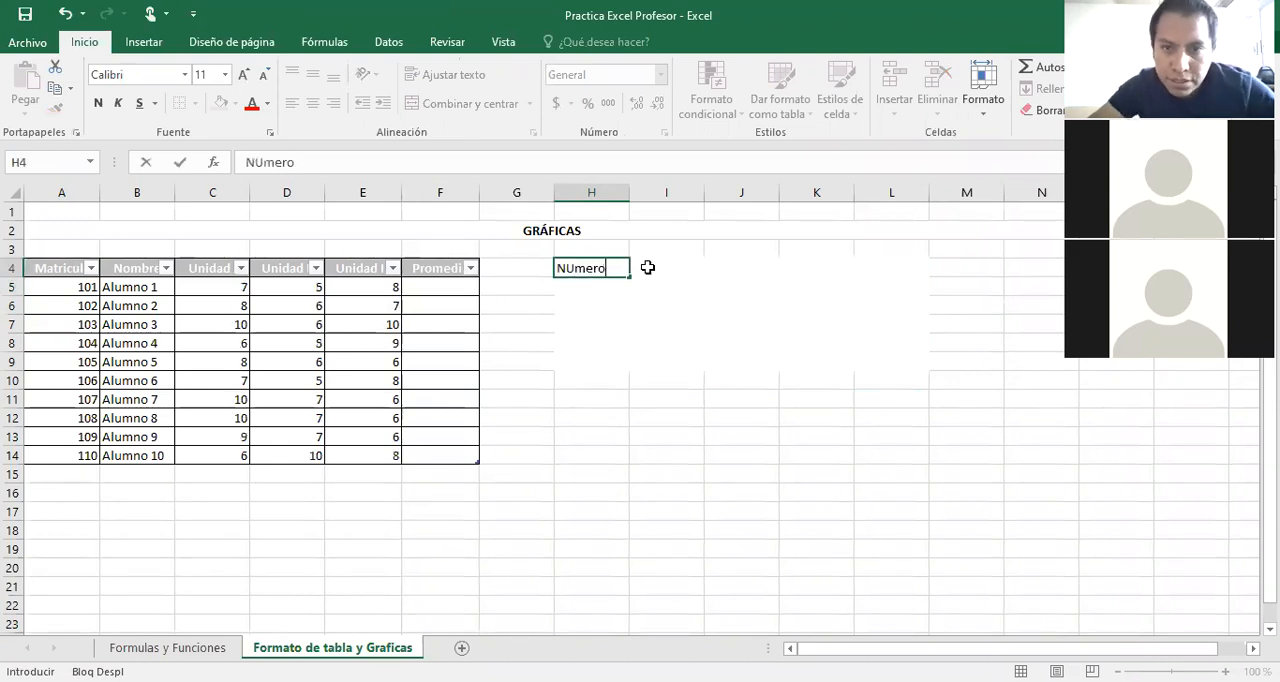
click(666, 268)
text(Alum)
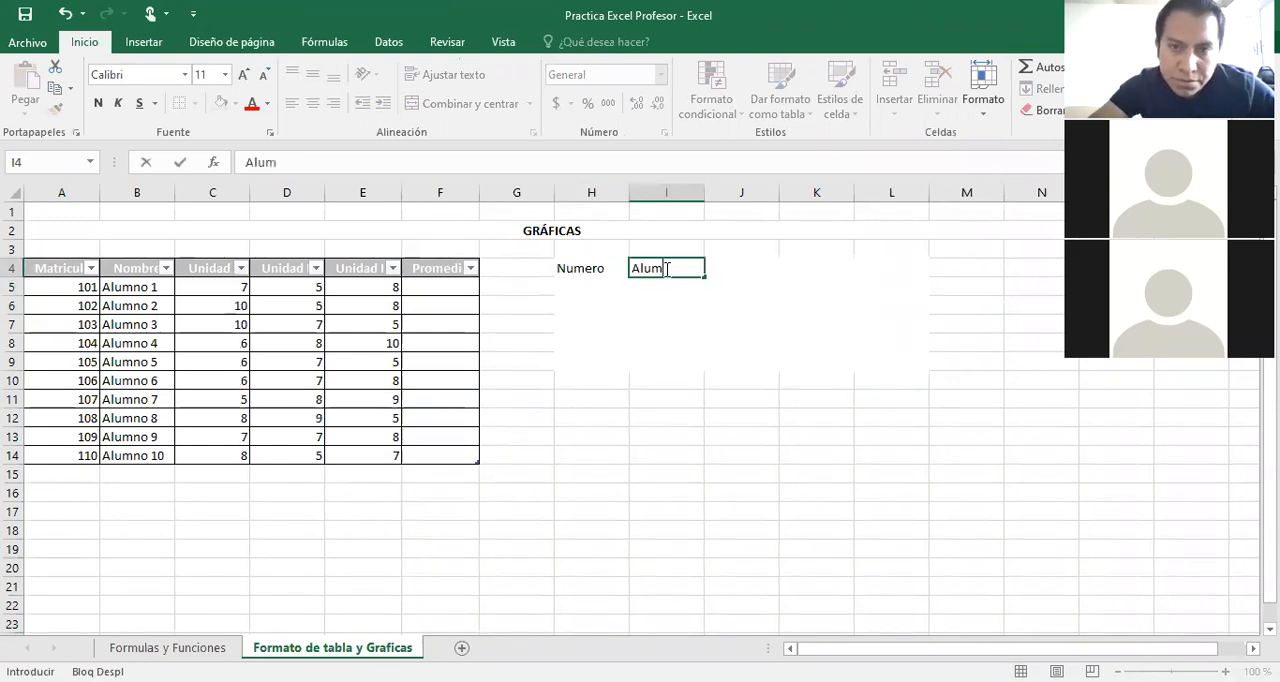
text(no)
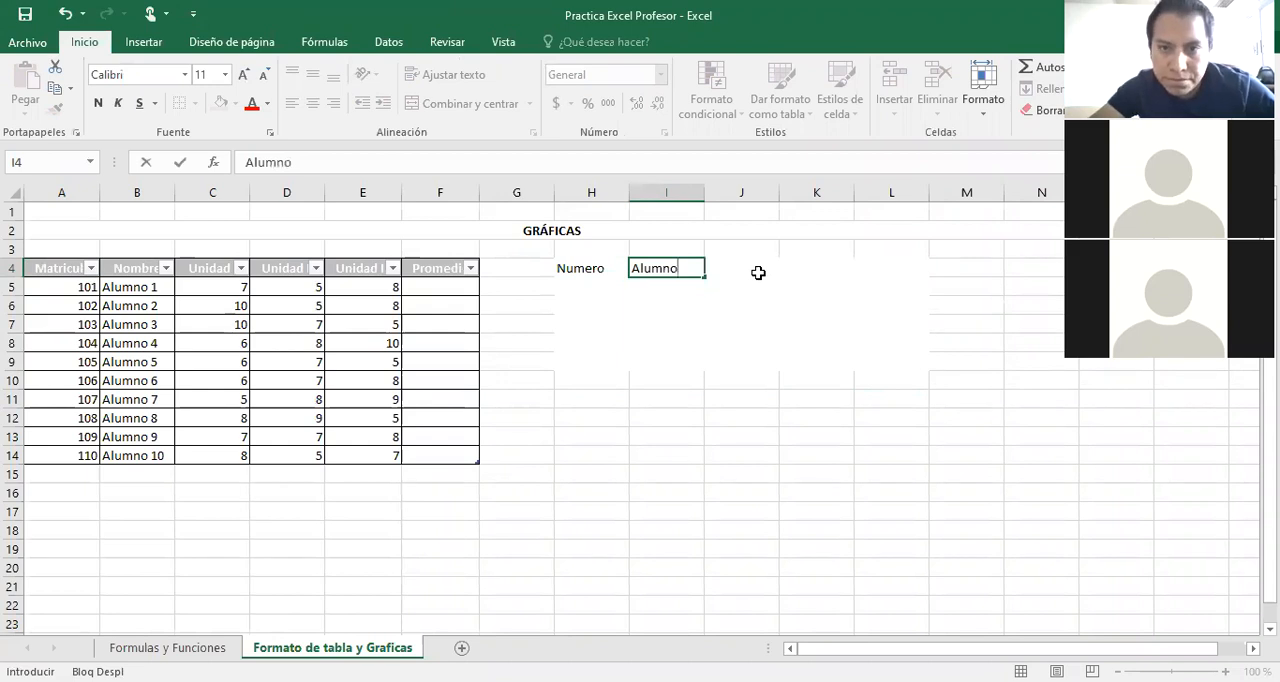
text( 1)
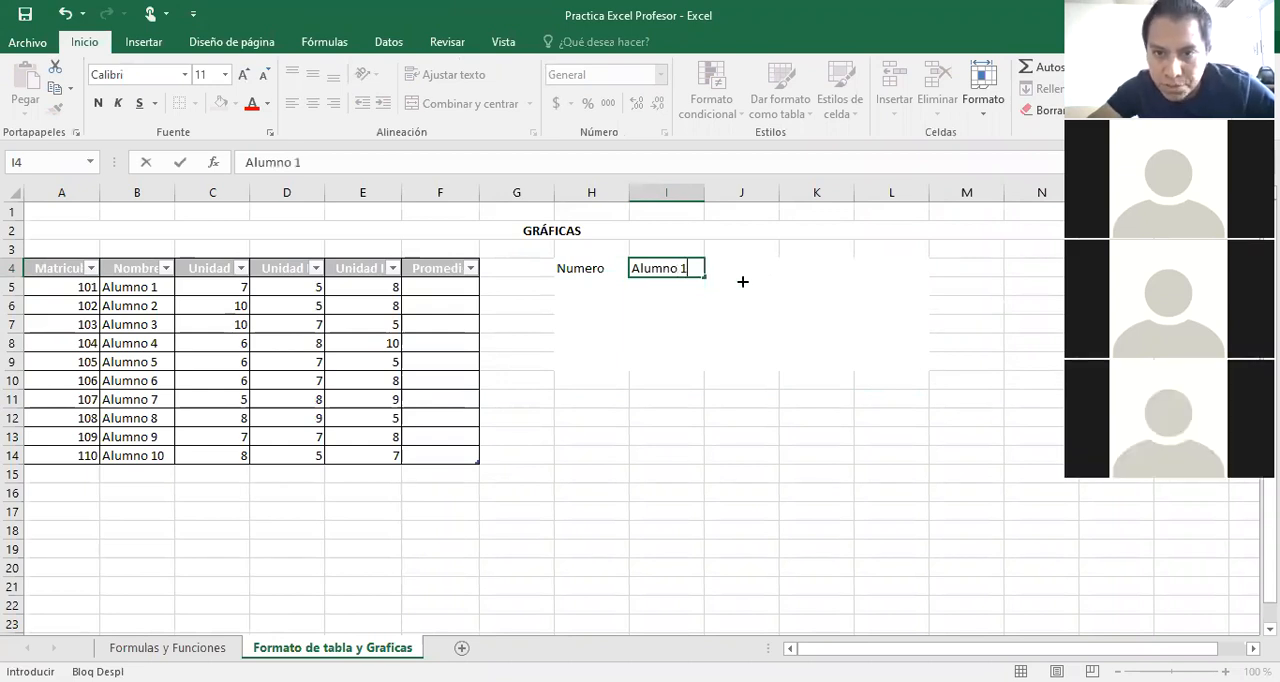
drag(705, 277, 909, 284)
Apply all borders to the range H4:L9 and a gray fill to its header row H4:L4.
drag(580, 265, 893, 370)
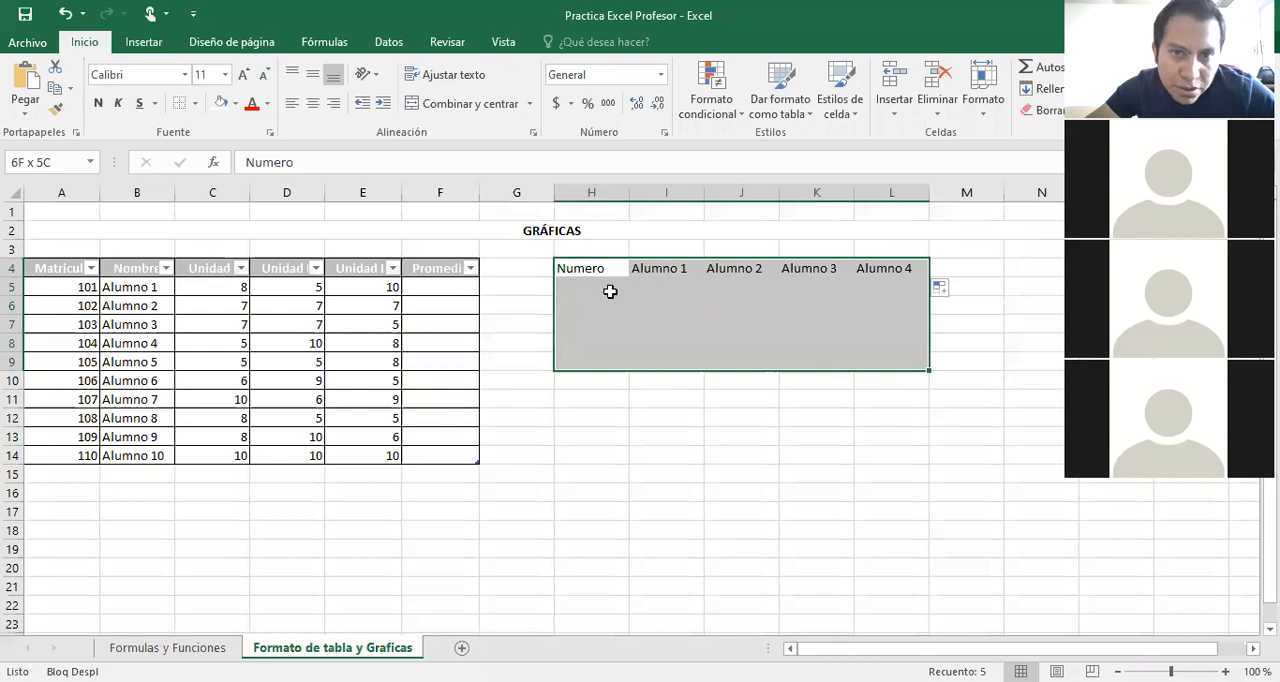
drag(591, 266, 932, 272)
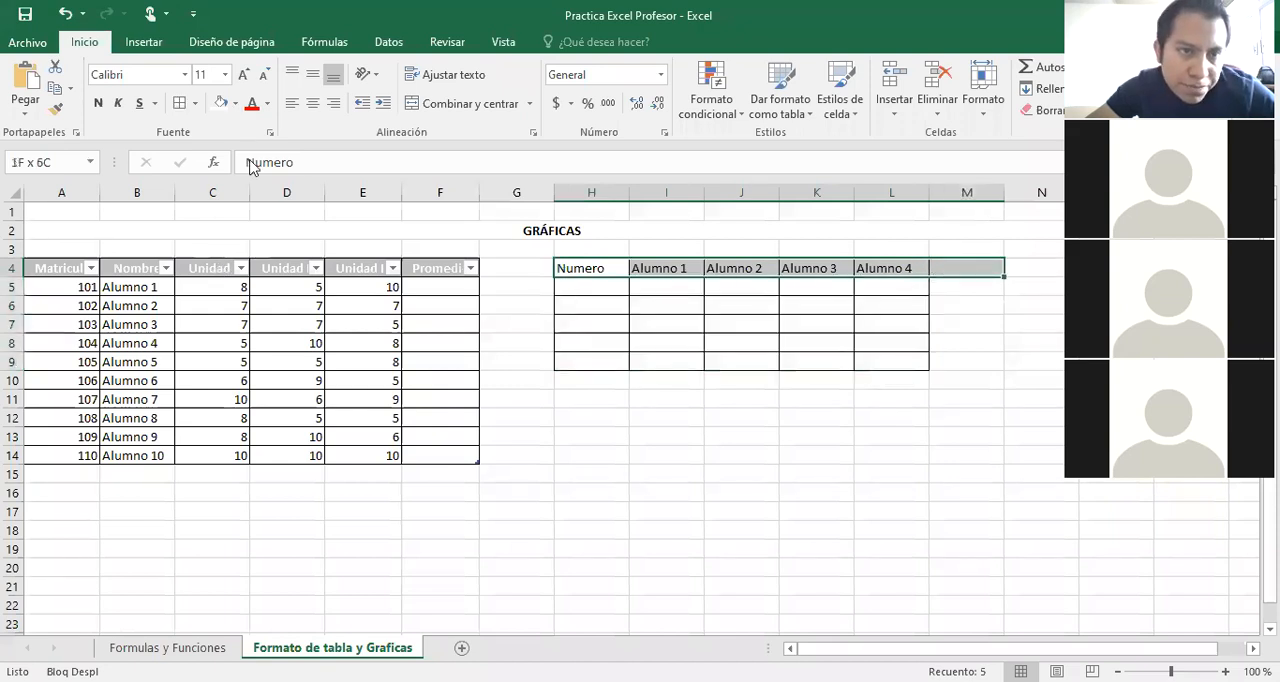
drag(573, 268, 889, 359)
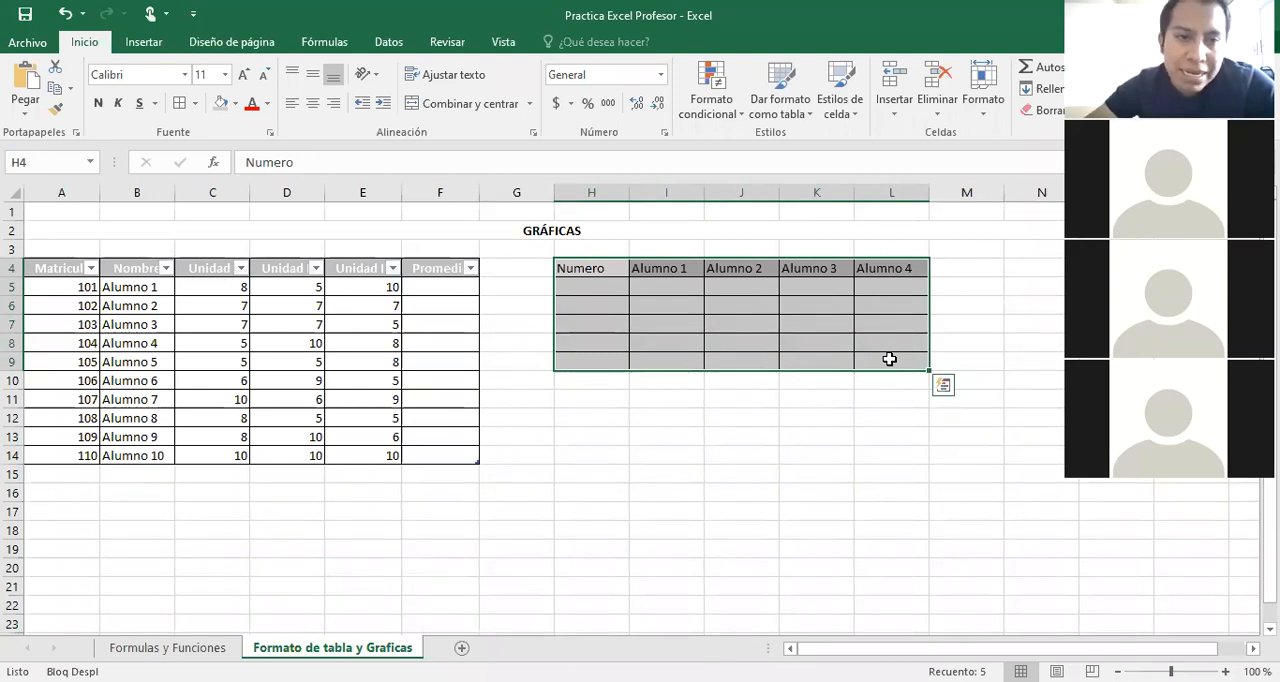
click(321, 320)
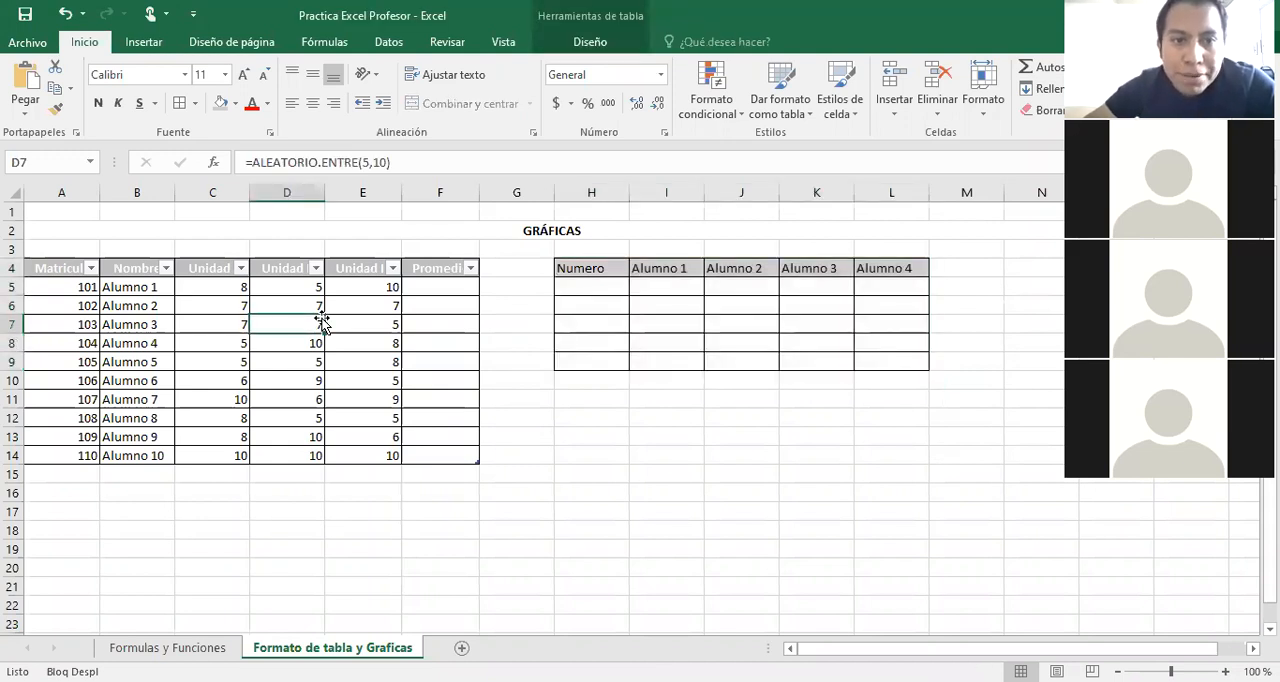
click(64, 268)
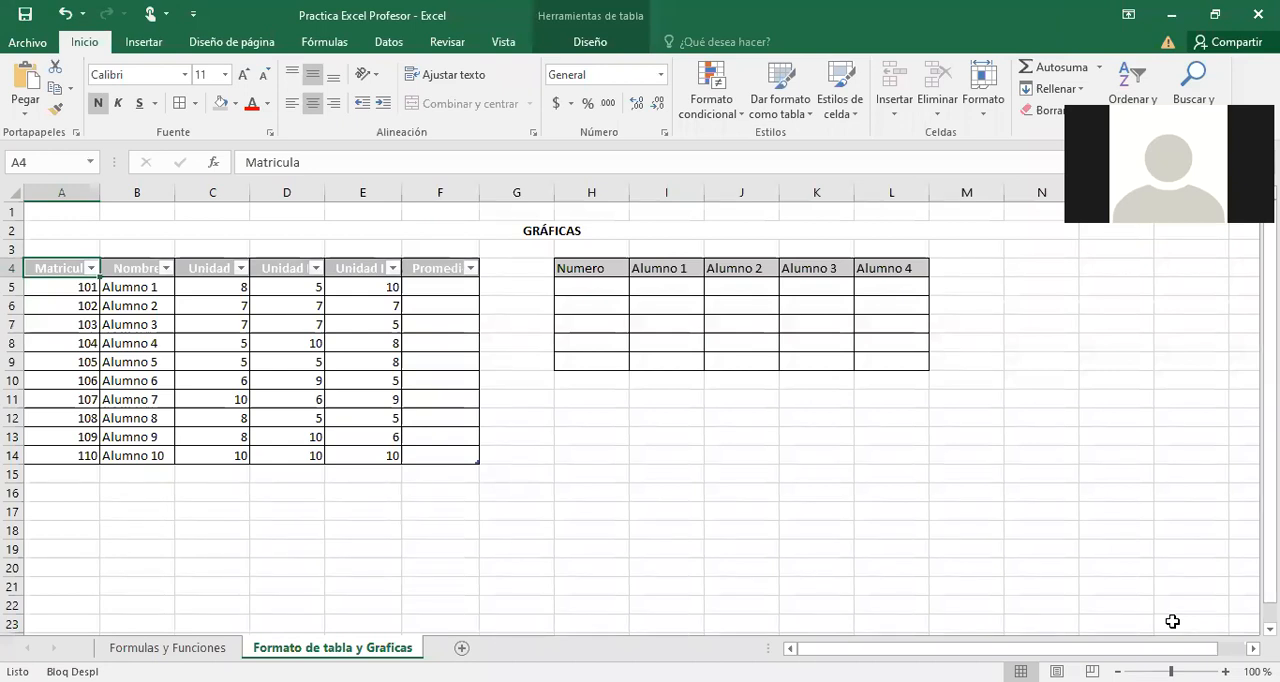
scroll(1172, 621, down, 2)
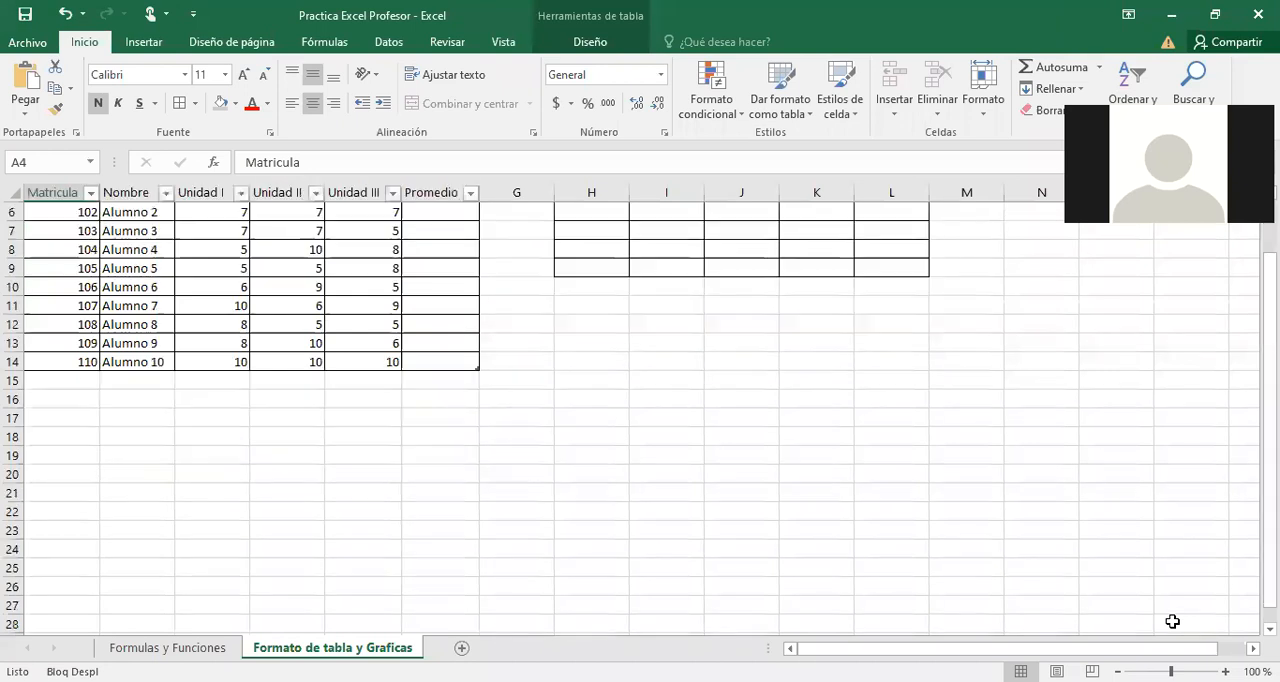
scroll(1172, 621, up, 2)
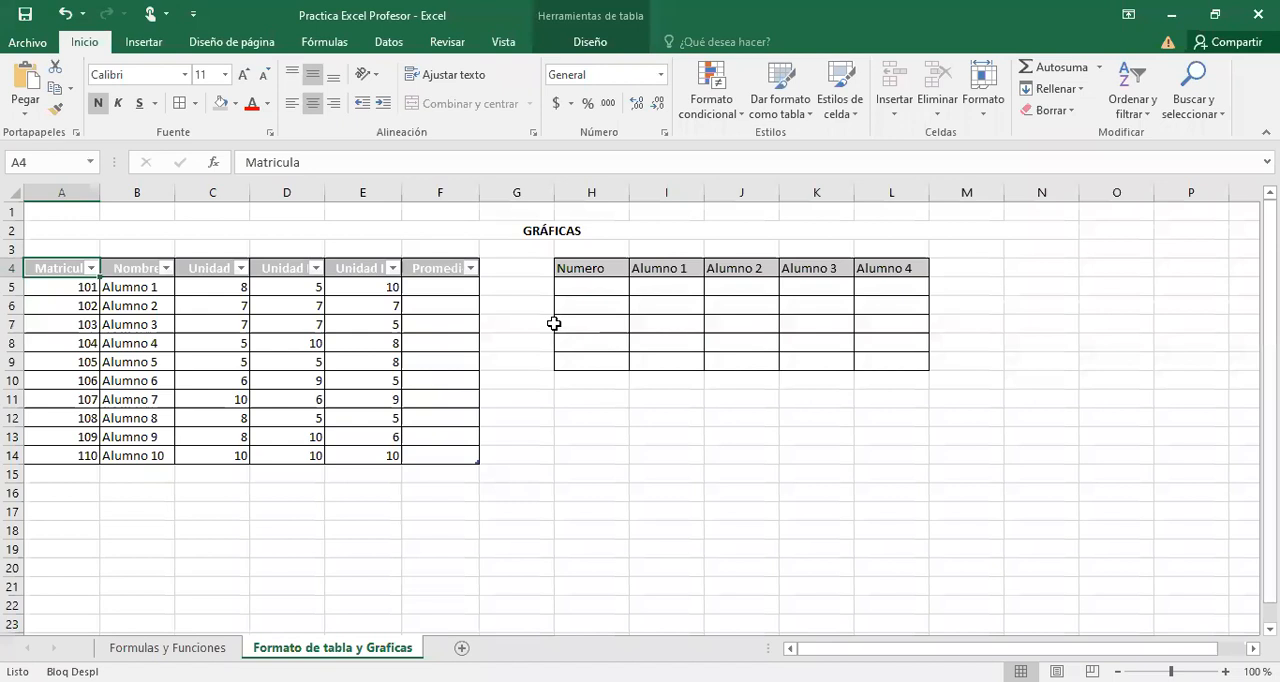
drag(590, 268, 916, 359)
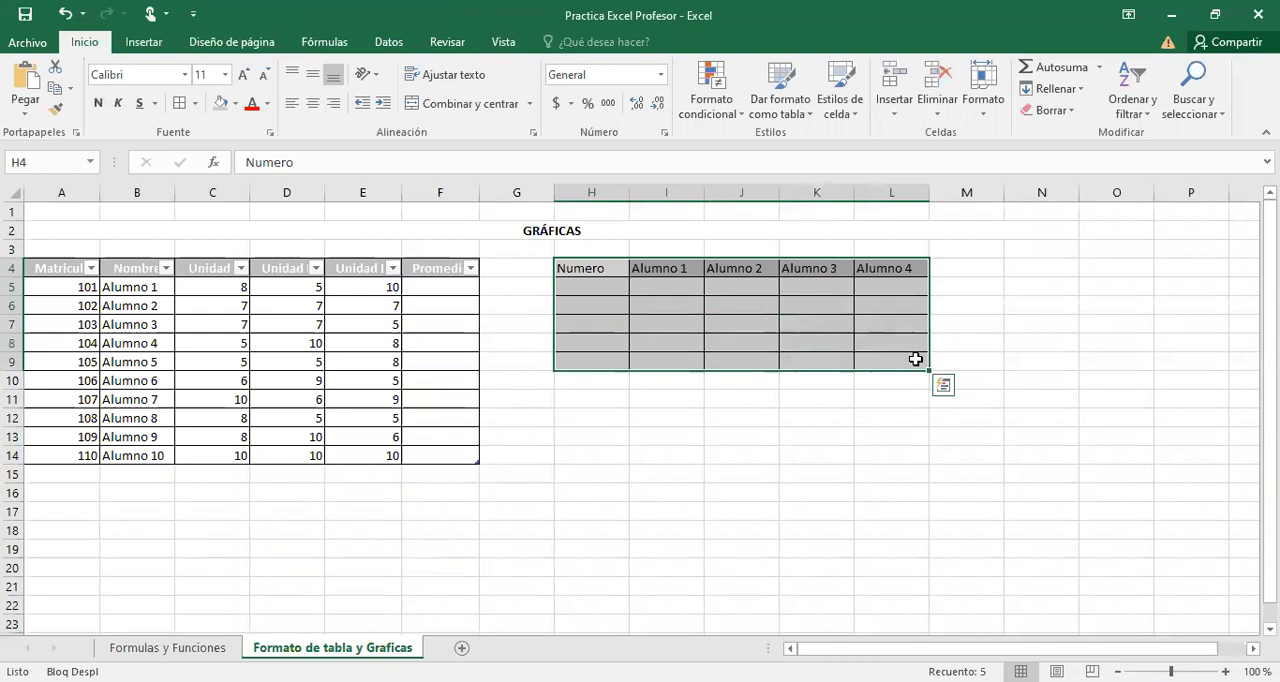
click(810, 314)
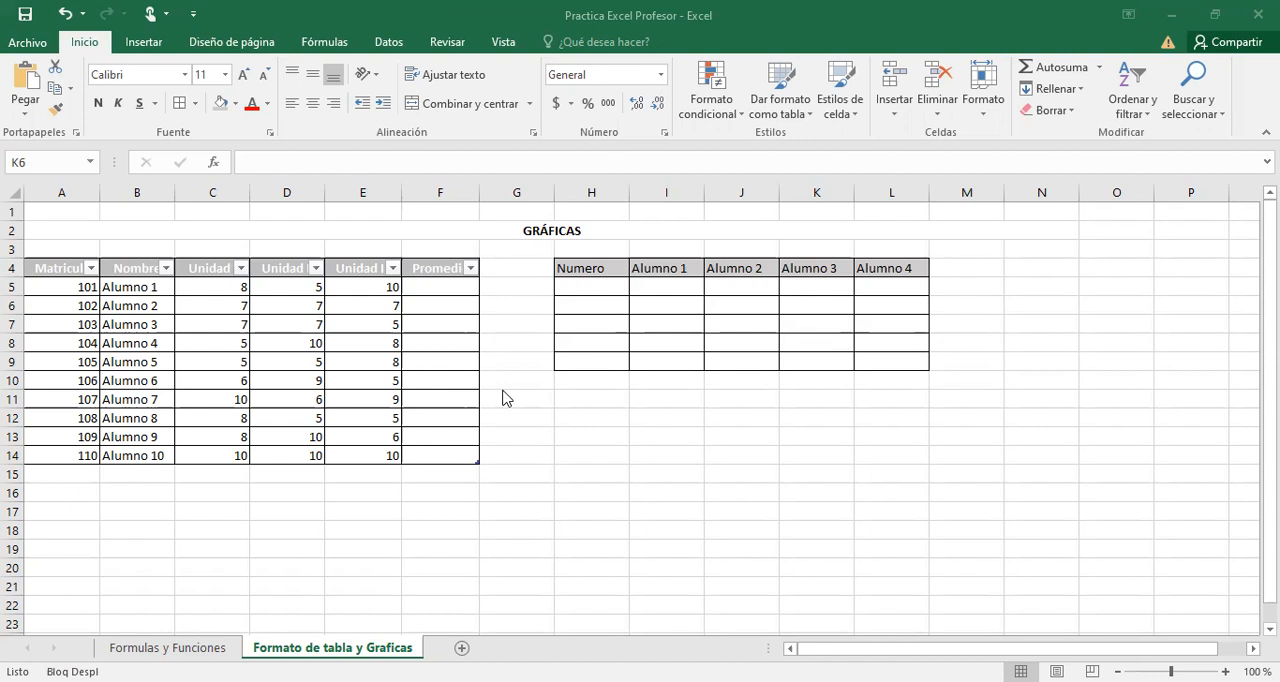
click(502, 389)
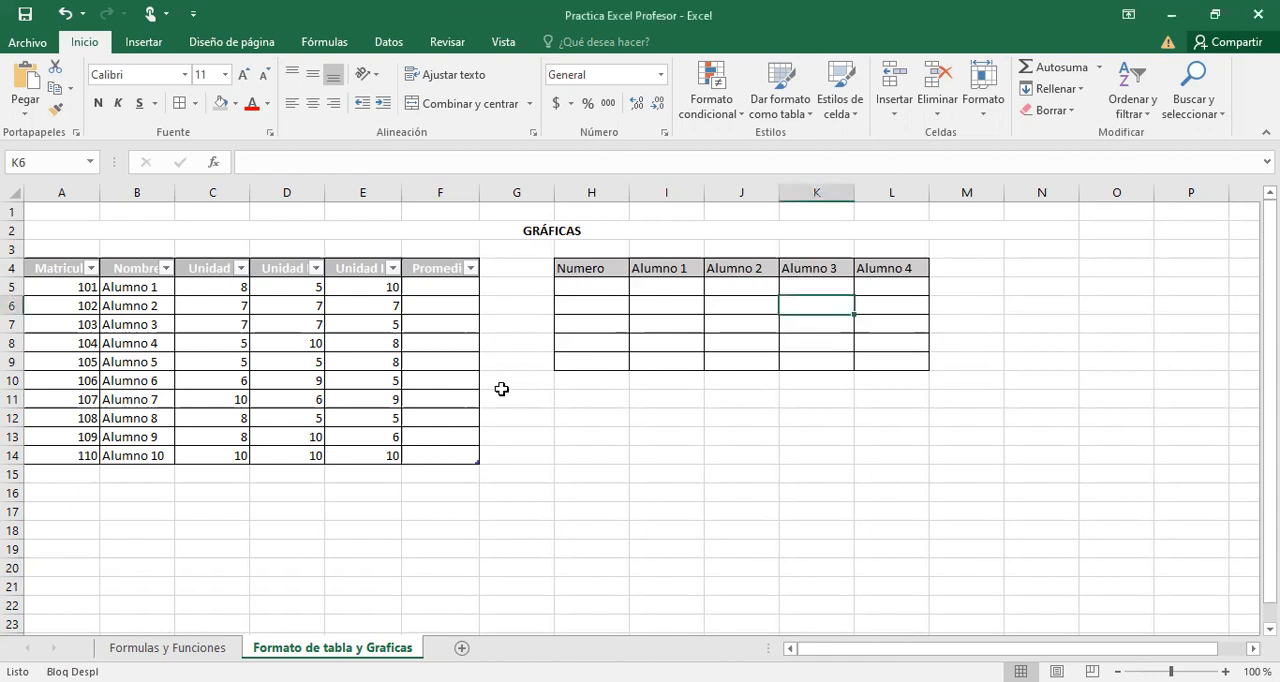
key(alt+Tab)
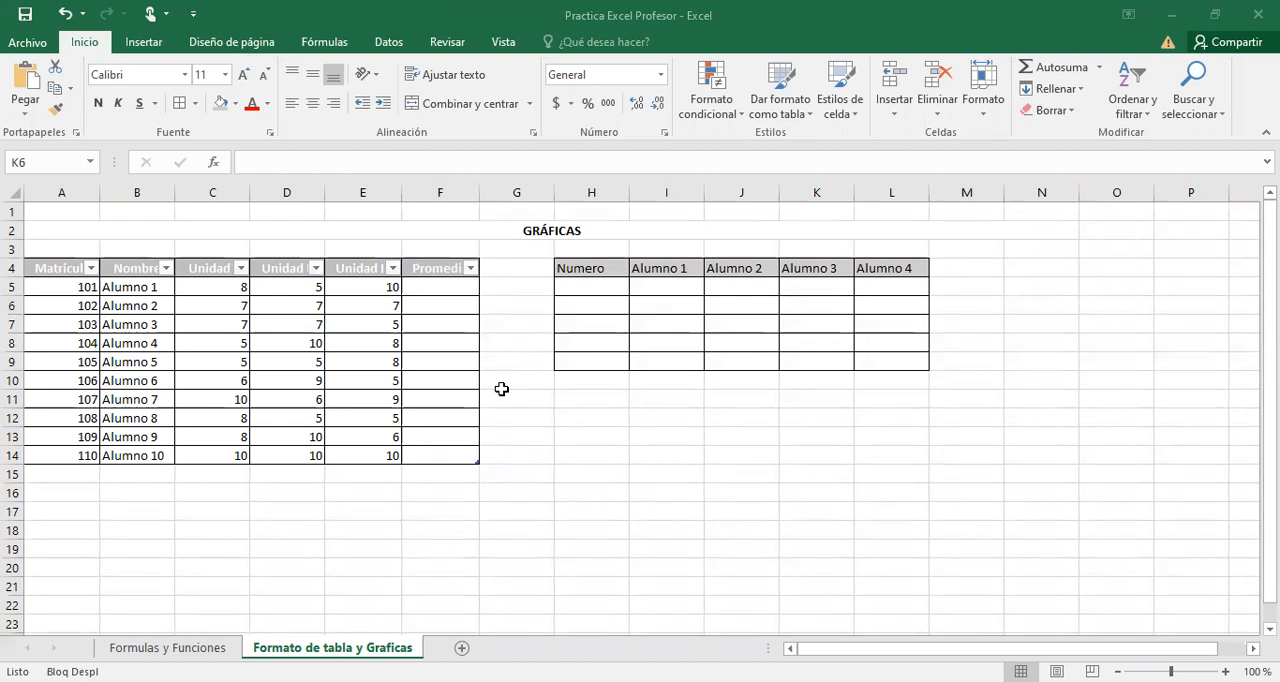
click(436, 285)
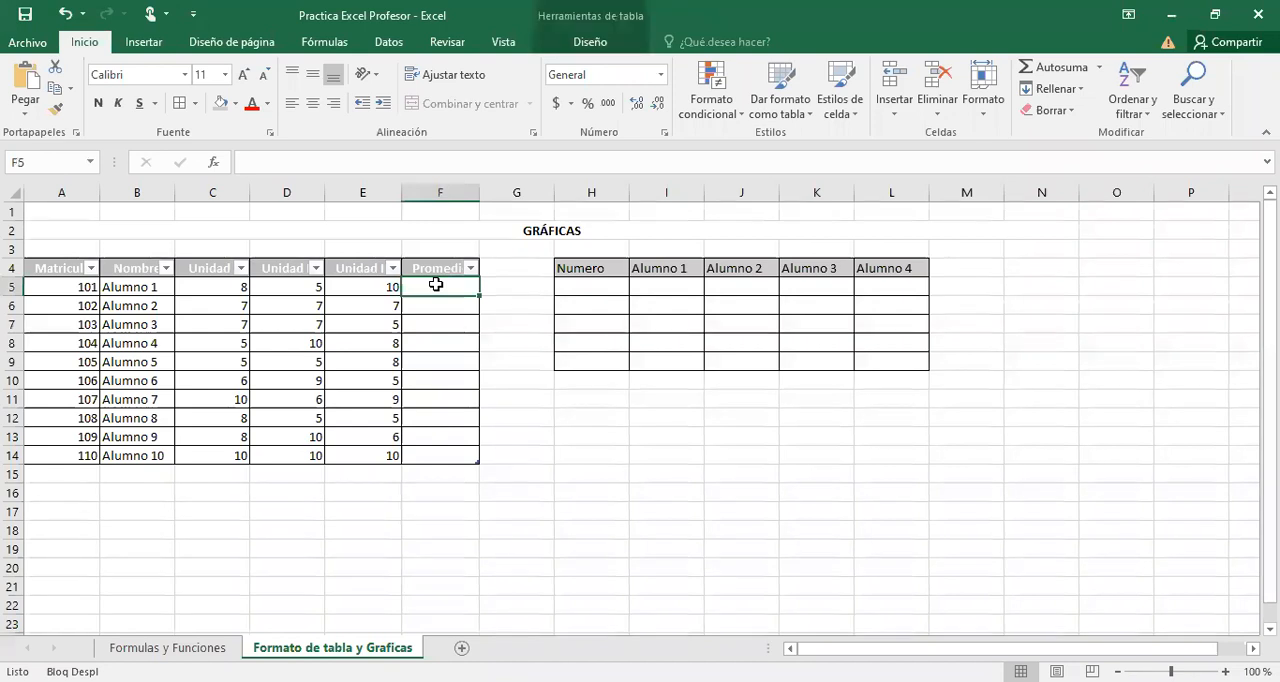
text(=)
key(Escape)
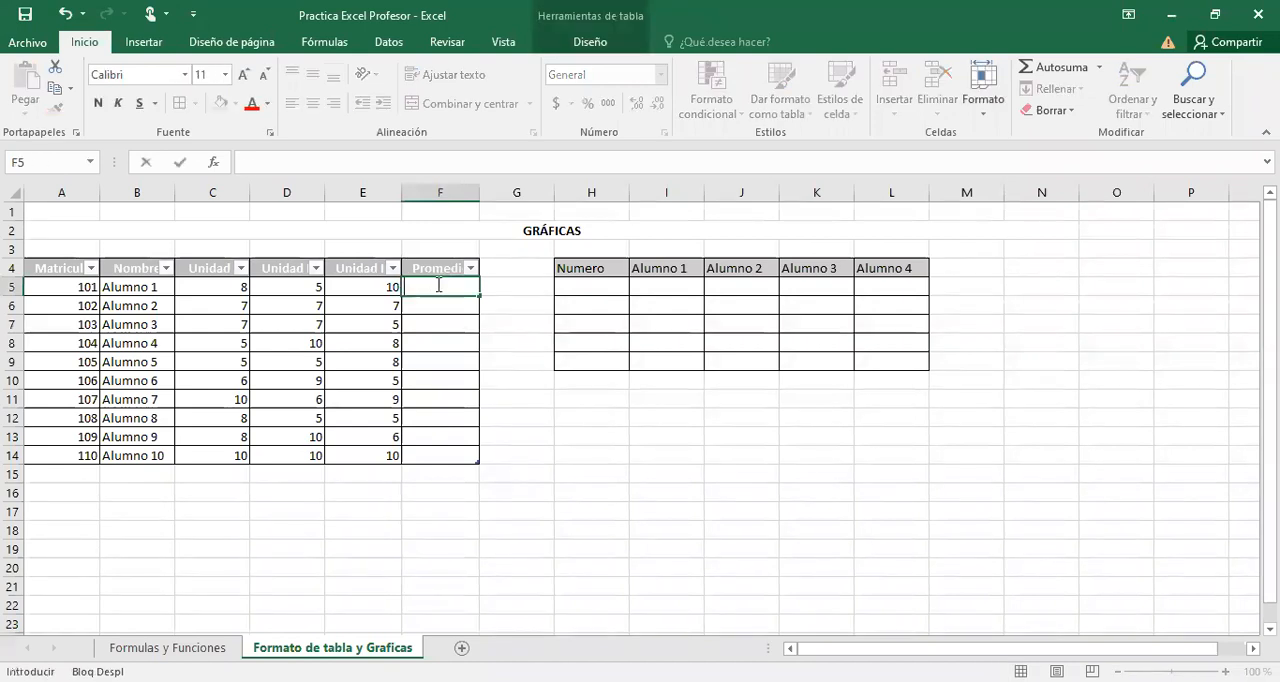
click(470, 460)
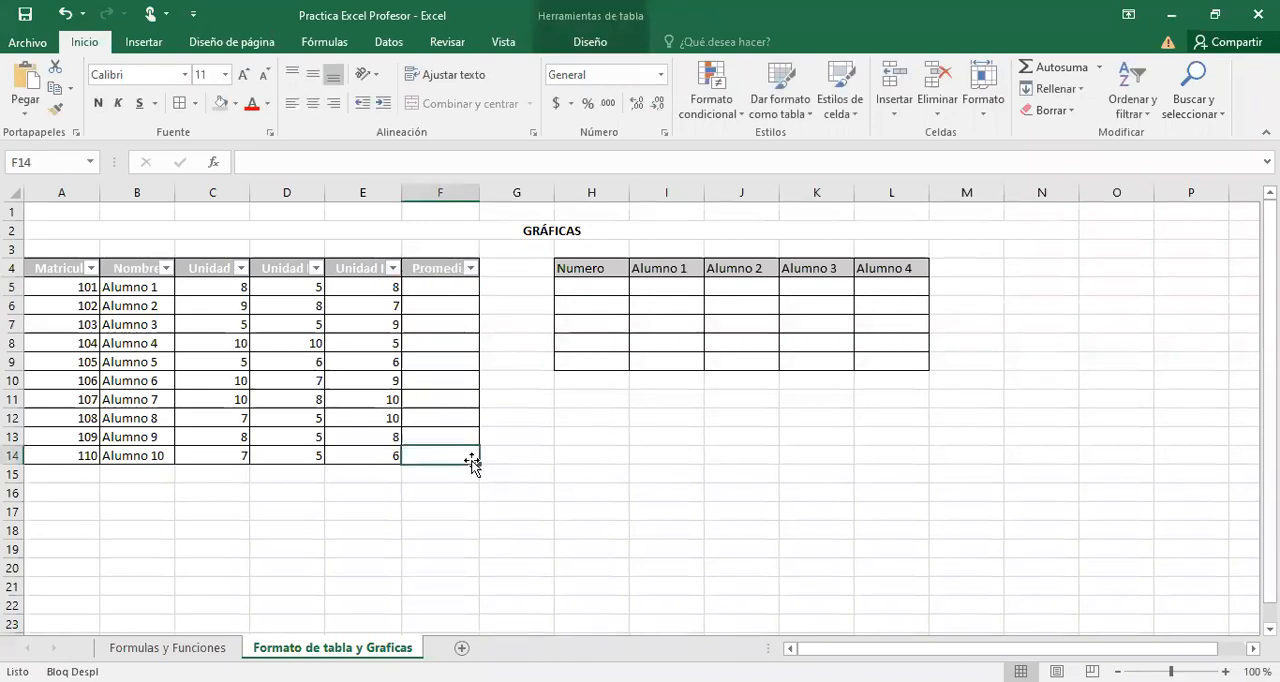
click(489, 478)
click(423, 297)
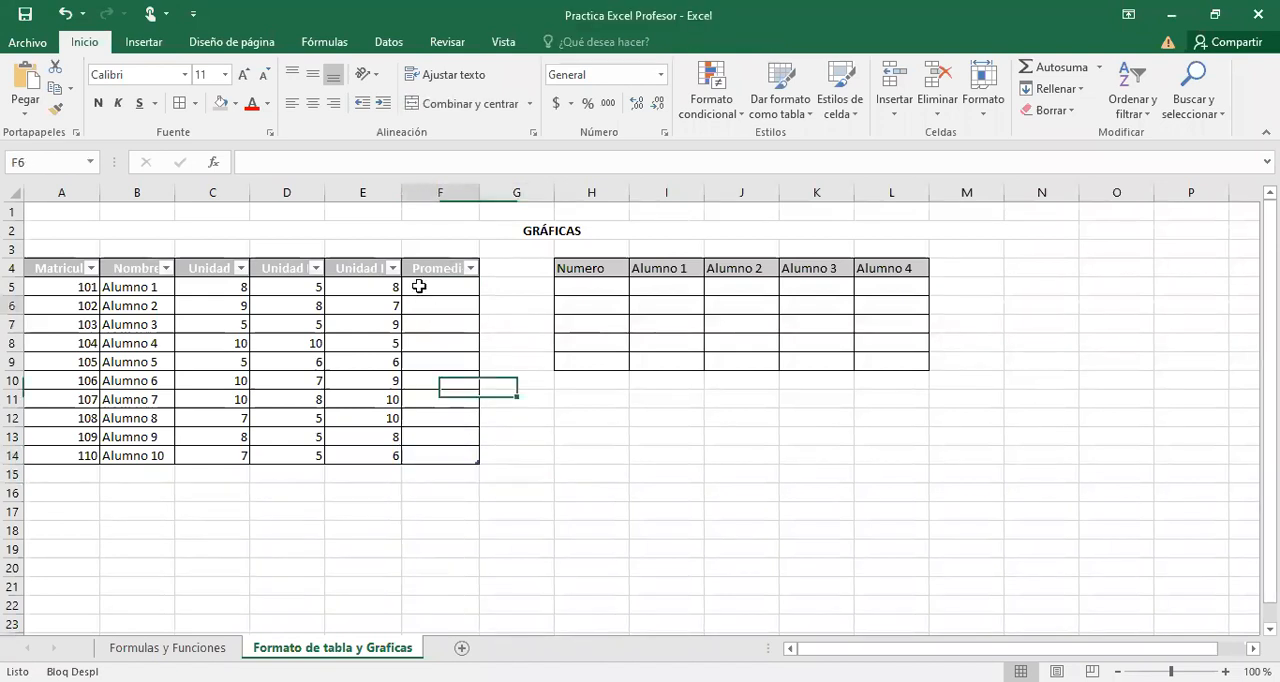
click(419, 286)
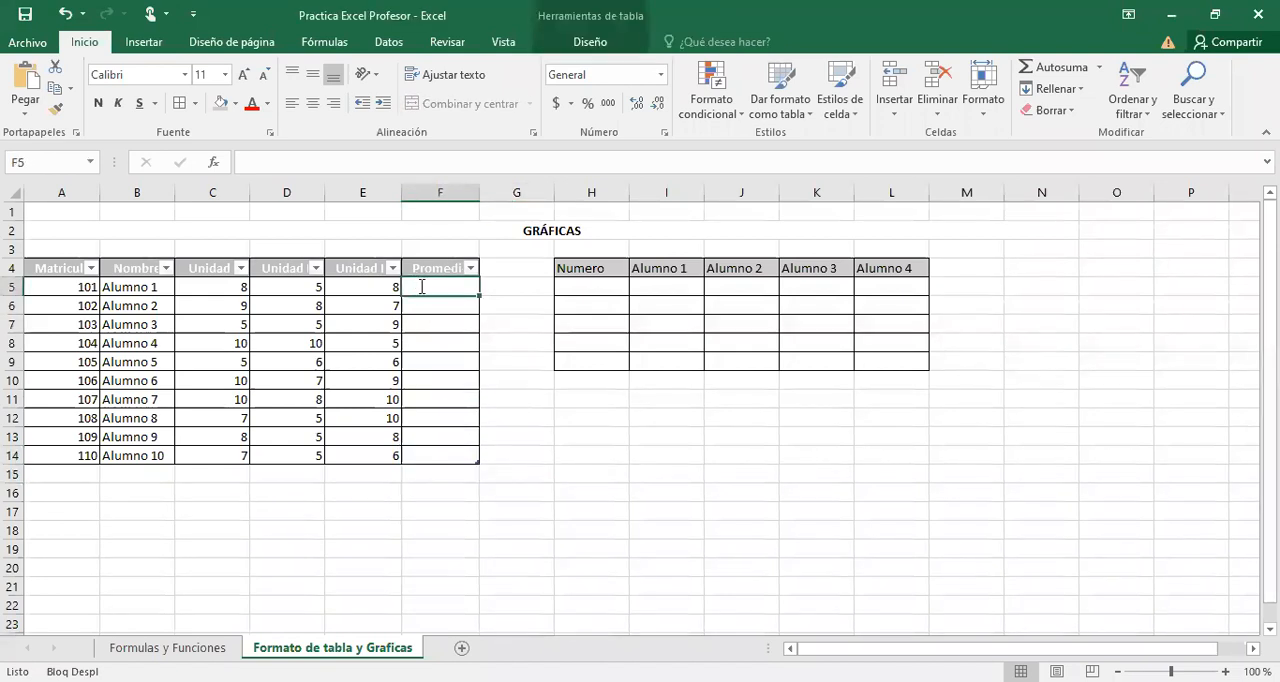
text(=s)
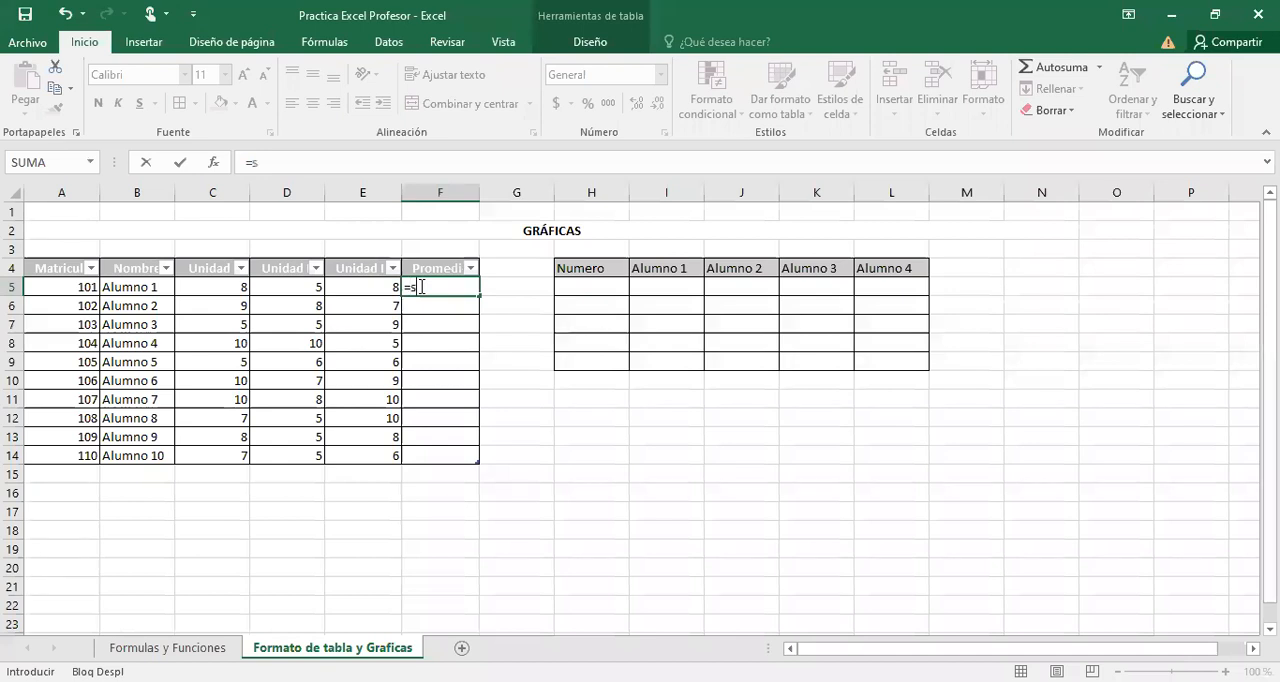
text(u)
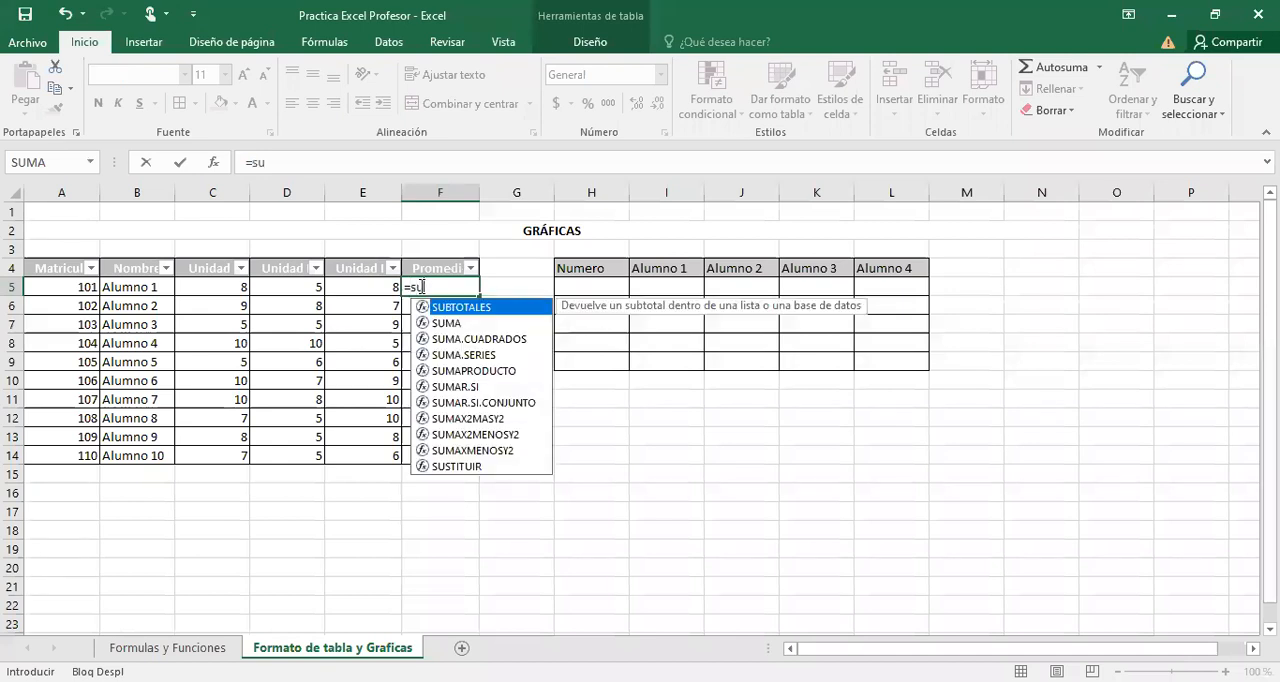
key(BackSpace)
key(BackSpace)
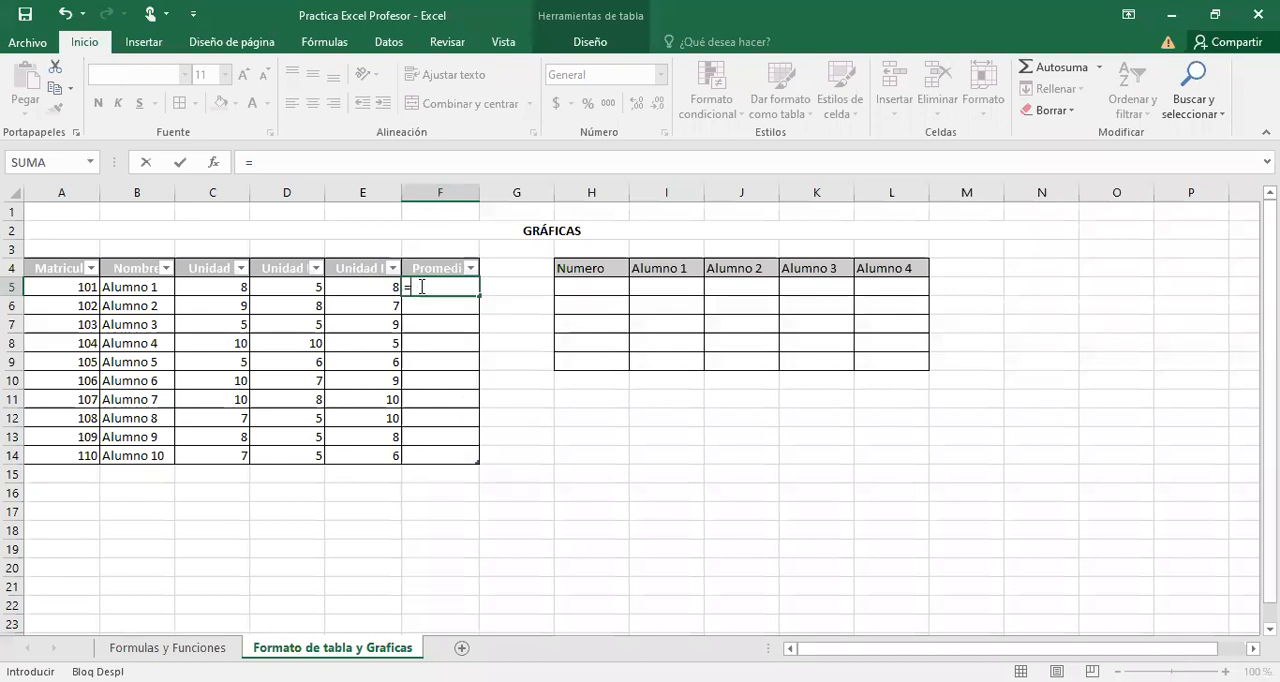
key(BackSpace)
Try a PROMEDIO formula over Unidad I to Unidad III in F5, and undo the resulting Promedio entries.
text(=)
text(PROMEDIO()
drag(228, 288, 347, 288)
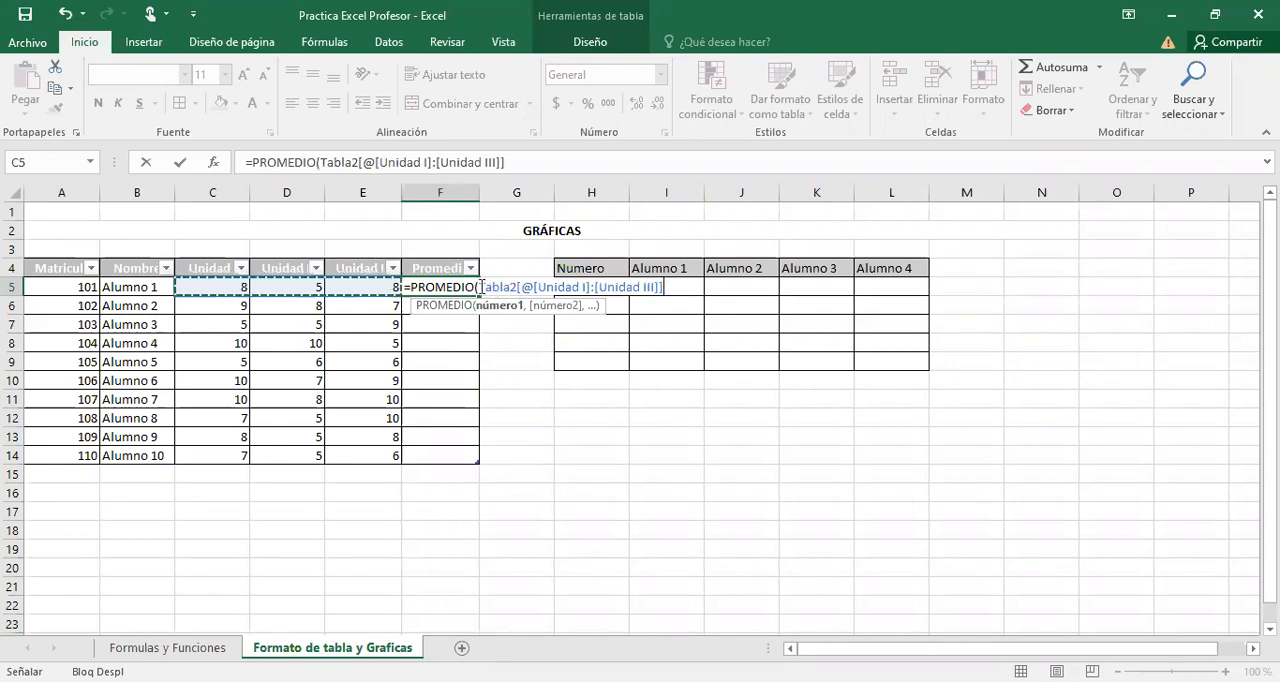
drag(481, 287, 652, 287)
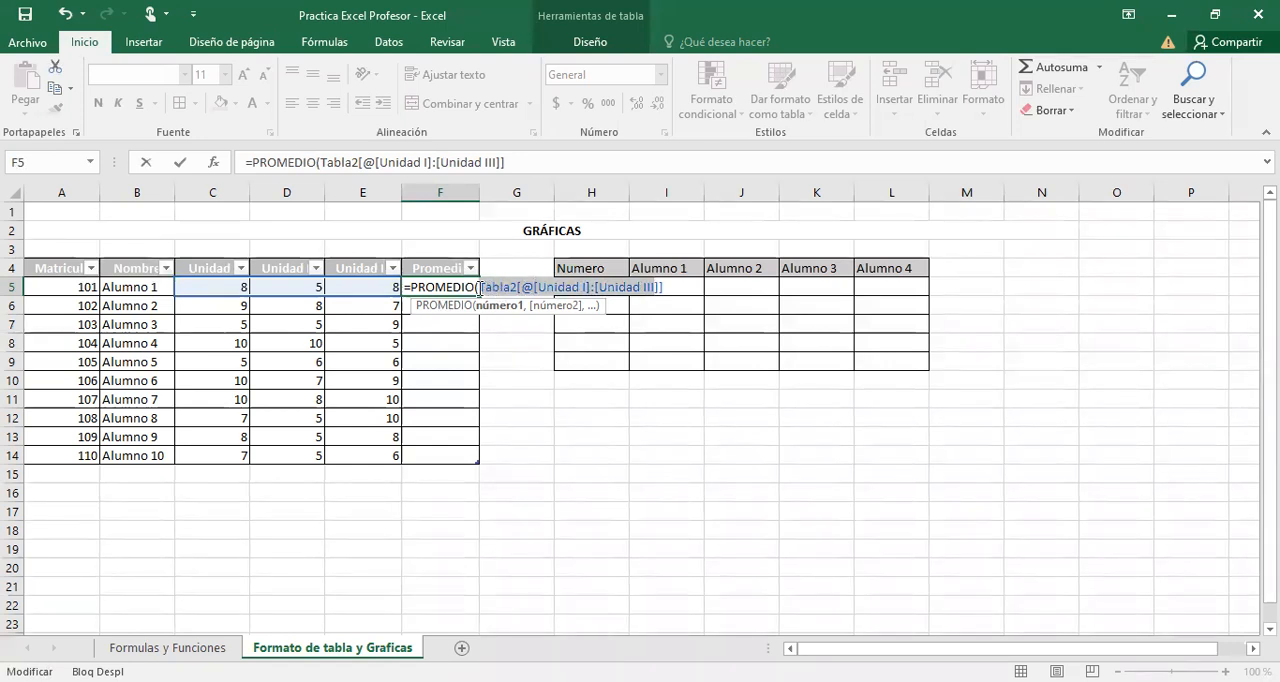
drag(480, 287, 668, 287)
click(668, 287)
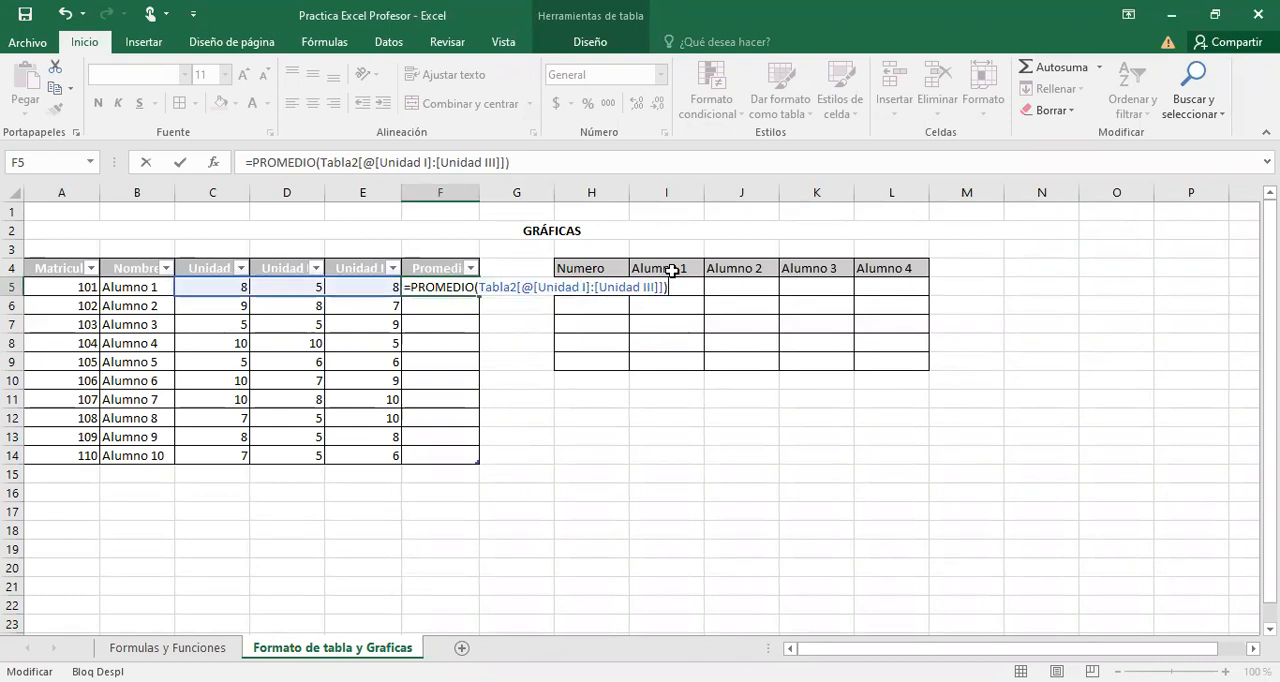
key(Return)
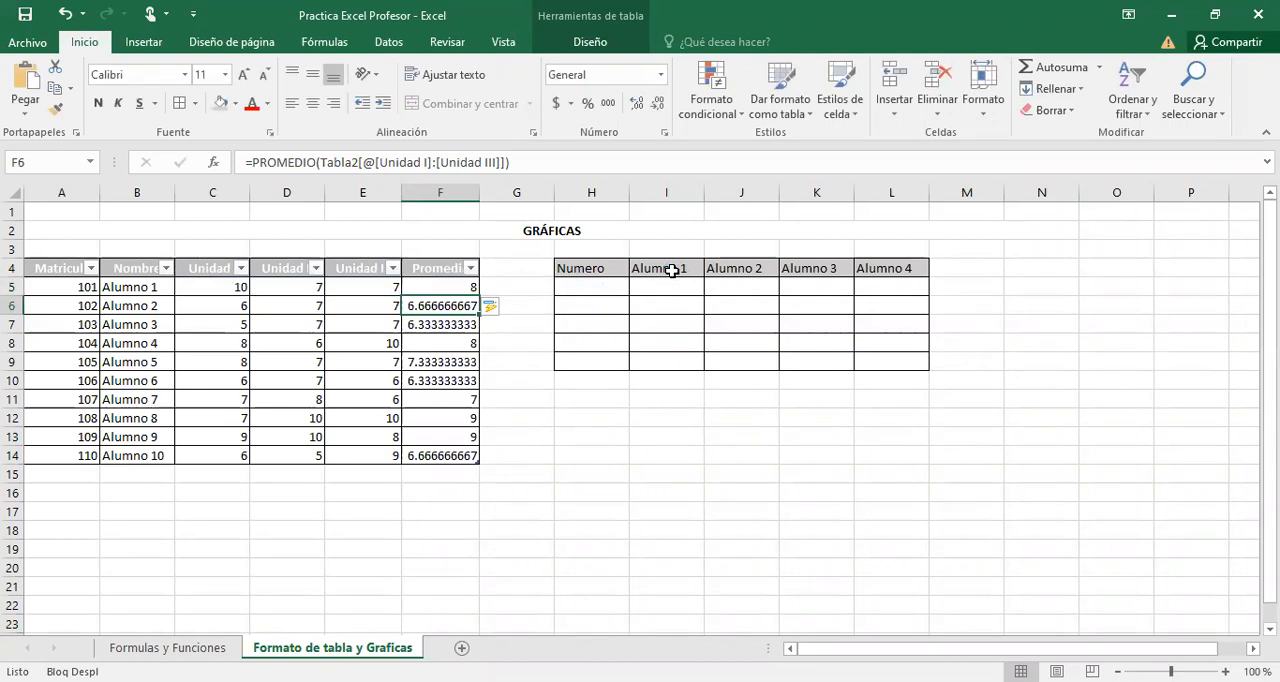
key(ctrl+z)
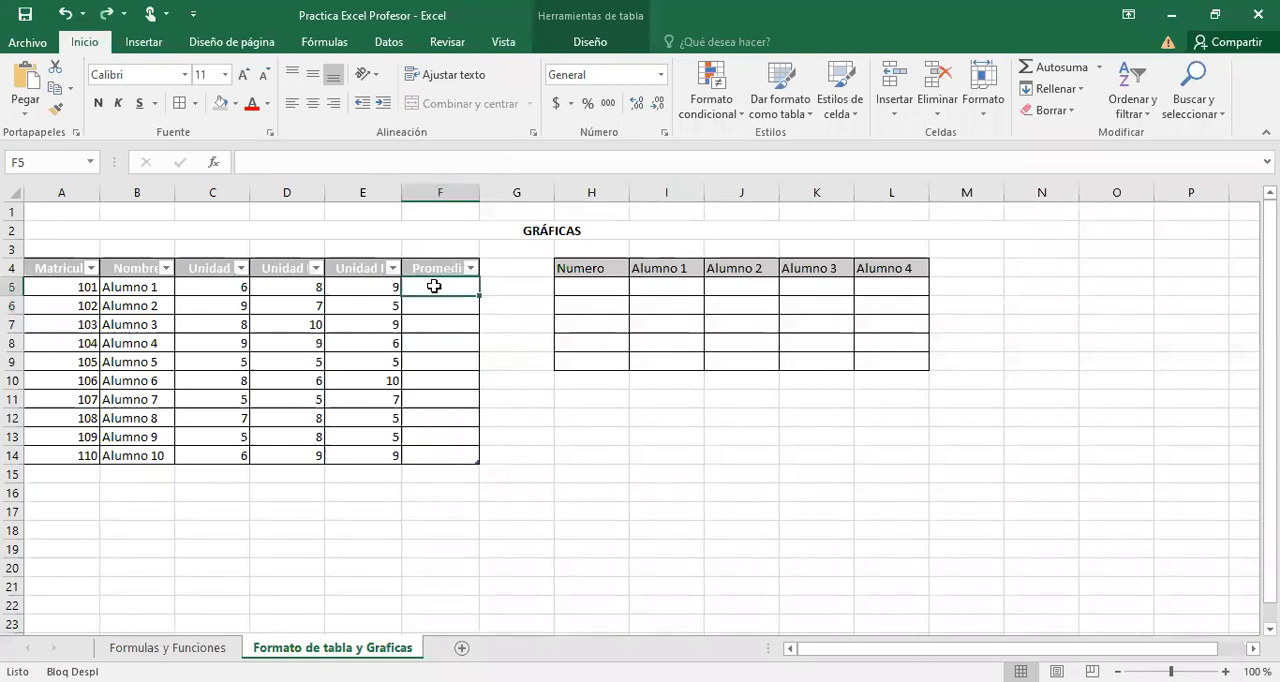
Calculate the Promedio column from F5 with =PROMEDIO(Tabla2[@[Unidad I]:[Unidad III]]).
text(=)
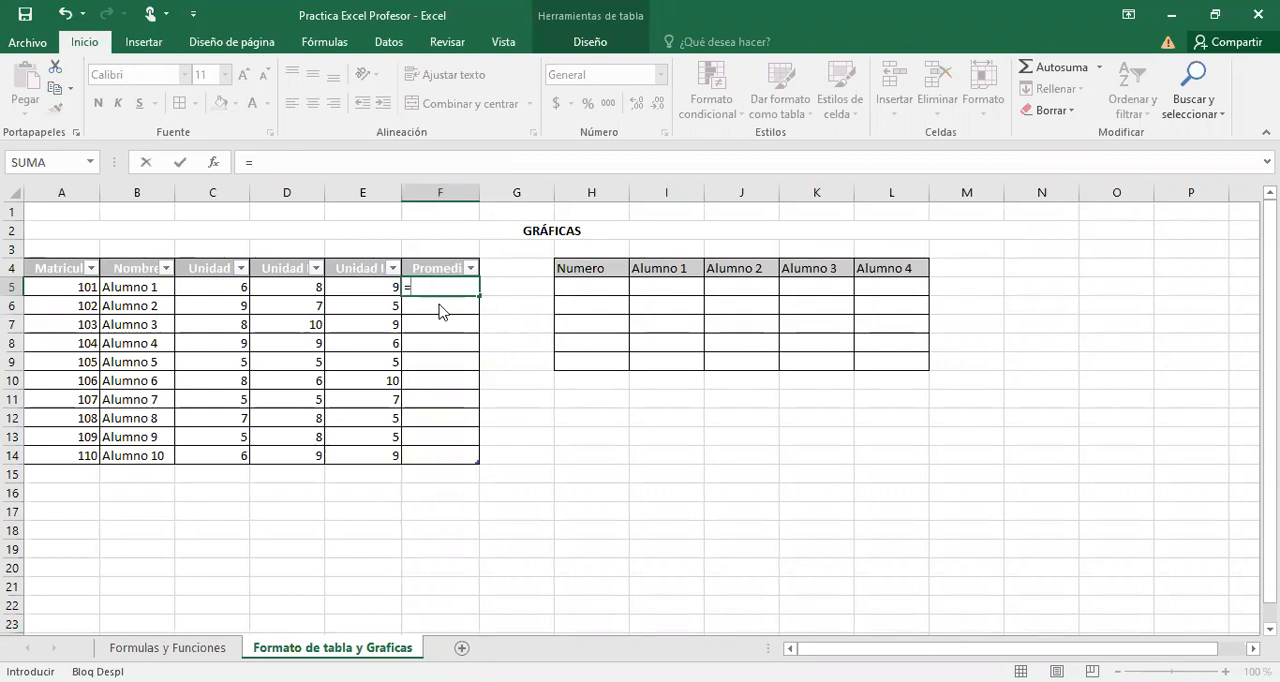
text(prom)
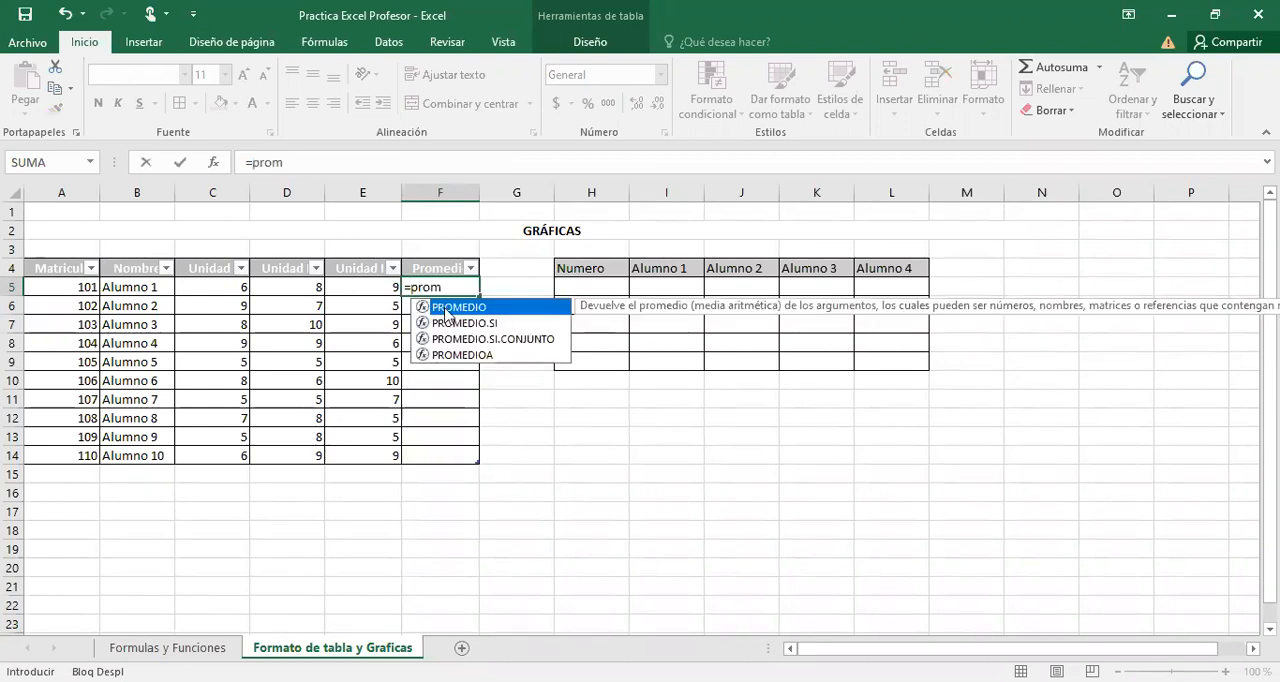
double_click(447, 312)
click(234, 288)
drag(323, 288, 357, 288)
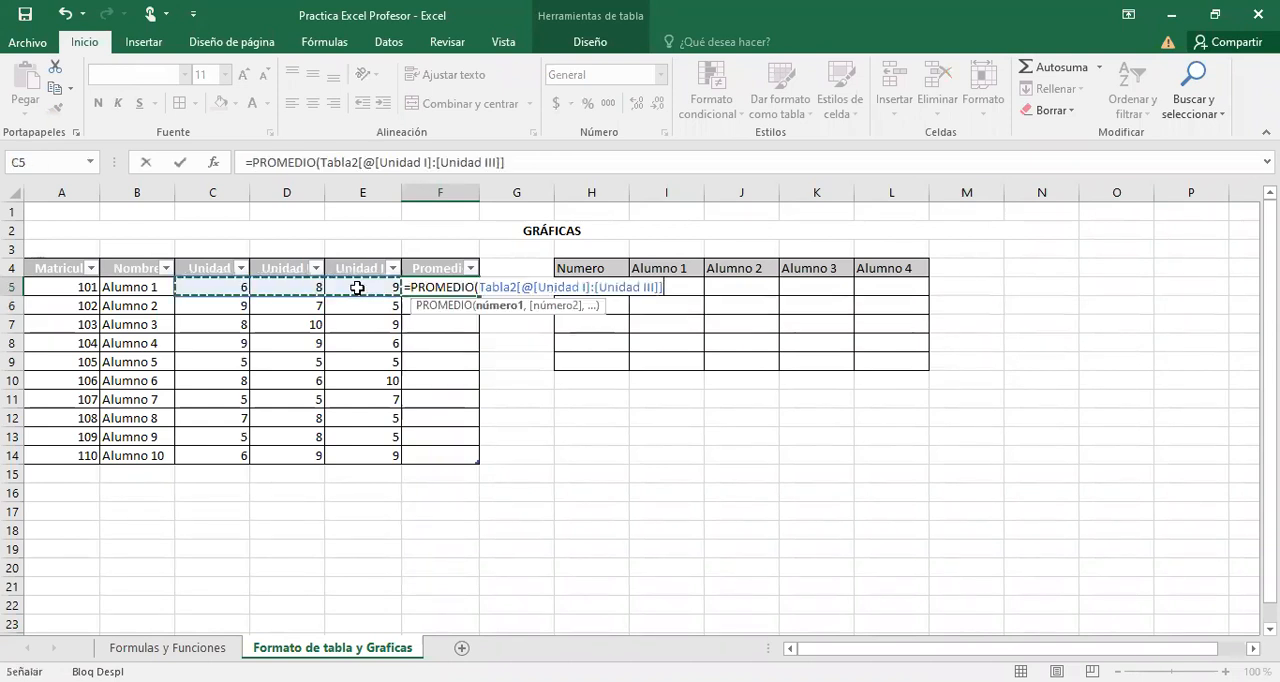
text())
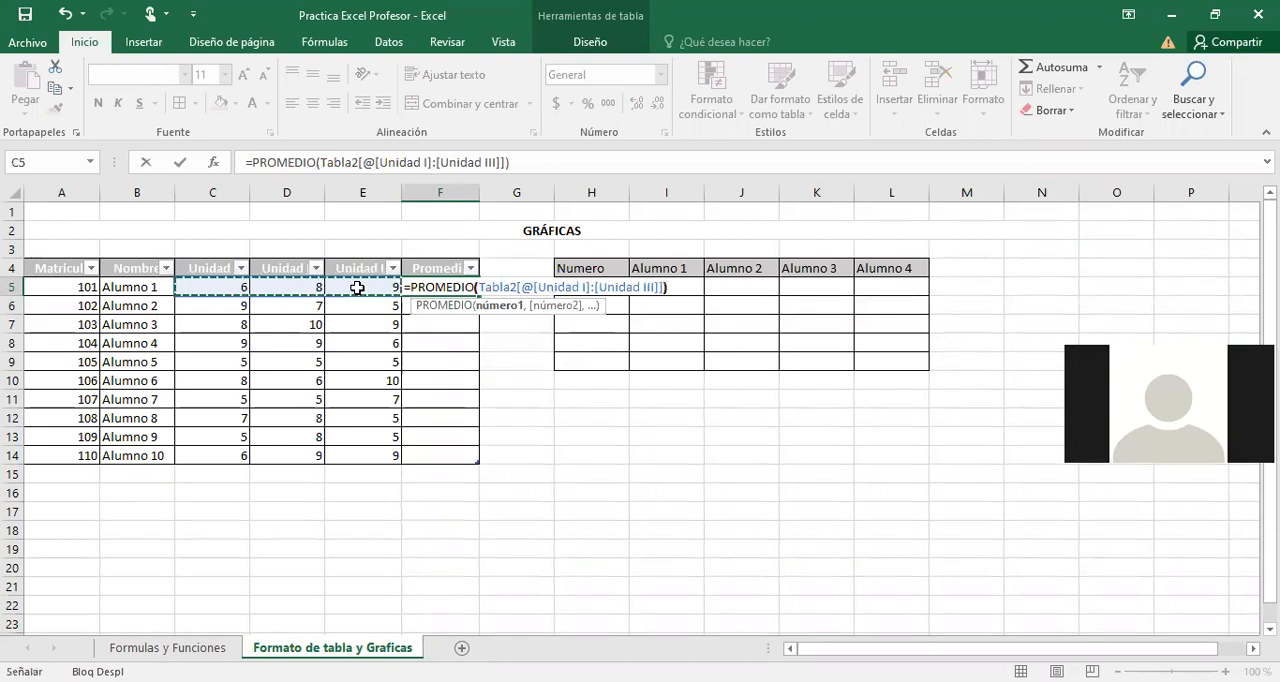
key(Return)
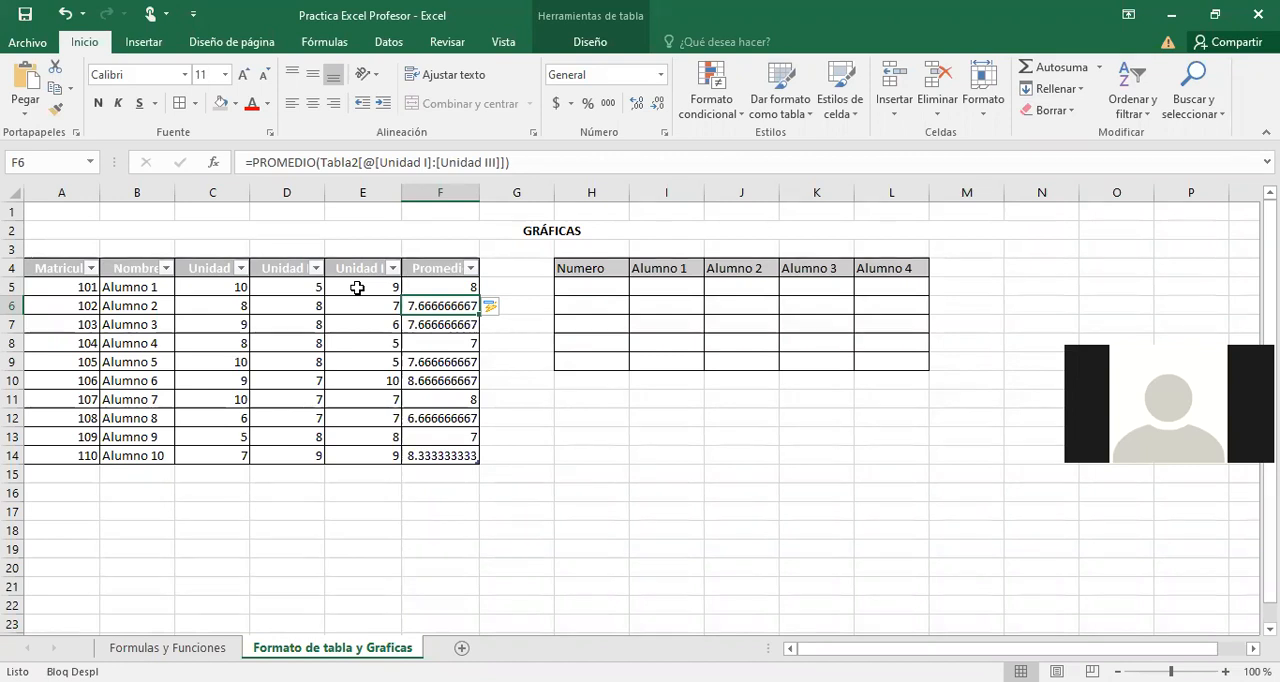
Check the formulas in F5 and F6 and select the remaining Promedio cells F6:F14.
click(449, 287)
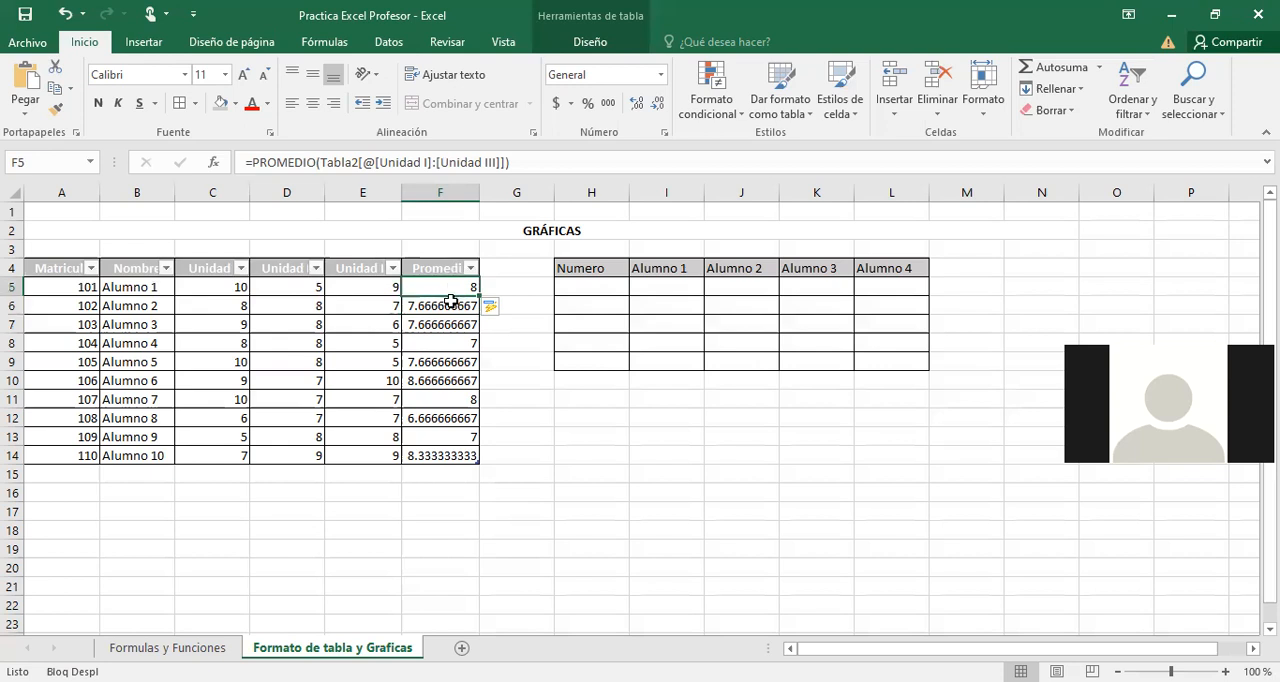
key(Down)
shift+click(451, 457)
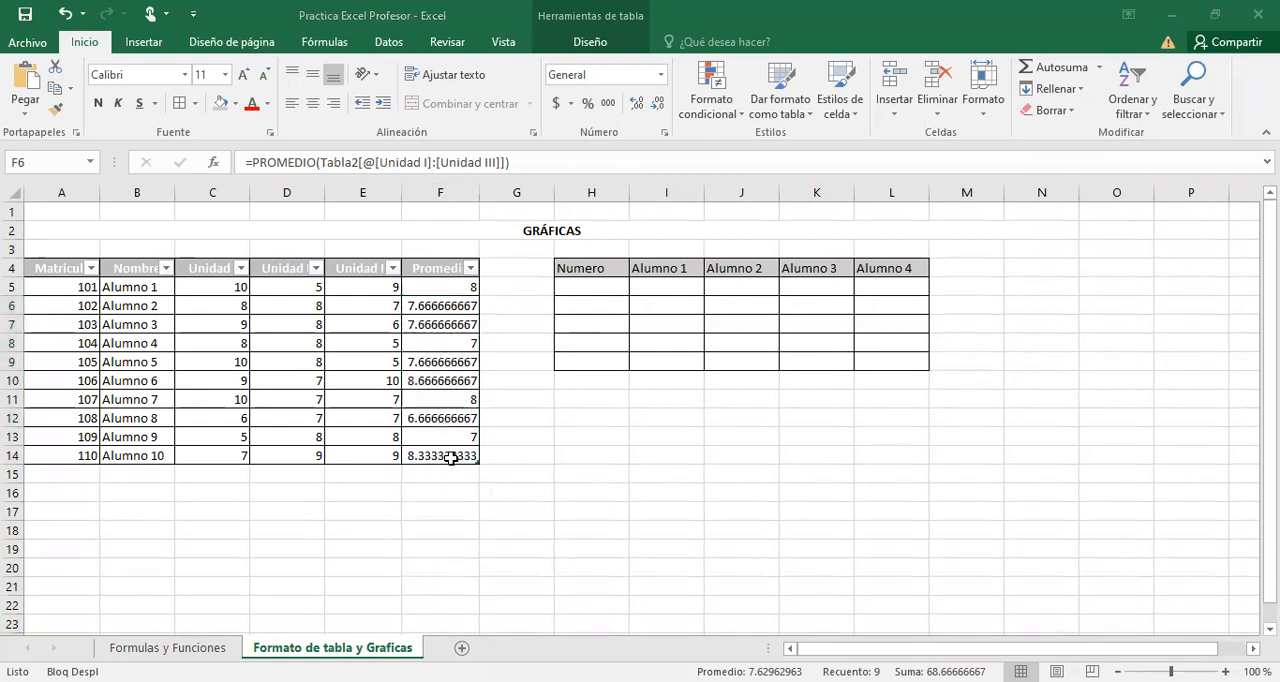
Enter 15 in I5 under Alumno 1 and in J5 under Alumno 2.
click(453, 305)
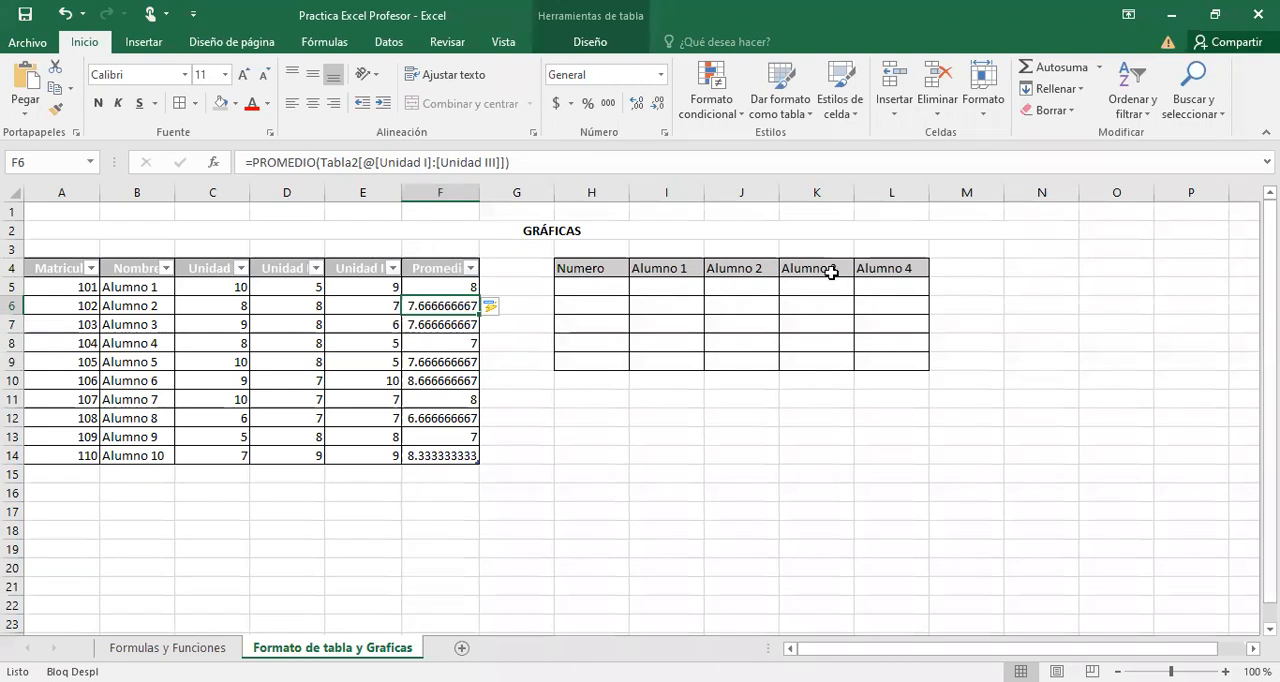
click(670, 284)
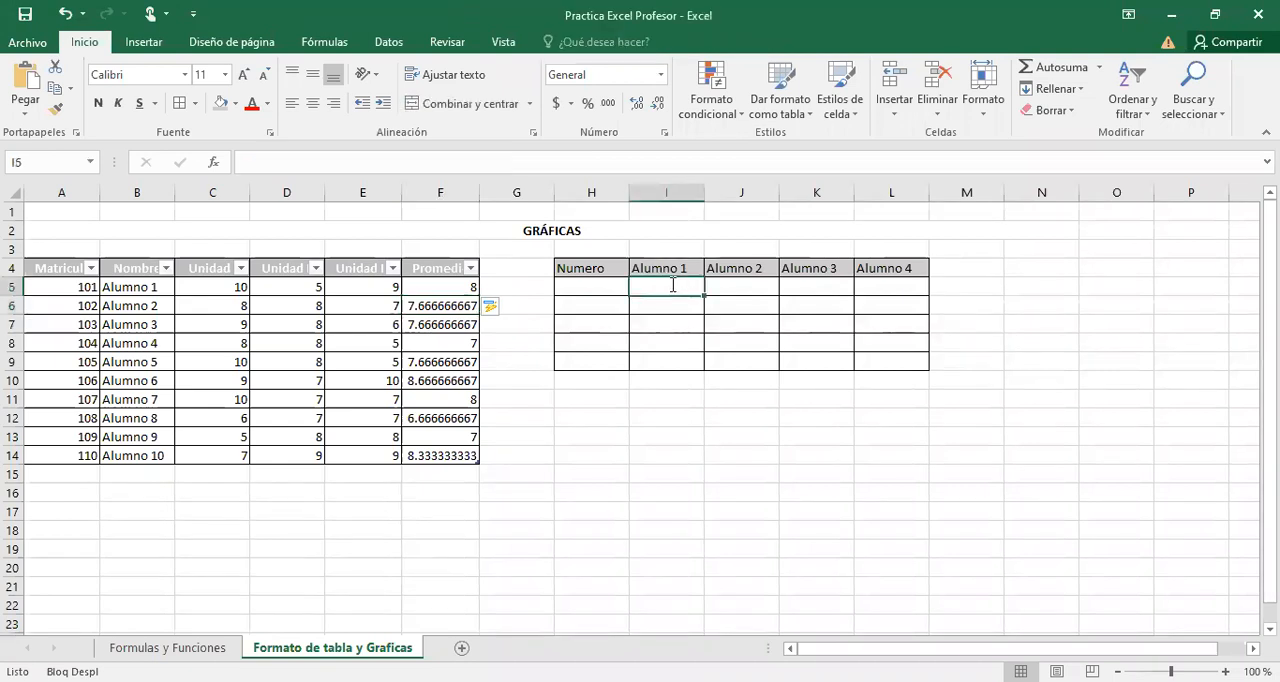
text(15)
scroll(670, 284, right, 3)
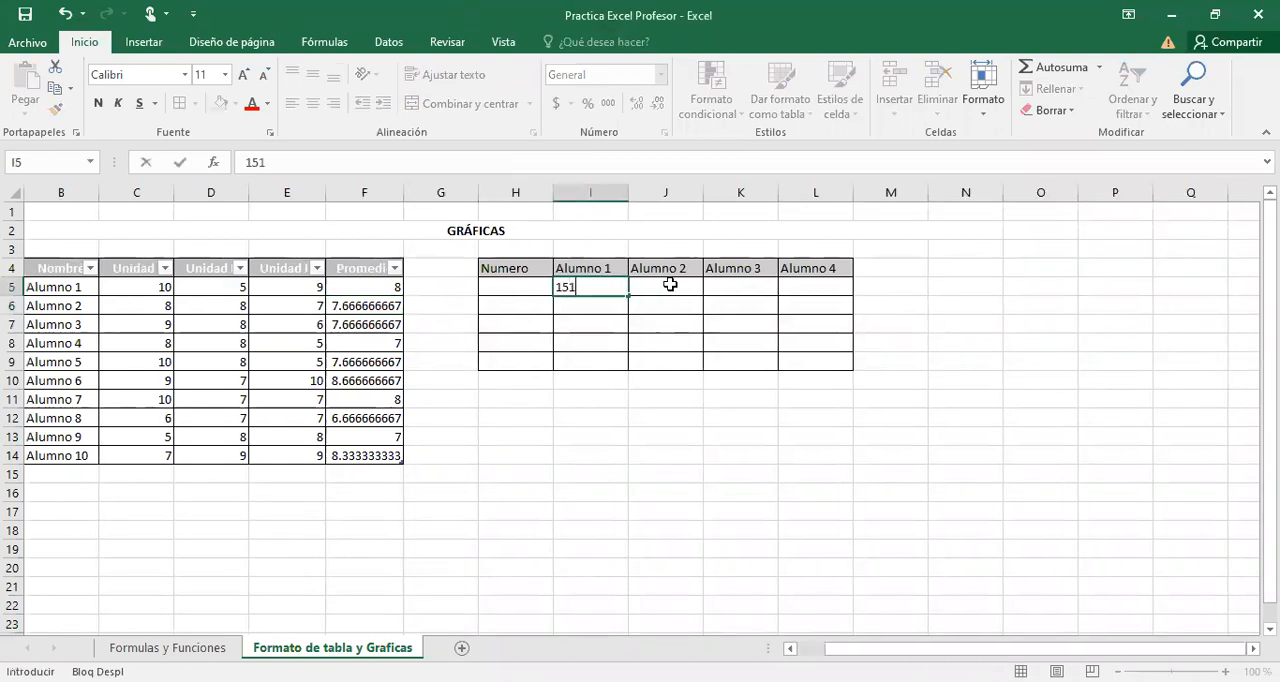
key(Return)
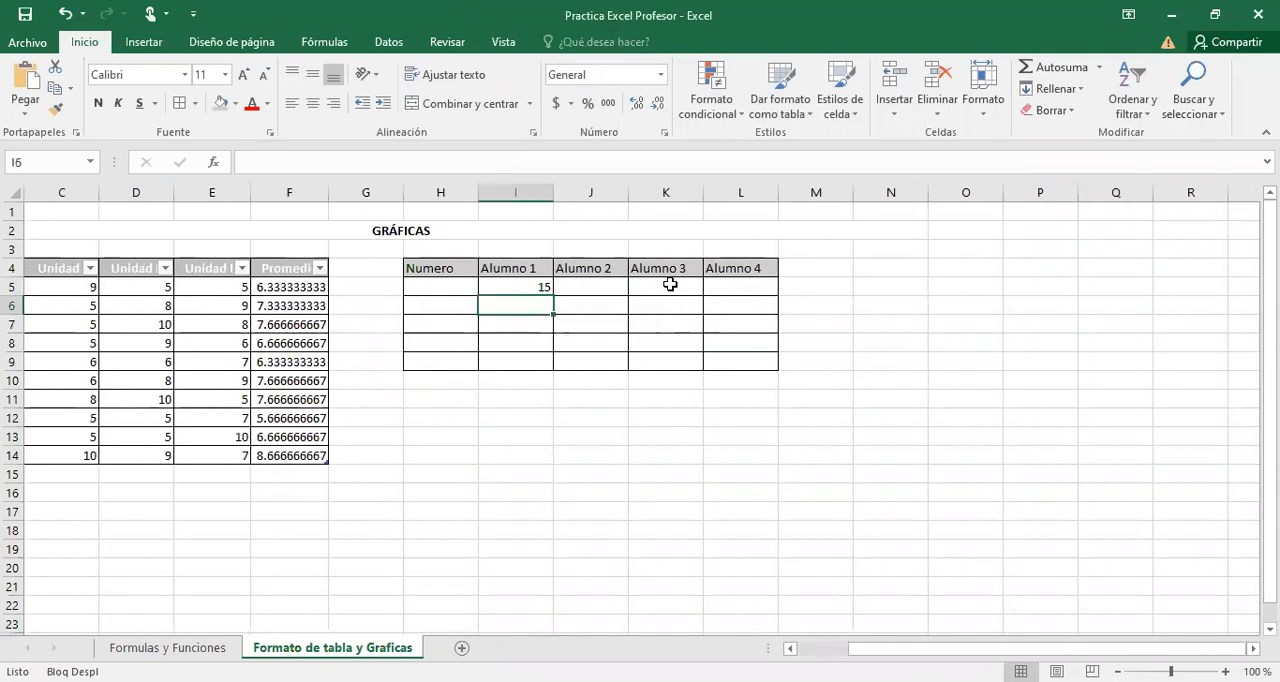
click(604, 286)
text(15)
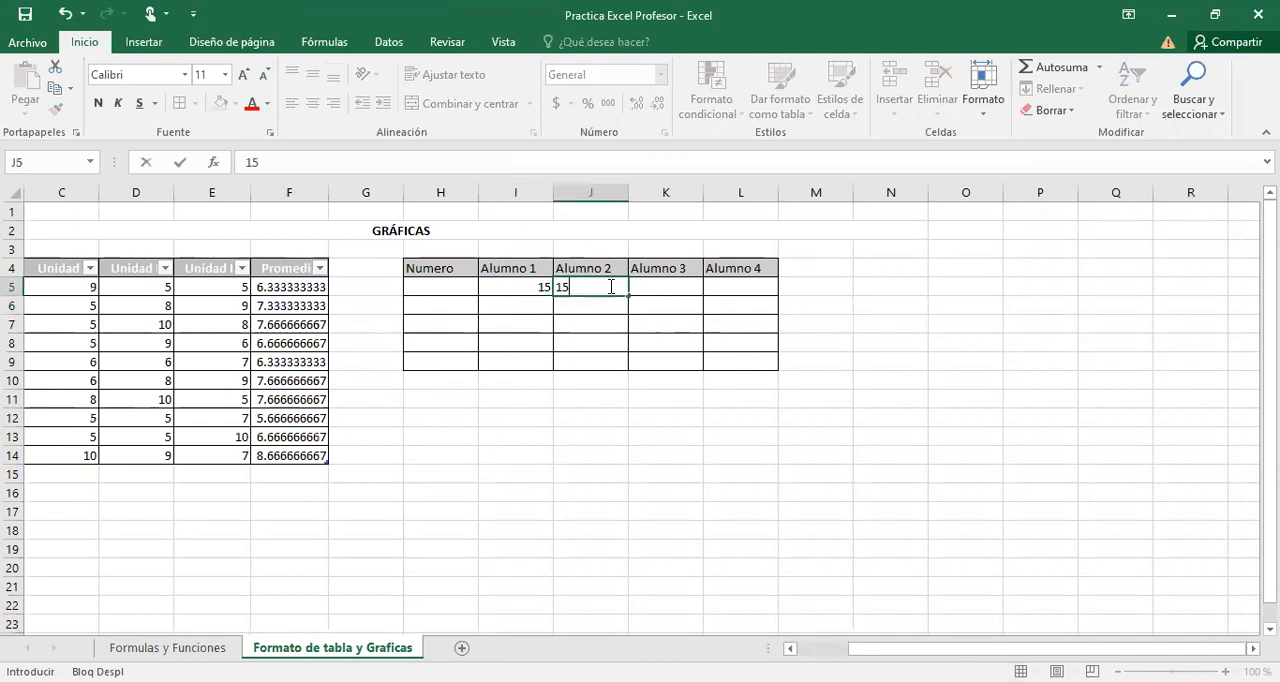
key(Tab)
Fill the value from I5 across to K5 and down through row 9 of the Alumno table.
click(546, 287)
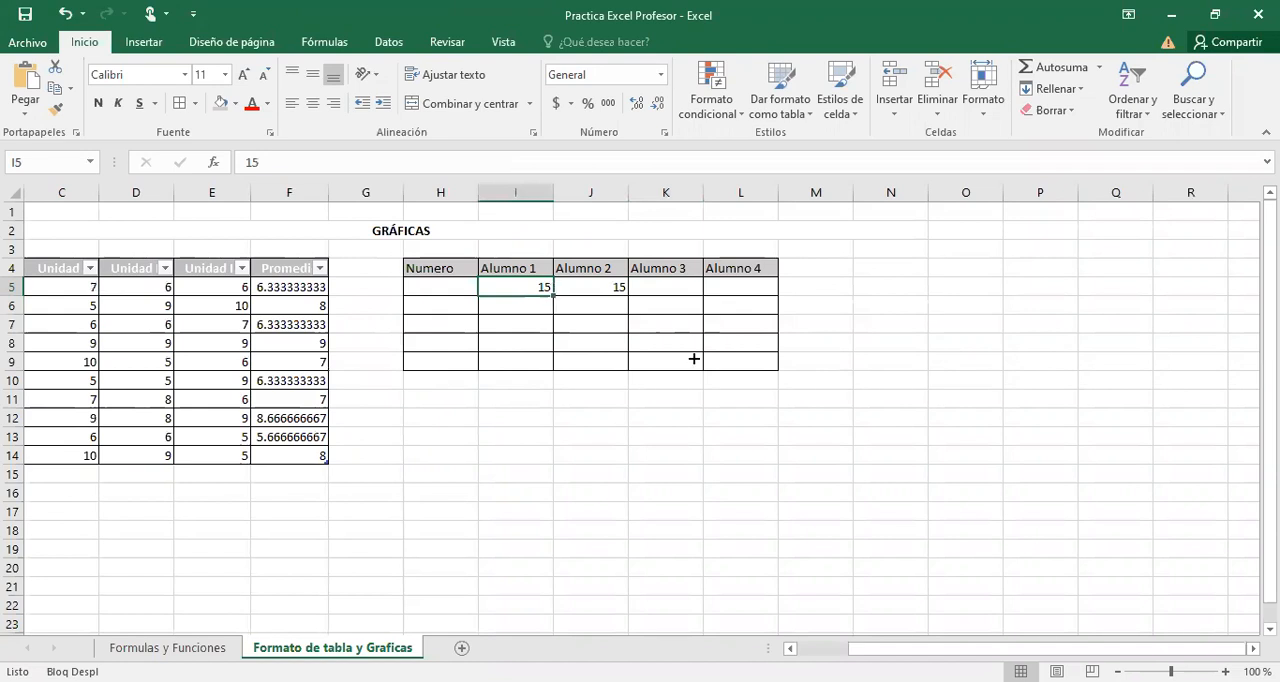
drag(553, 295, 705, 297)
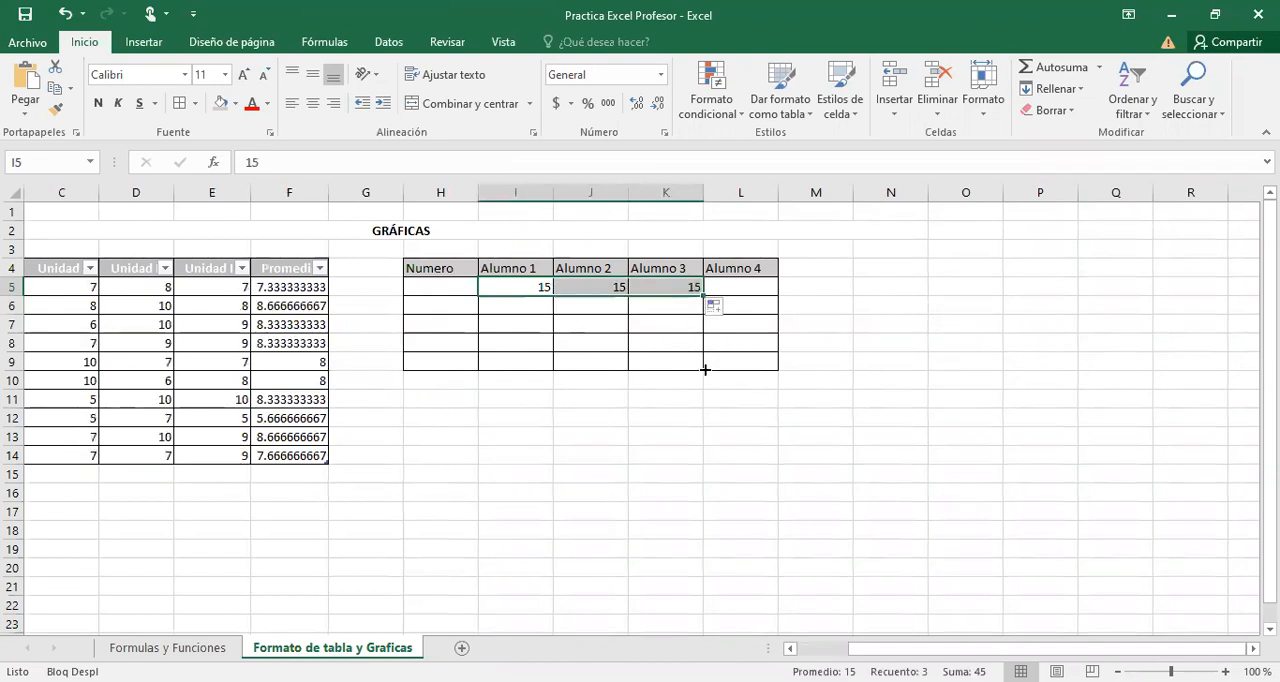
drag(704, 295, 705, 369)
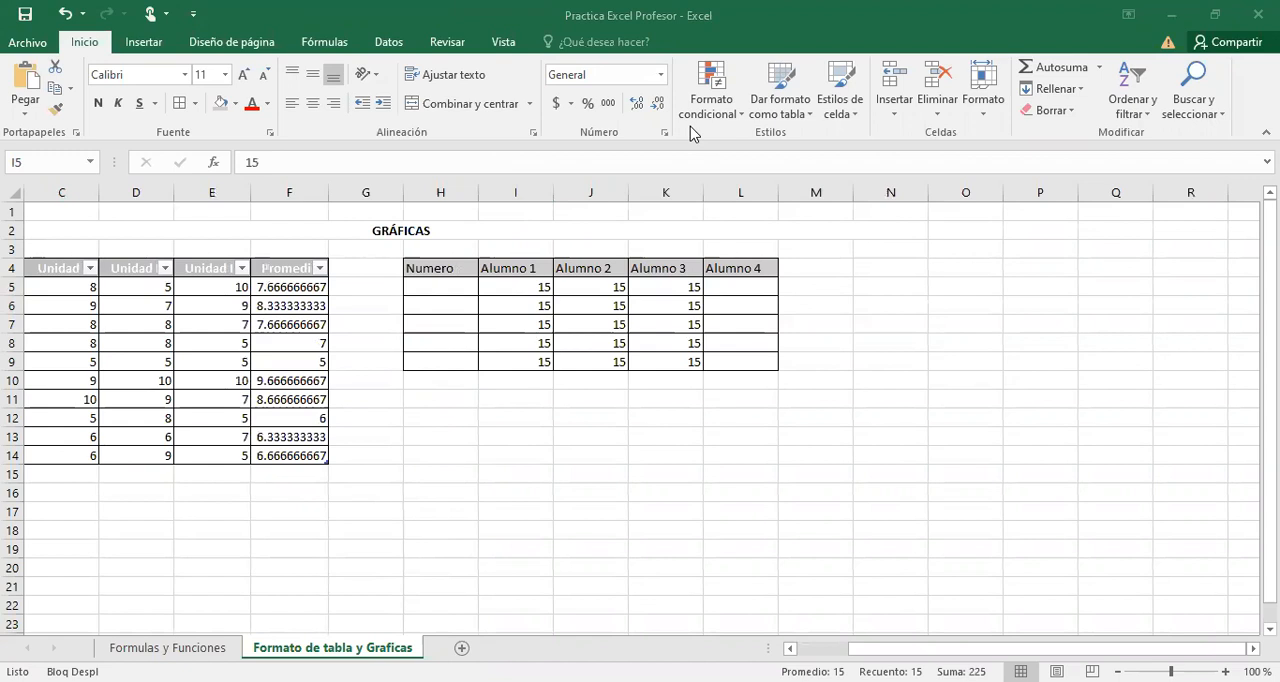
Calculate =PROMEDIO(I5:K5) in L5 under Alumno 4 and fill the formula down to L9.
click(729, 287)
text(=PROMEDIO(I5:K5)
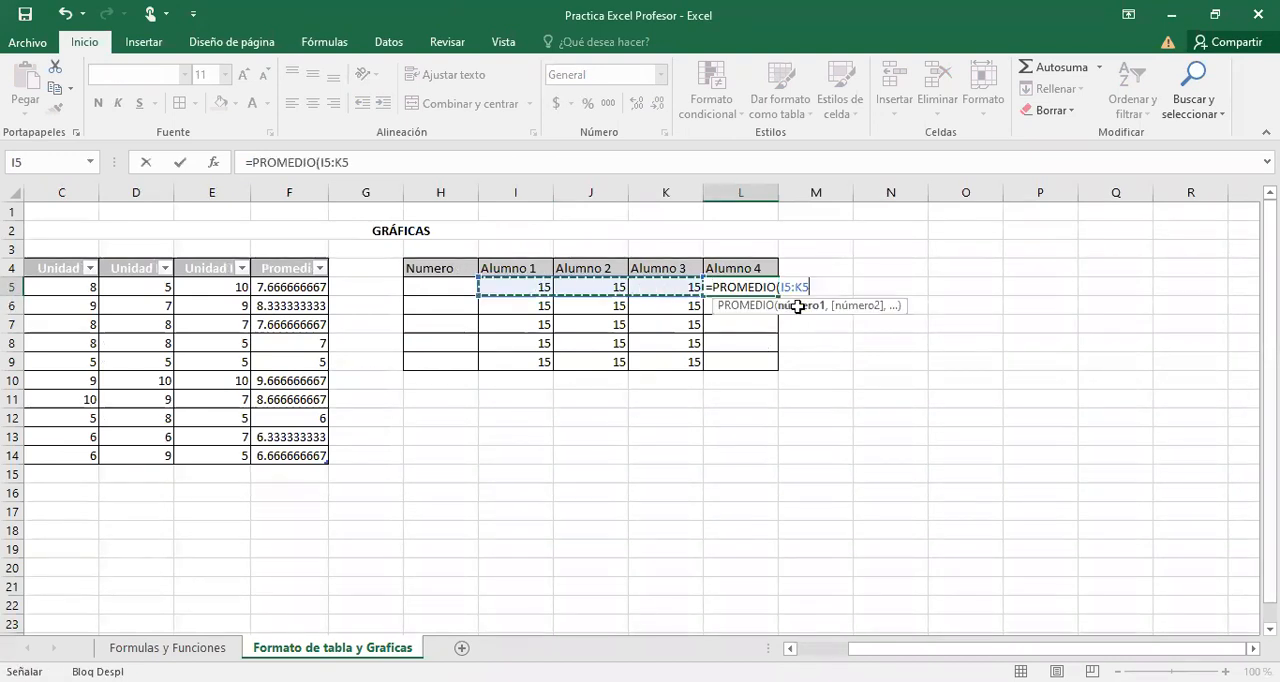
key(Return)
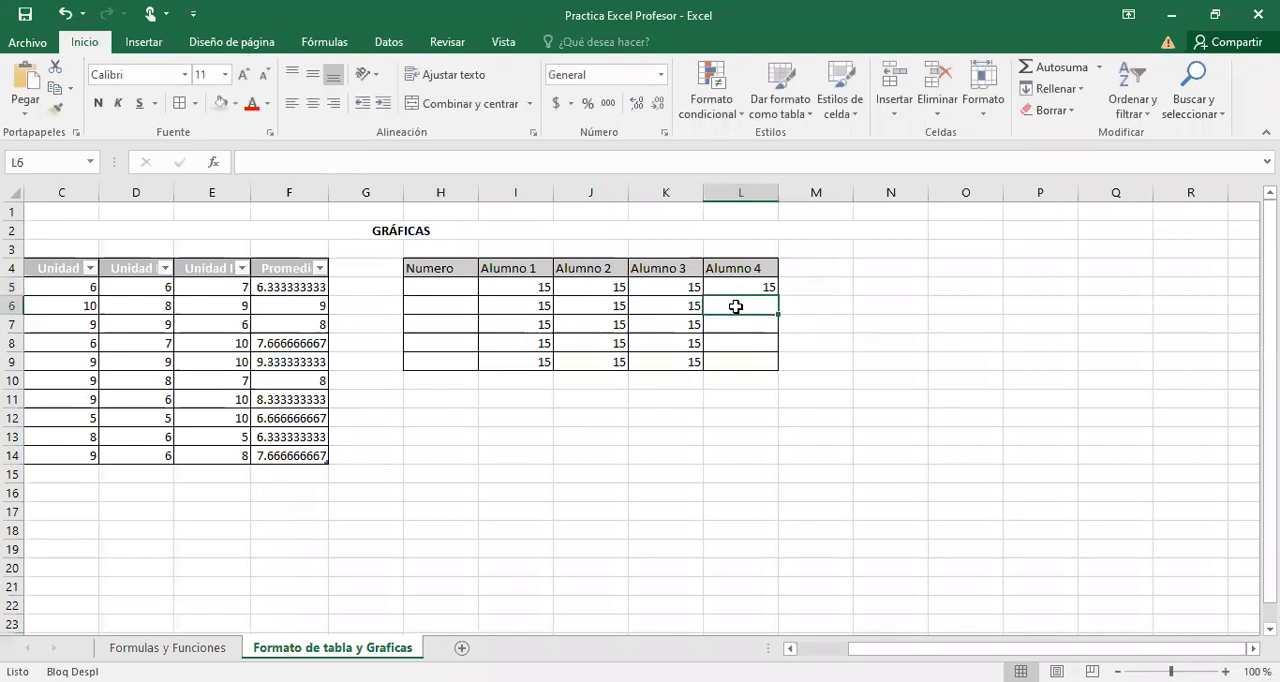
click(760, 290)
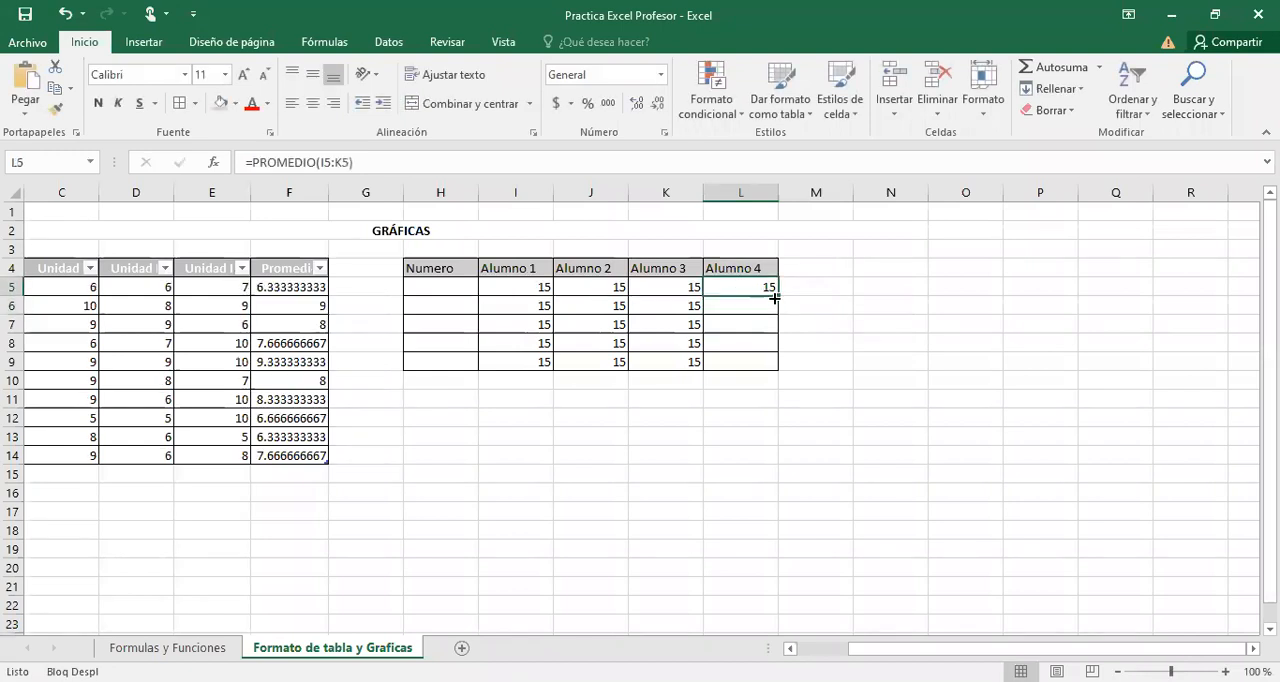
drag(778, 296, 773, 365)
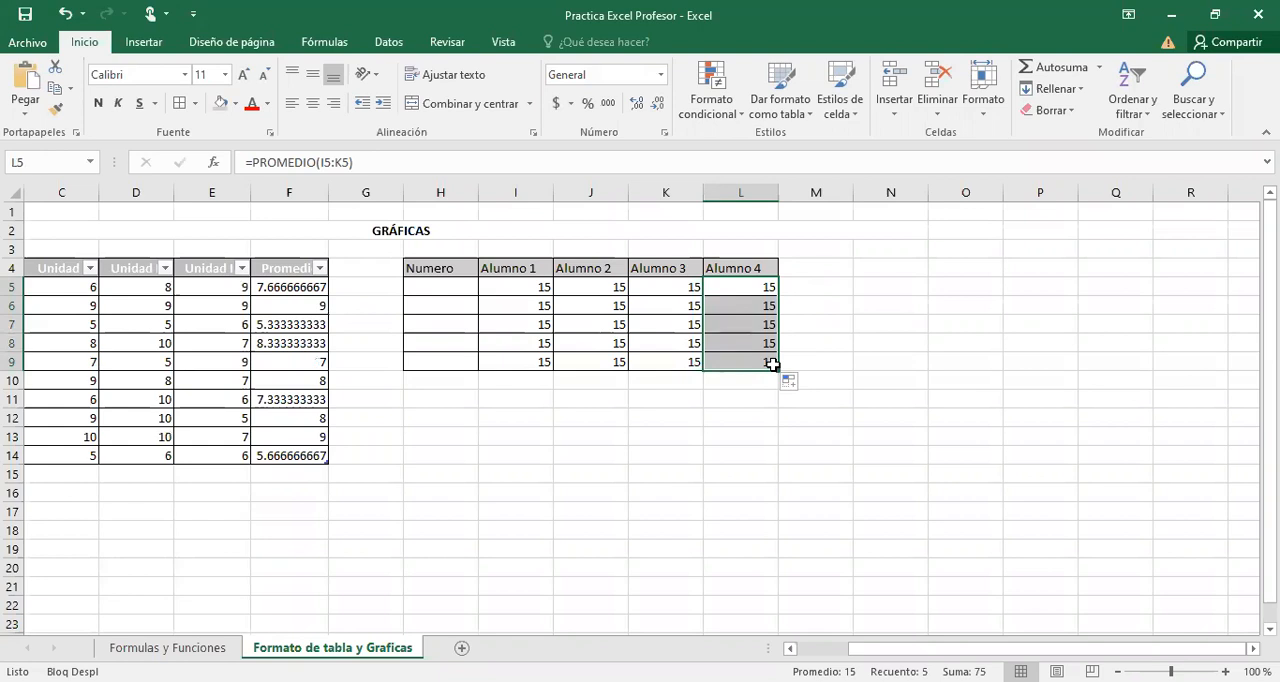
Try inserting a blank column before column G, and undo the insertion.
scroll(166, 445, left, 2)
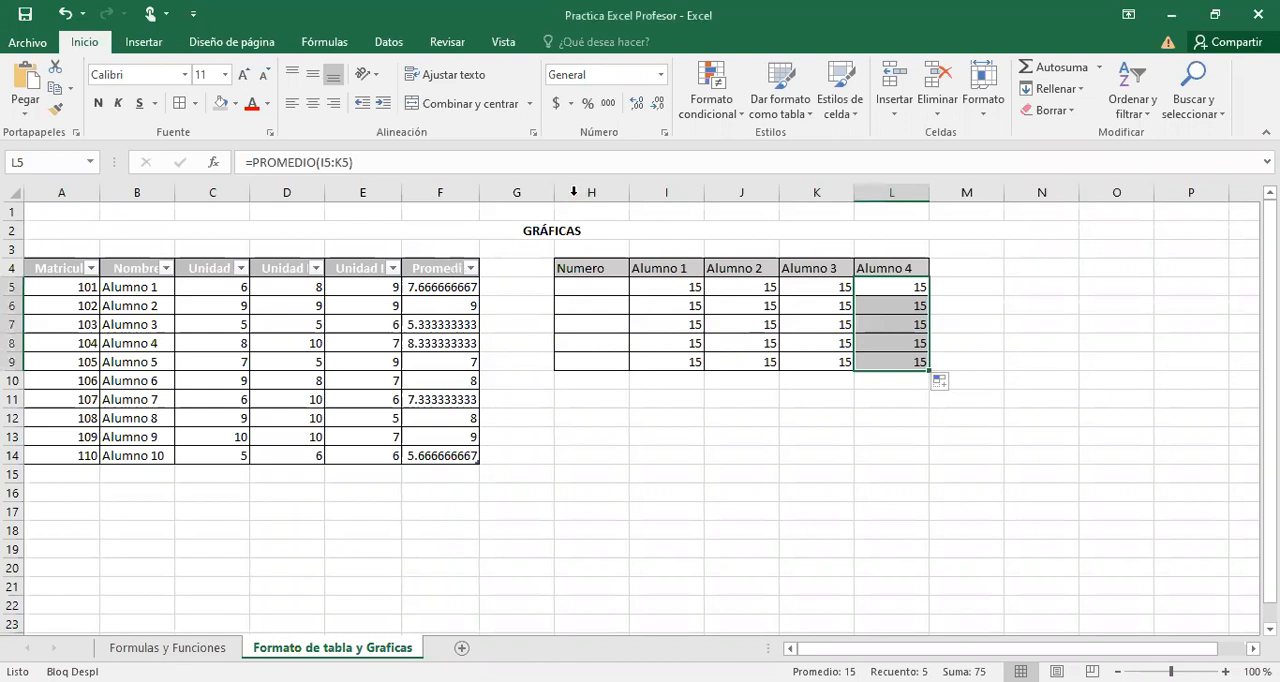
click(514, 192)
right_click(509, 191)
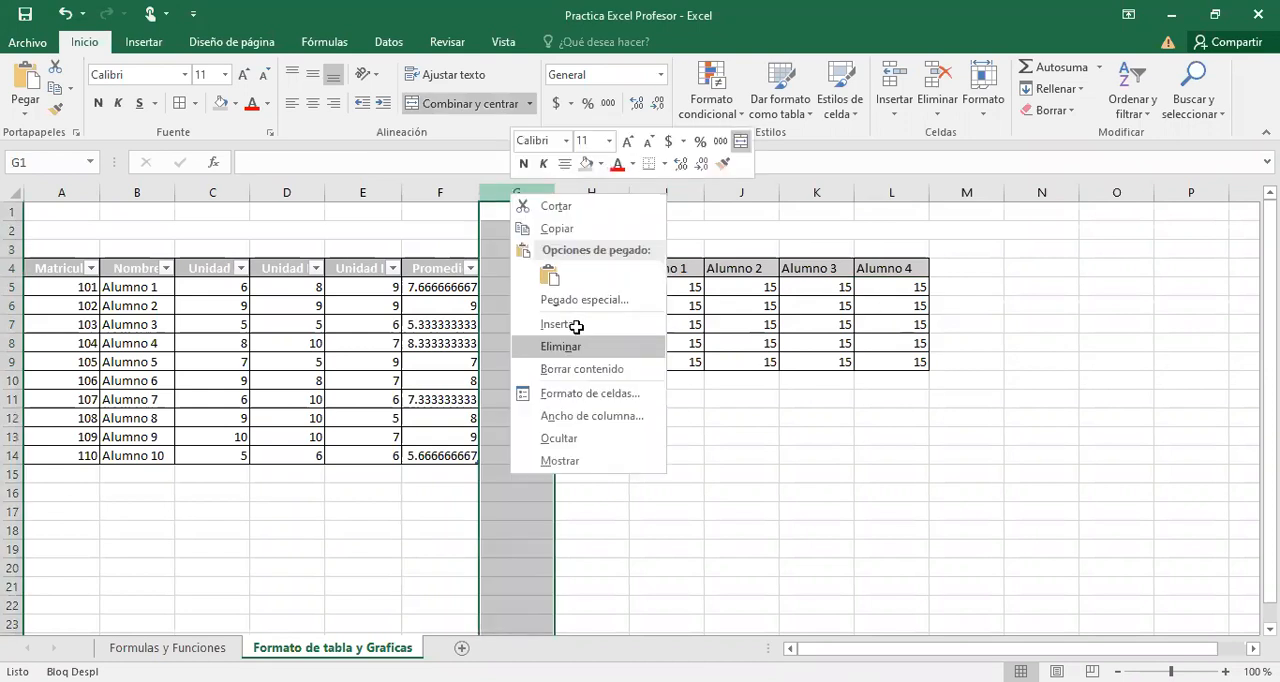
click(576, 327)
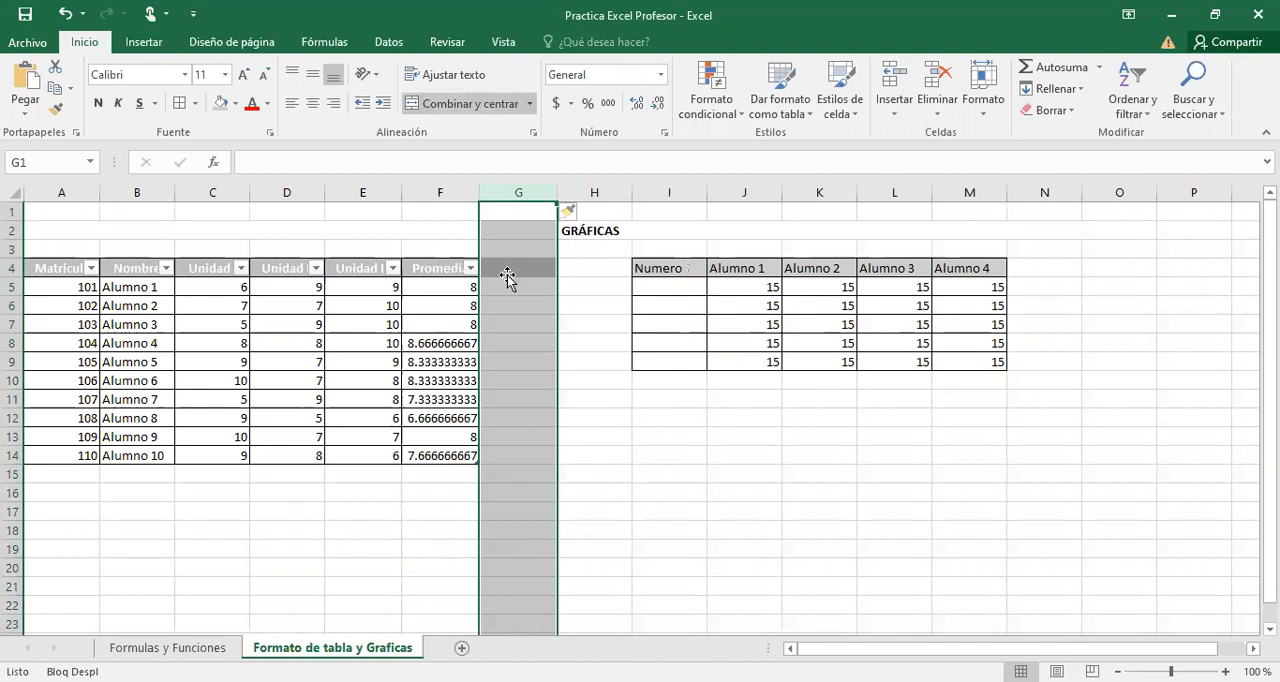
click(507, 276)
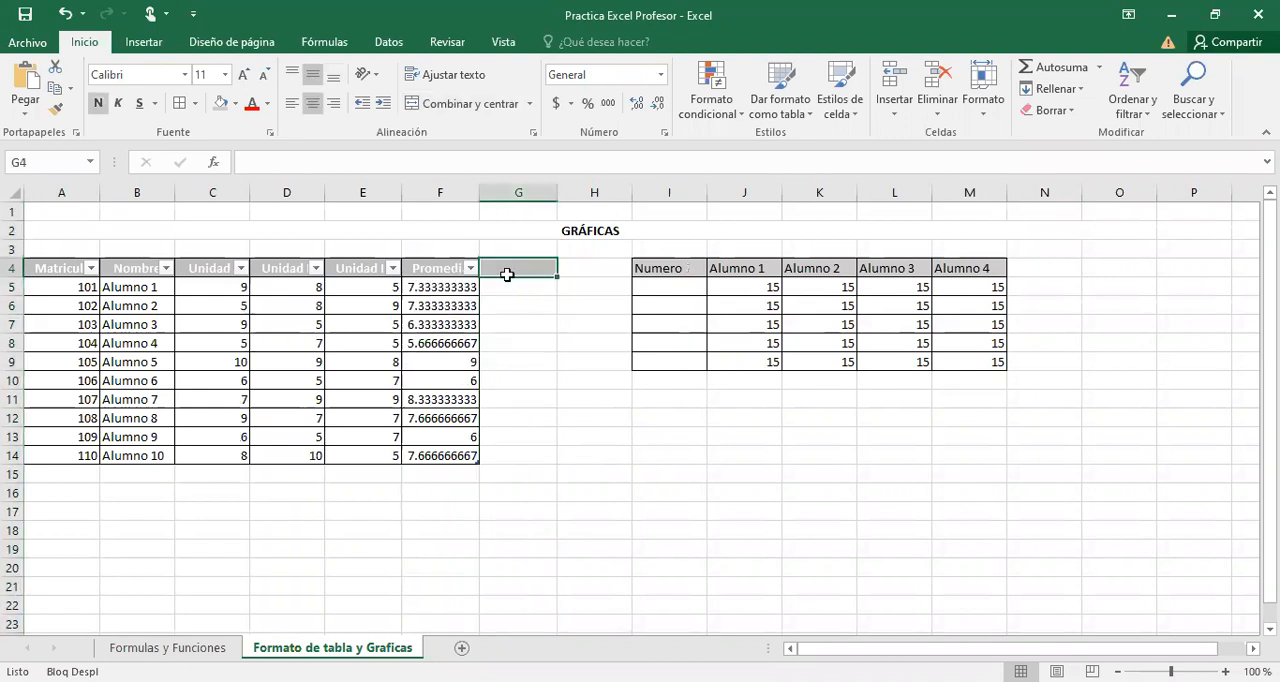
key(ctrl+z)
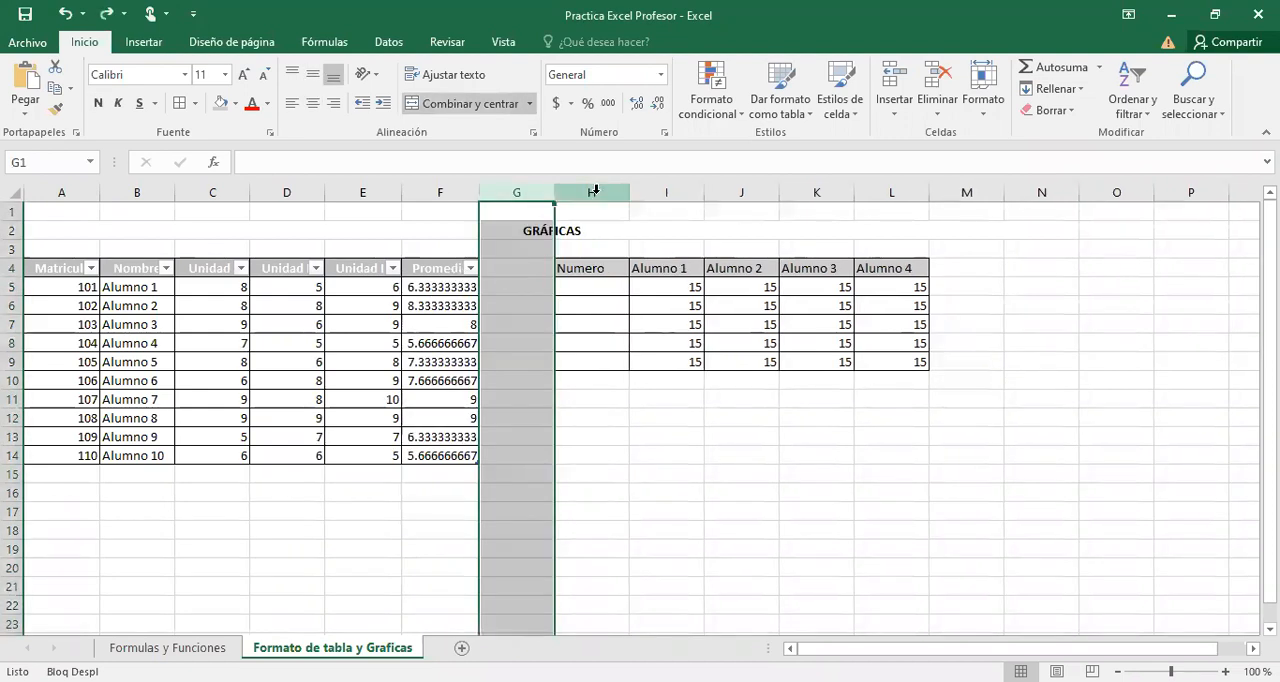
Insert a blank column before column H, which holds the Numero heading.
click(595, 190)
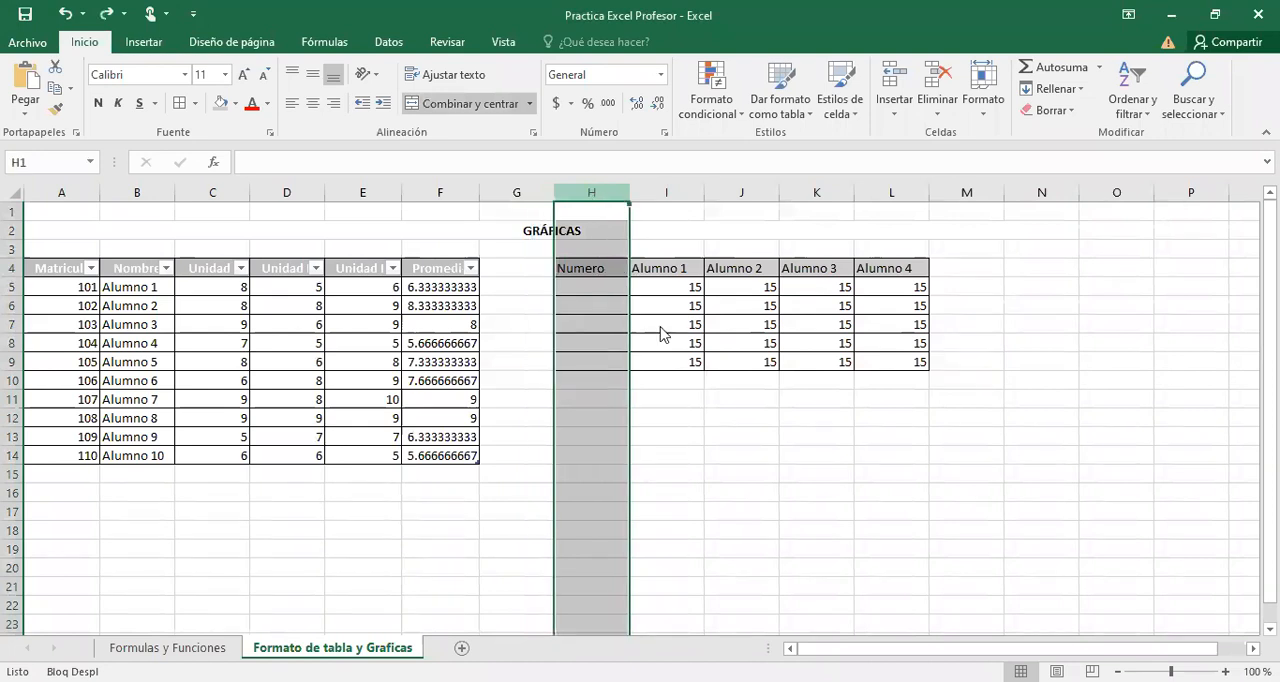
key(shift+F10)
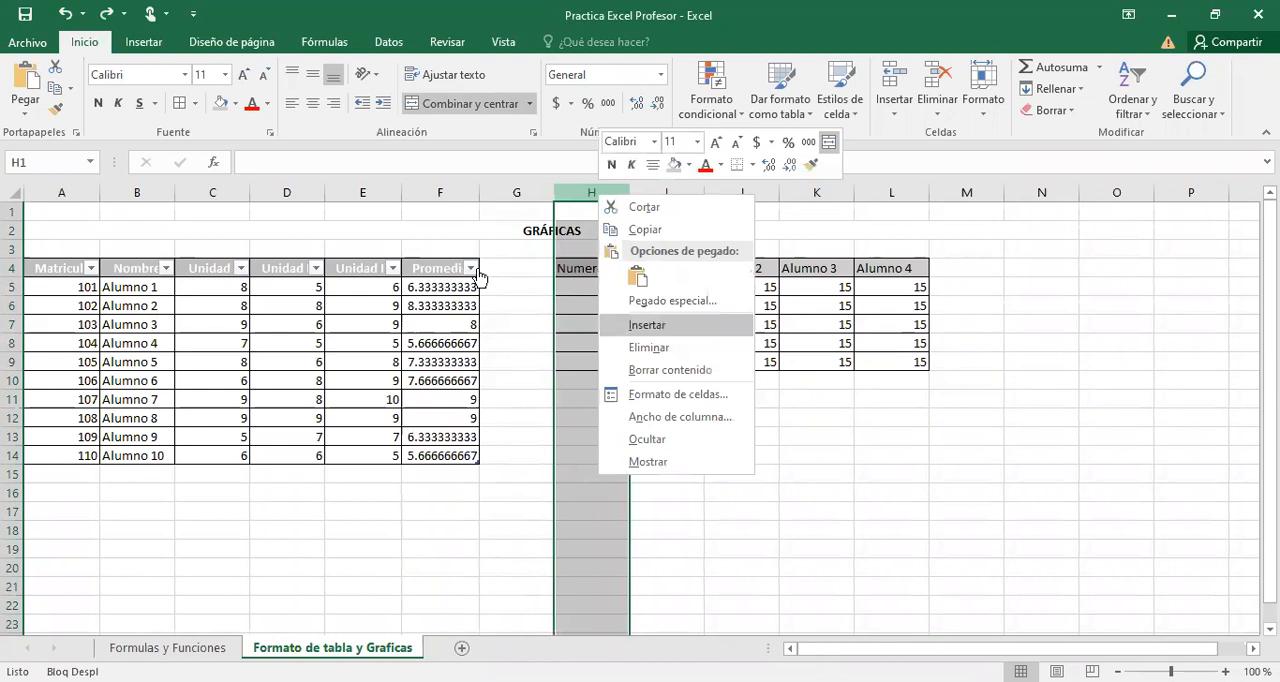
key(Return)
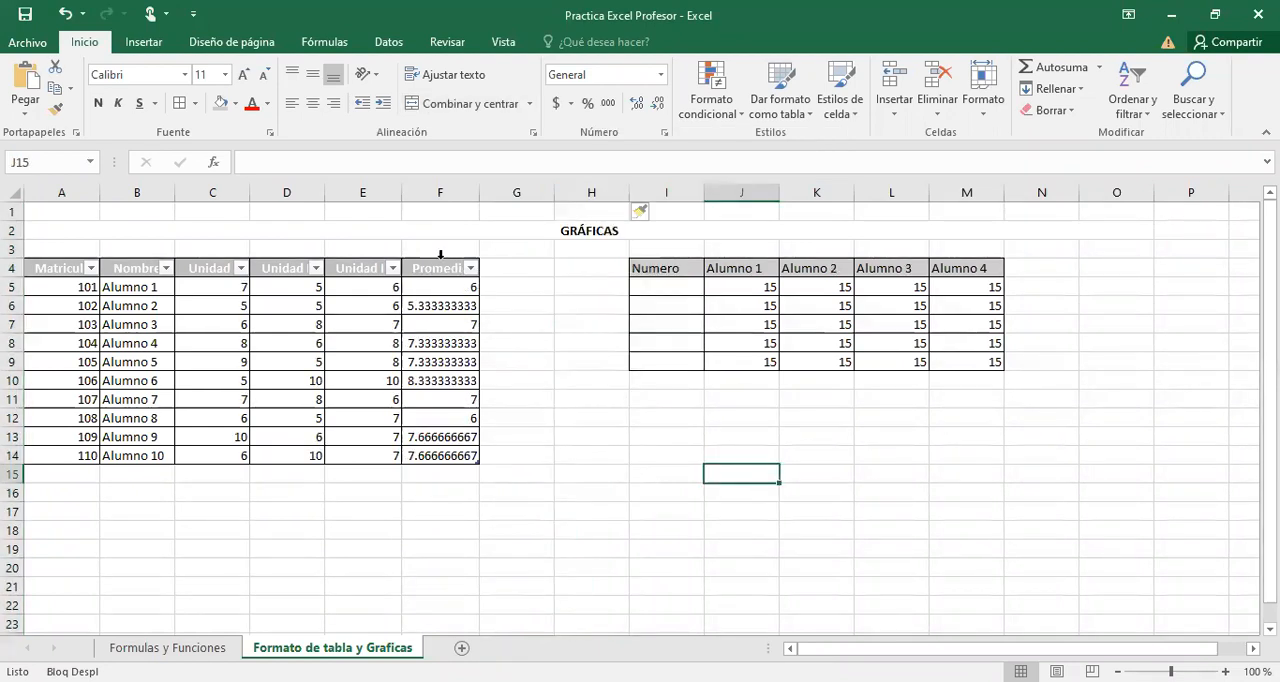
Extend the student table with a new column by entering the heading Unidad IV in G4 beside Promedio.
click(497, 267)
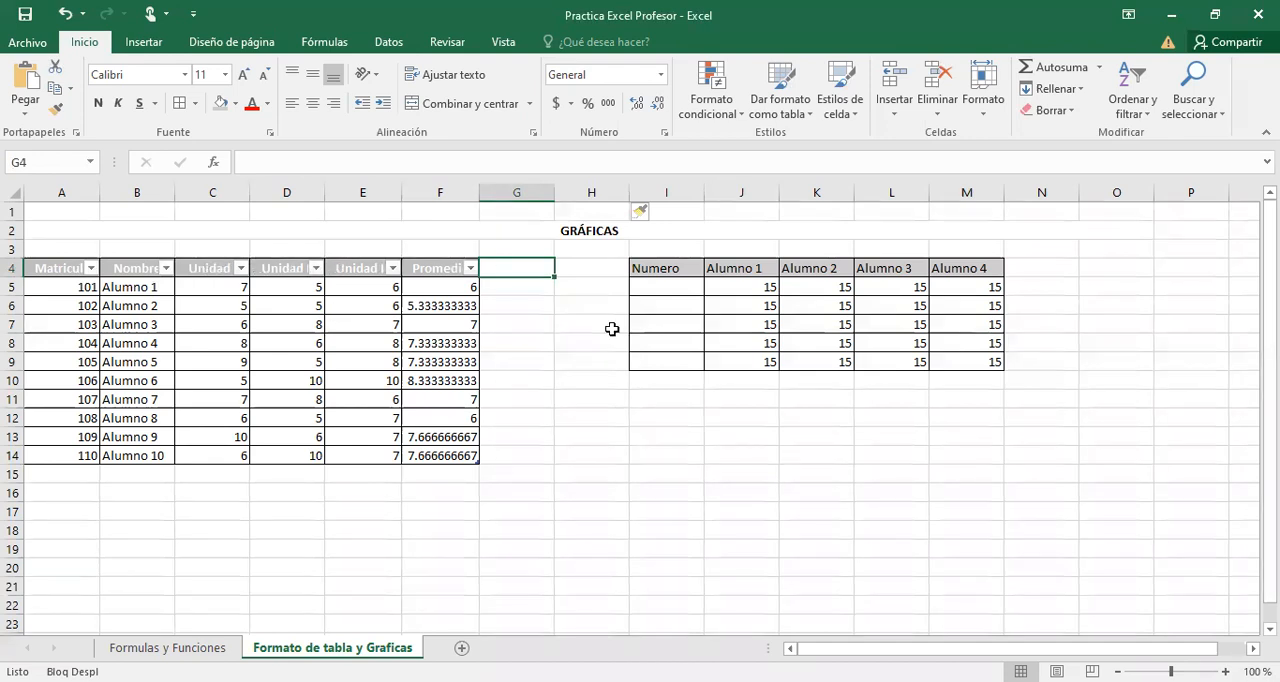
text(Unidad IV)
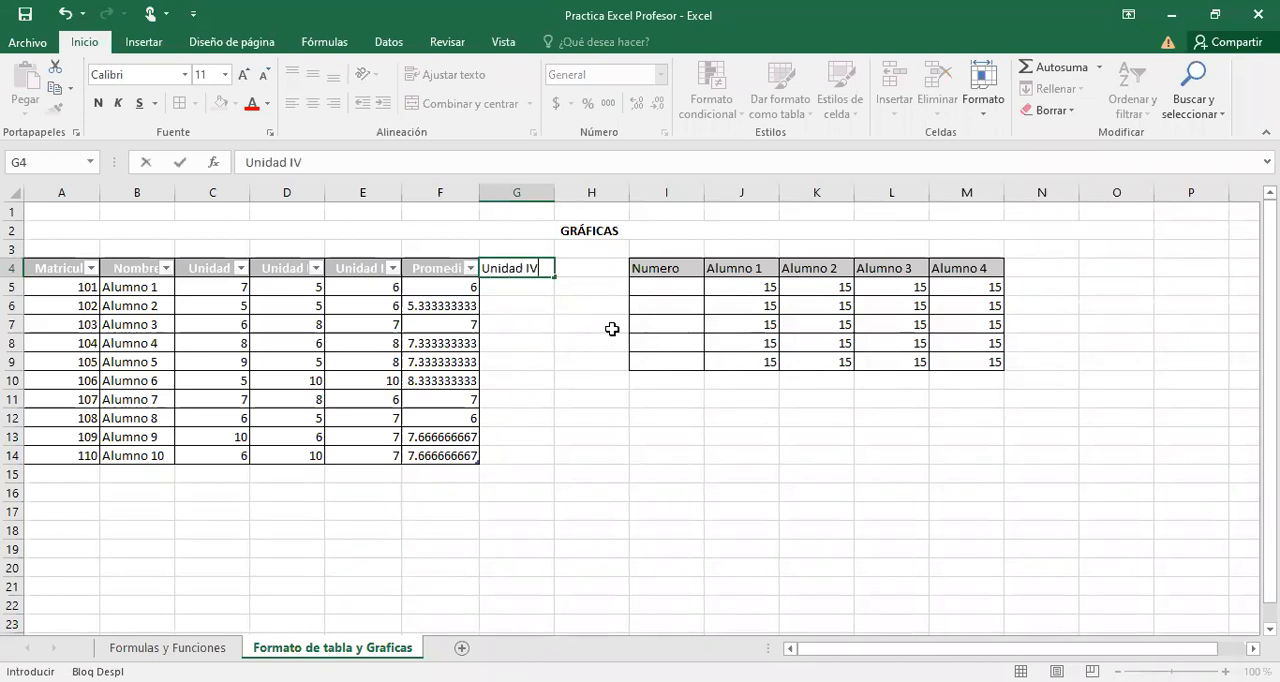
key(Return)
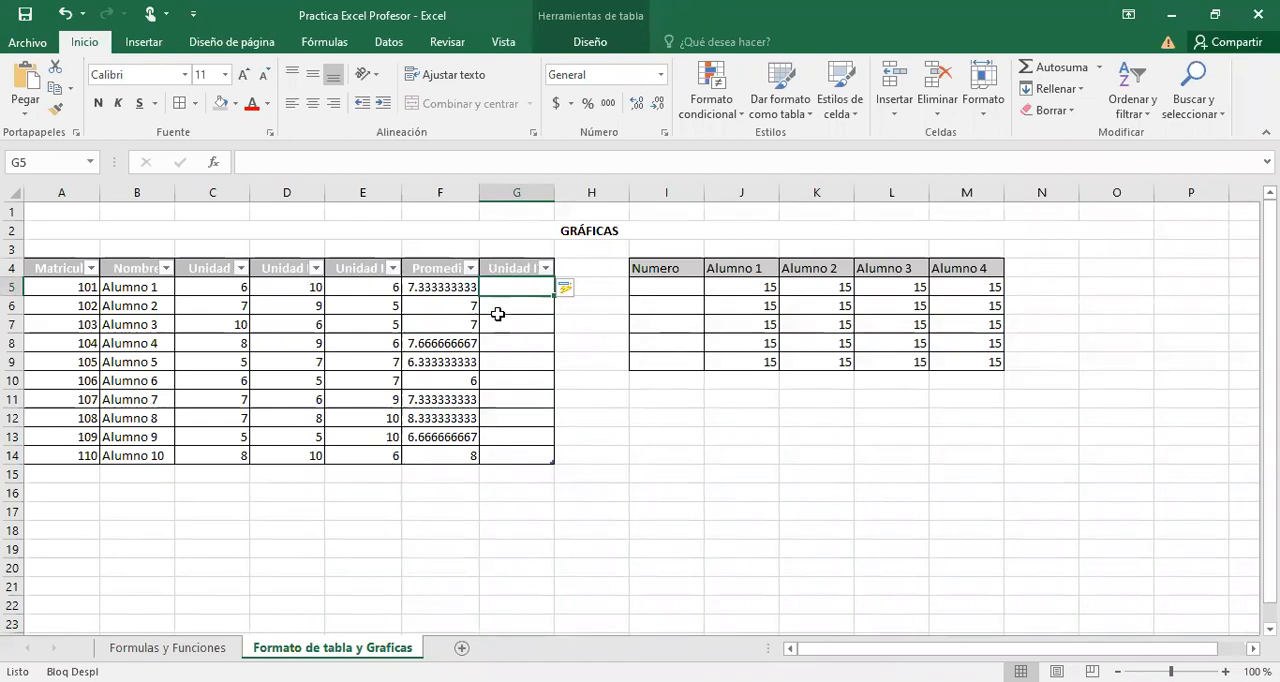
click(531, 320)
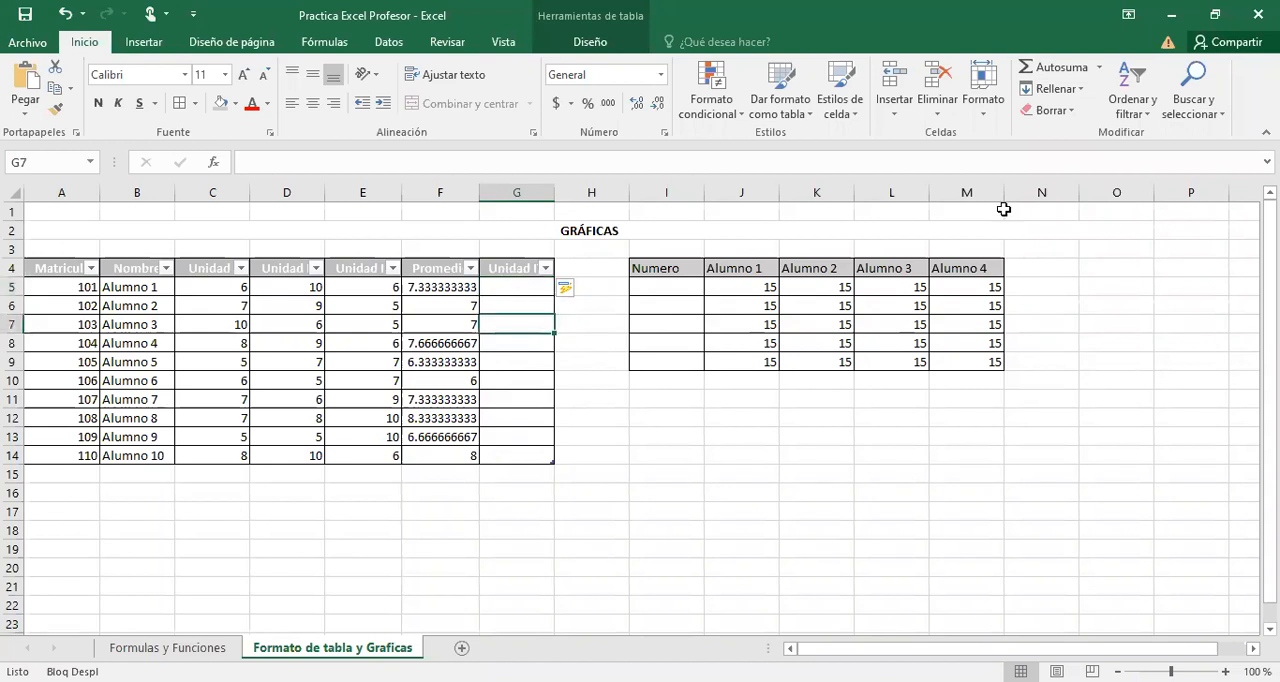
Enter the heading Alumno 5 in N4 beside the manually formatted table.
click(1031, 270)
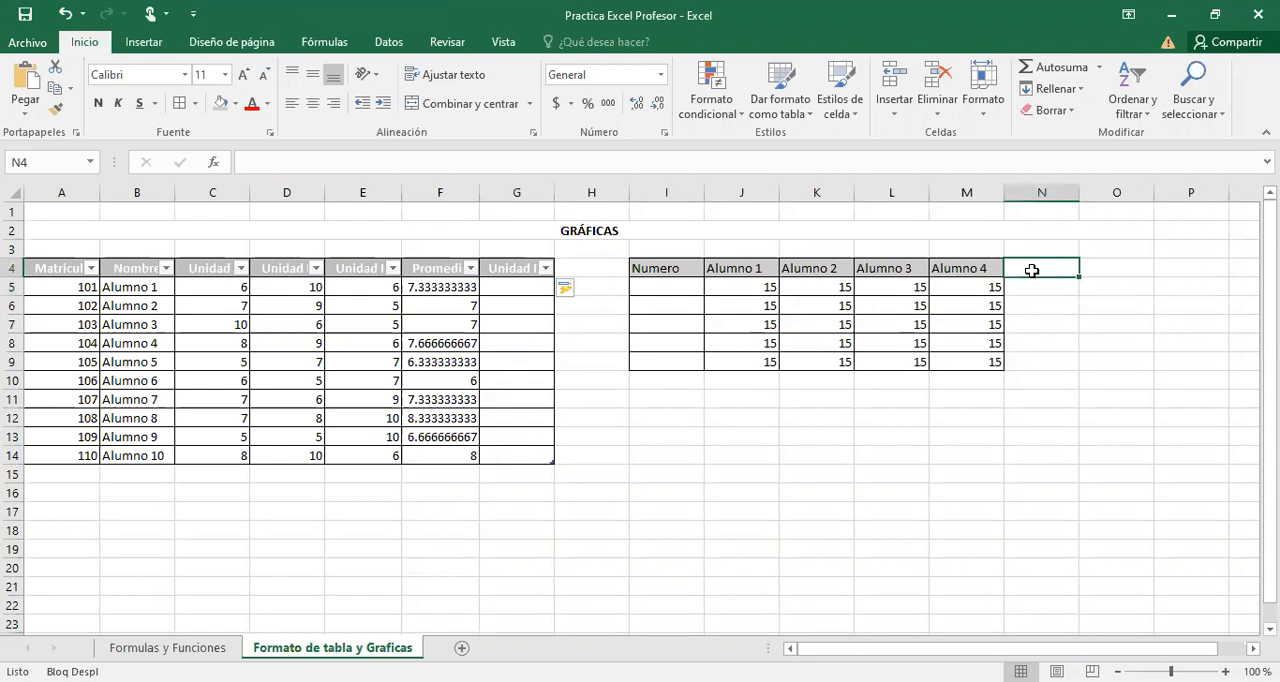
text(A)
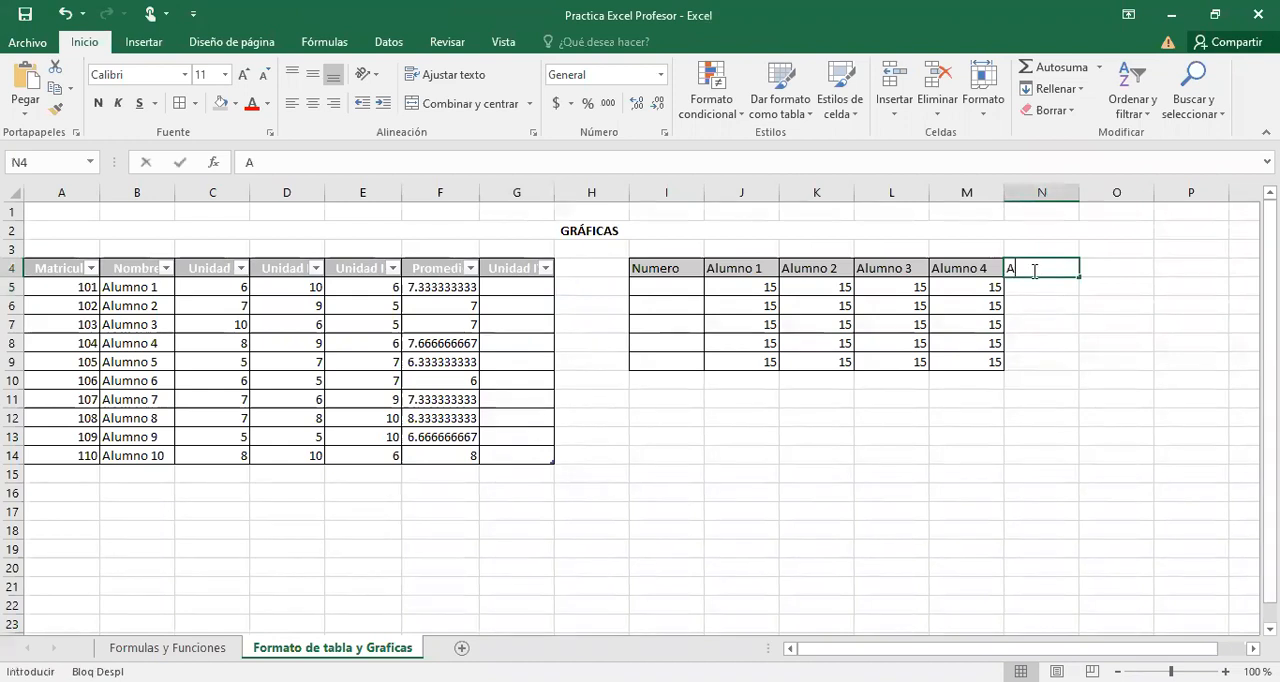
text(lu mno 5)
key(Return)
key(Return)
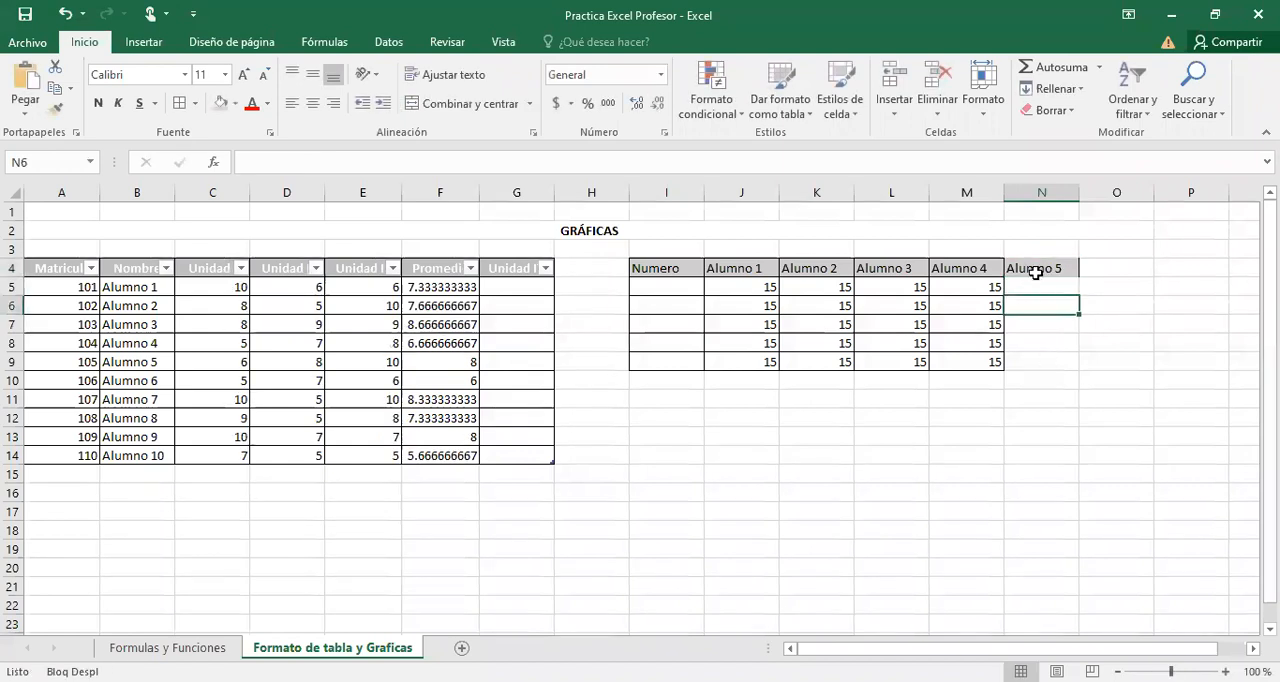
key(Delete)
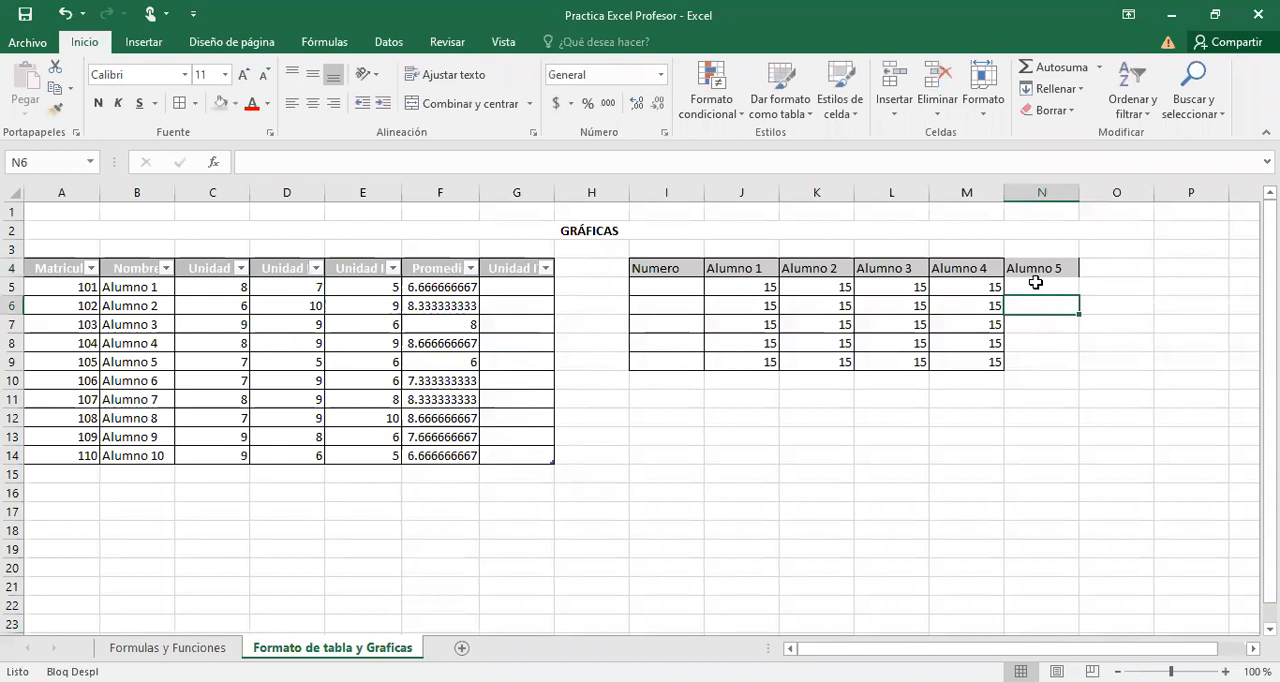
Insert a blank column before column I to widen the gap between the two tables.
click(527, 302)
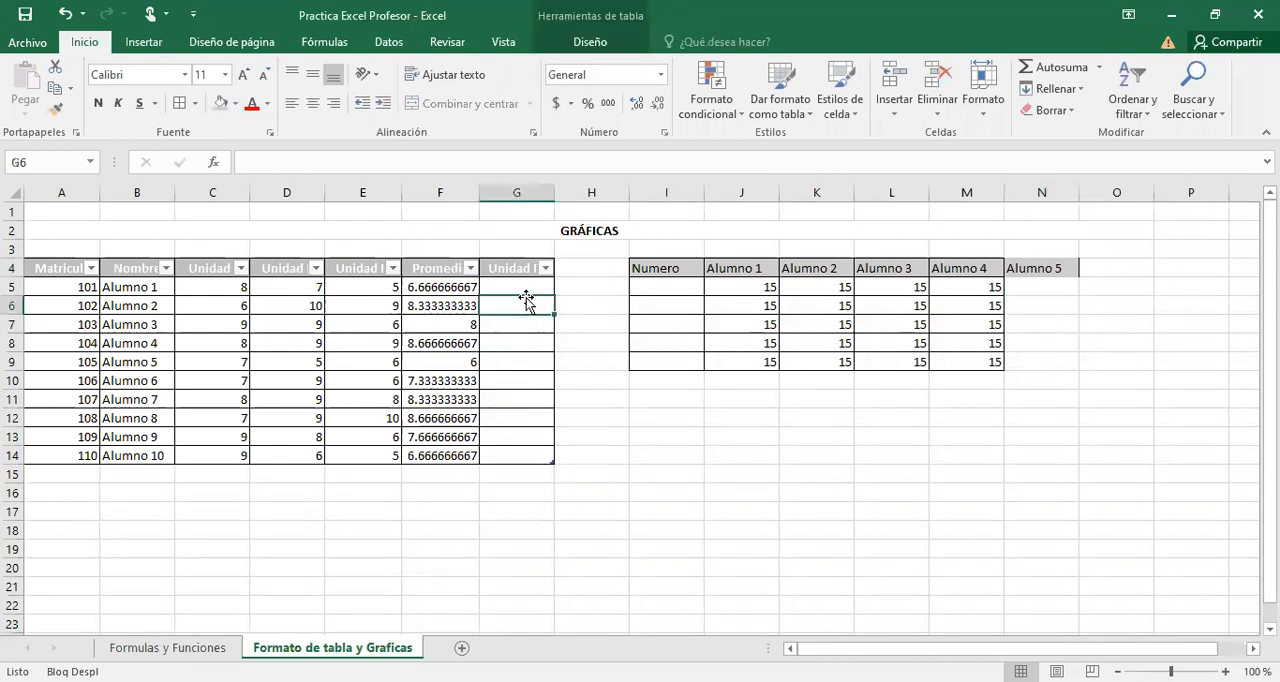
click(507, 286)
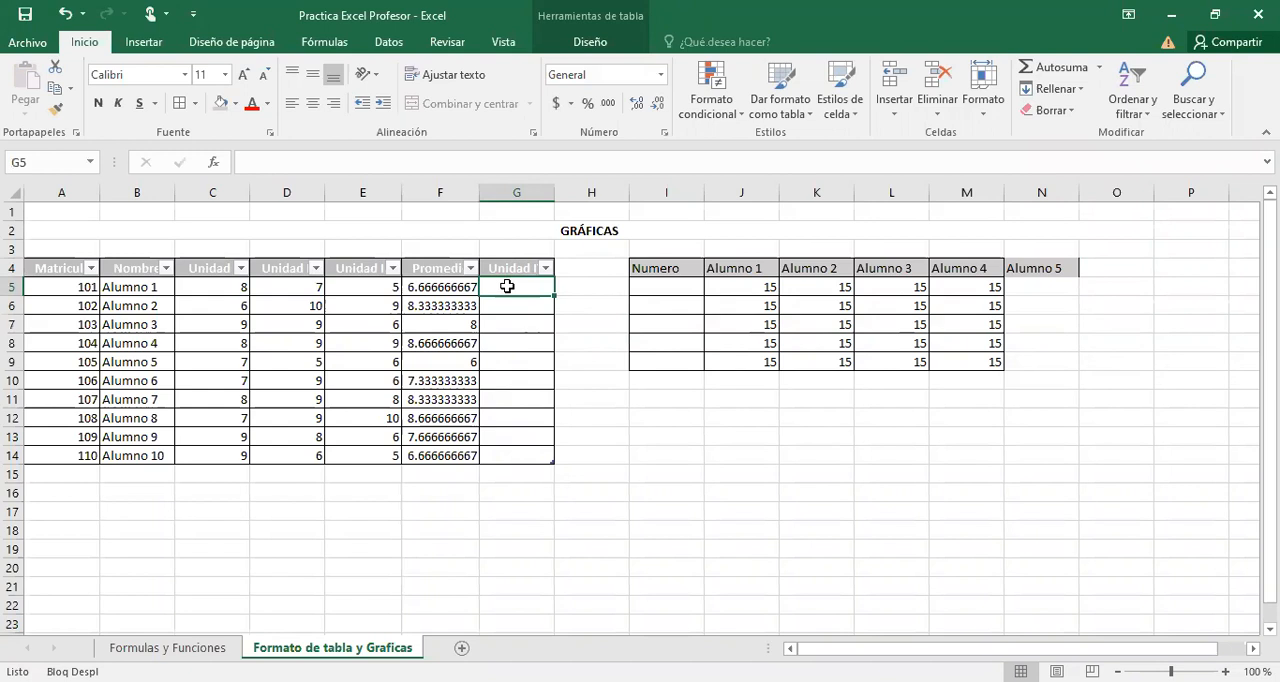
right_click(672, 191)
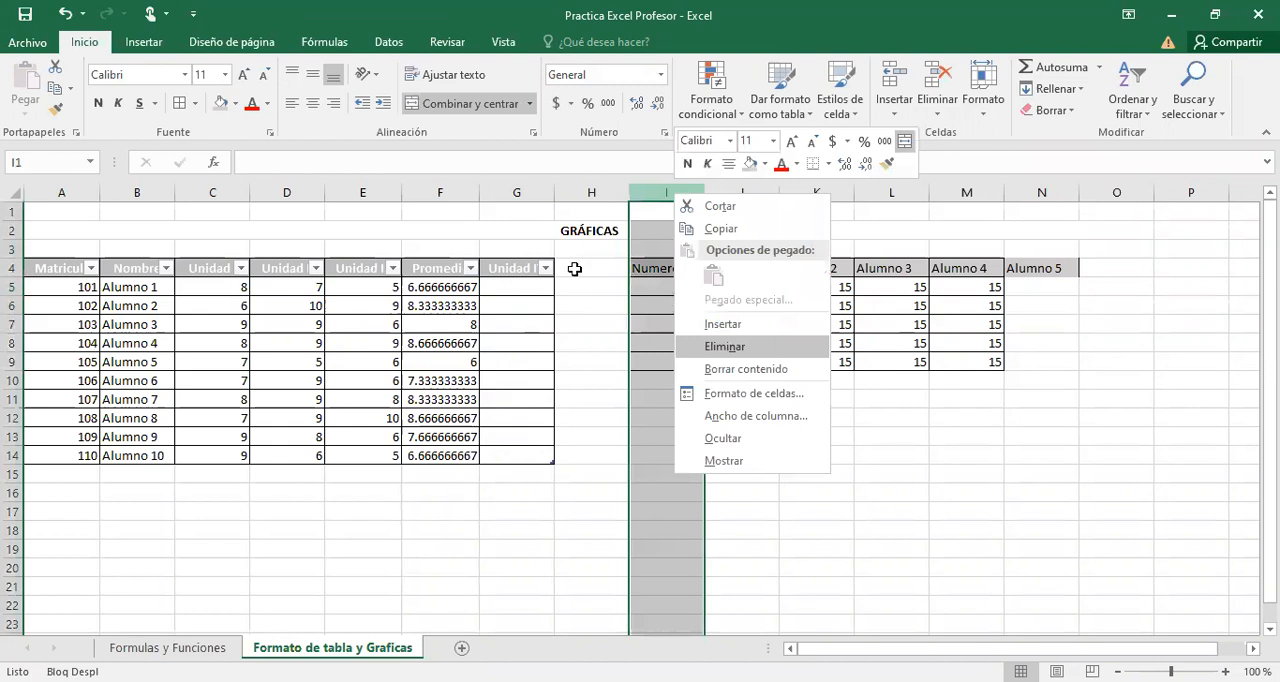
Extend the student table with another column by entering the heading Unidad V in H4.
click(574, 269)
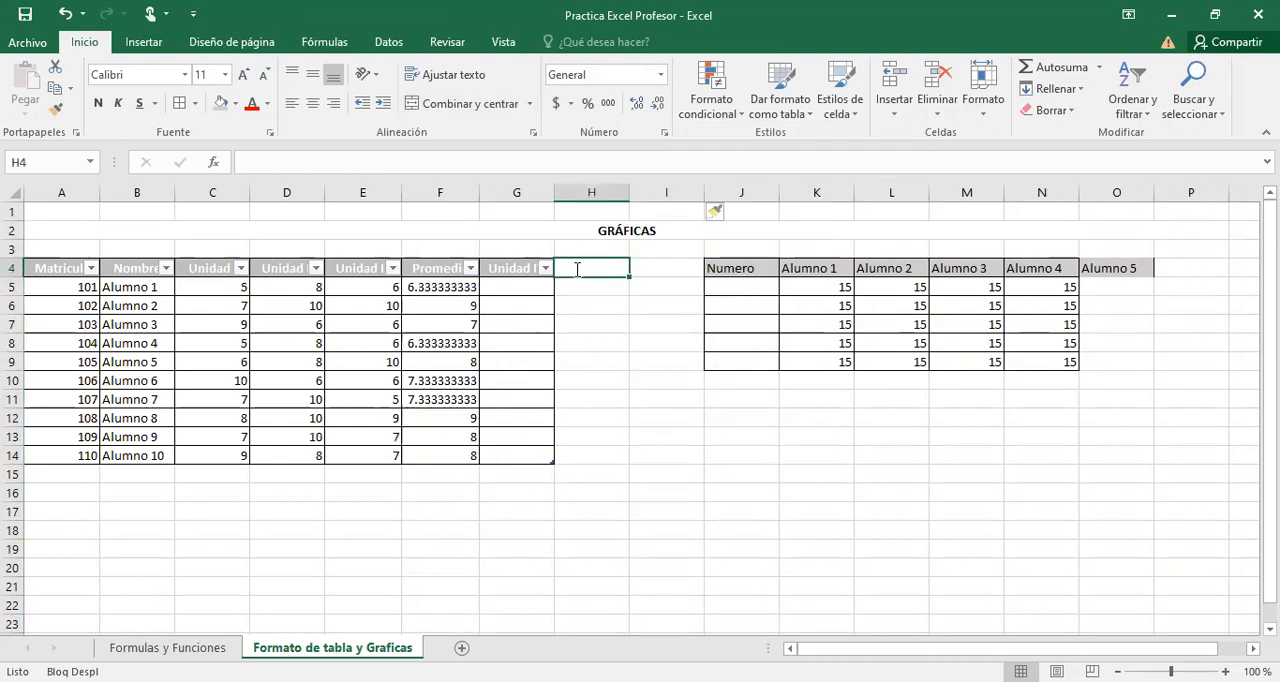
text(Unidad V)
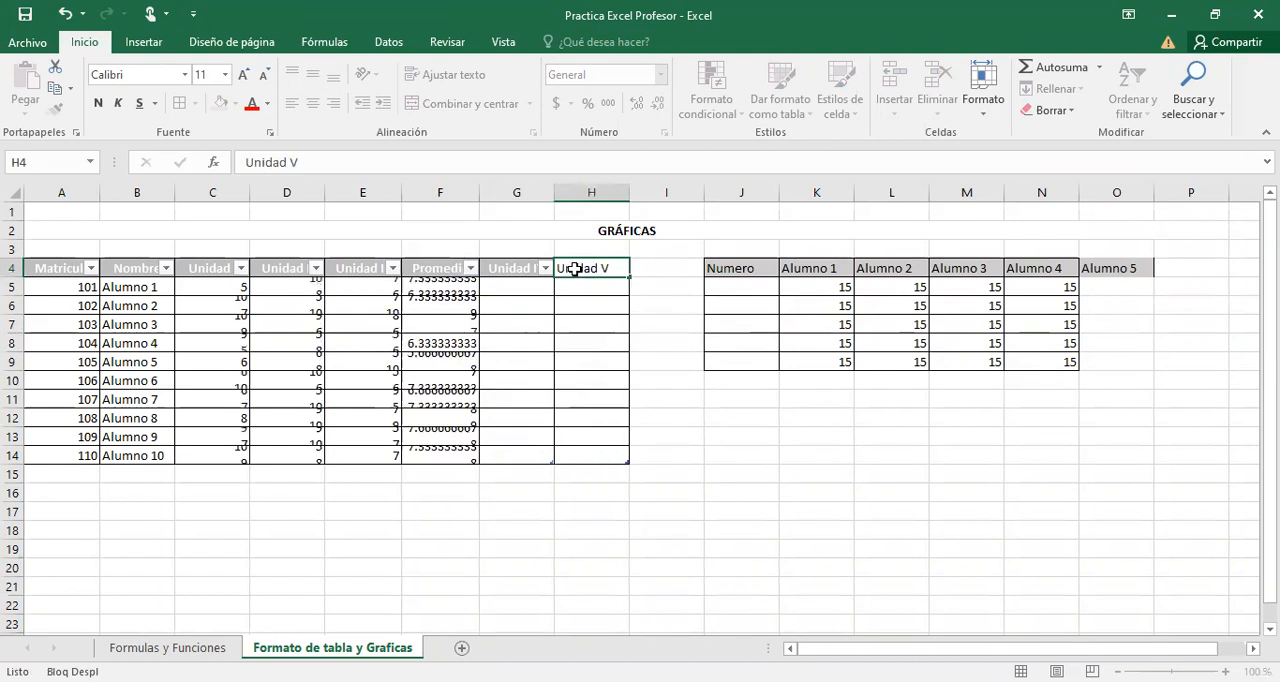
key(Return)
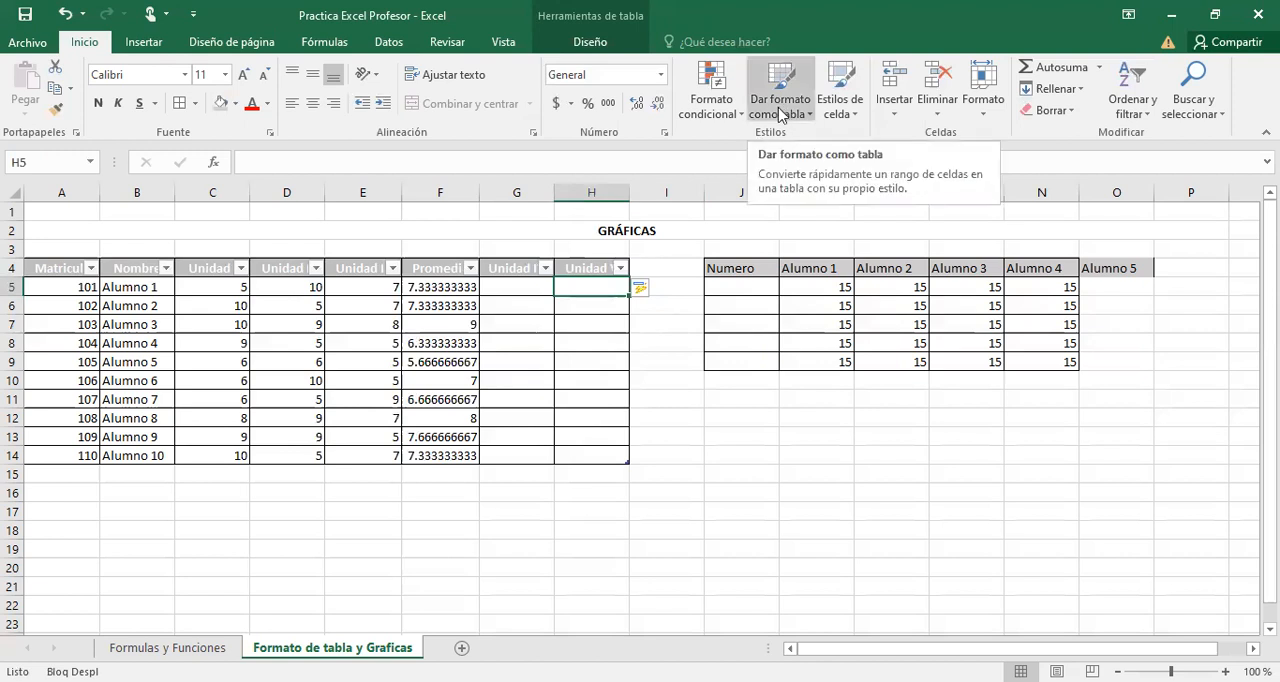
mouse_move(569, 528)
mouse_down()
mouse_move(569, 605)
mouse_move(570, 550)
mouse_up()
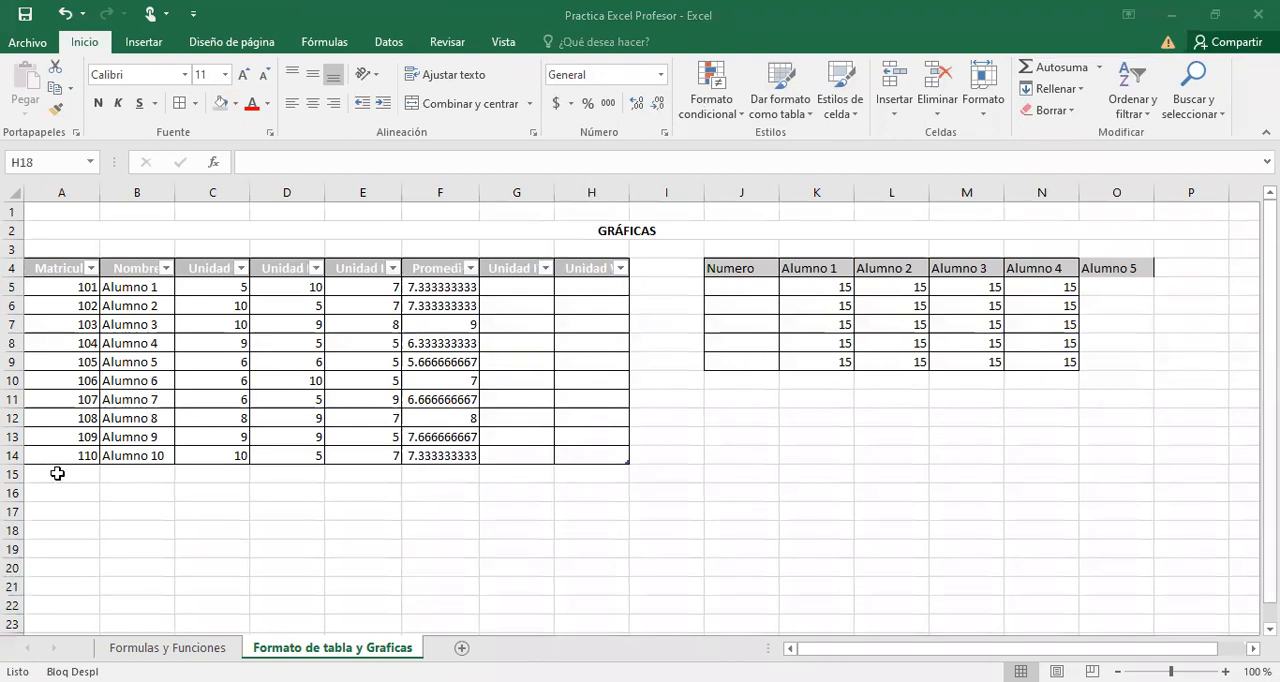
Extend the student table with a new row by entering 111 in A15, and highlight the new row's grade and average cells.
click(57, 473)
text(11)
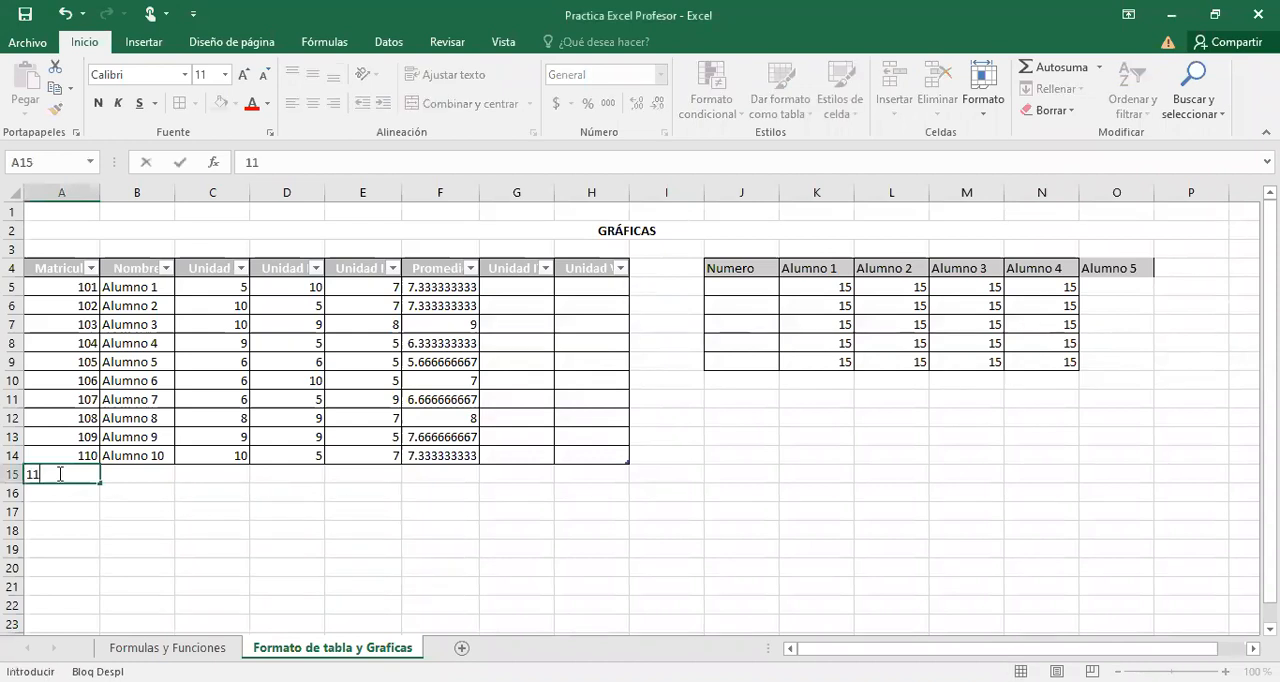
text(1)
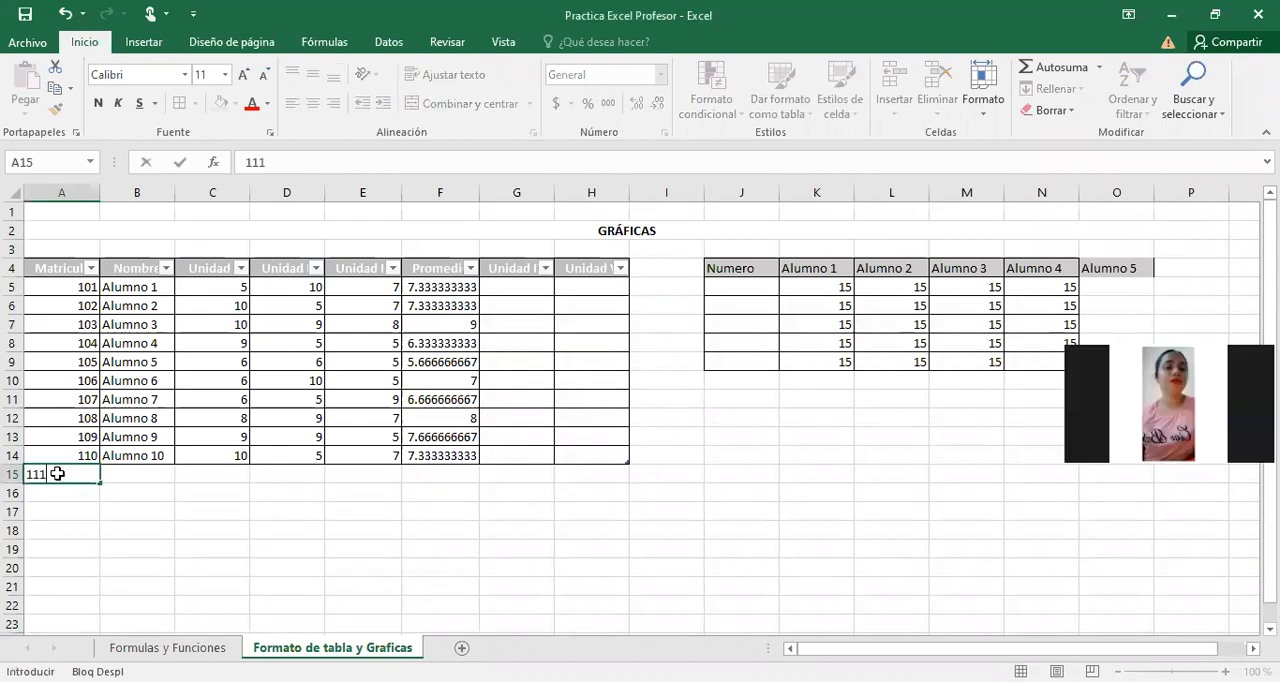
key(Return)
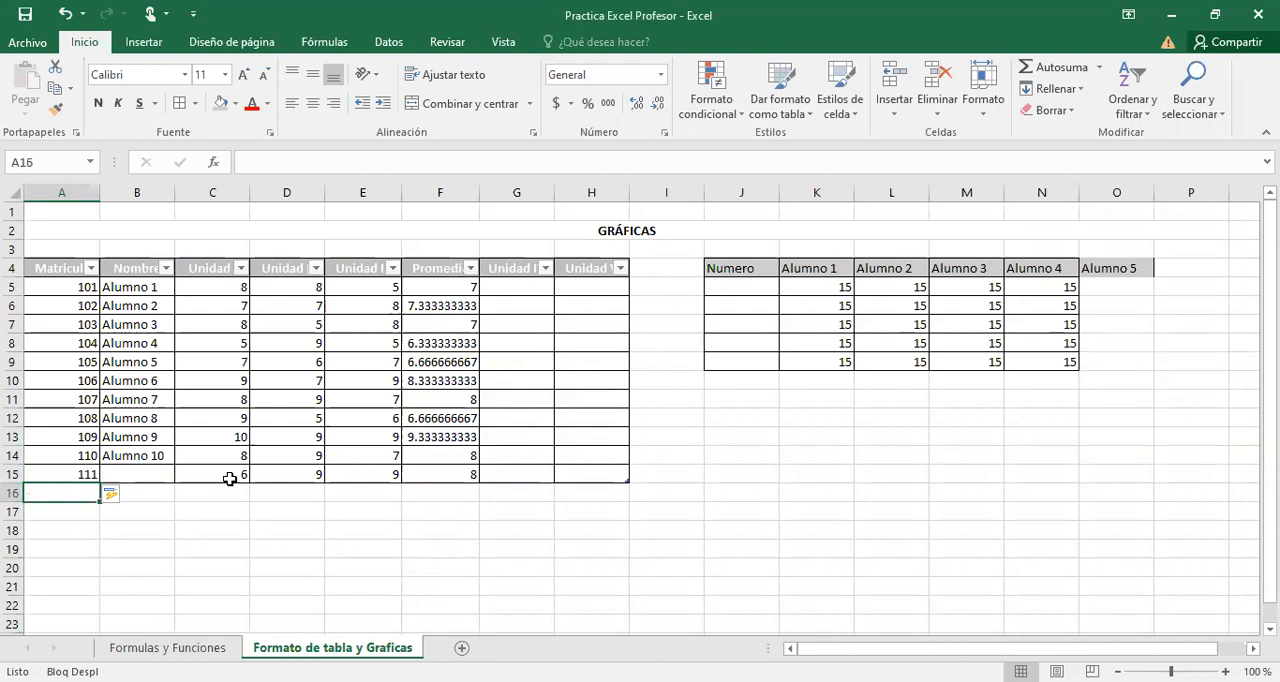
drag(214, 475, 425, 475)
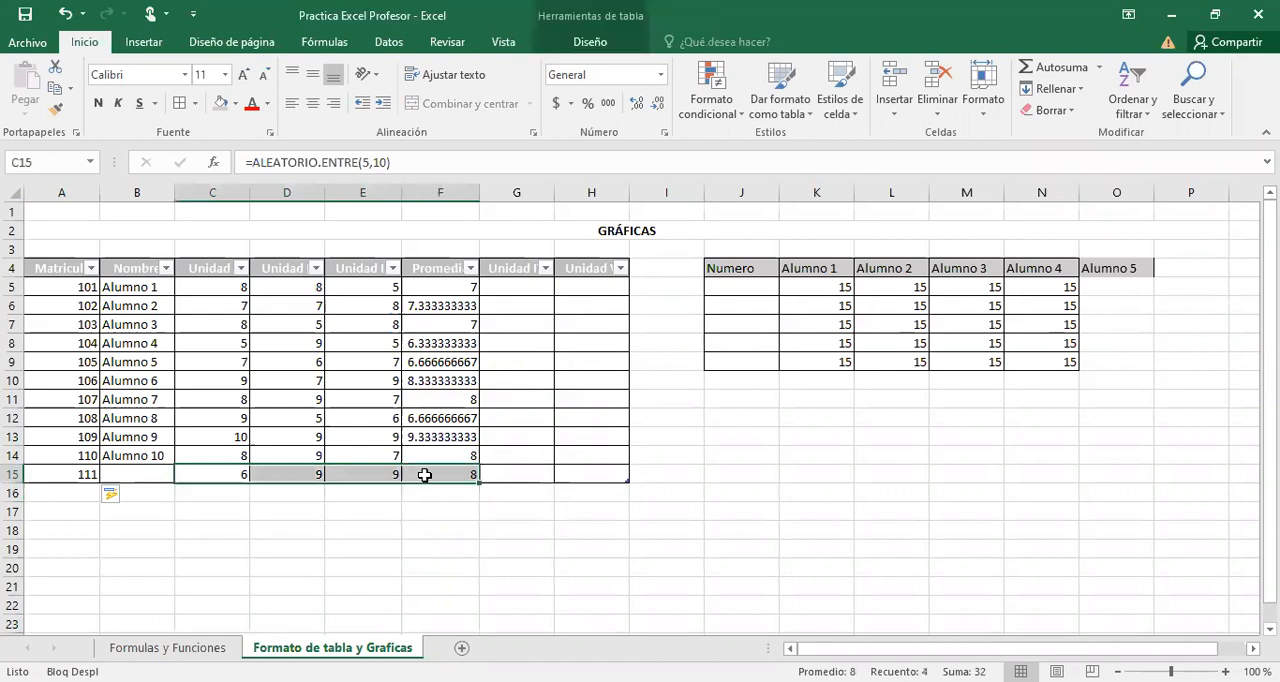
Enter 15 in K10, directly below the Alumno 1 column of the manually formatted table.
click(805, 380)
text(15)
key(Return)
click(825, 451)
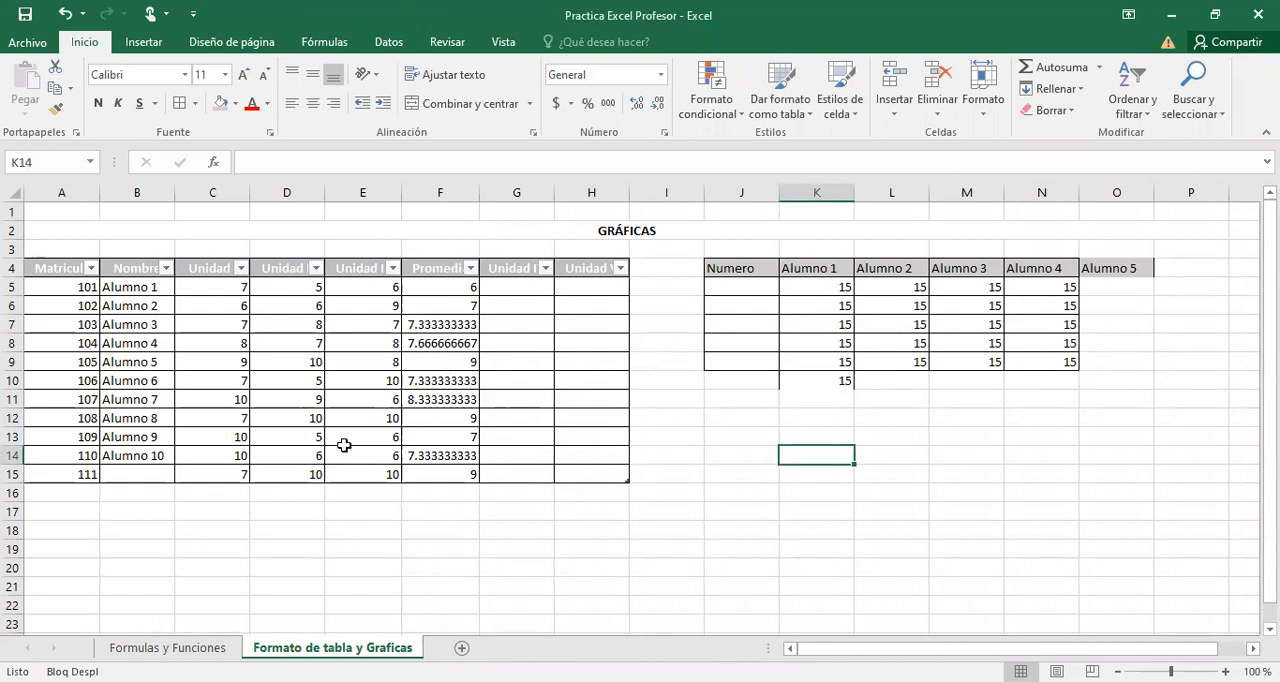
Fill the name series from B14 down into B15 to add Alumno 11 to the new table row.
click(148, 475)
click(165, 460)
double_click(173, 468)
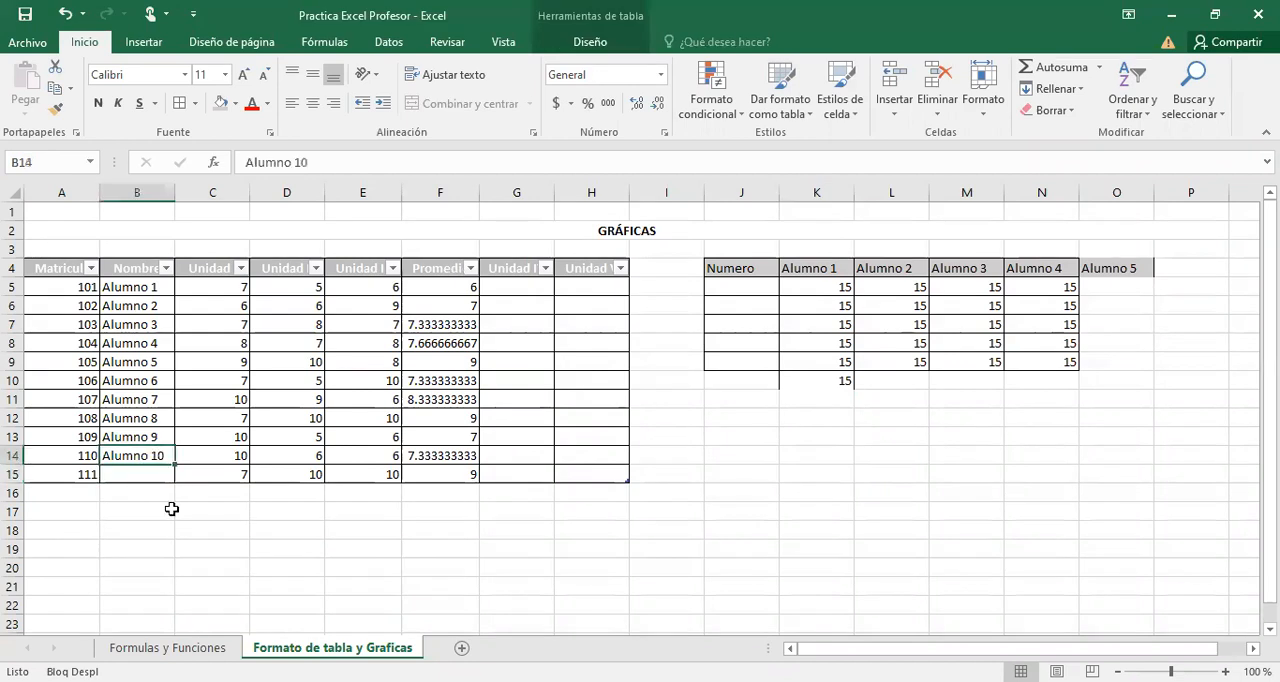
click(172, 527)
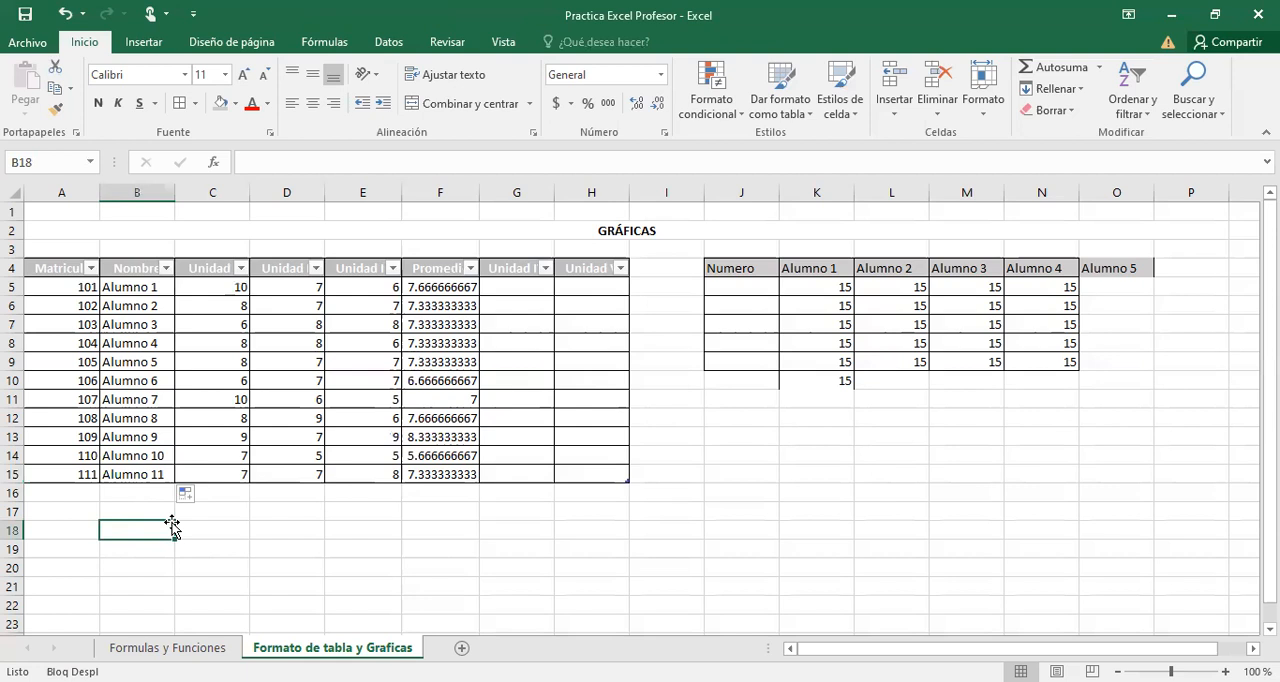
key(alt+Tab)
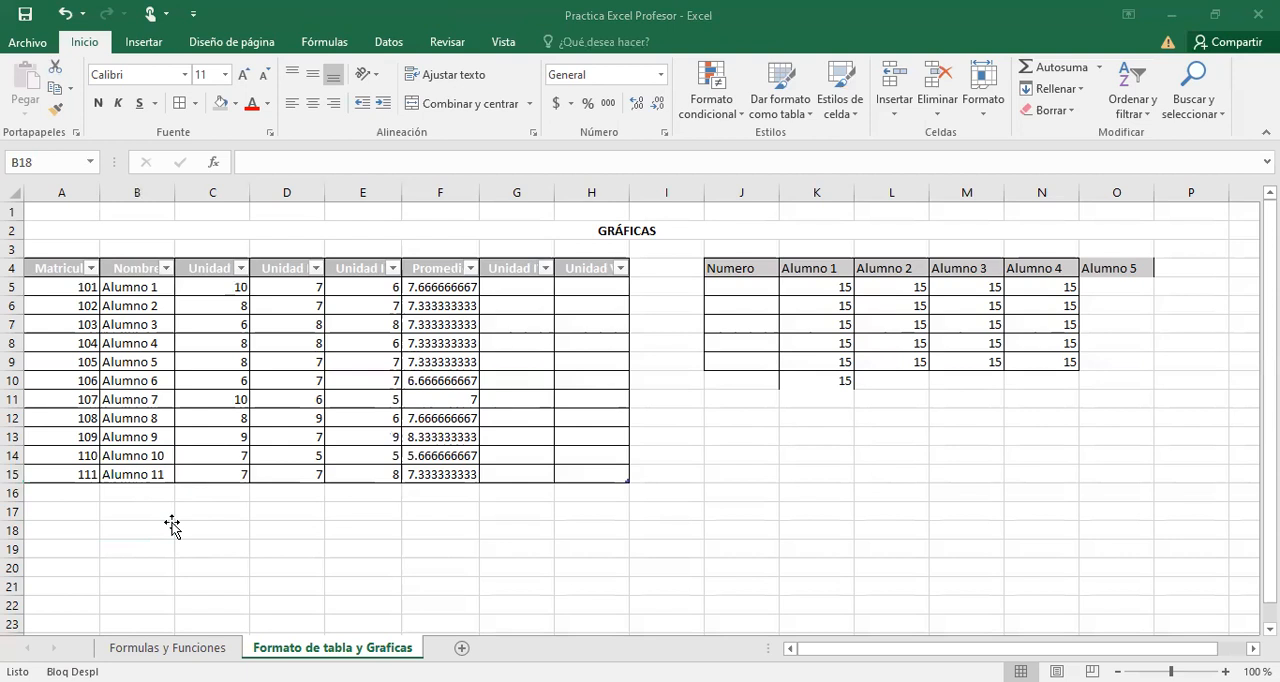
key(alt+Tab)
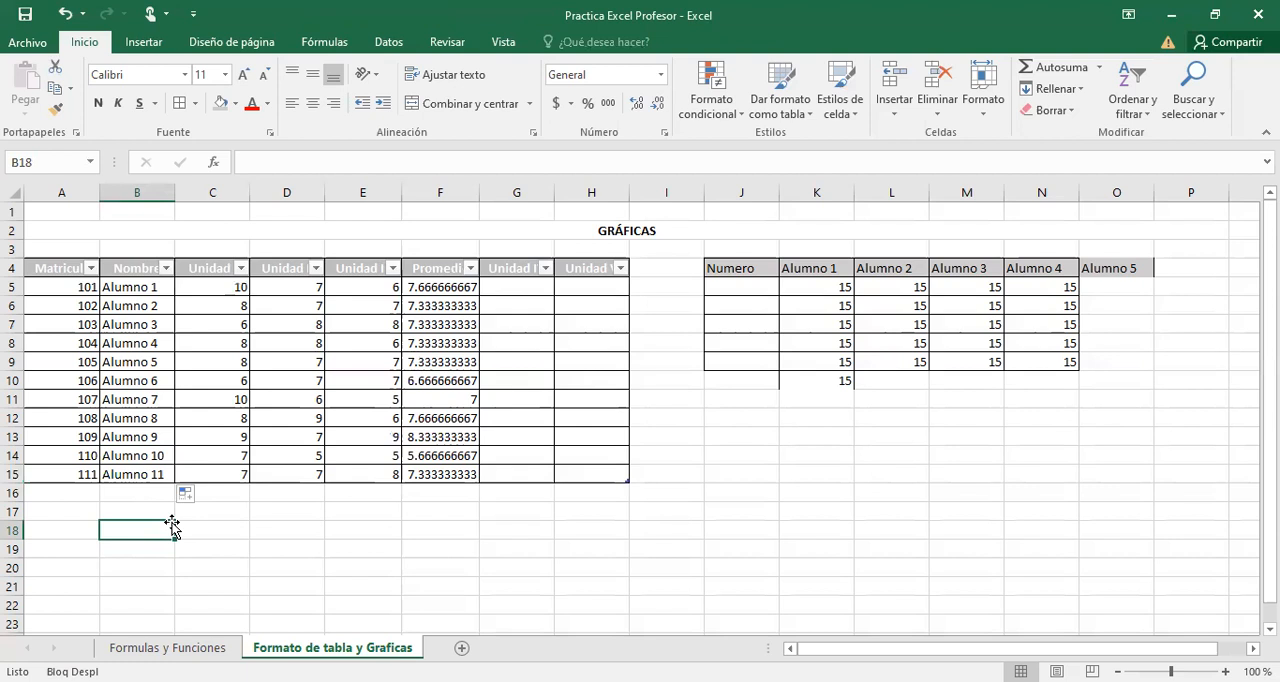
Copy the range J4:M9 of the manually formatted table and paste it at B19 below the student table.
click(166, 568)
drag(740, 268, 966, 362)
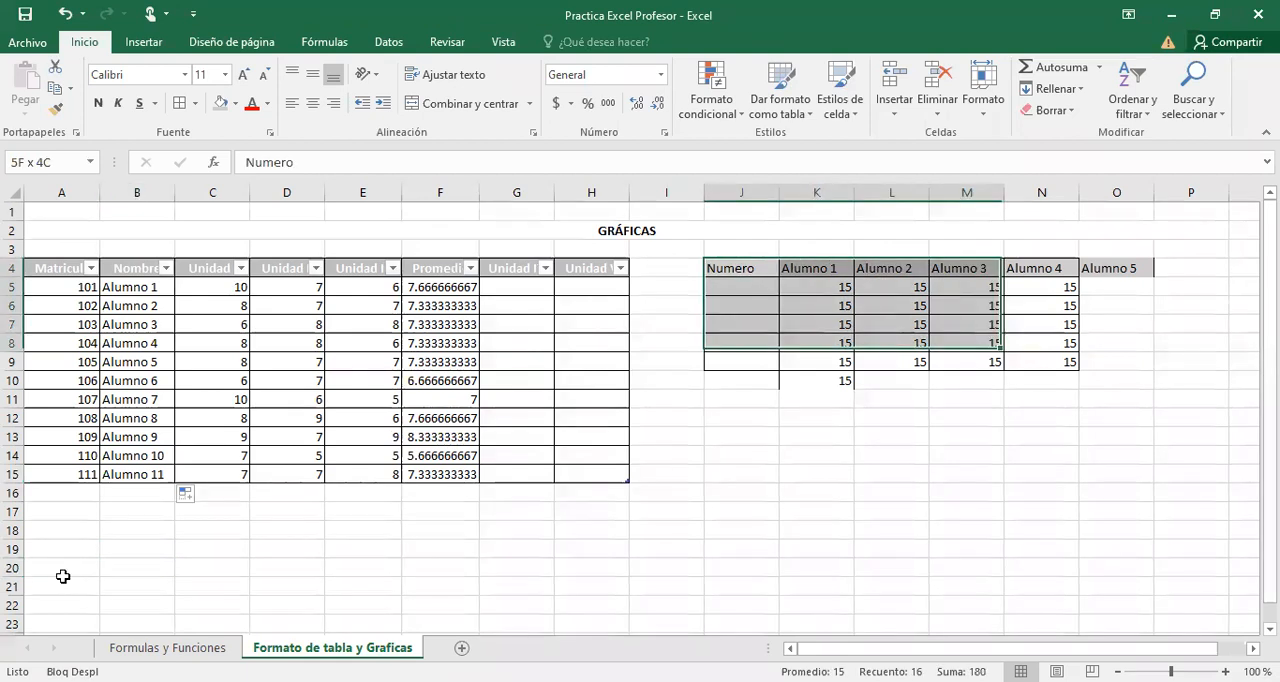
key(ctrl+c)
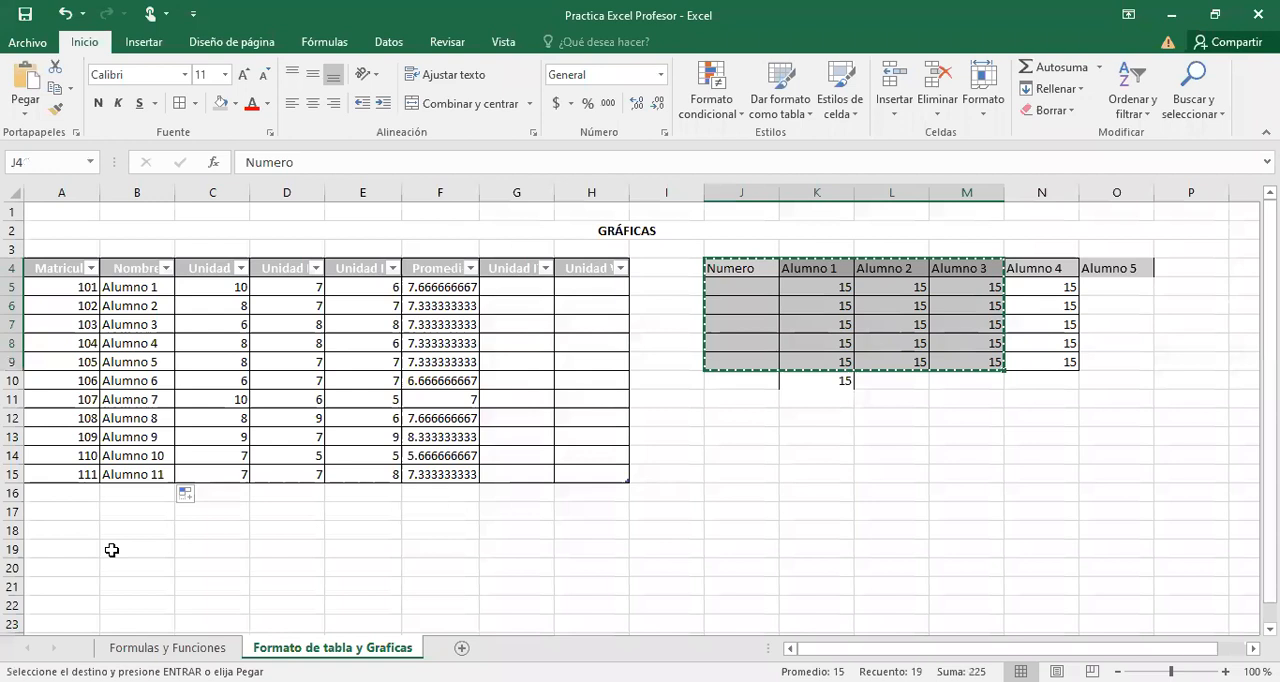
click(112, 550)
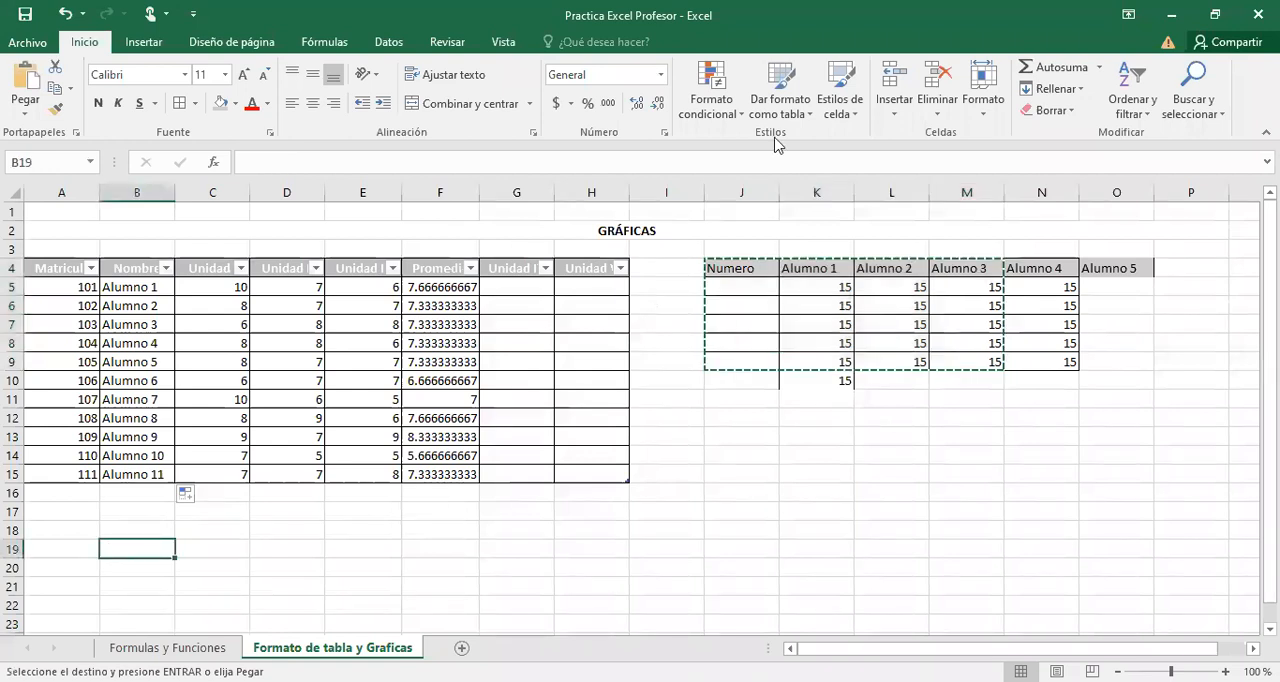
key(ctrl+v)
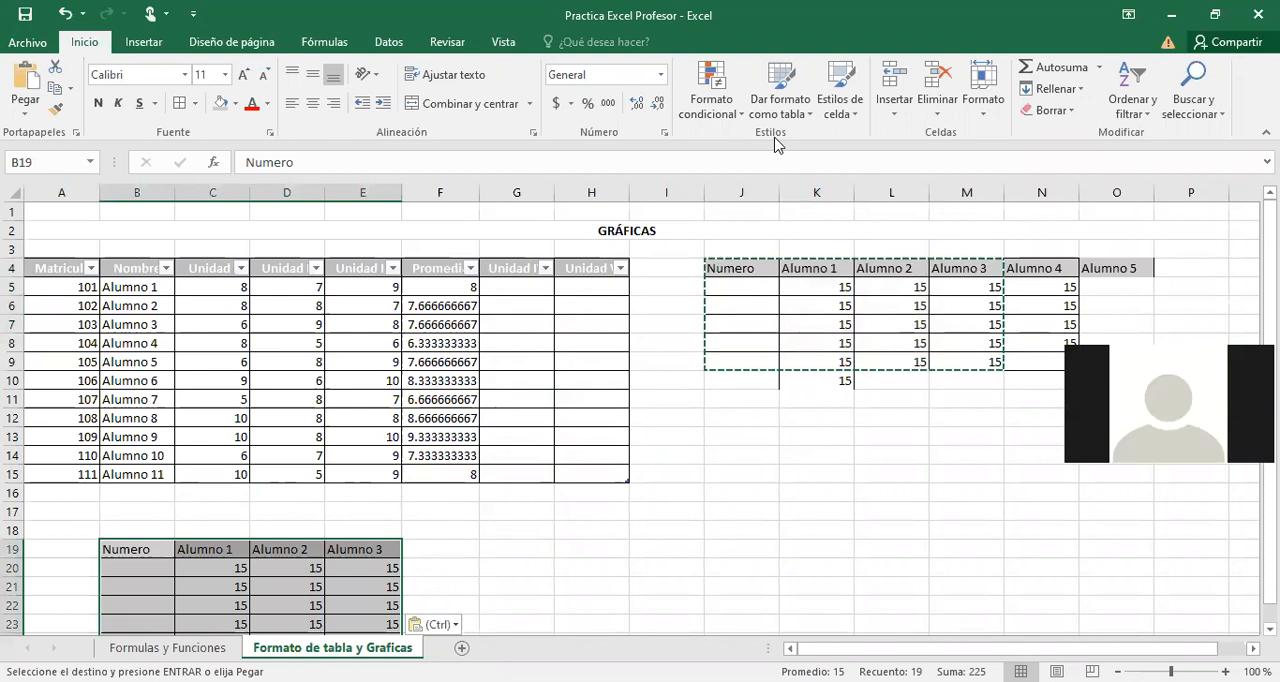
click(753, 108)
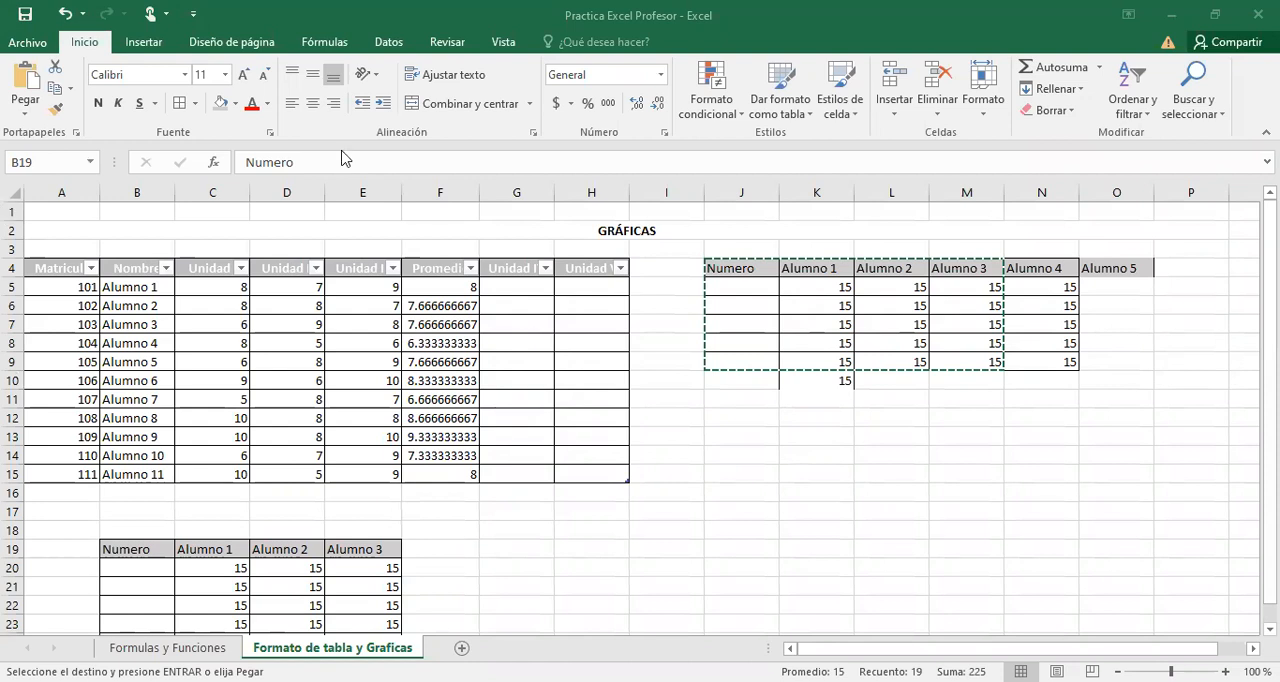
Fill the Unidad IV column with random grades by entering =ALEATORIO.ENTRE(0,10) in G5.
click(527, 289)
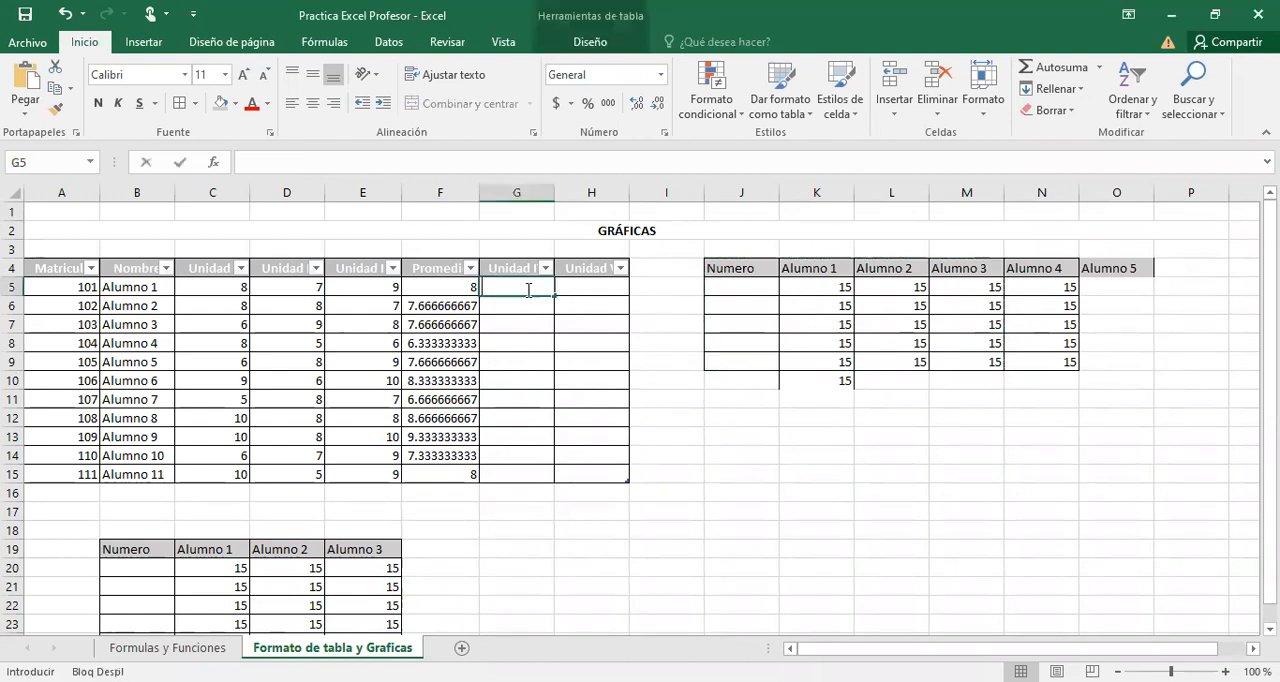
text(=)
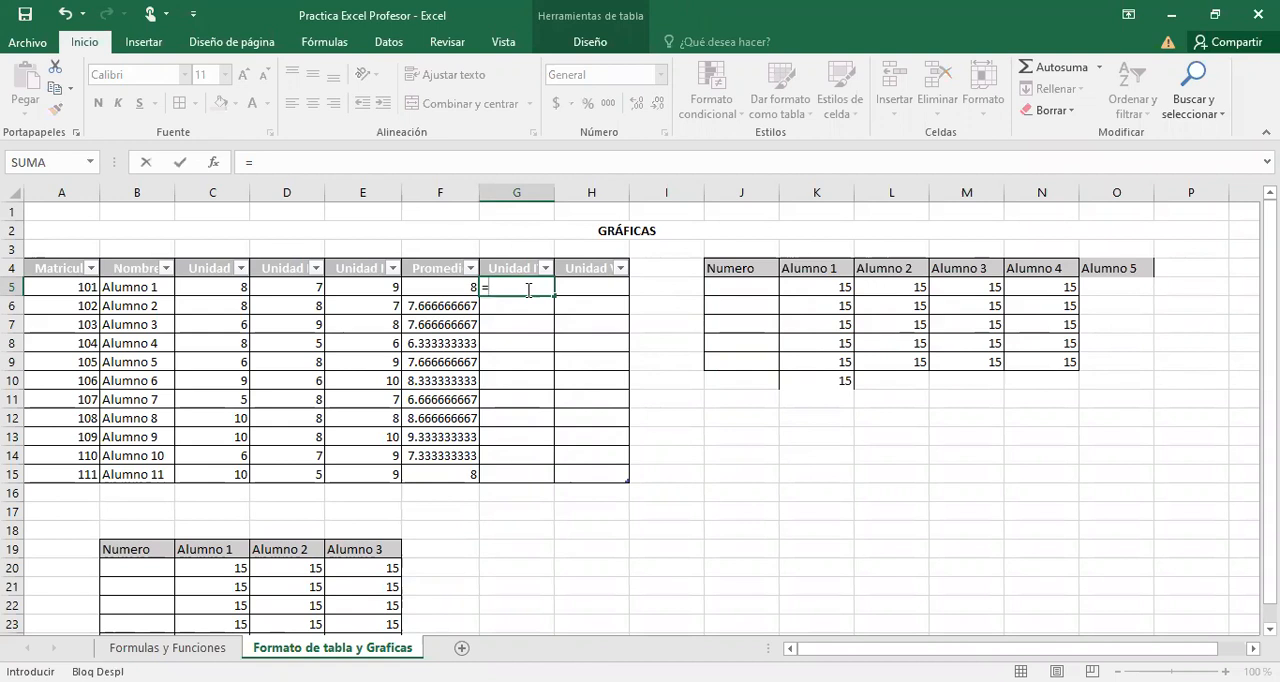
text(ale)
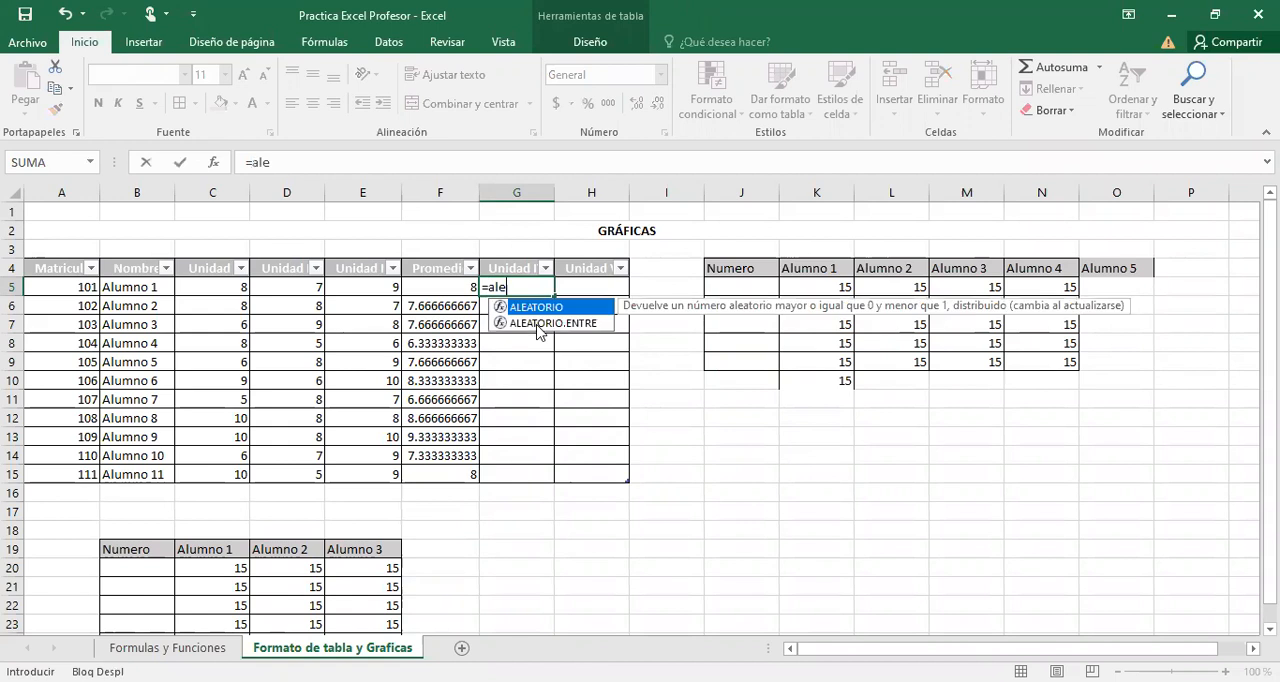
double_click(535, 325)
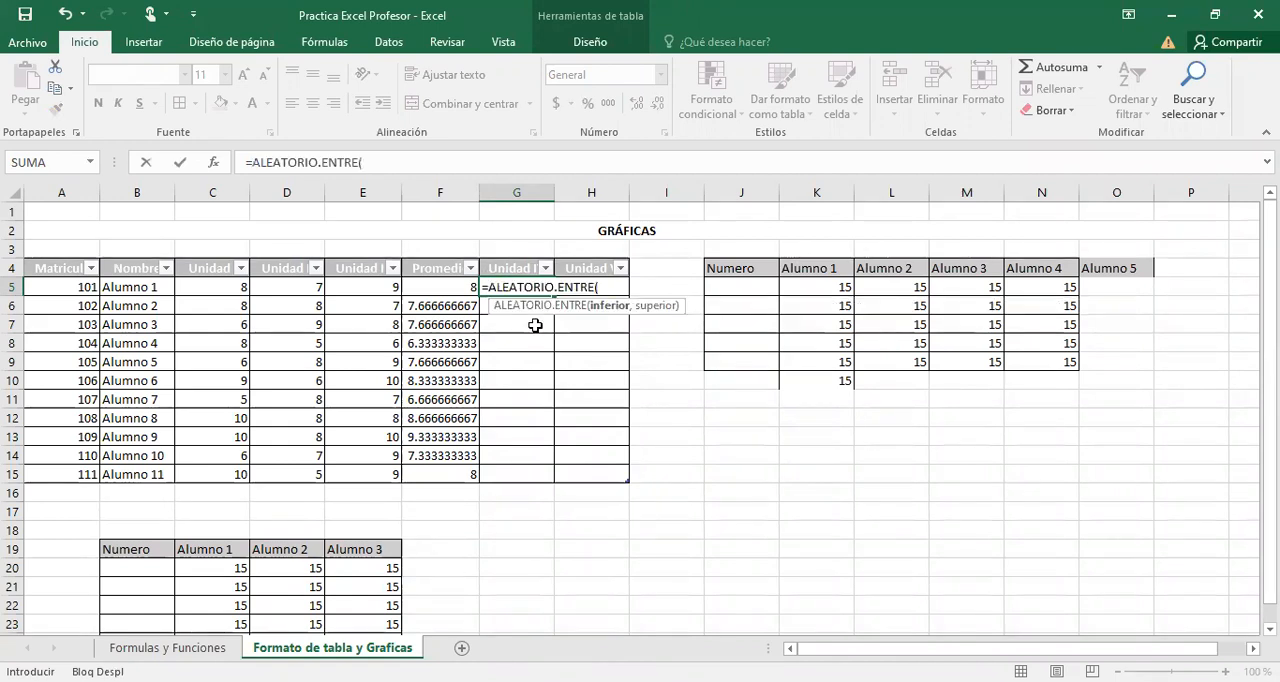
text(0,10))
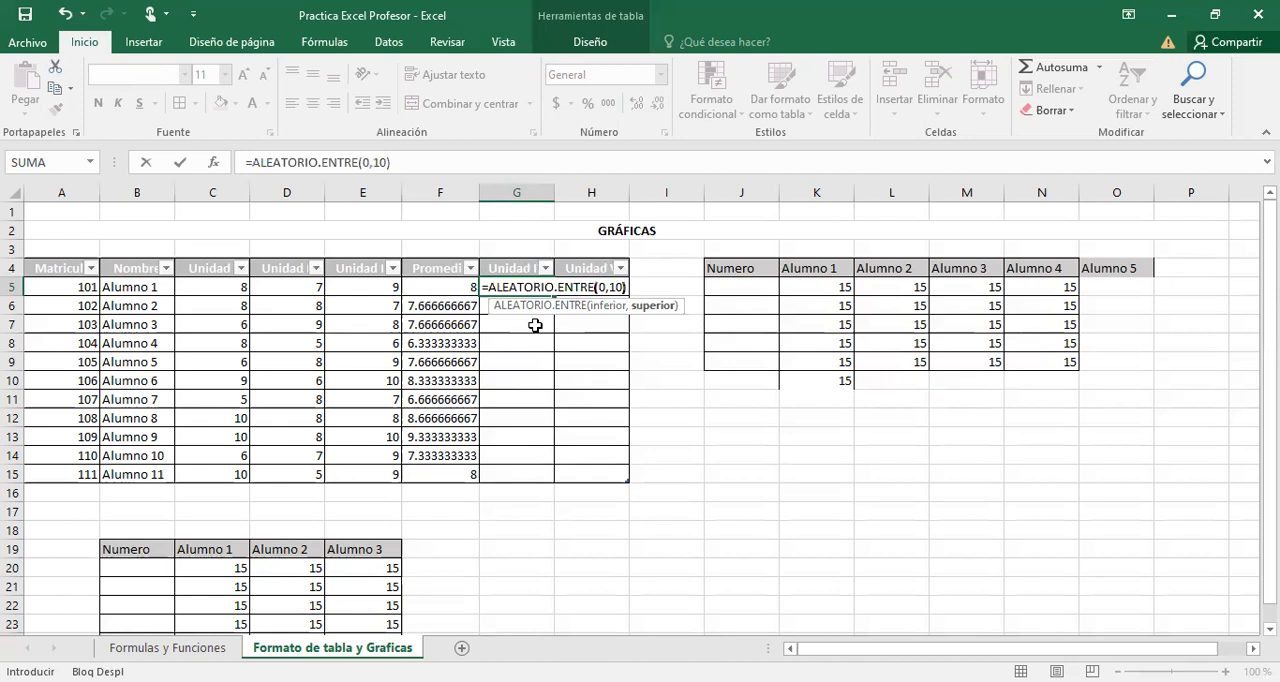
key(Return)
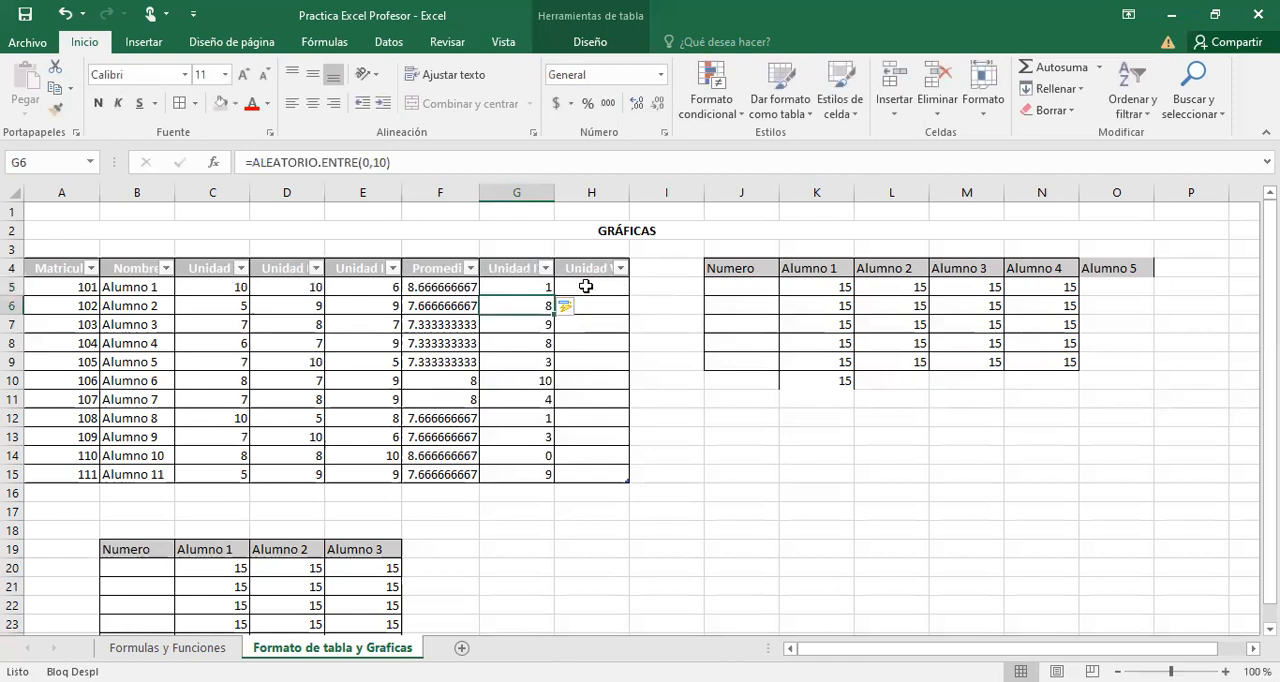
Fill the Unidad V column with random grades by entering =ALEATORIO.ENTRE(0,10) in H5.
click(586, 286)
text(=)
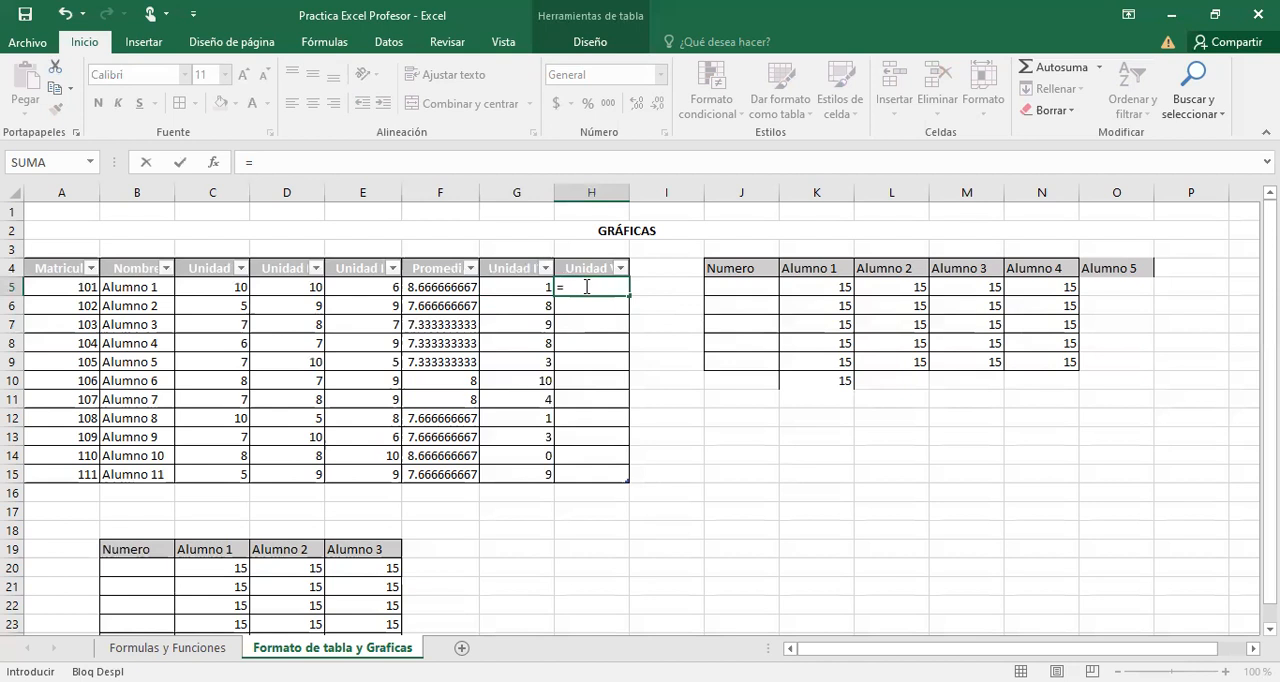
text(ale)
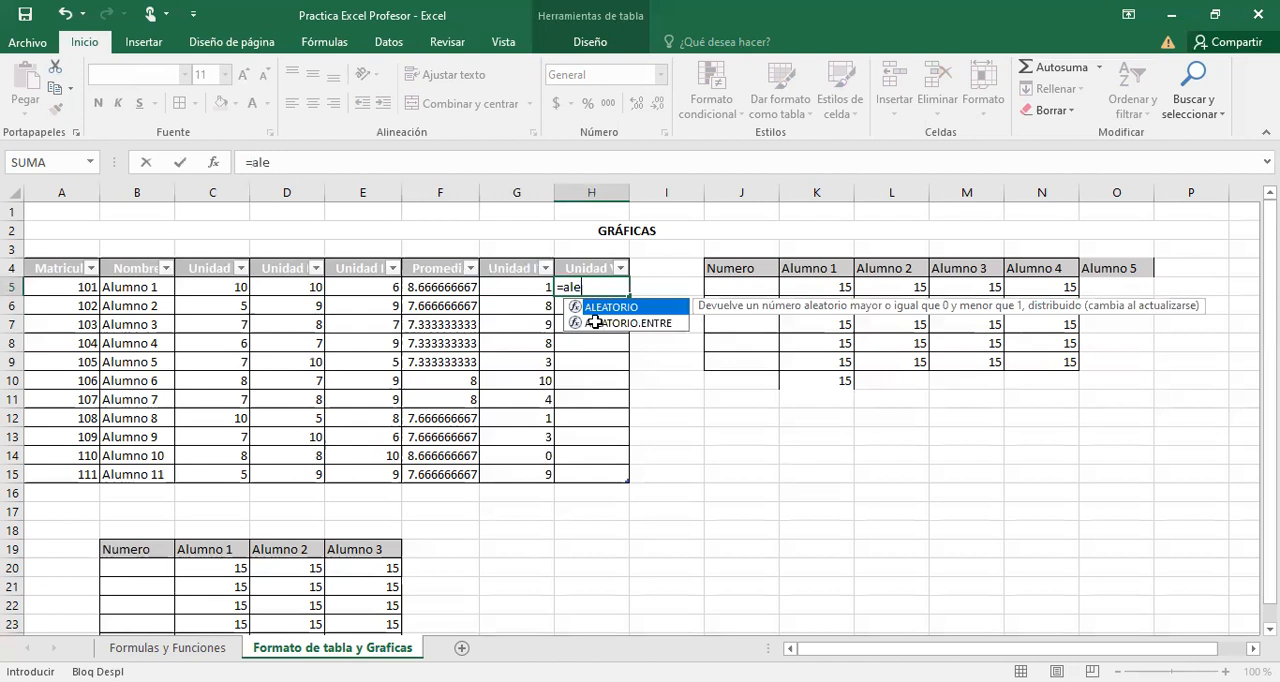
double_click(595, 322)
text(0,10))
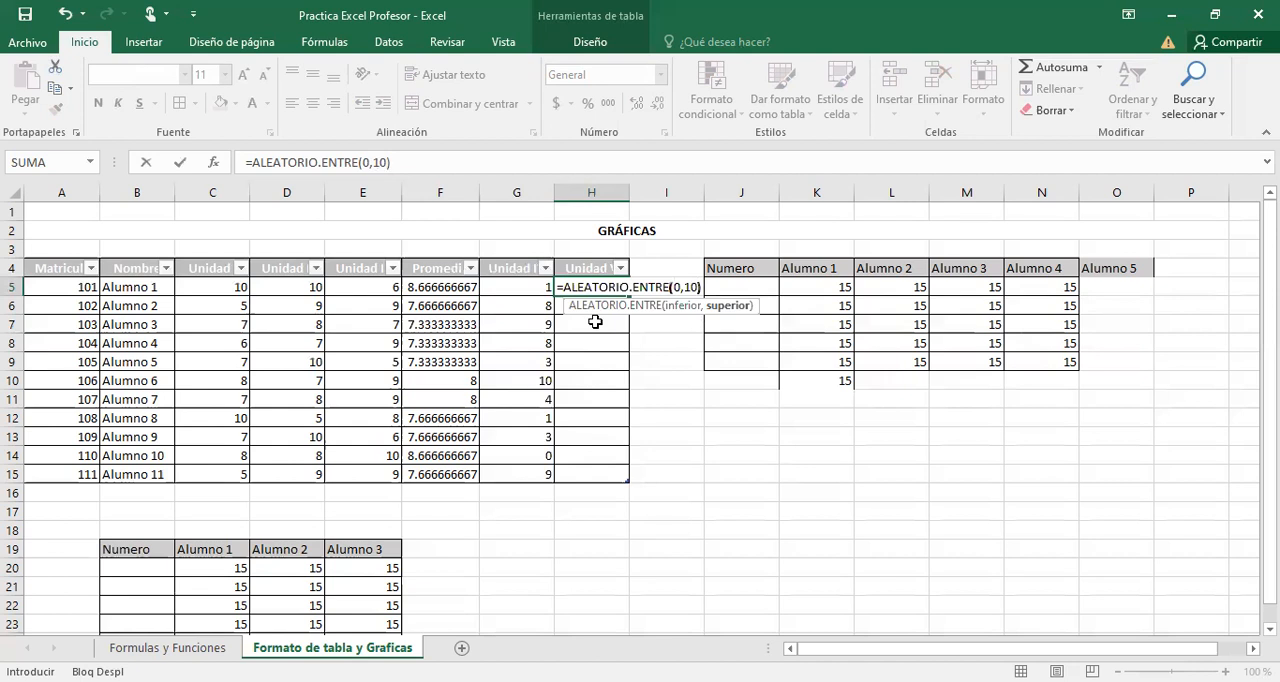
key(ctrl+Return)
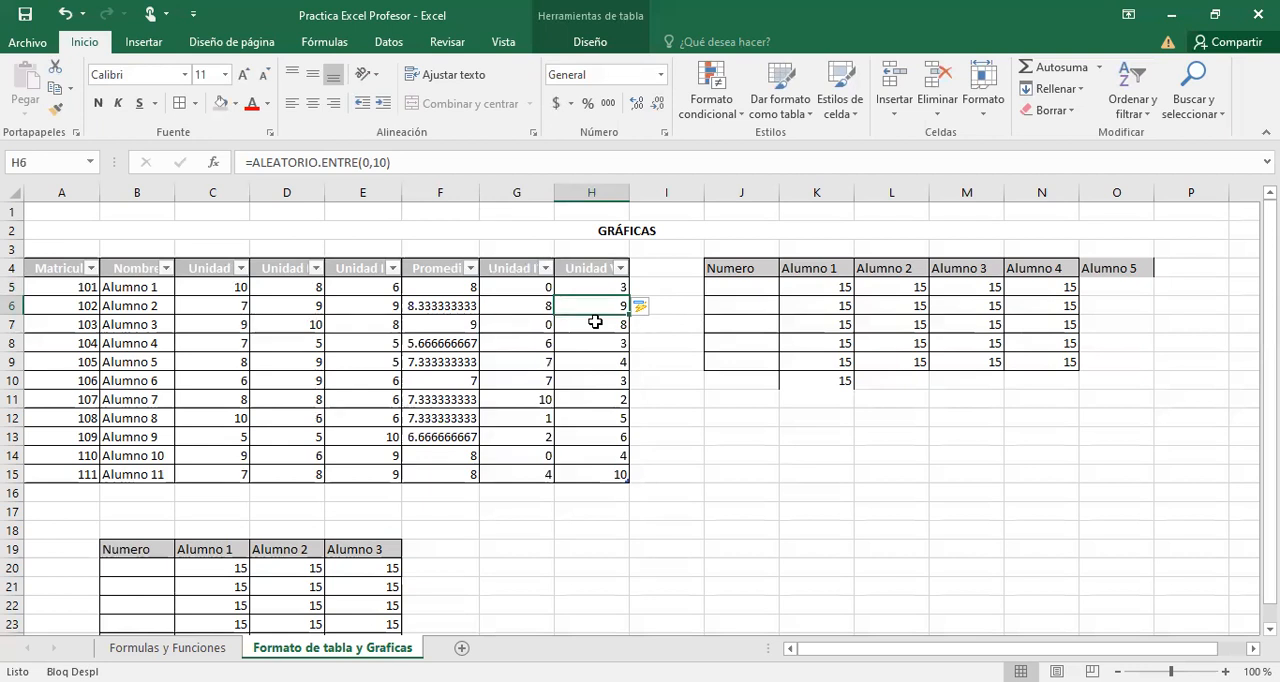
click(739, 268)
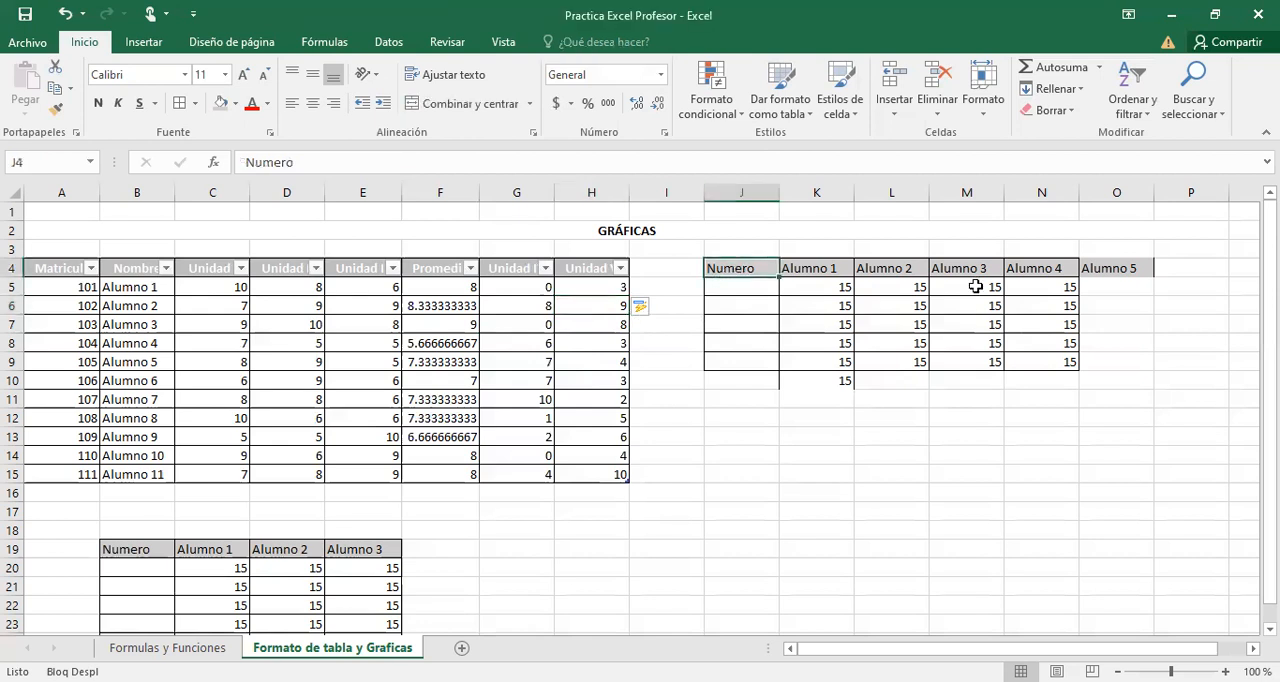
shift+click(1013, 334)
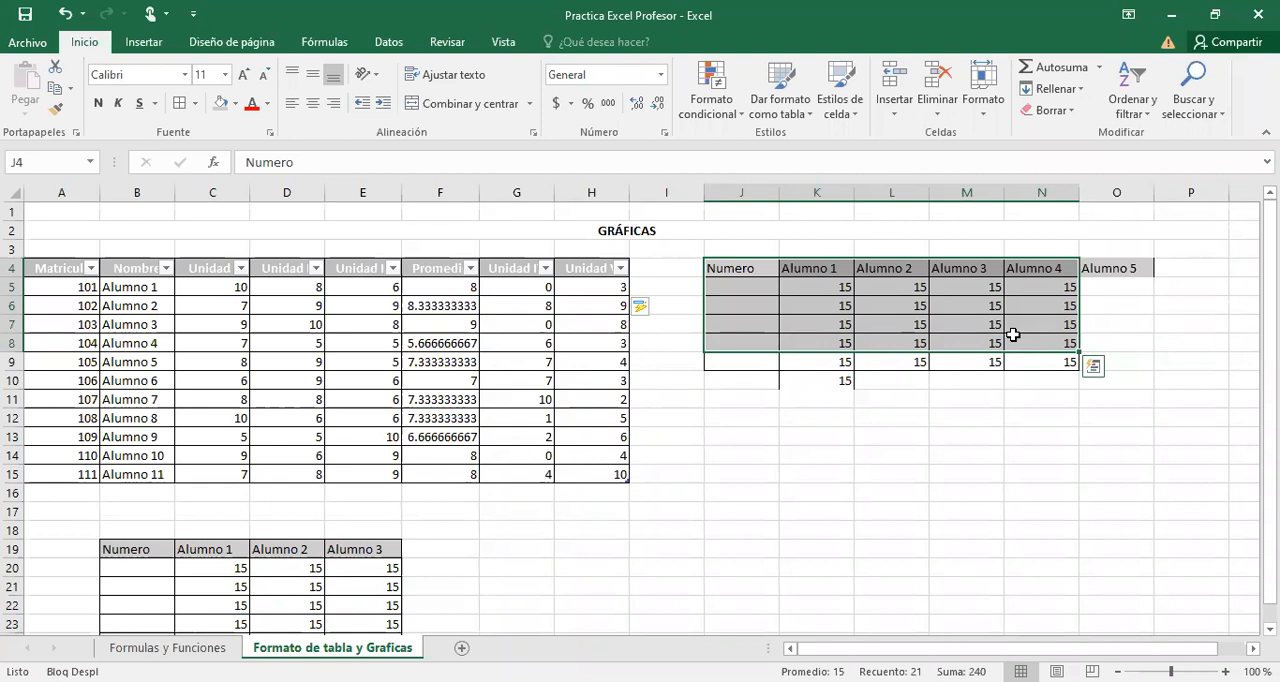
click(518, 193)
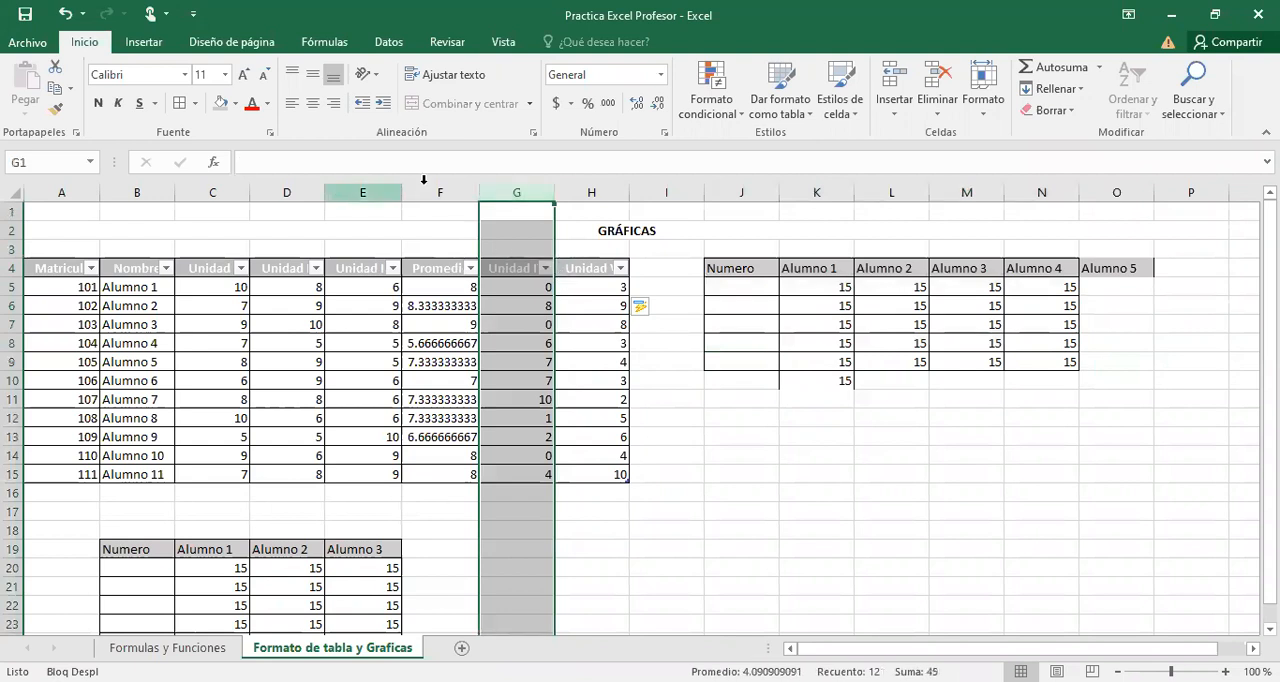
click(724, 562)
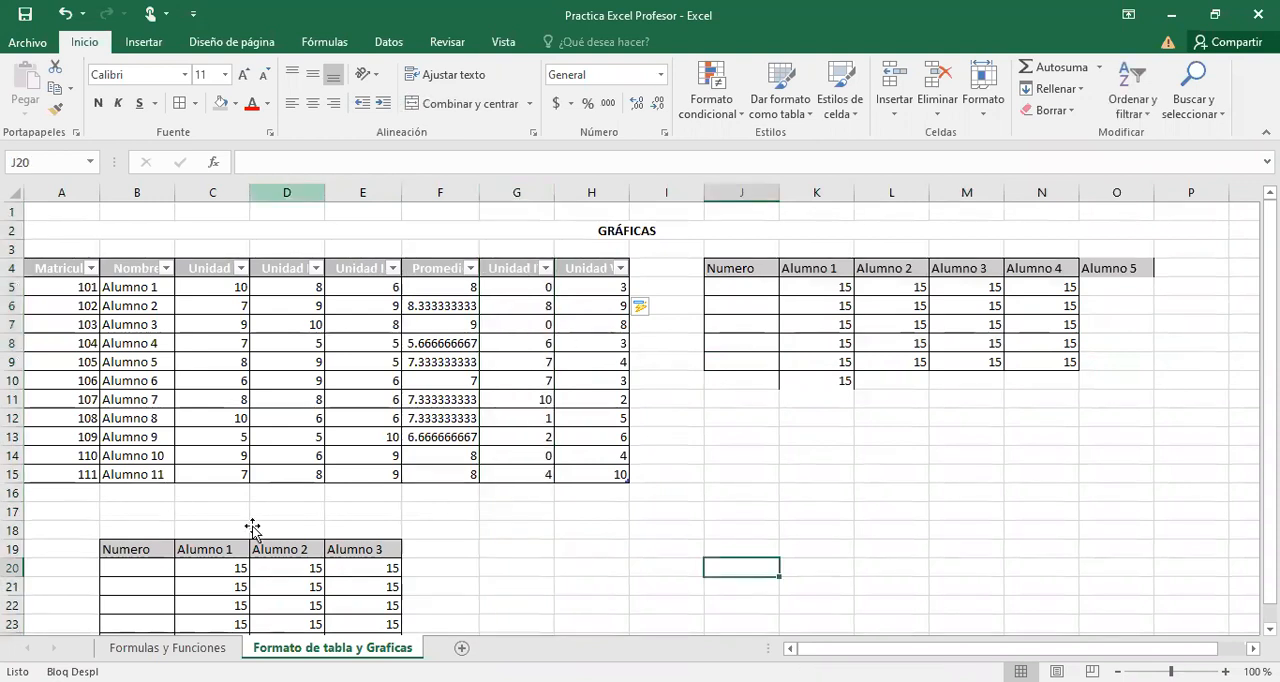
Delete the entire sheet column D and undo the deletion.
click(287, 193)
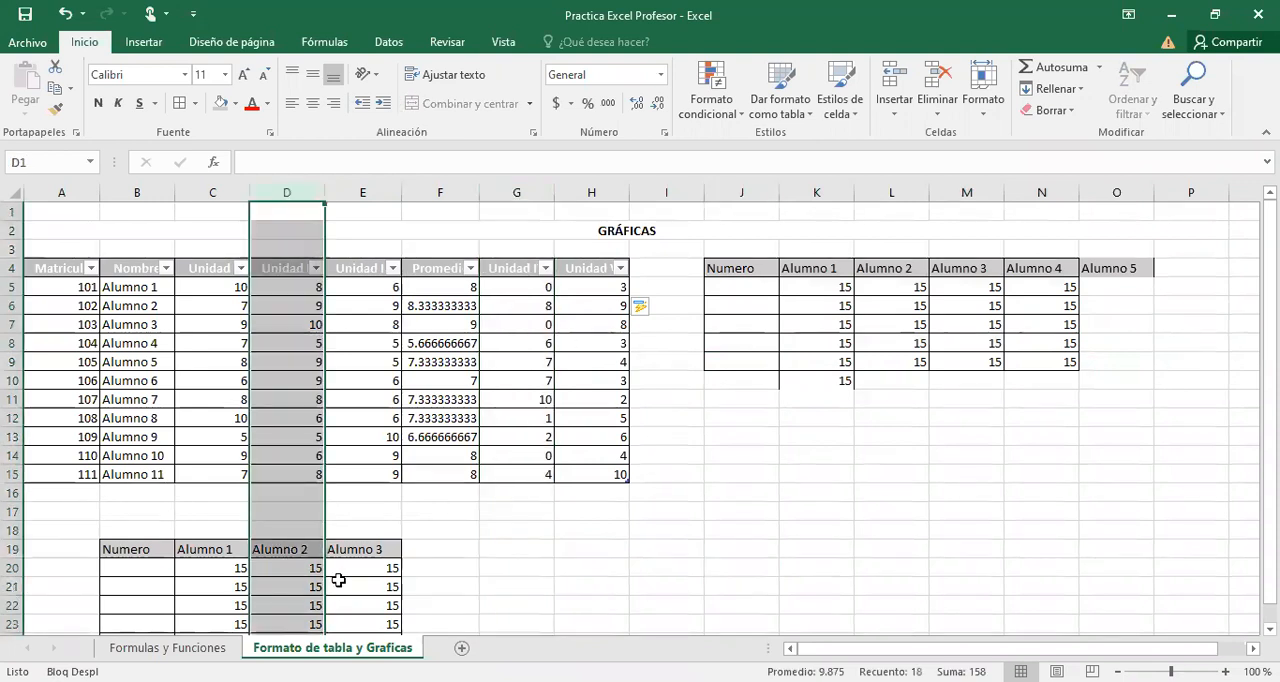
right_click(289, 190)
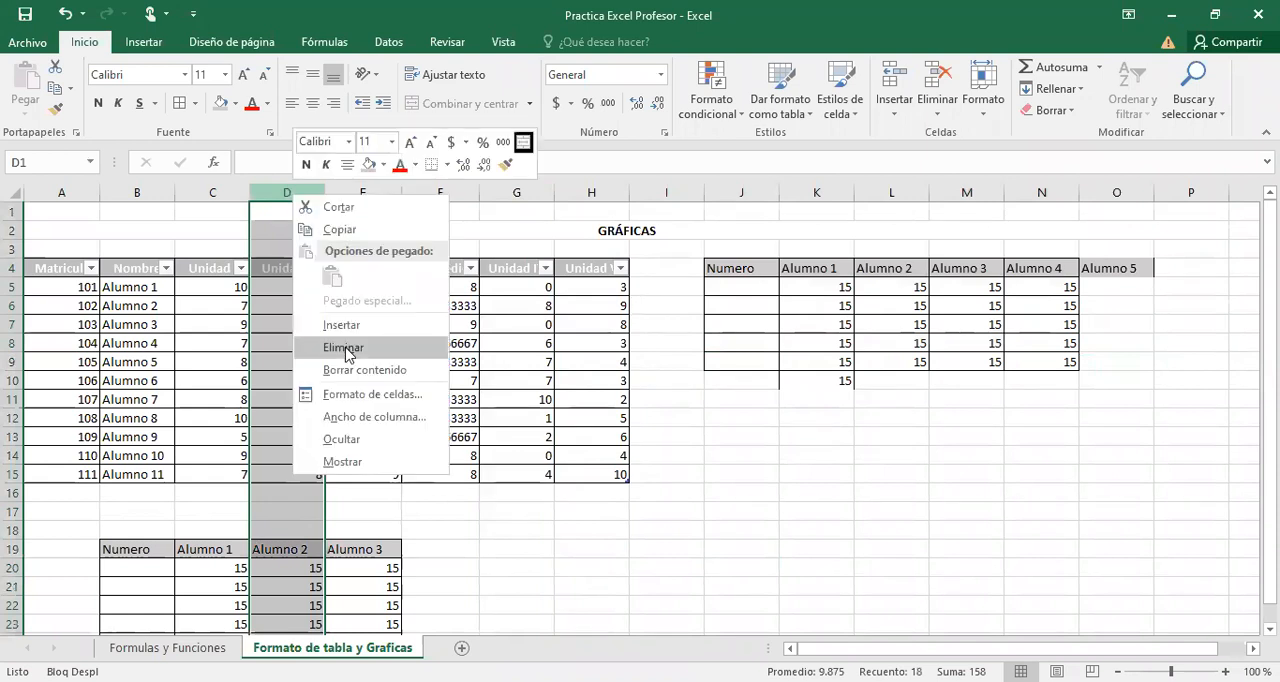
click(343, 347)
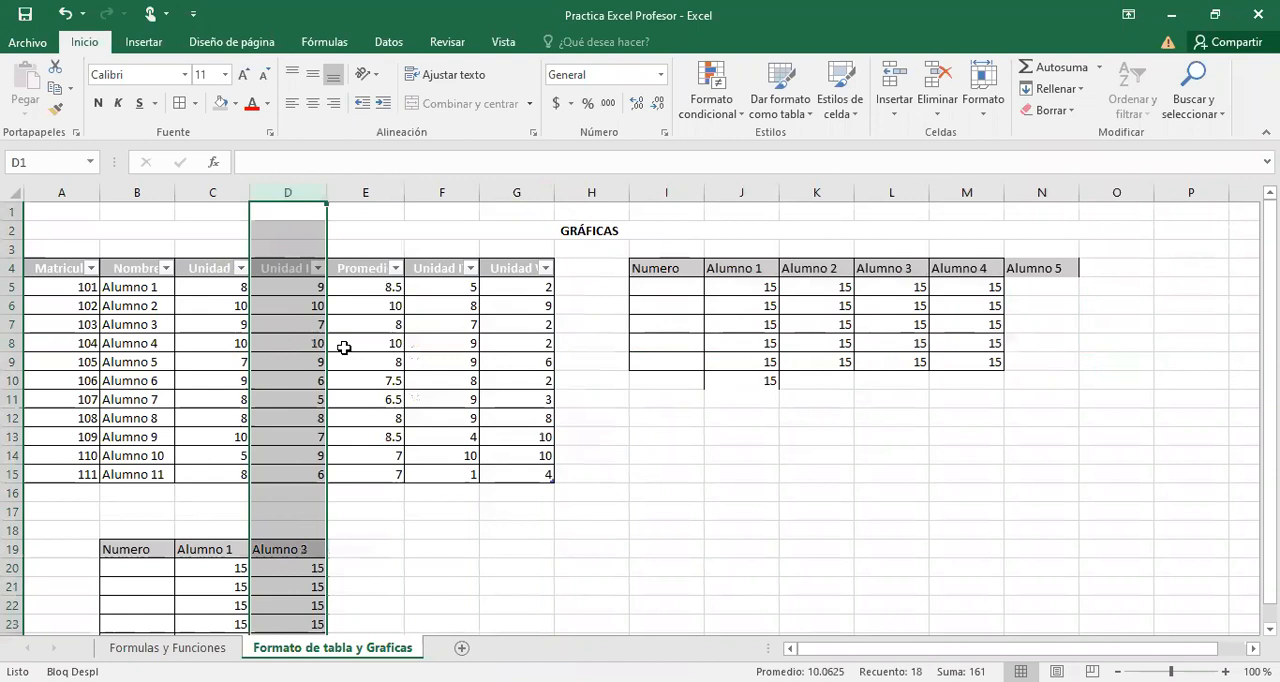
key(ctrl+z)
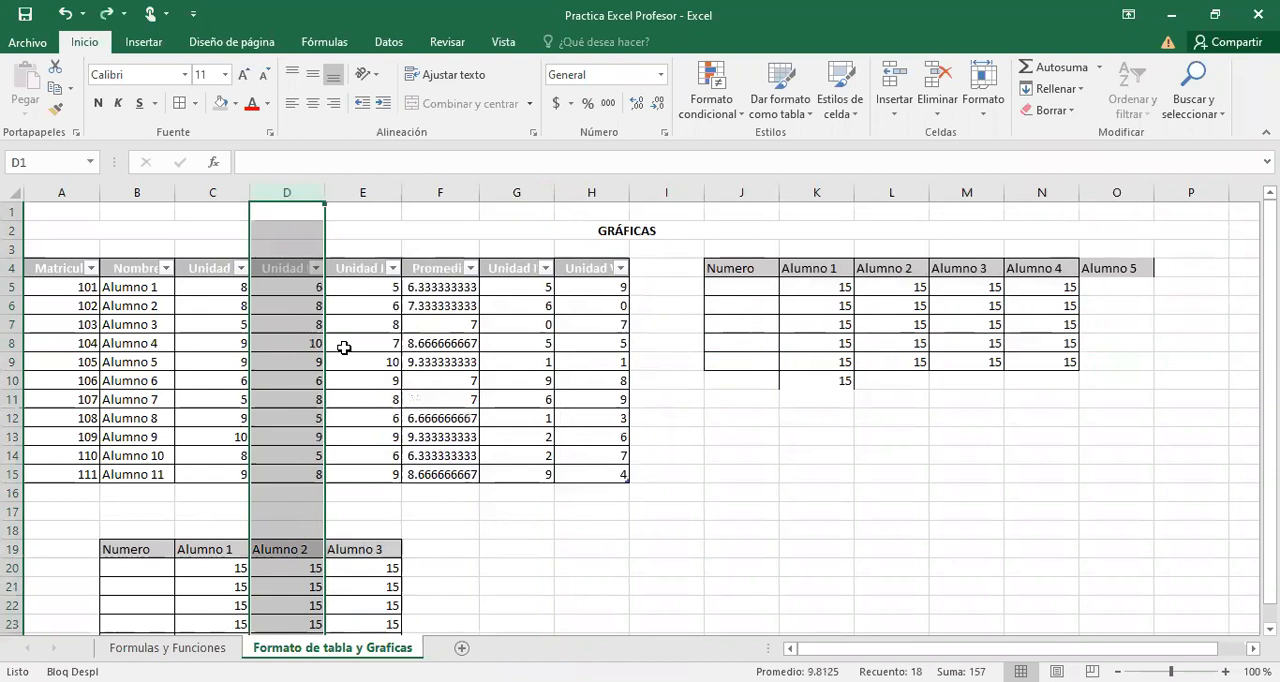
Move the Unidad IV column of the student table, header included, in front of the Promedio column.
click(522, 258)
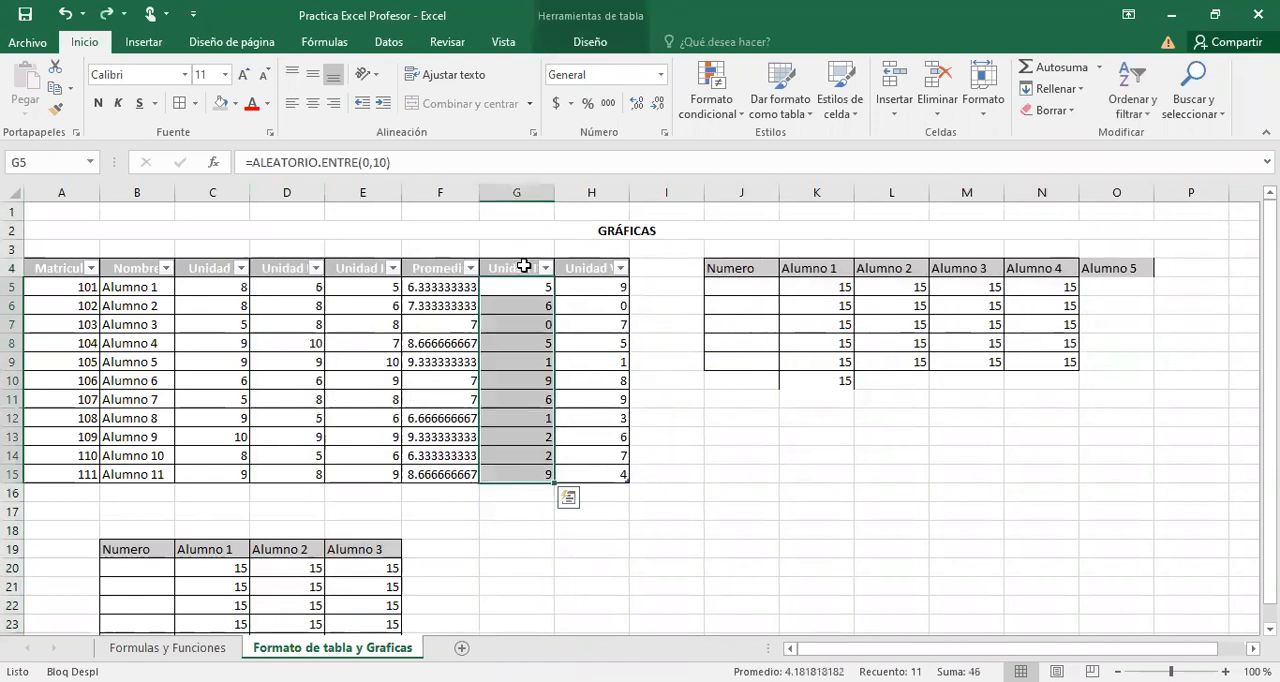
click(523, 265)
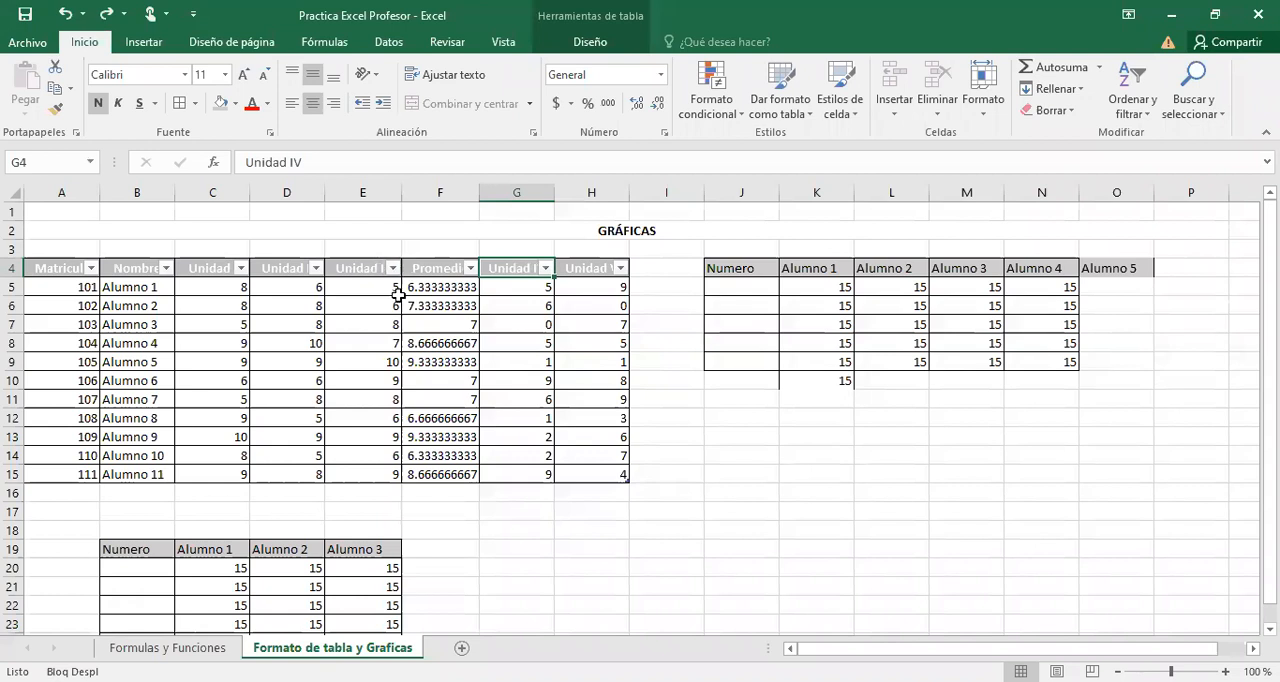
click(531, 262)
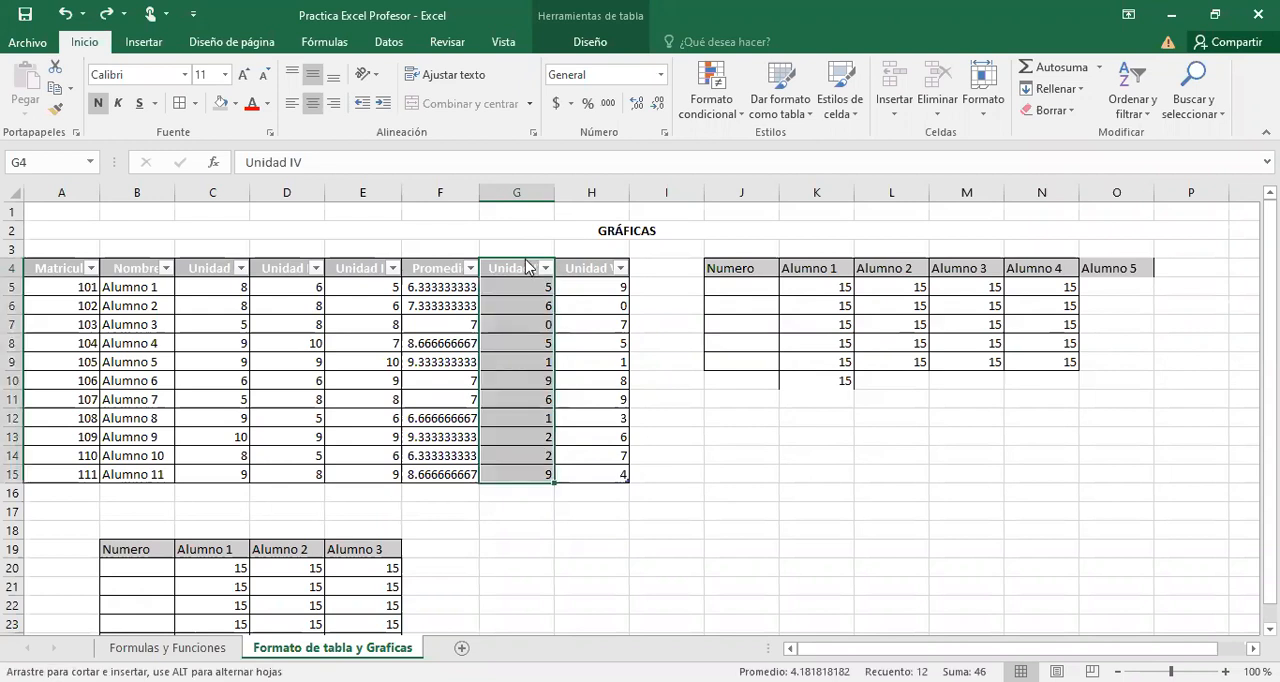
drag(423, 271, 421, 269)
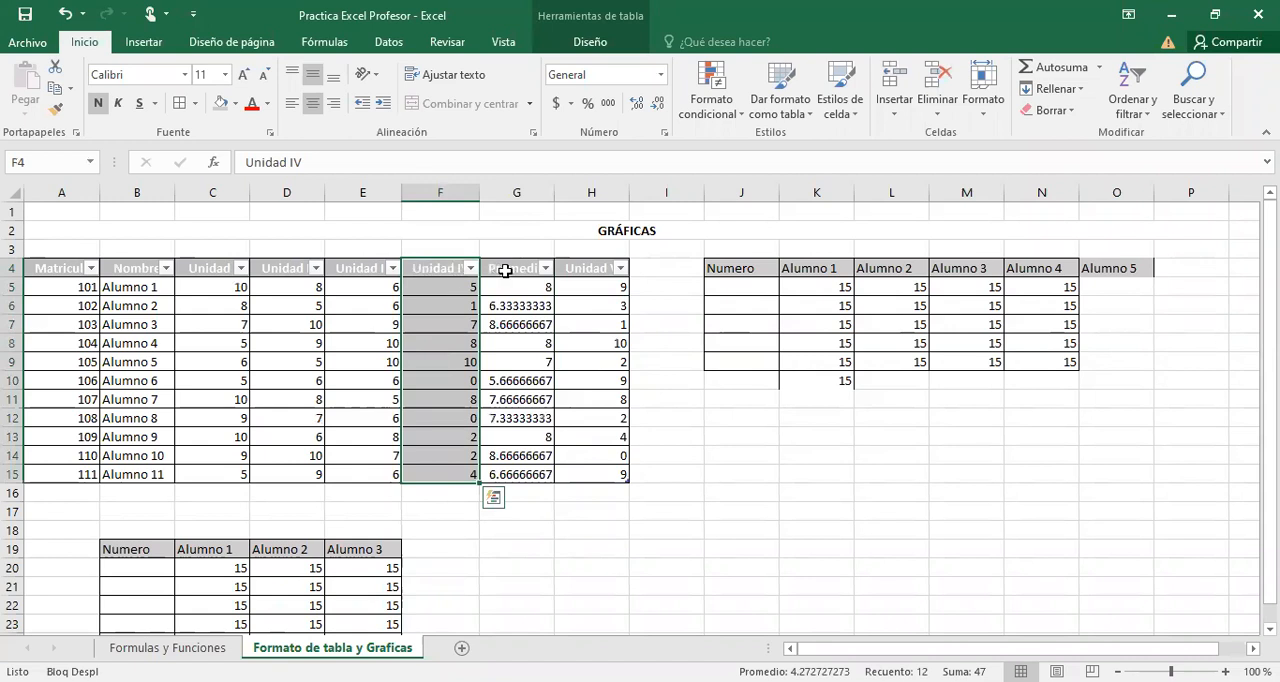
Move the Unidad V column of the student table, header included, between Unidad IV and Promedio.
click(585, 267)
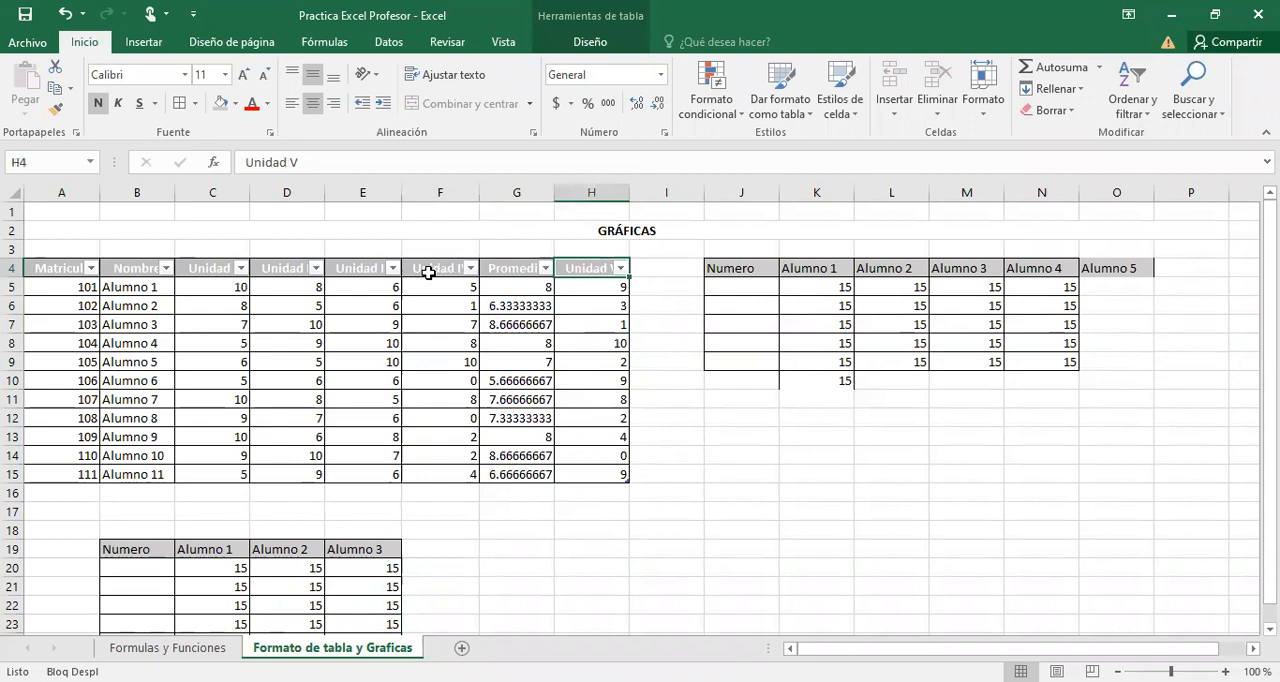
click(612, 266)
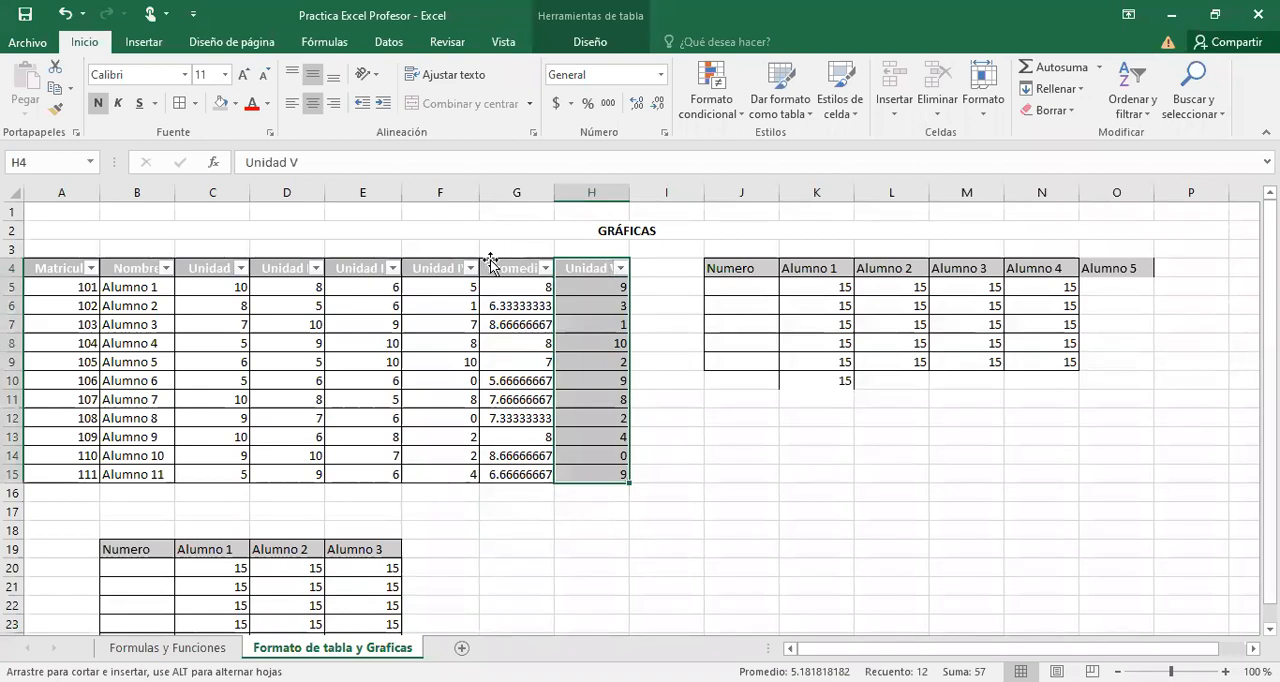
drag(491, 263, 491, 263)
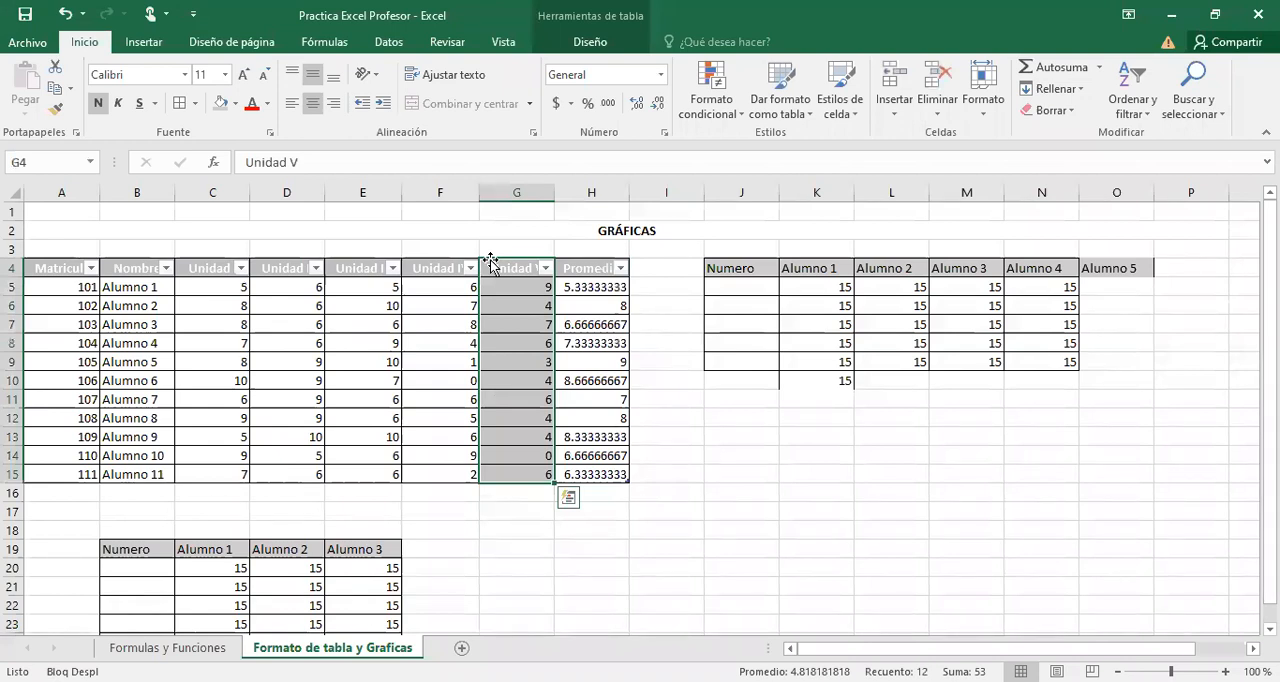
click(715, 224)
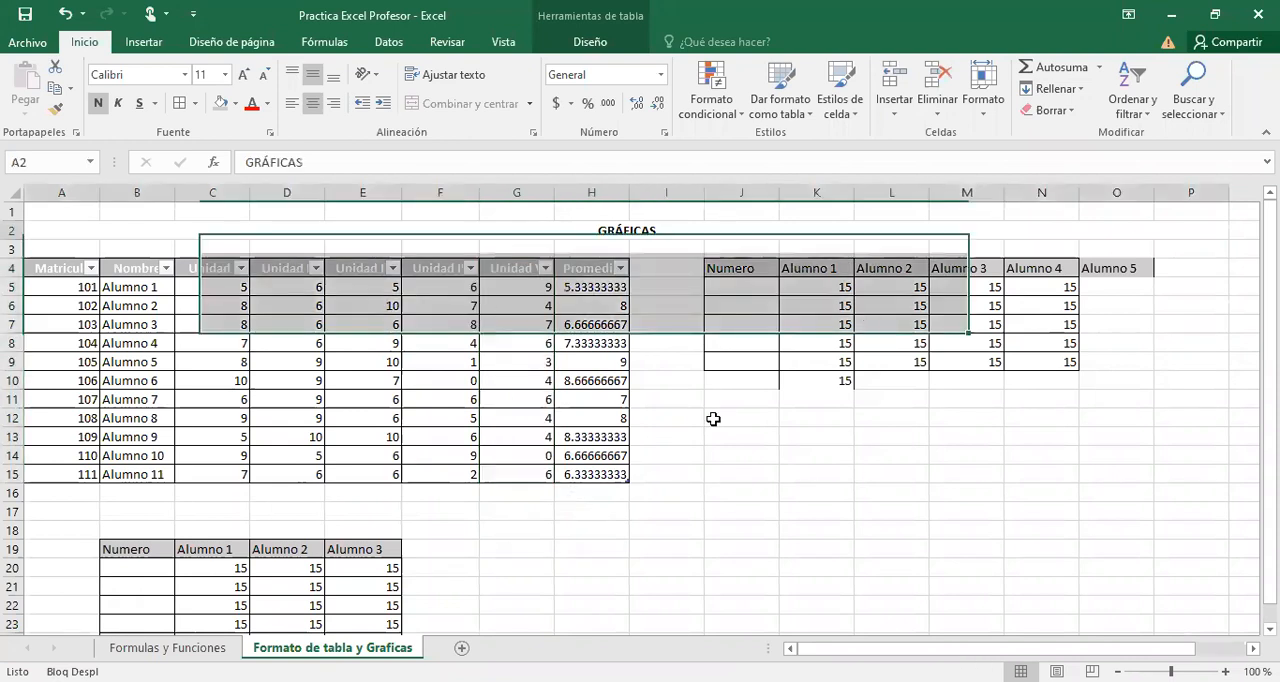
click(237, 582)
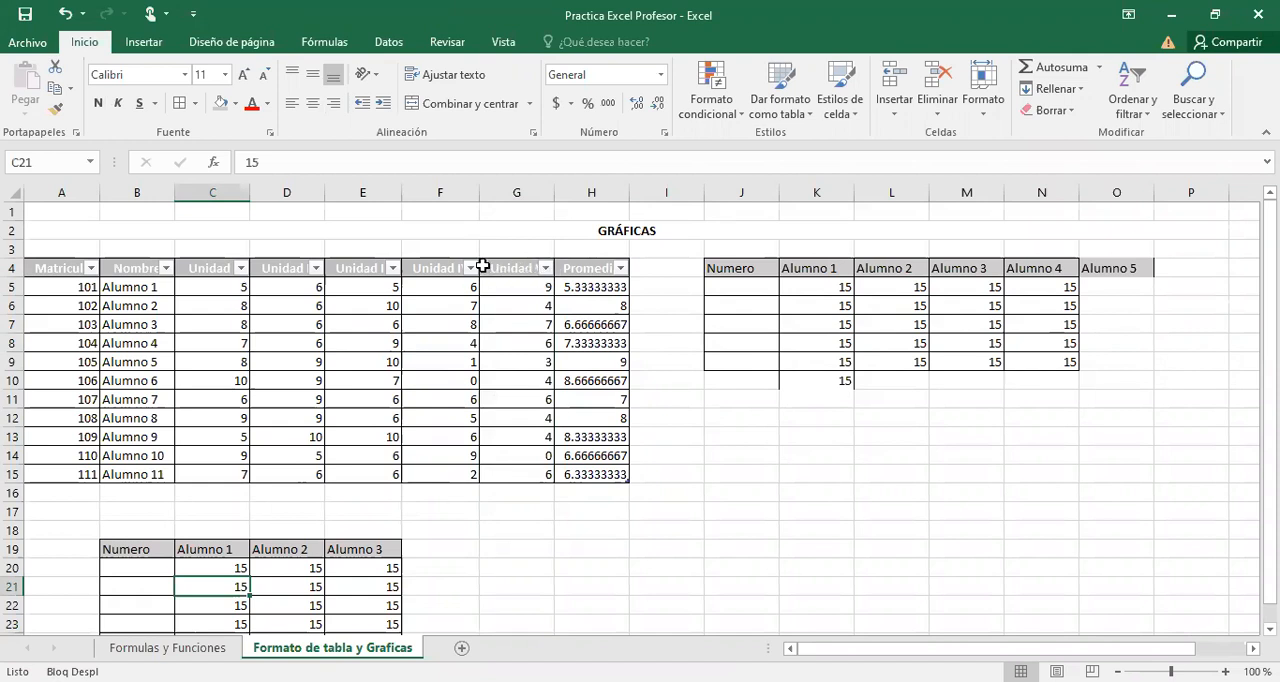
Select the whole Promedio column of the student table, including its header.
click(612, 272)
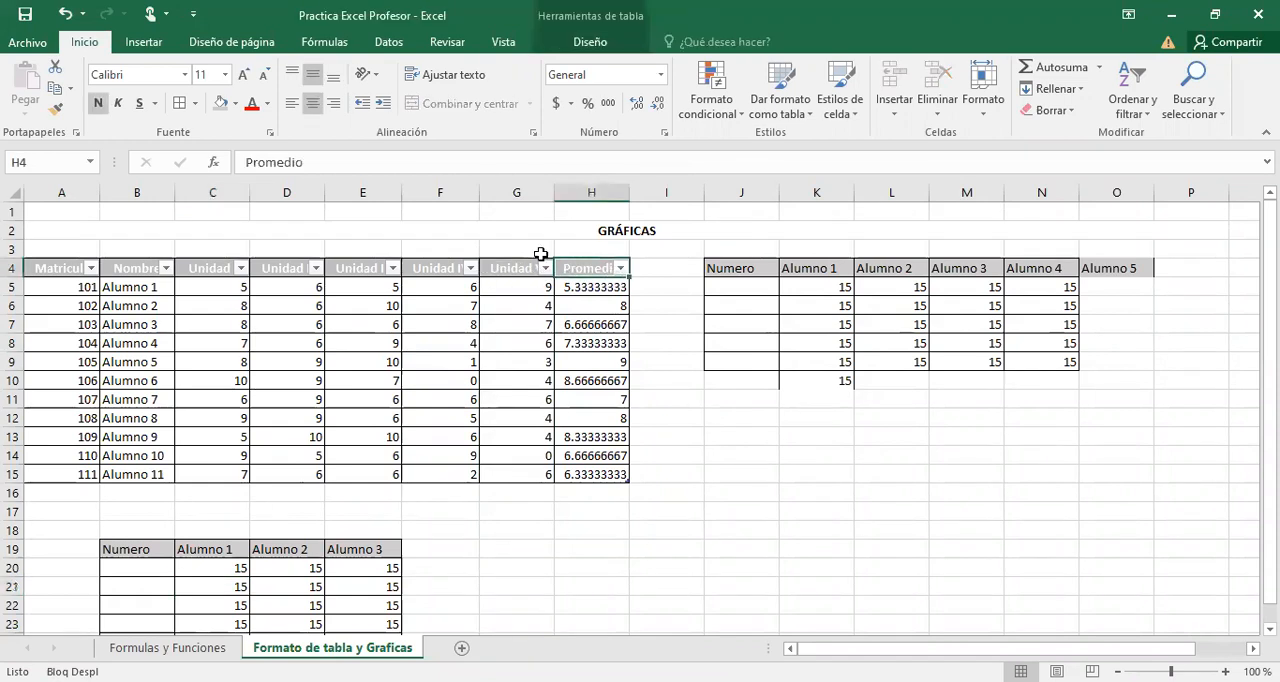
click(614, 264)
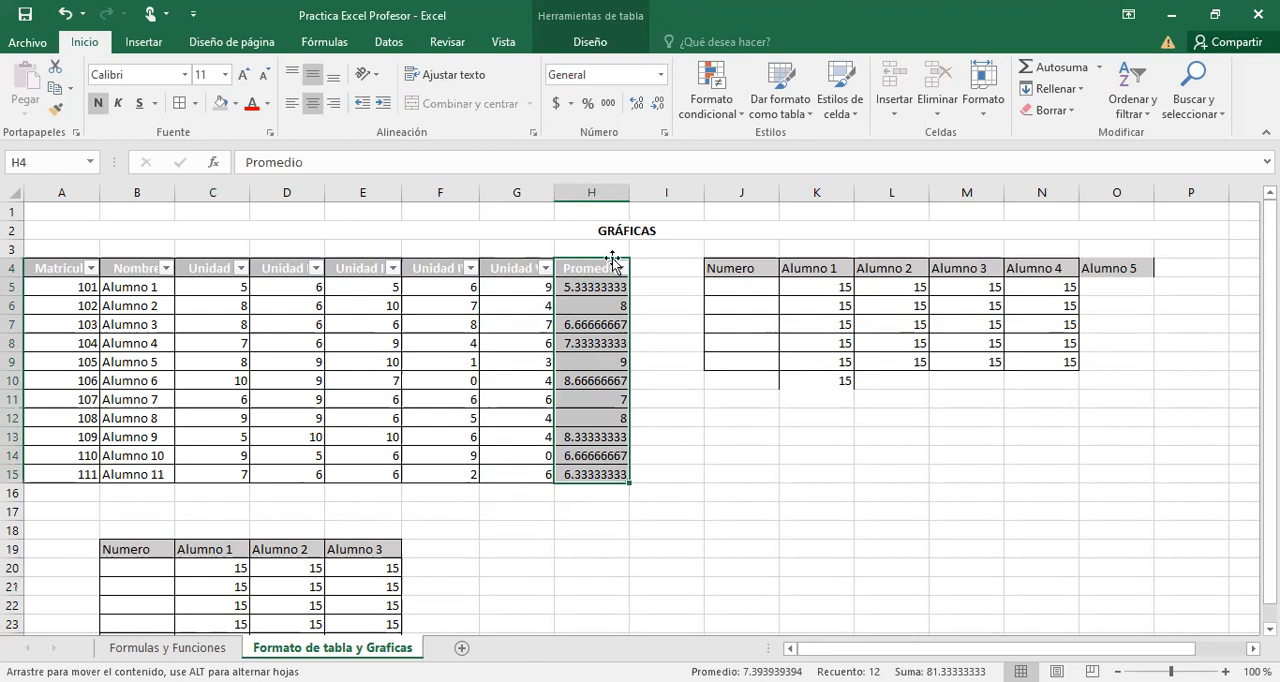
click(612, 260)
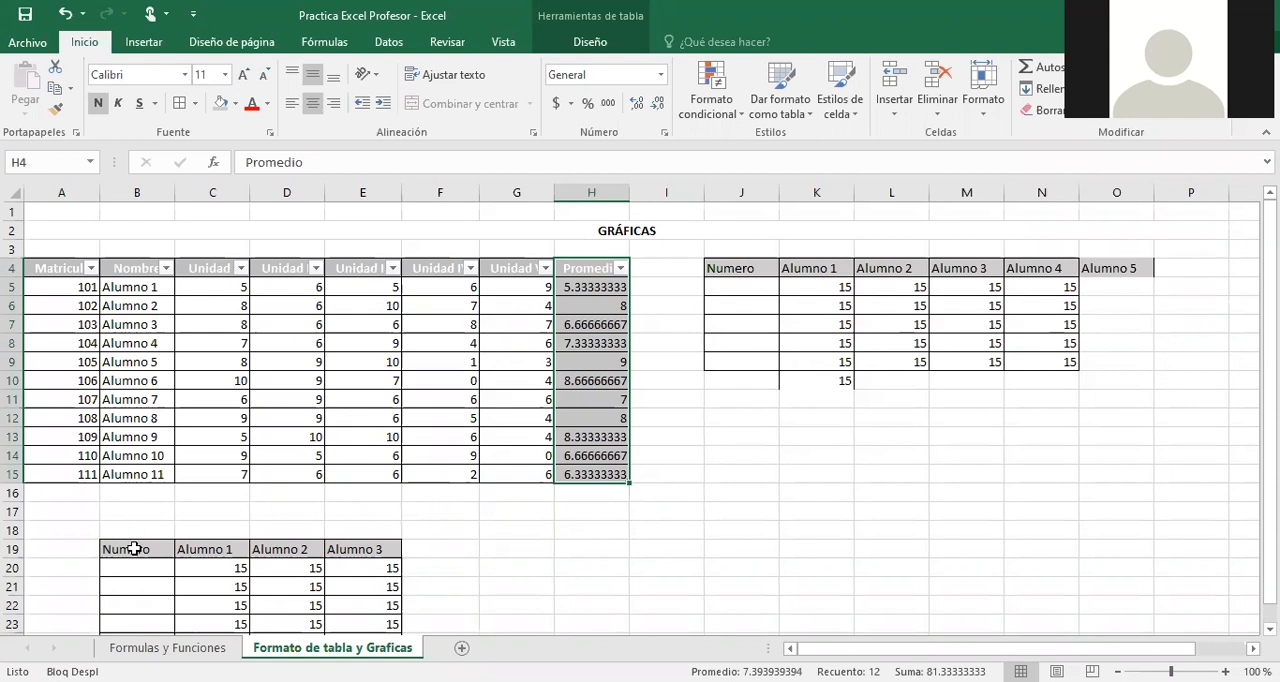
Move the manually formatted range B19:E24 so that it starts at cell D19.
drag(137, 549, 395, 604)
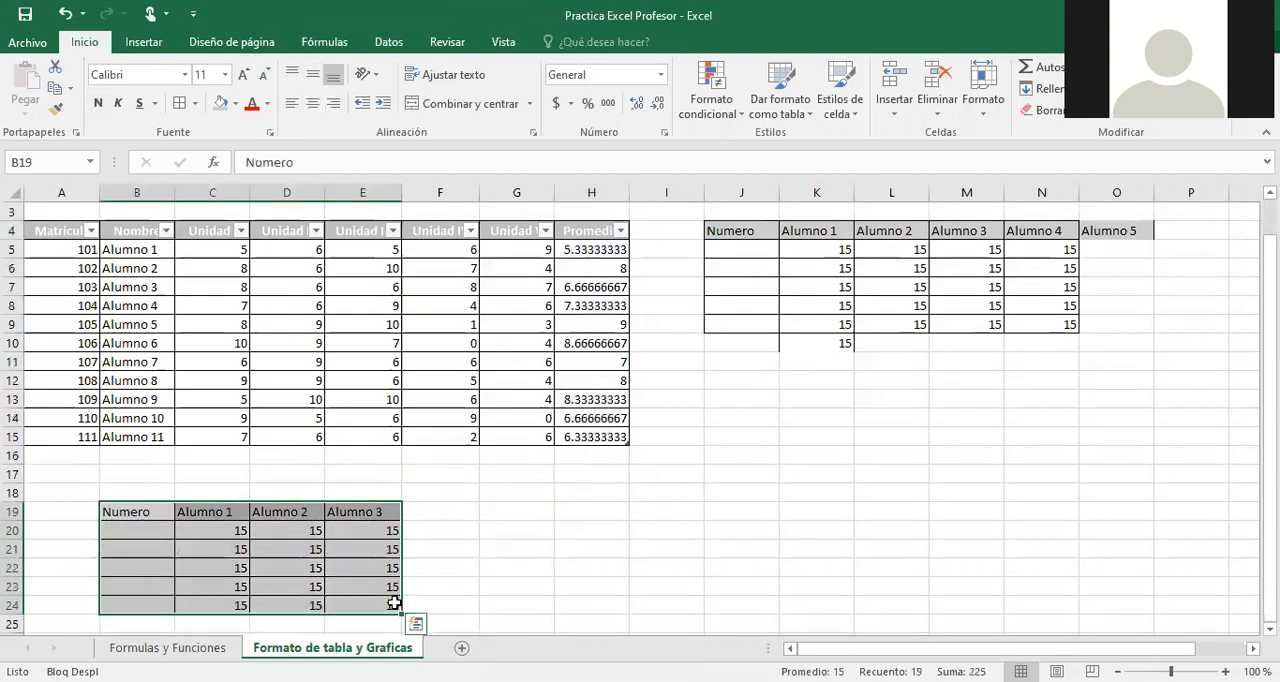
key(ctrl+c)
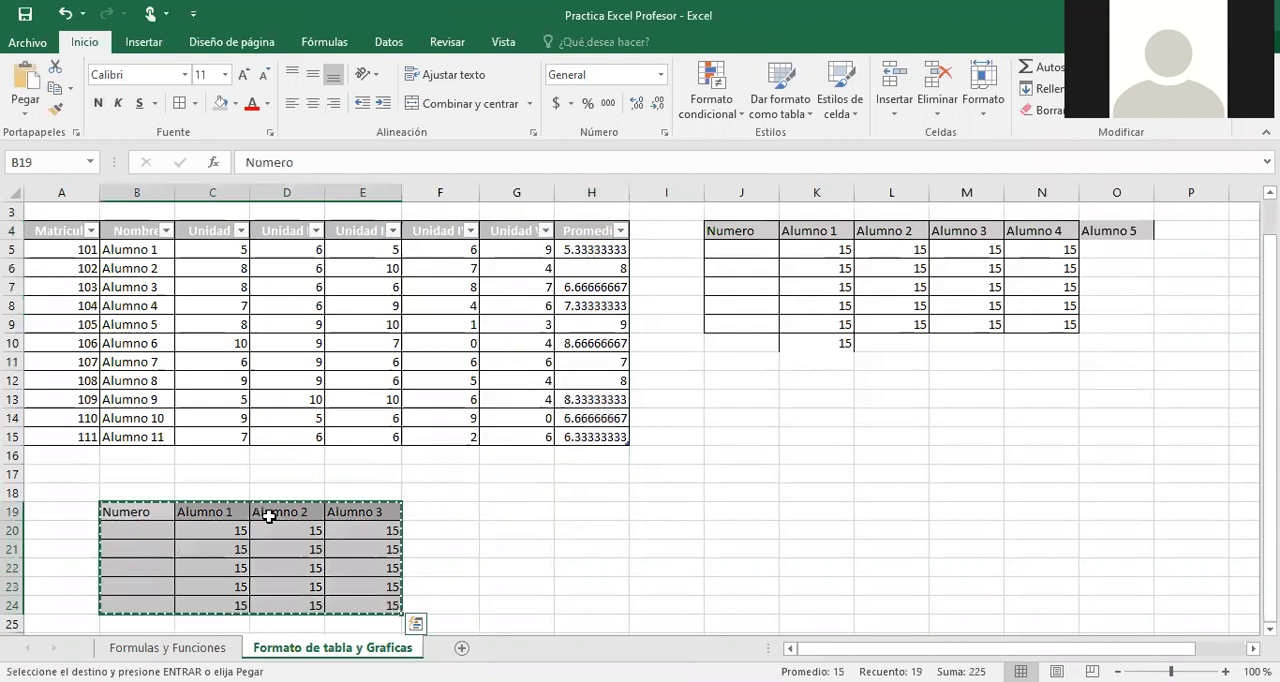
click(268, 516)
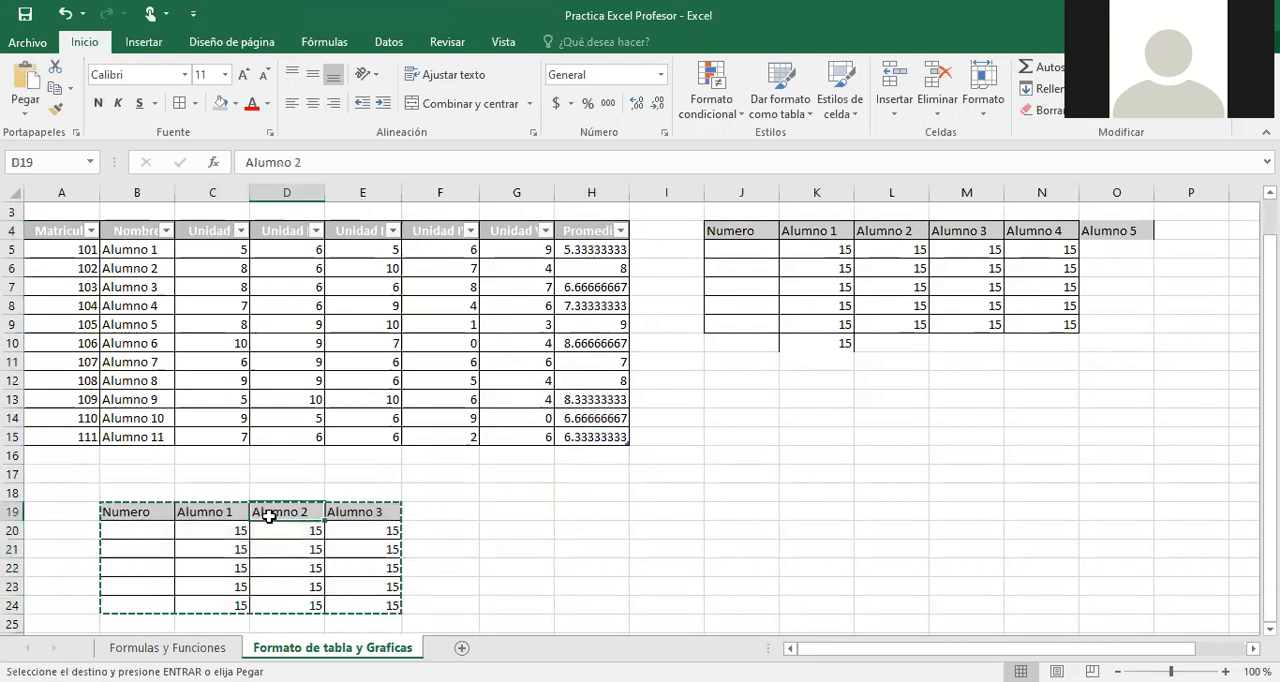
key(Return)
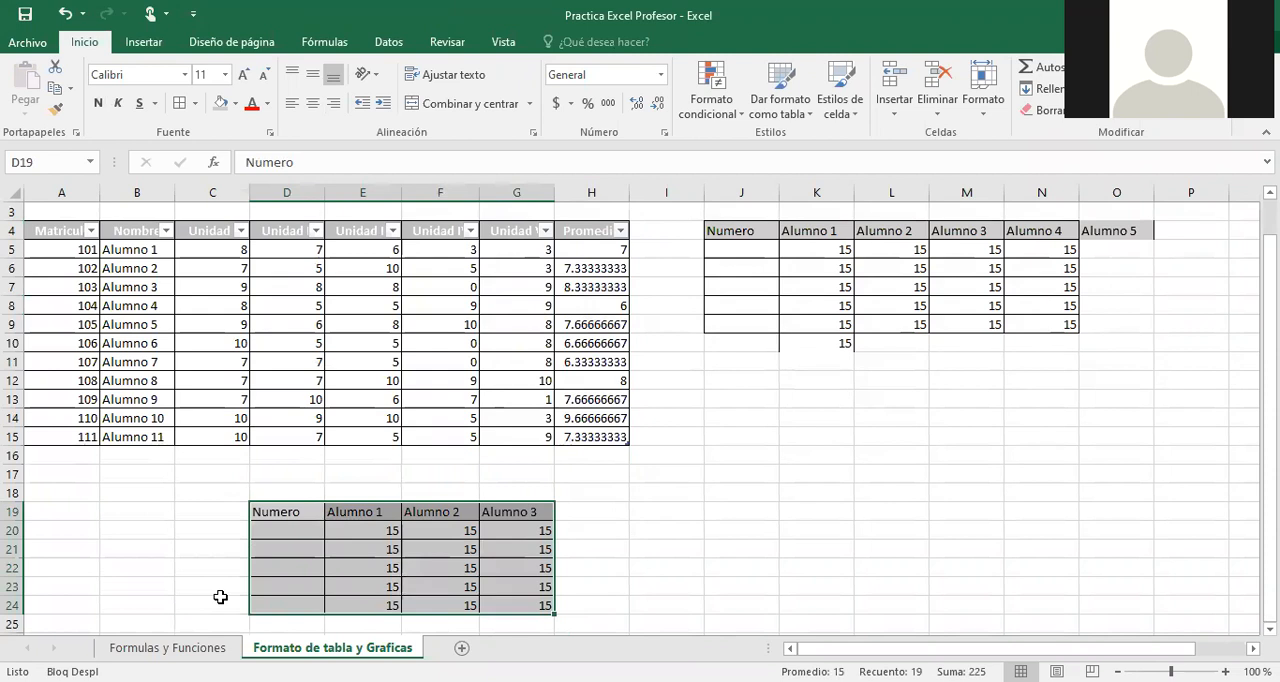
click(220, 597)
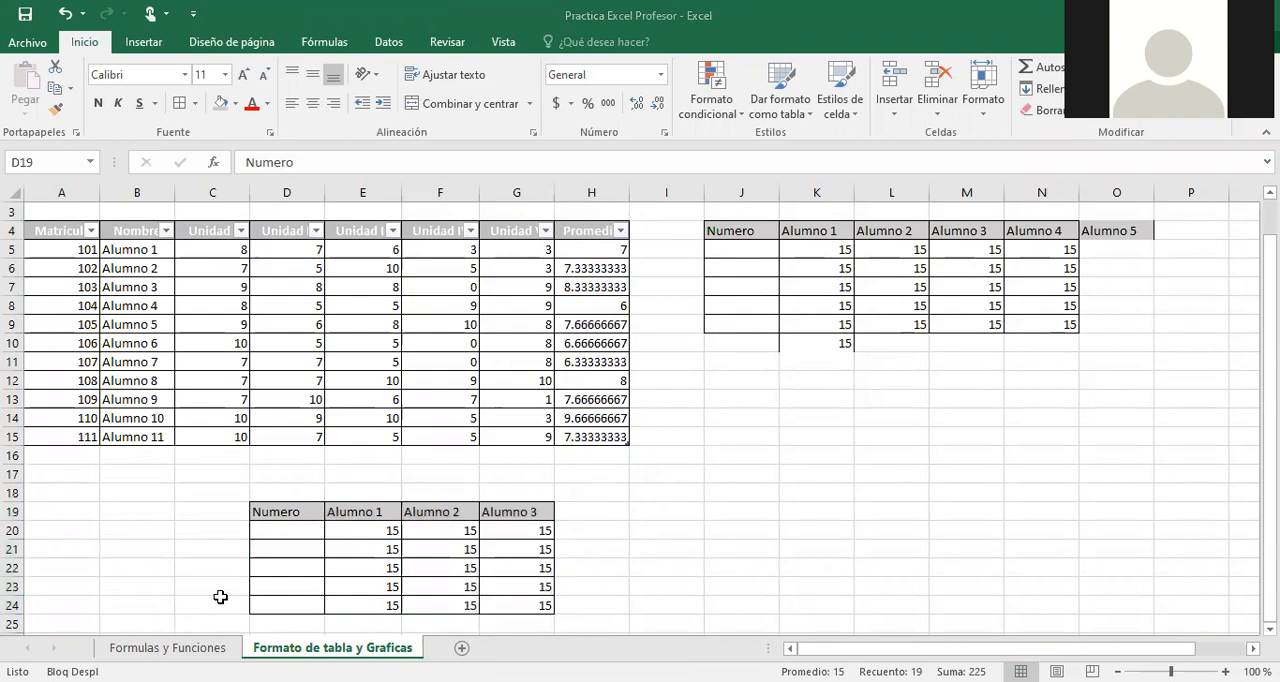
Examine when the table design options are available by selecting cells inside and outside the student table.
click(63, 234)
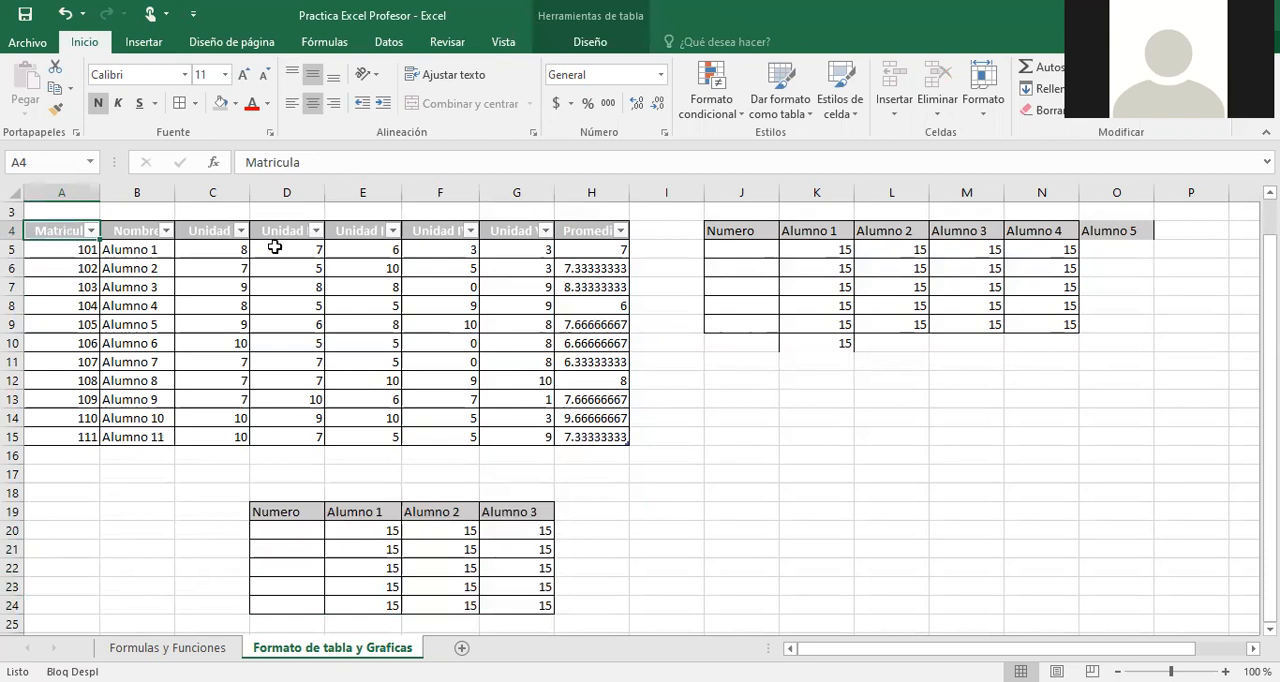
click(319, 290)
click(57, 226)
click(287, 306)
click(57, 235)
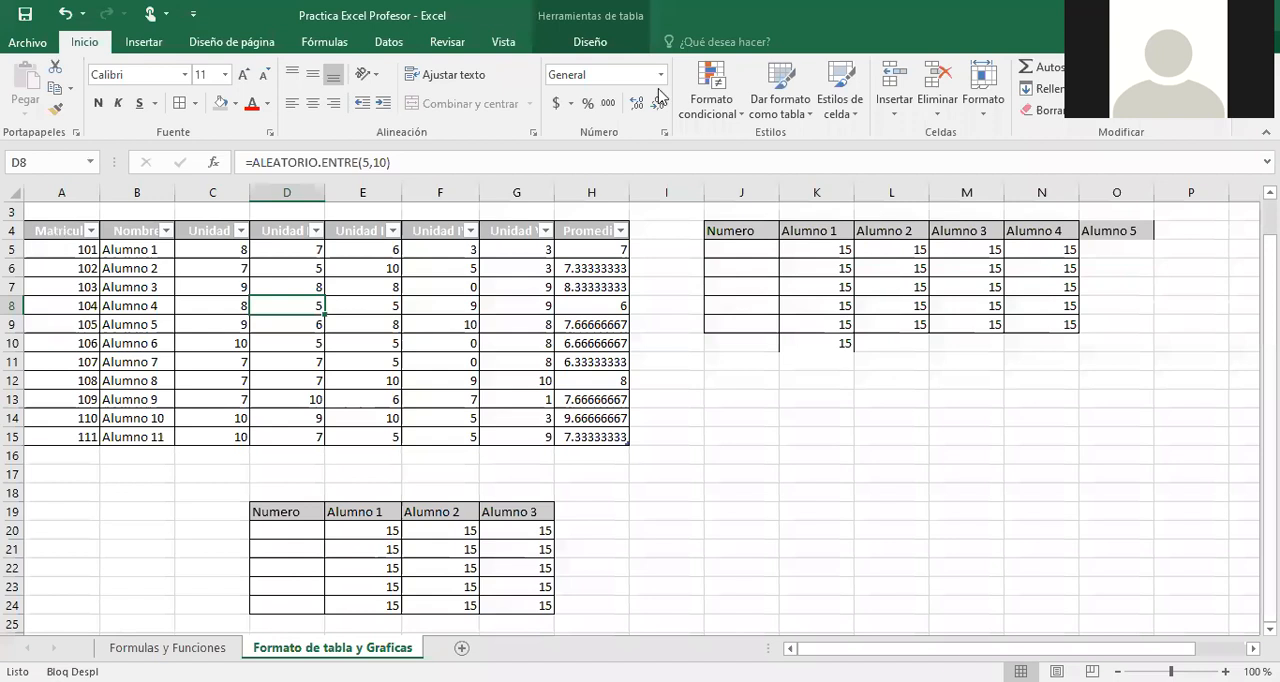
click(589, 43)
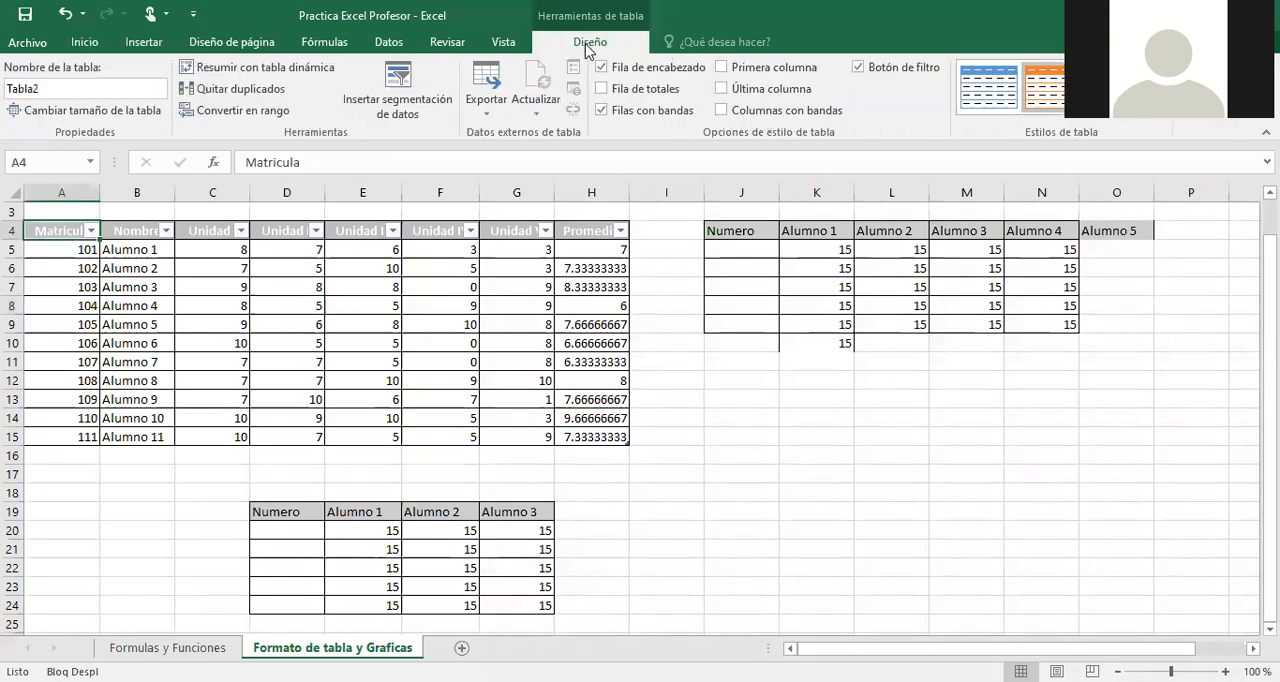
click(807, 365)
click(781, 594)
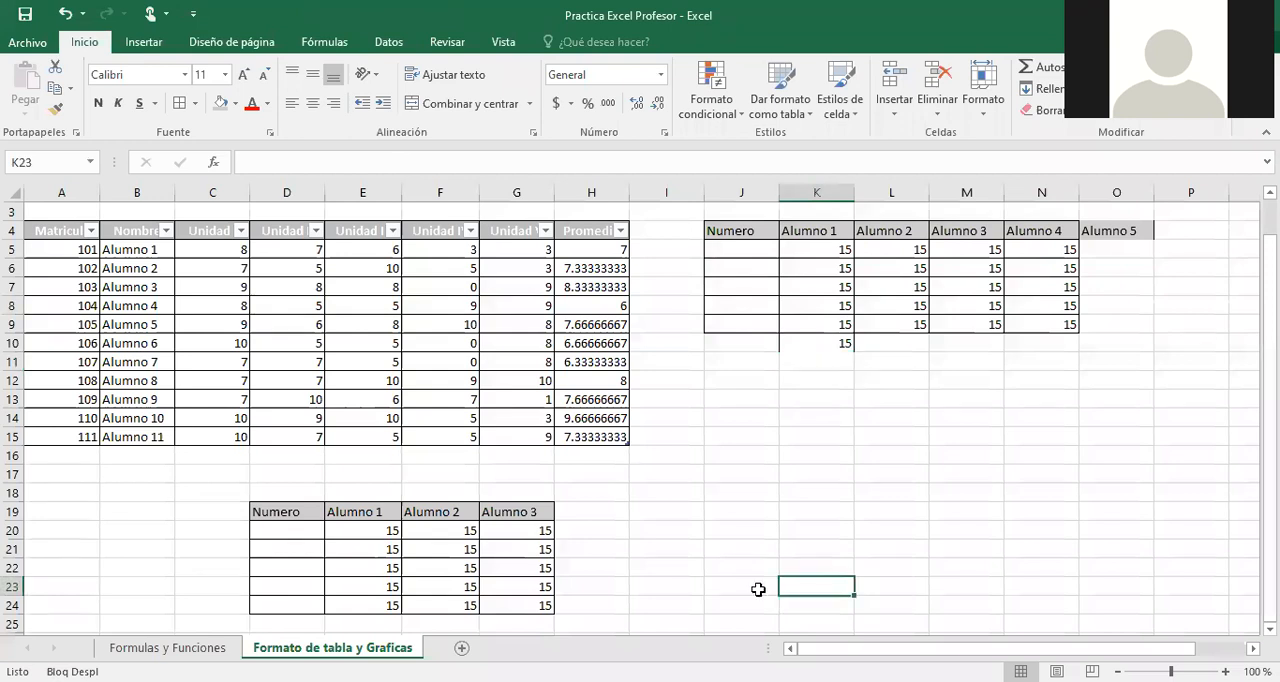
click(354, 329)
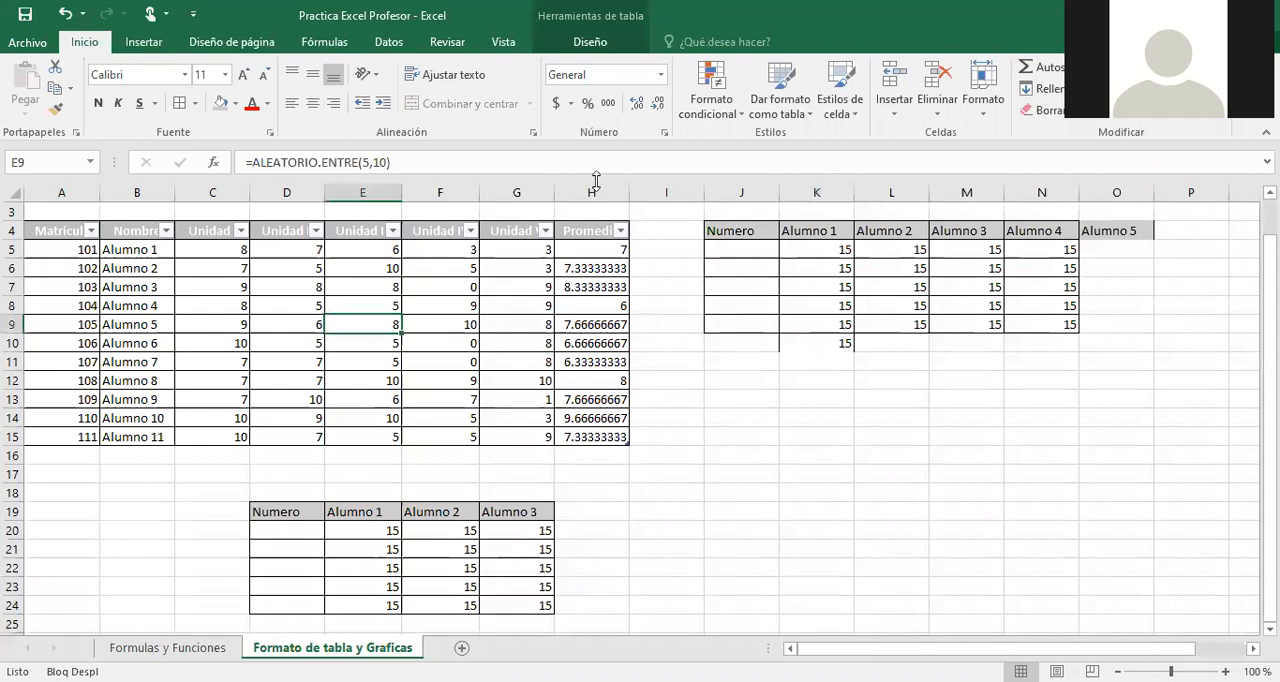
click(590, 42)
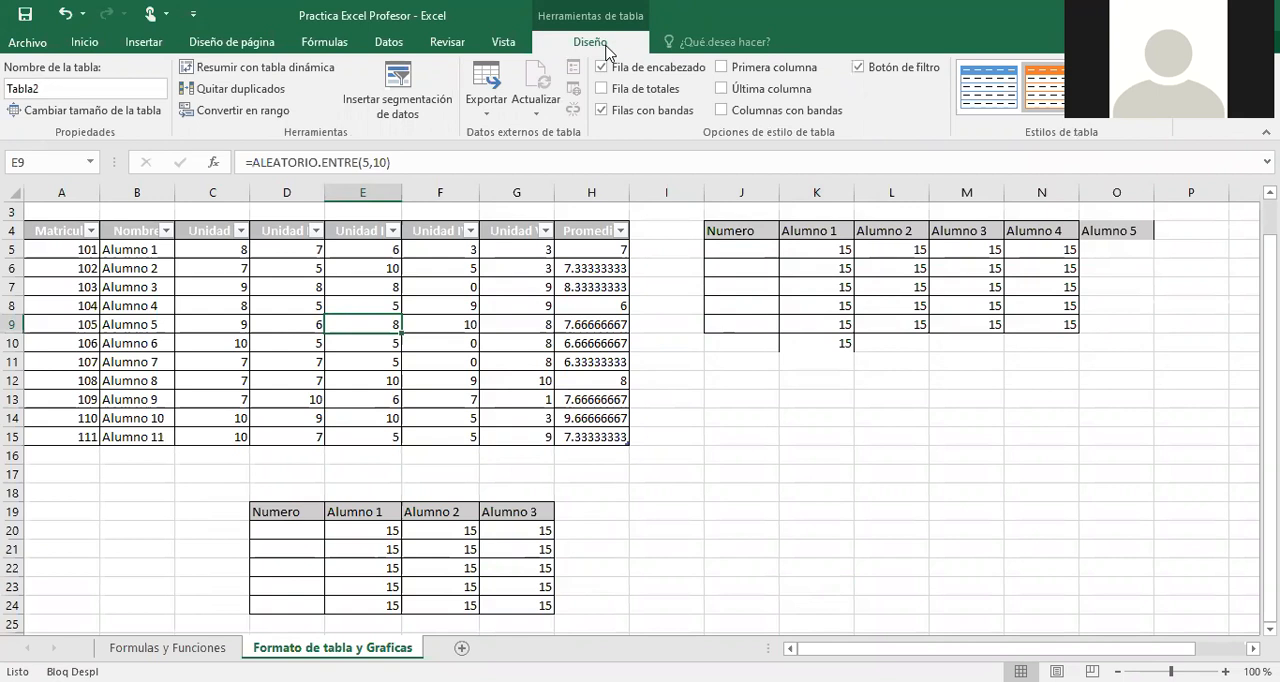
Total the Alumno 3 column of the manually formatted table by entering =SUMA(M5:M9) in M10.
click(968, 345)
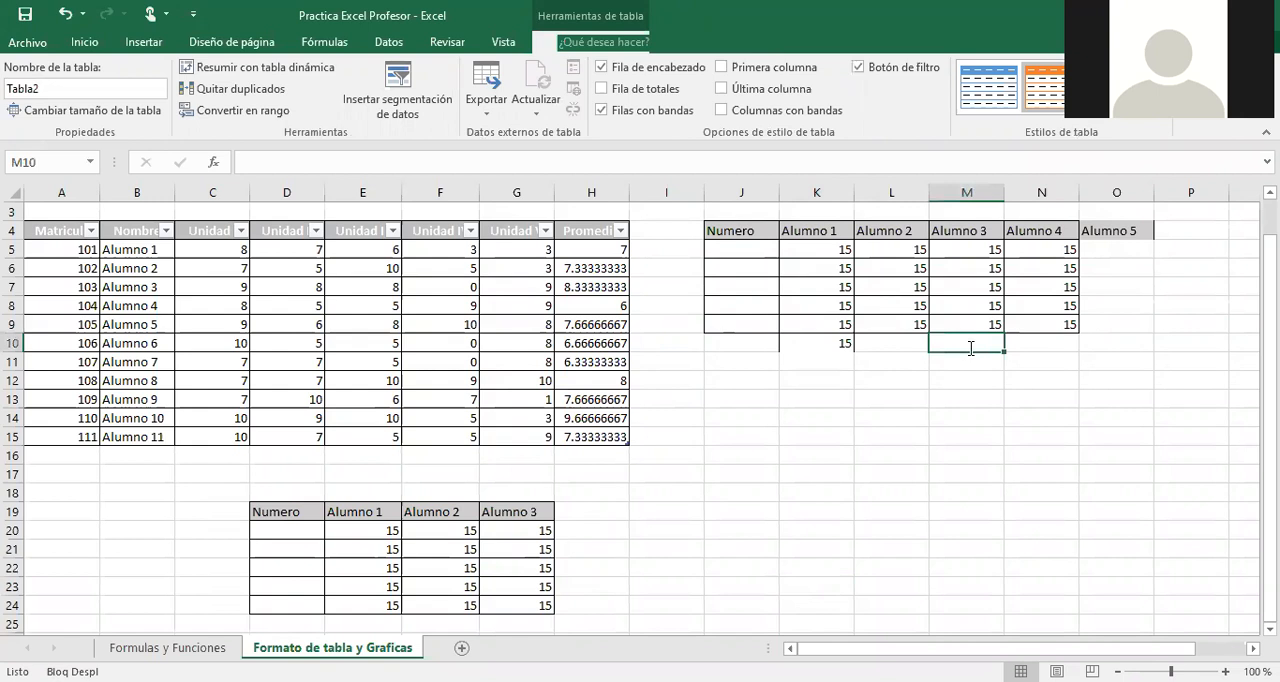
text(=)
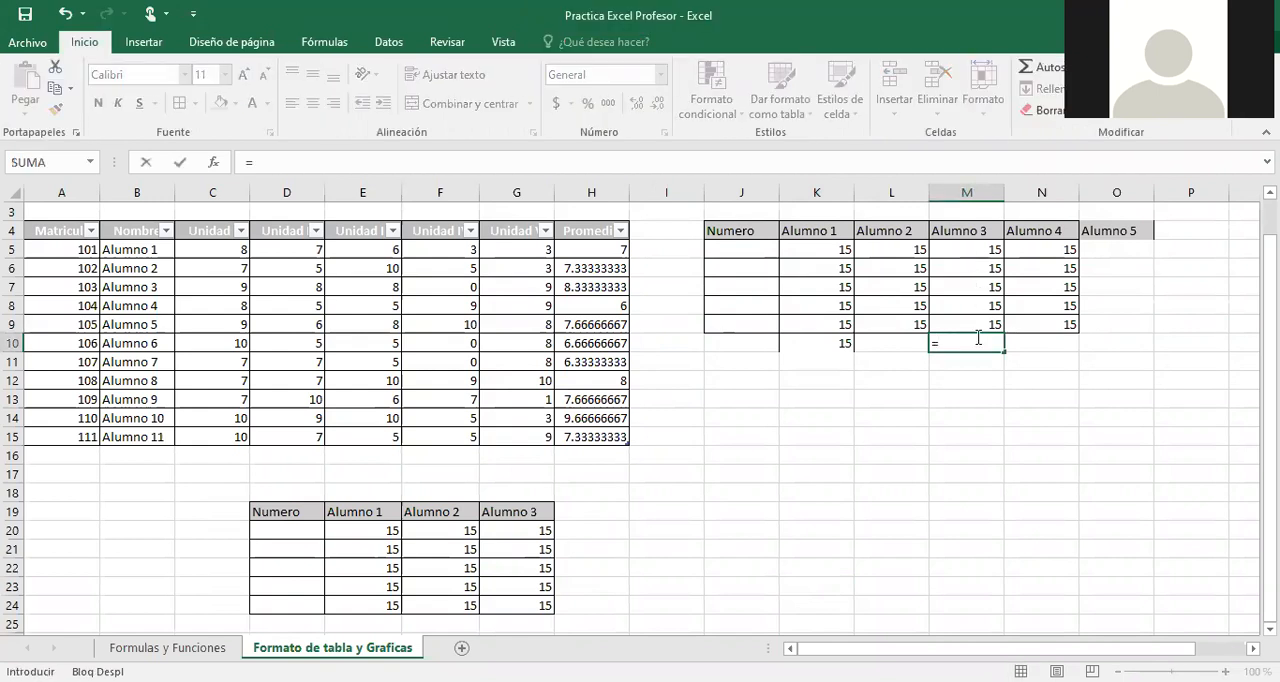
text(suma)
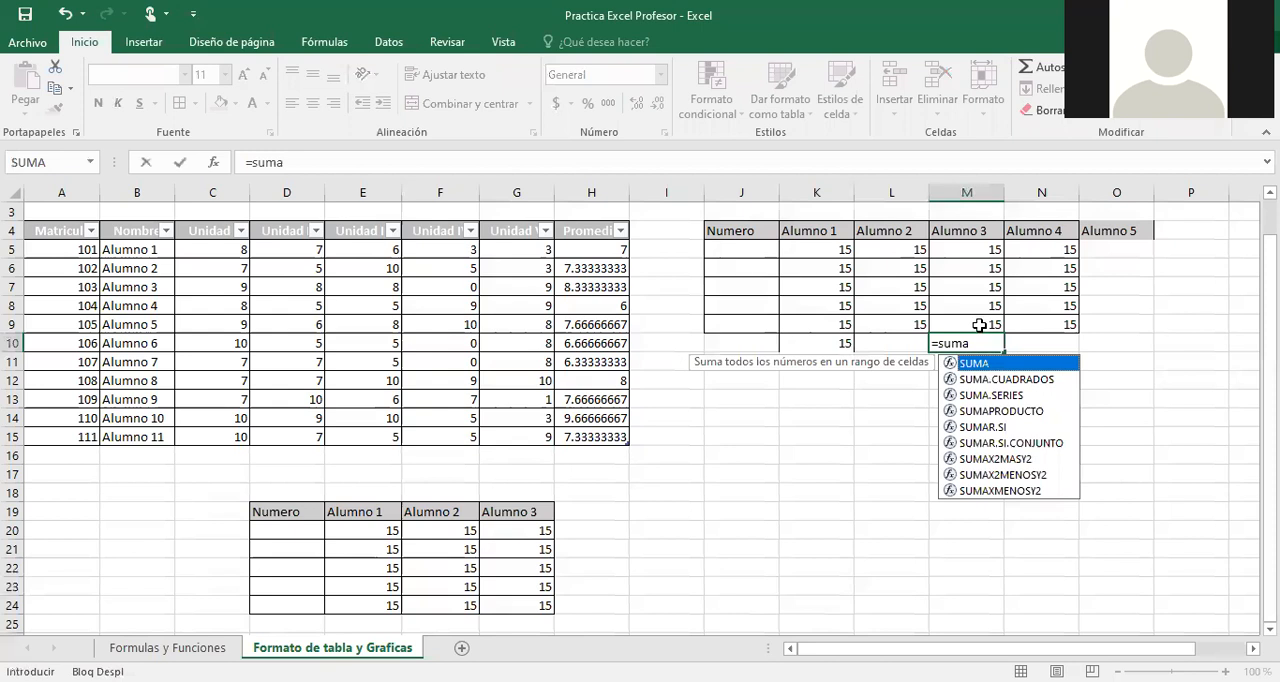
key(alt+equal)
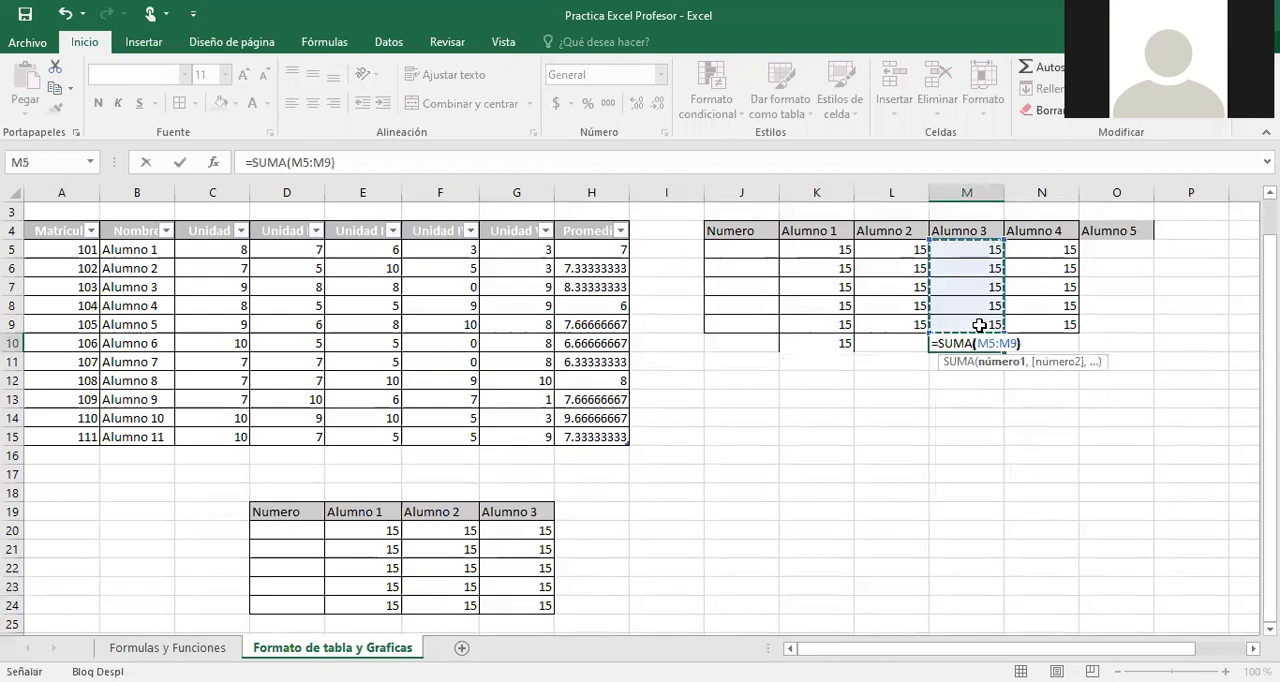
key(Return)
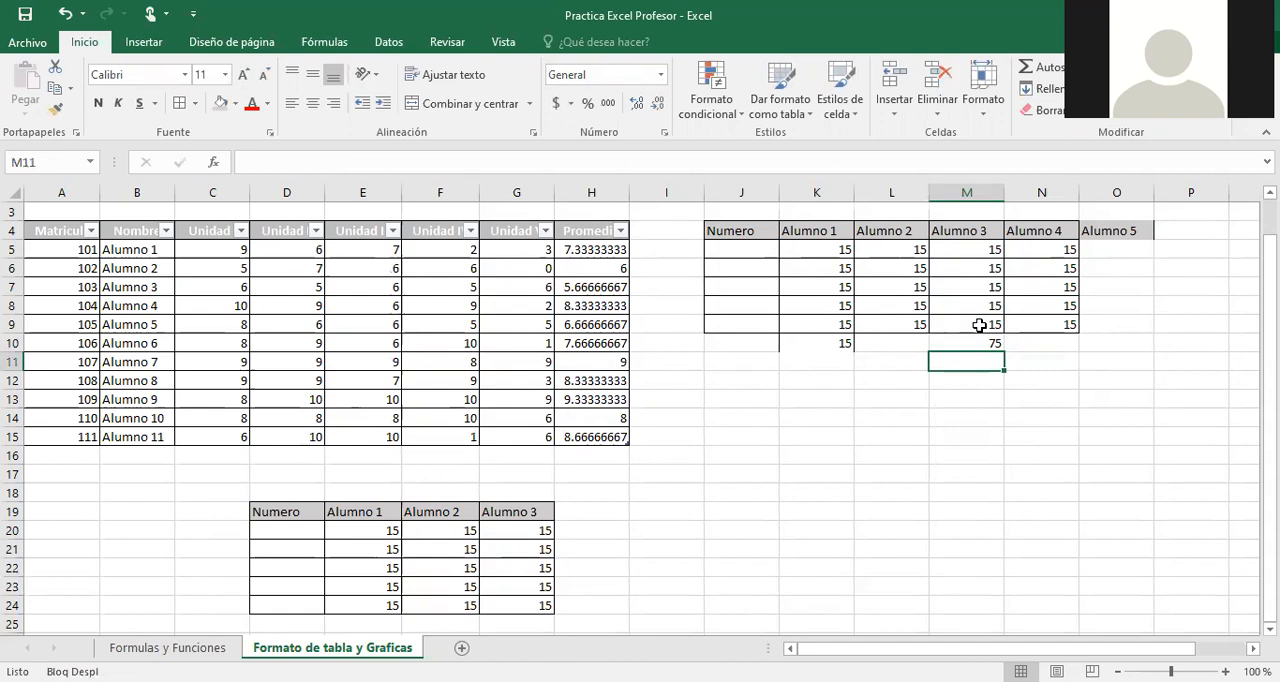
Turn on the totals row (Fila de totales) of the student table and inspect the Promedio total in H16.
click(387, 307)
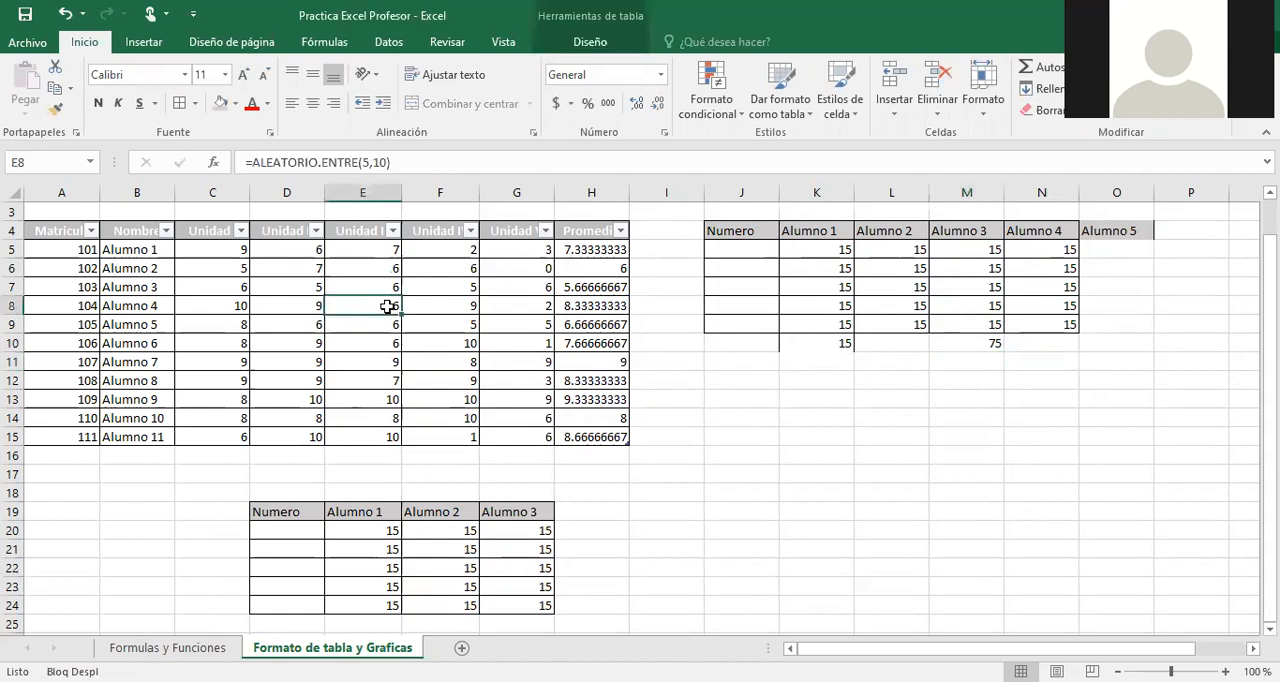
click(591, 42)
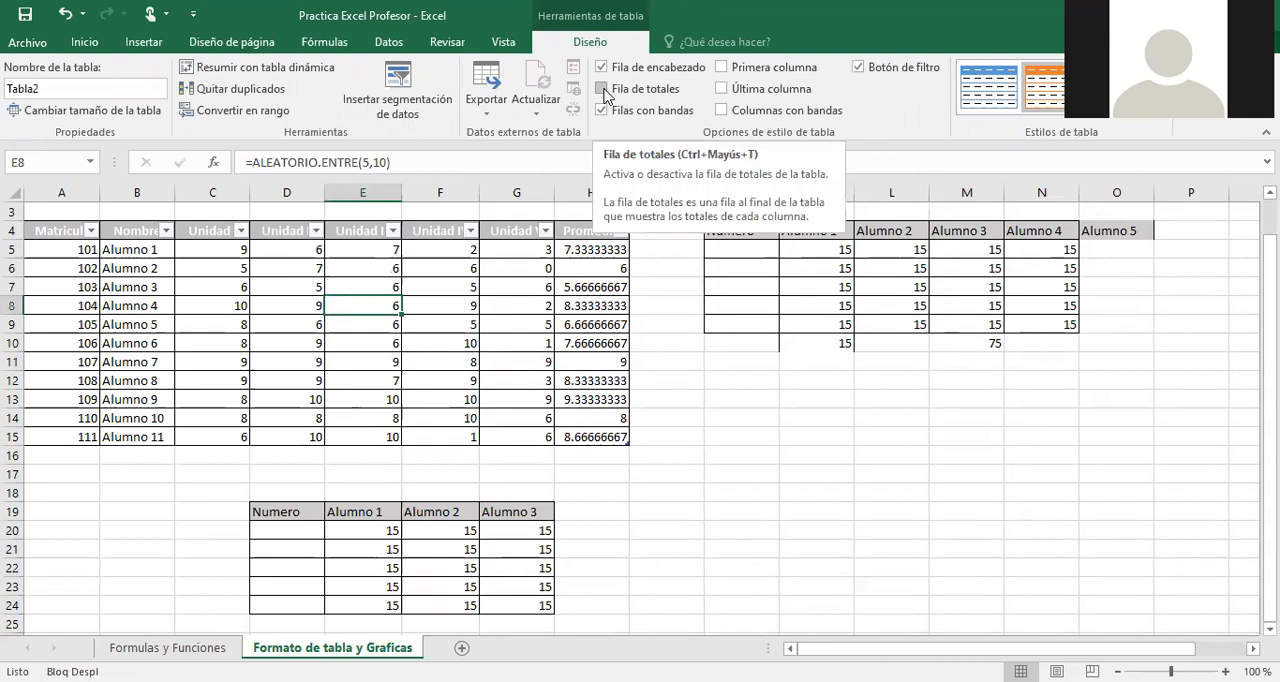
click(603, 91)
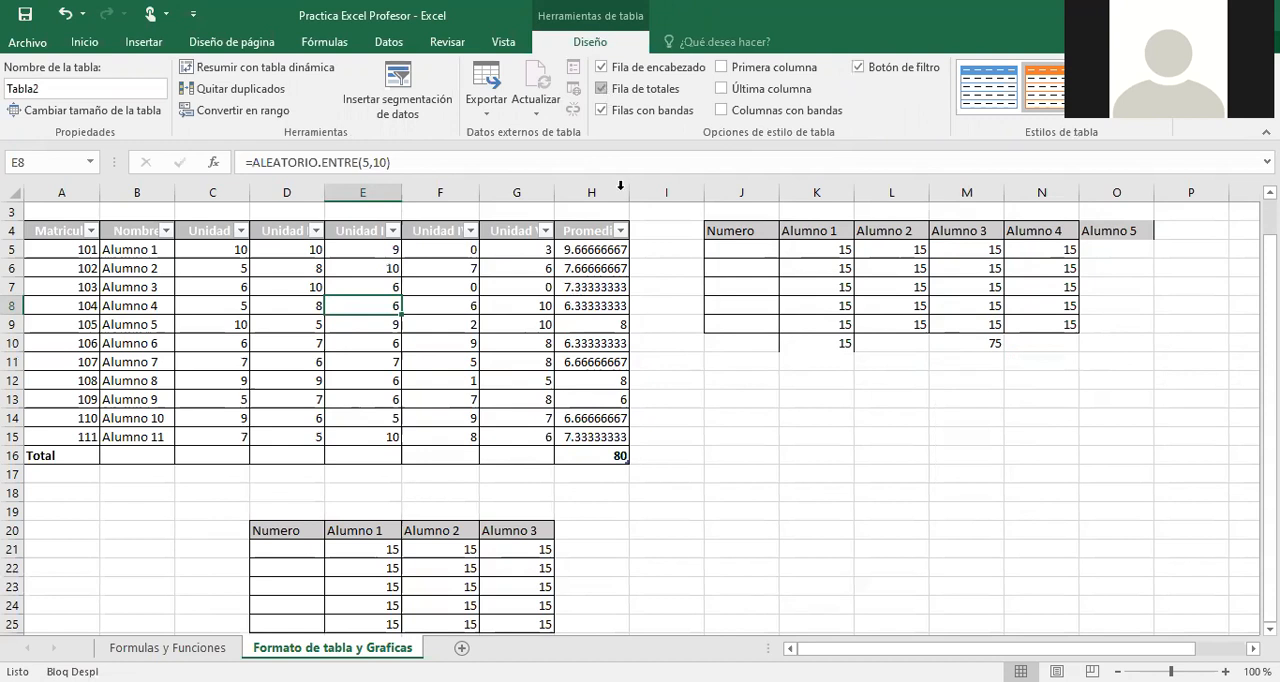
click(603, 455)
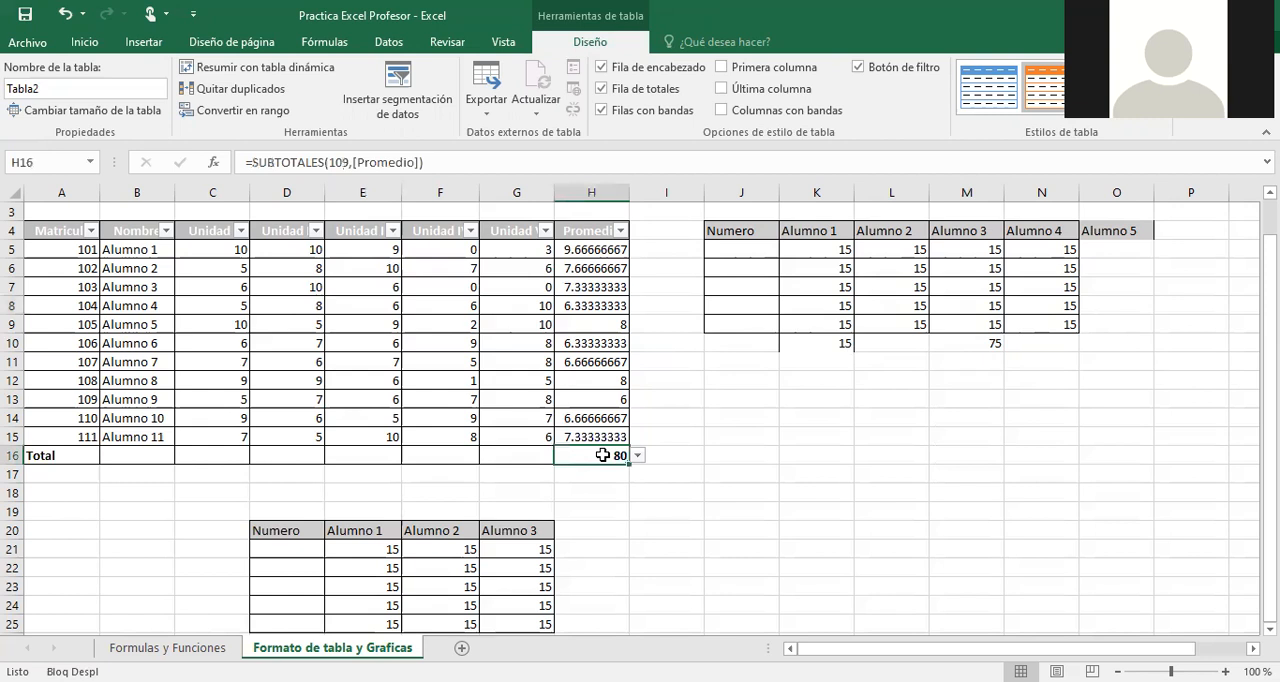
Turn the totals row (Fila de totales) of the student table off and on again, and inspect the Promedio total in H16.
click(629, 512)
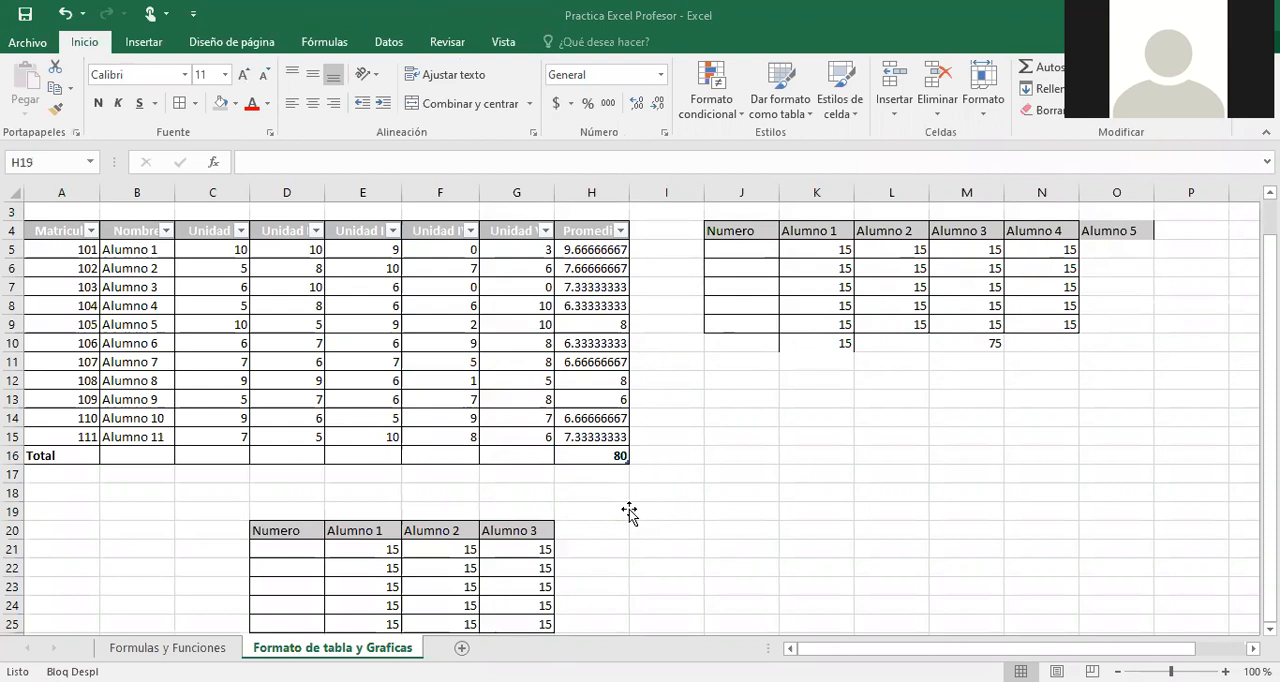
click(690, 102)
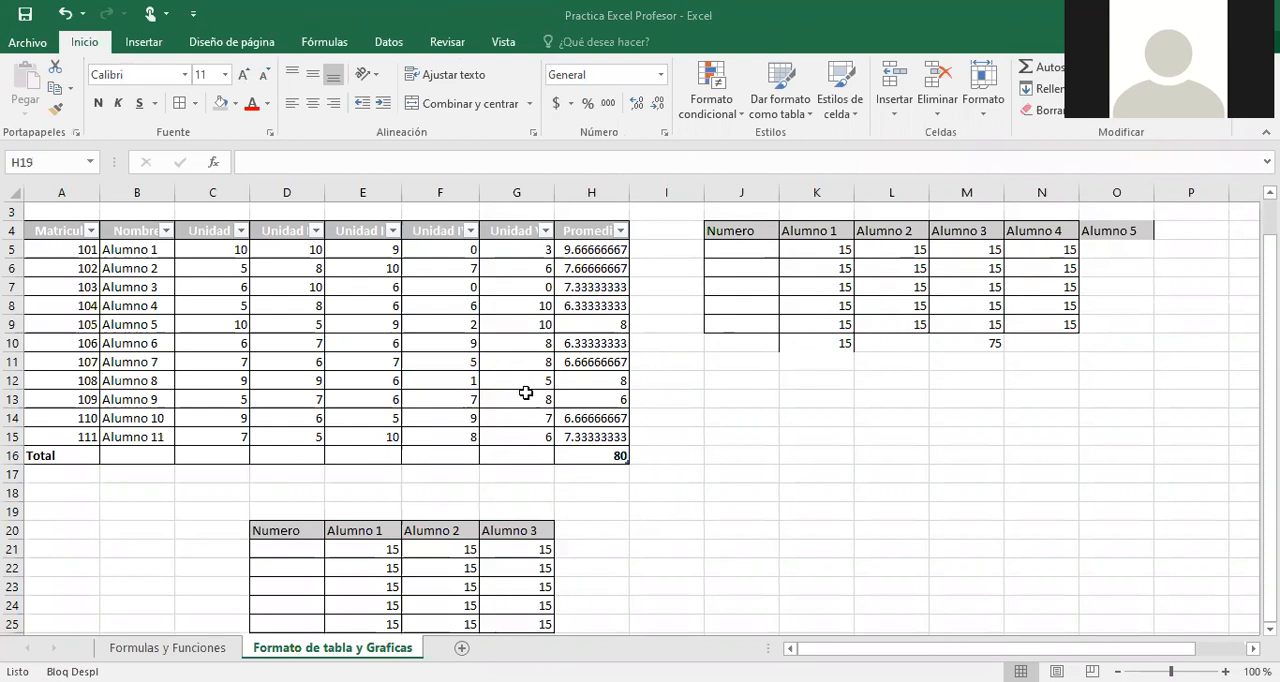
click(477, 418)
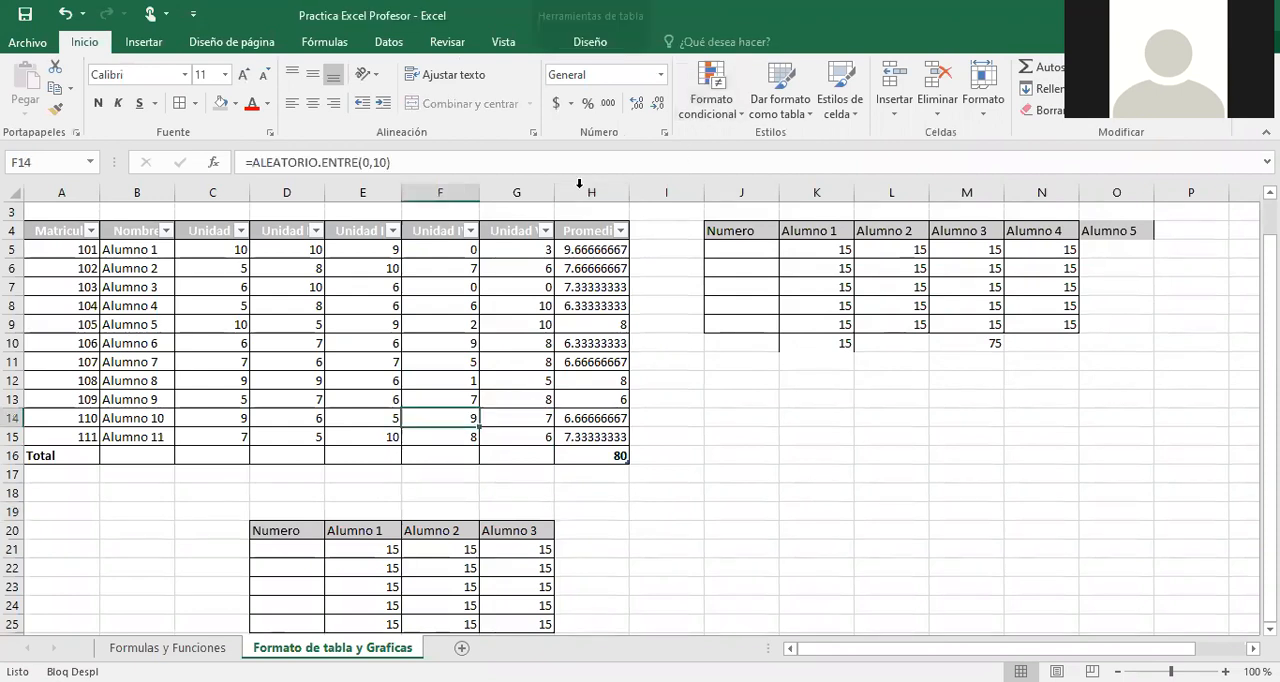
click(590, 43)
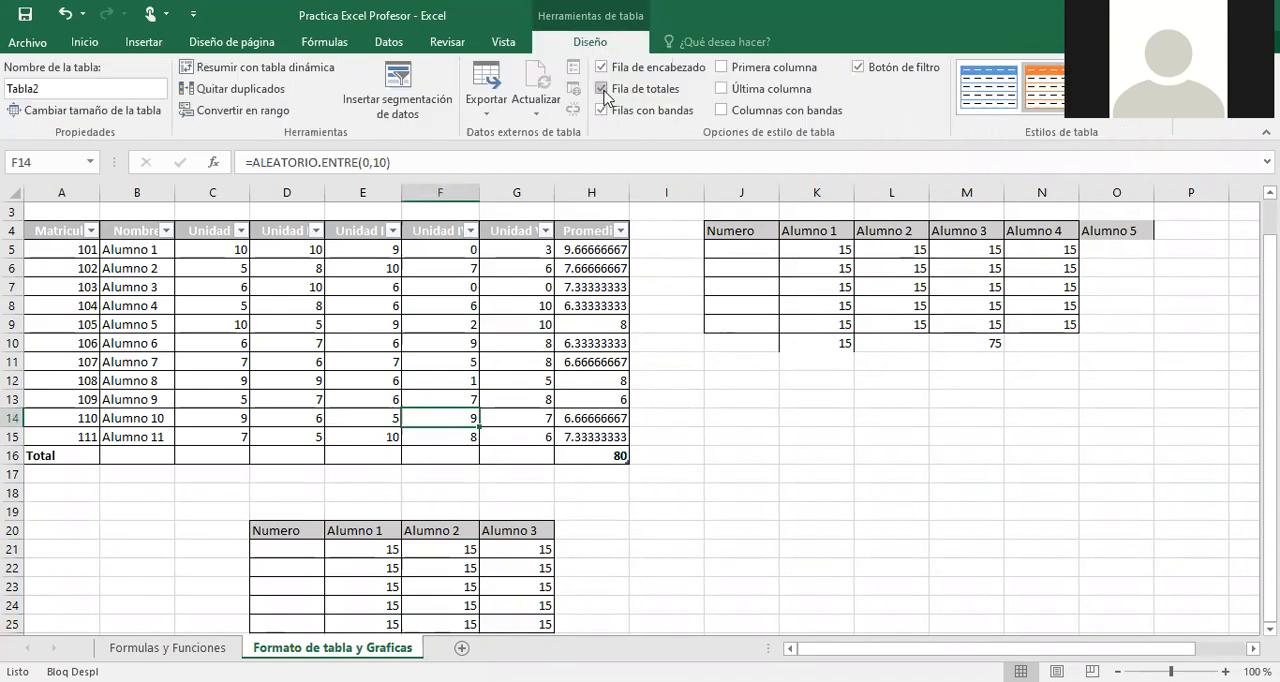
click(603, 89)
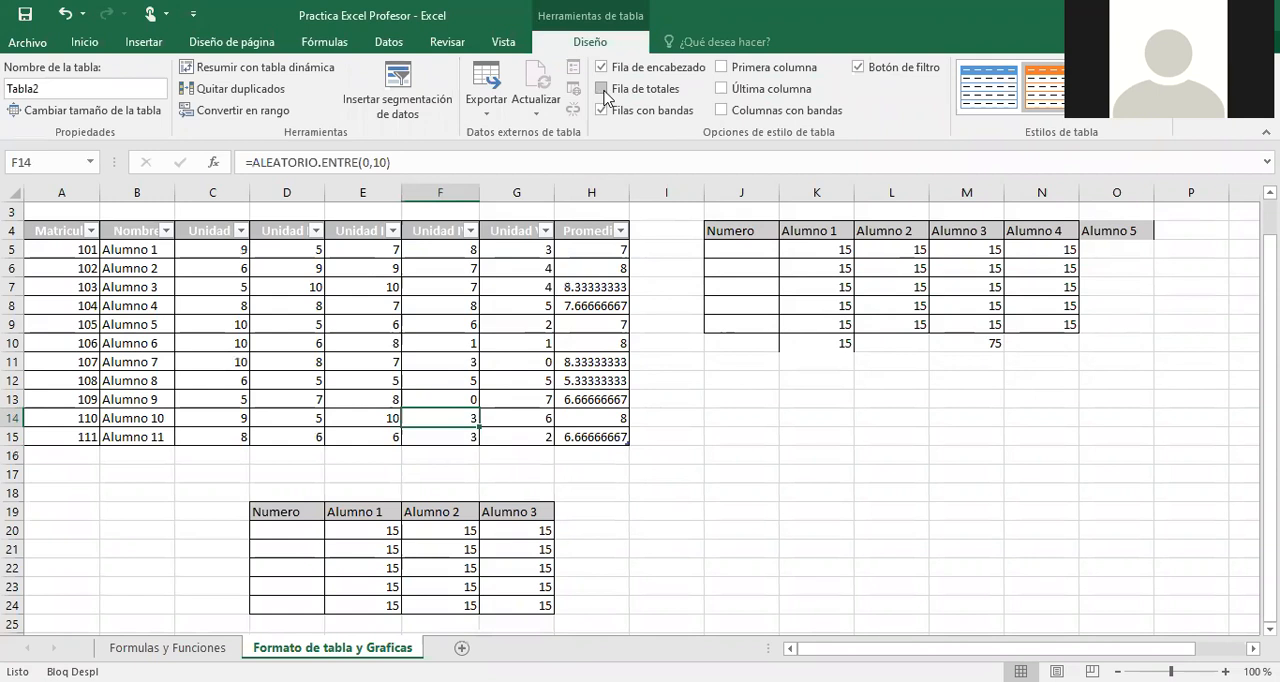
click(603, 89)
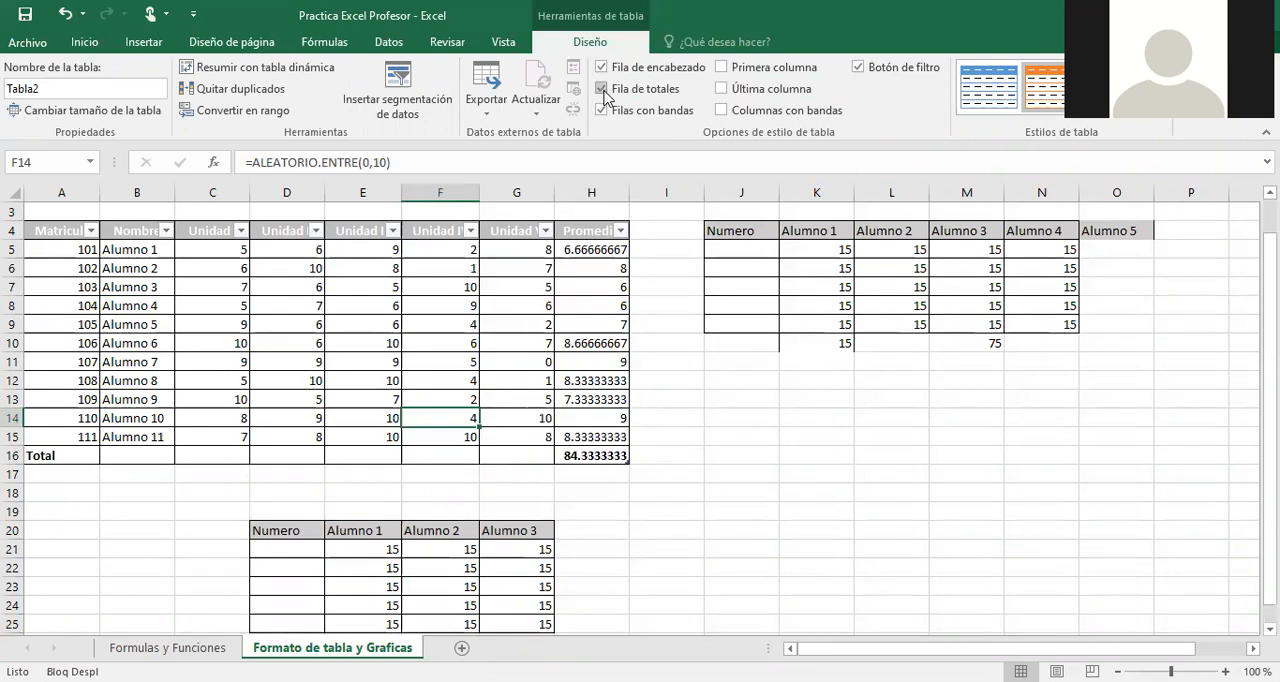
click(598, 456)
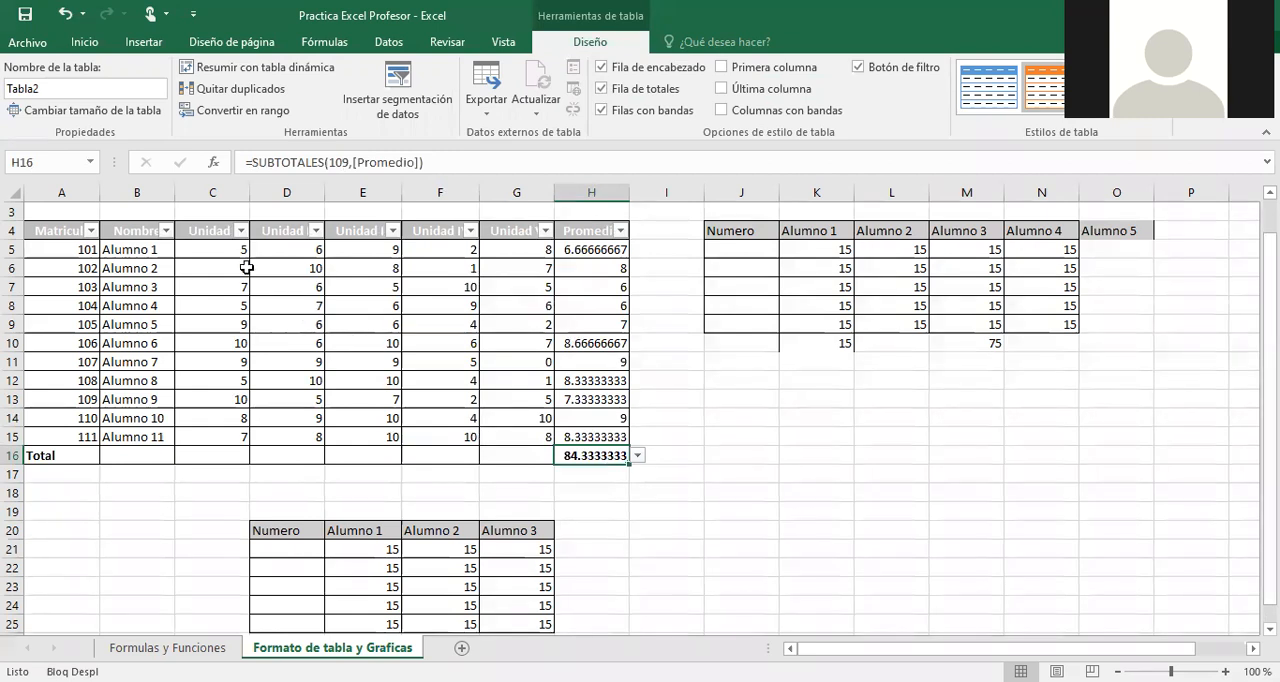
click(233, 455)
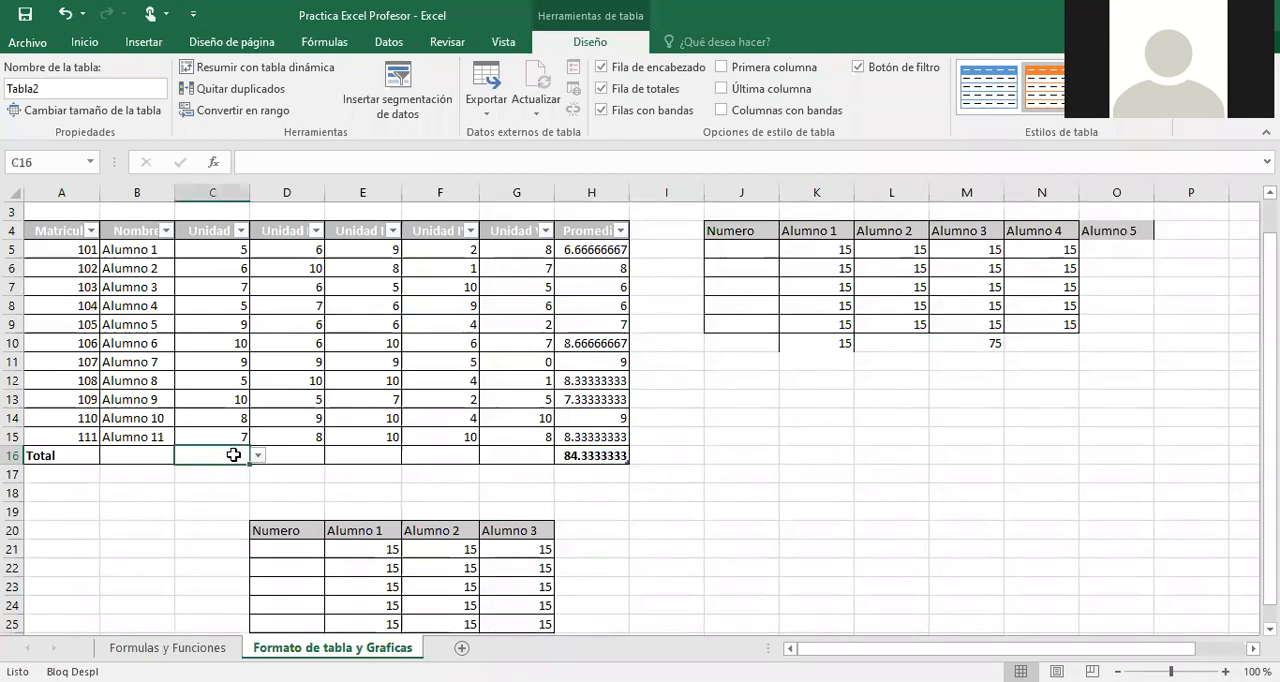
text(=)
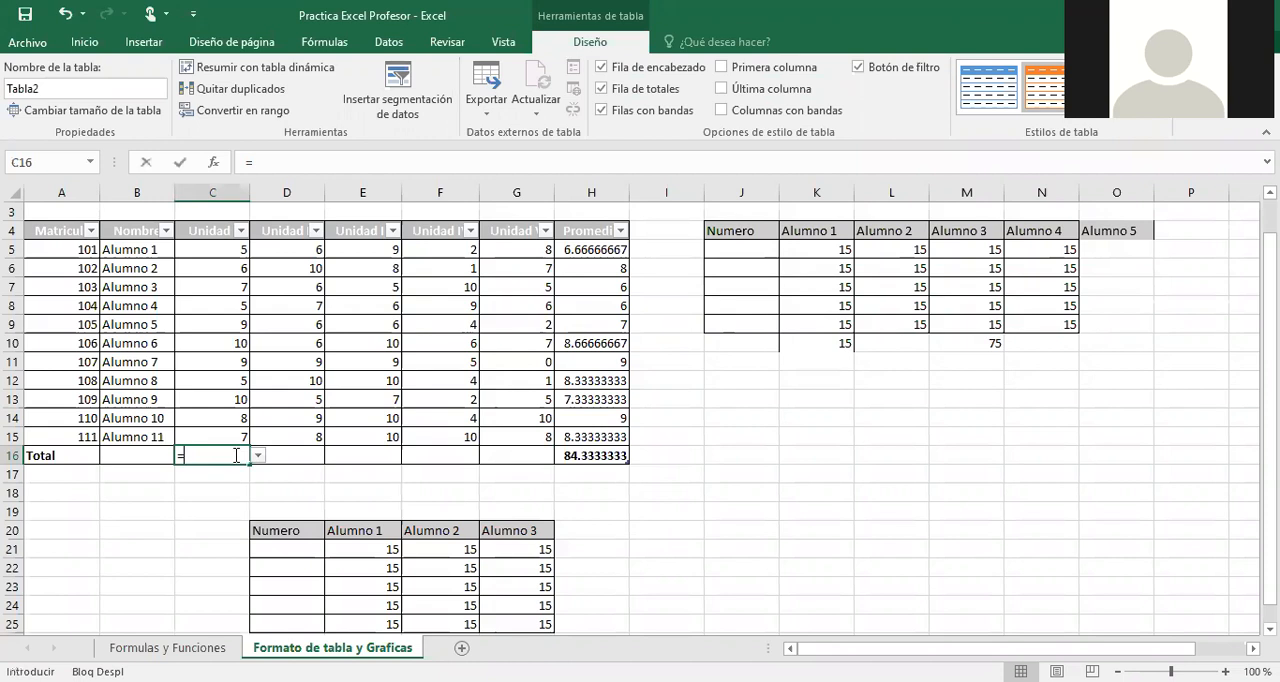
text(sum)
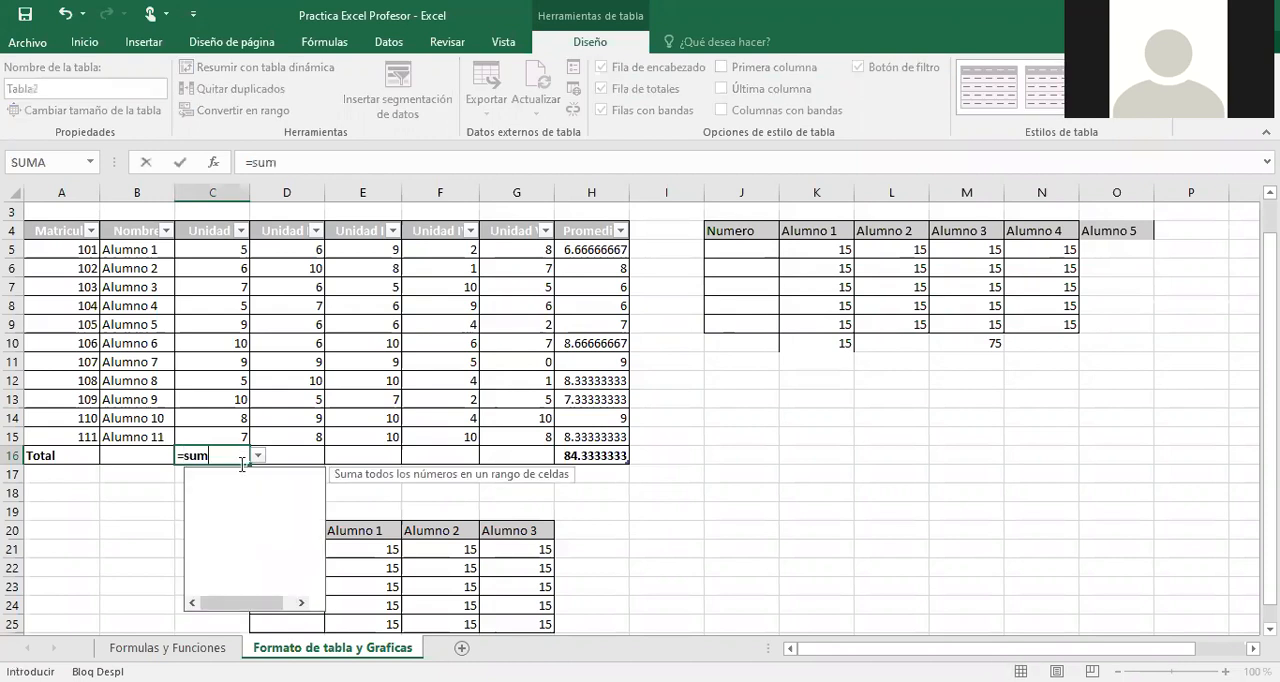
key(Escape)
click(246, 504)
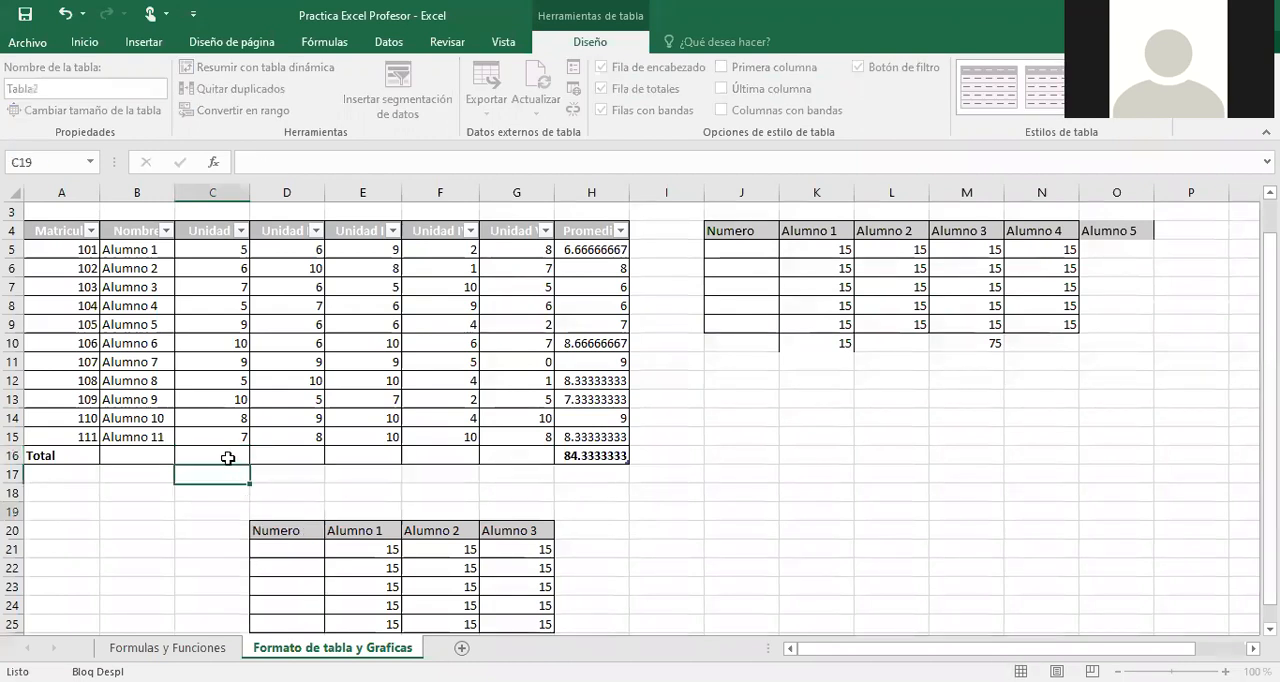
Set the Unidad I total in C16 to the Suma function.
click(228, 458)
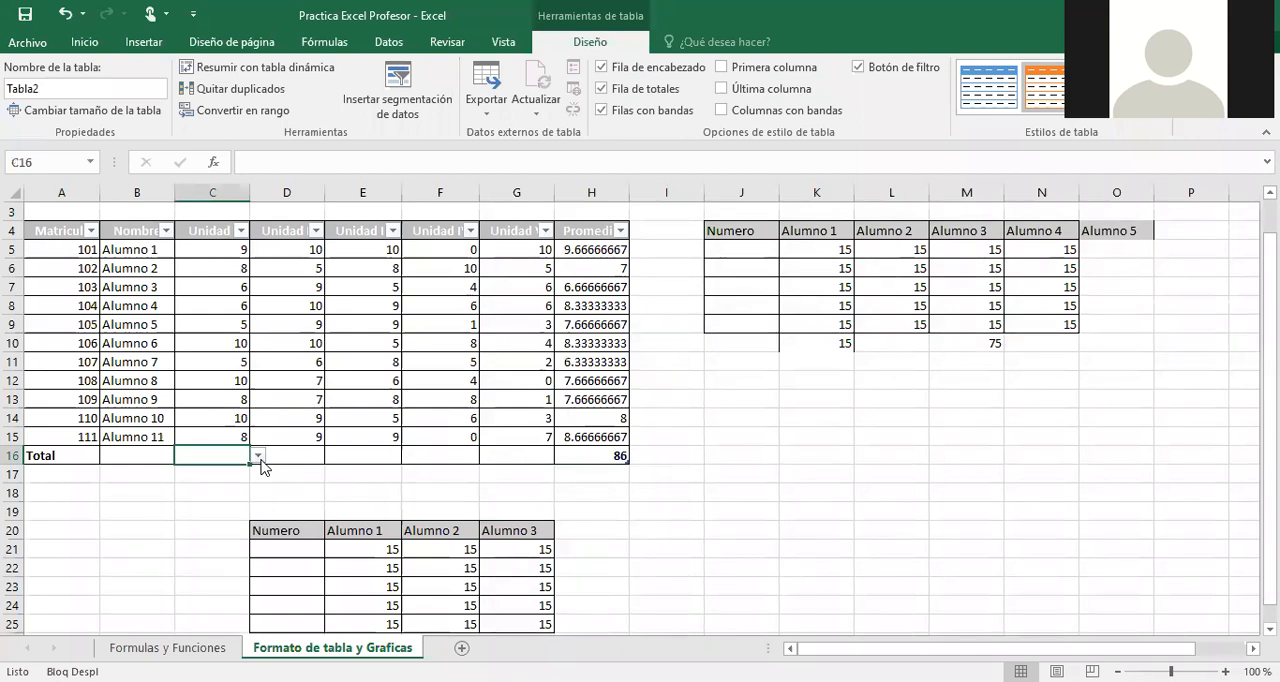
click(258, 456)
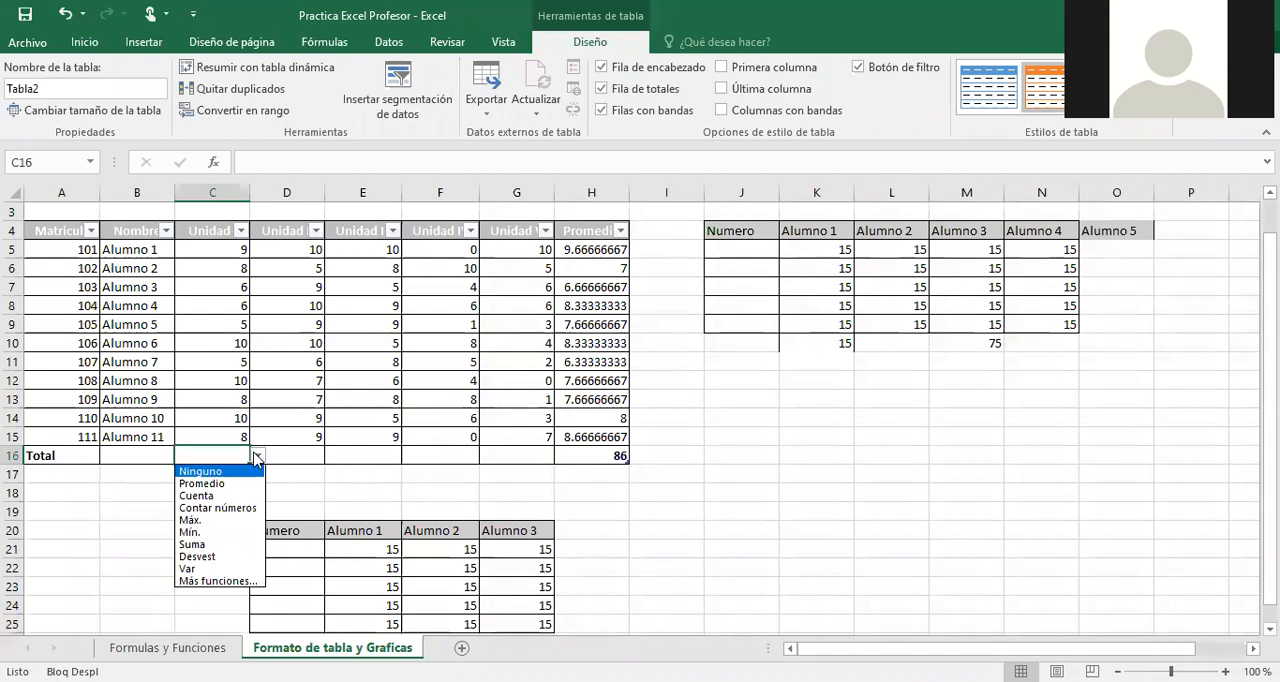
key(Down)
key(Down)
key(Down)
key(Down)
click(211, 545)
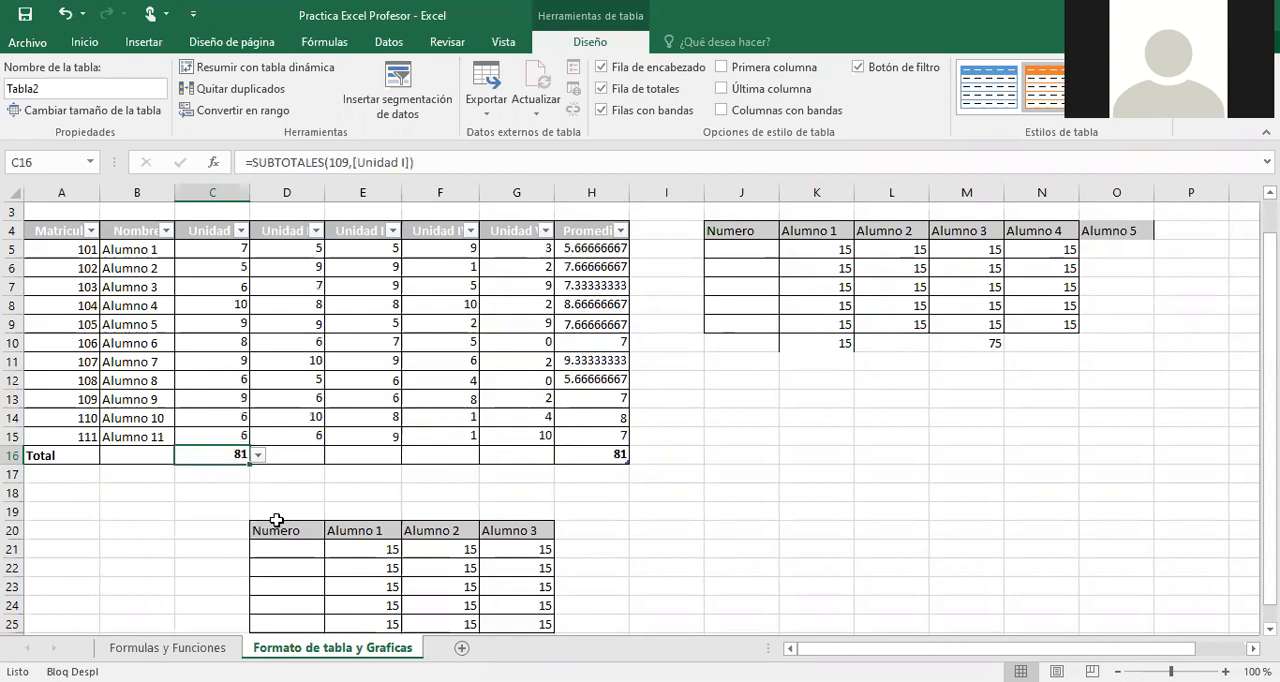
Set the Unidad II total in D16 to the Suma function.
click(322, 461)
click(339, 461)
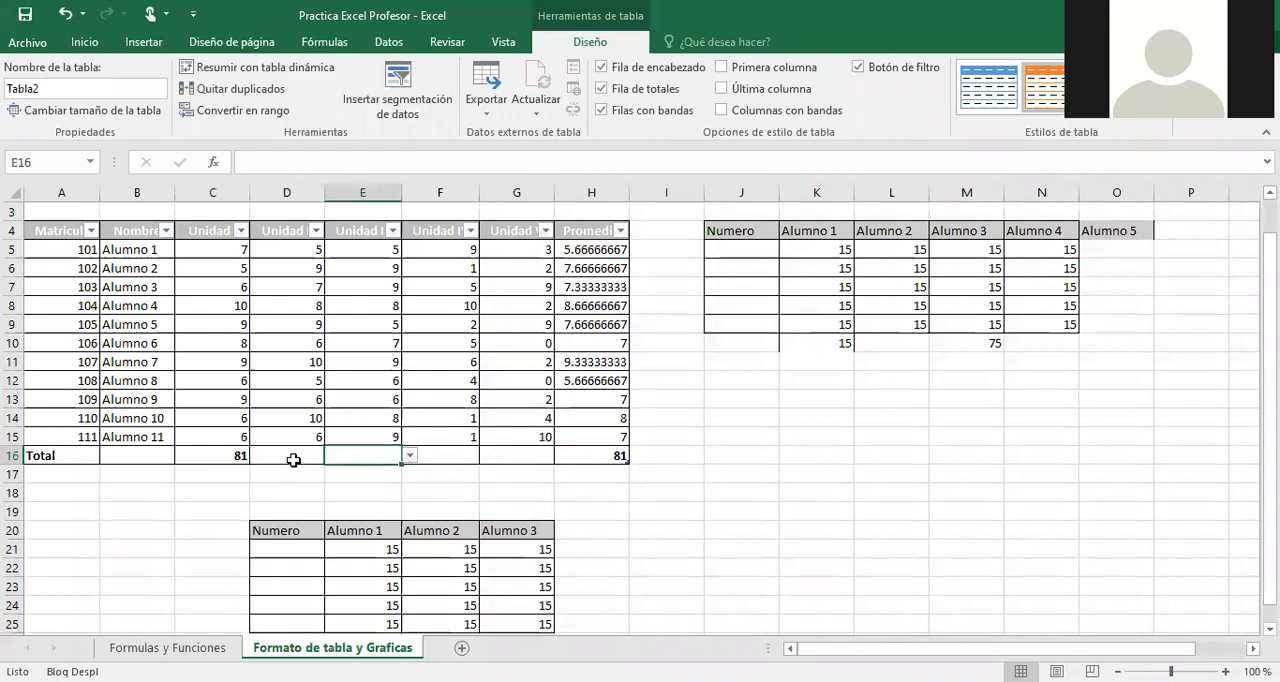
click(293, 459)
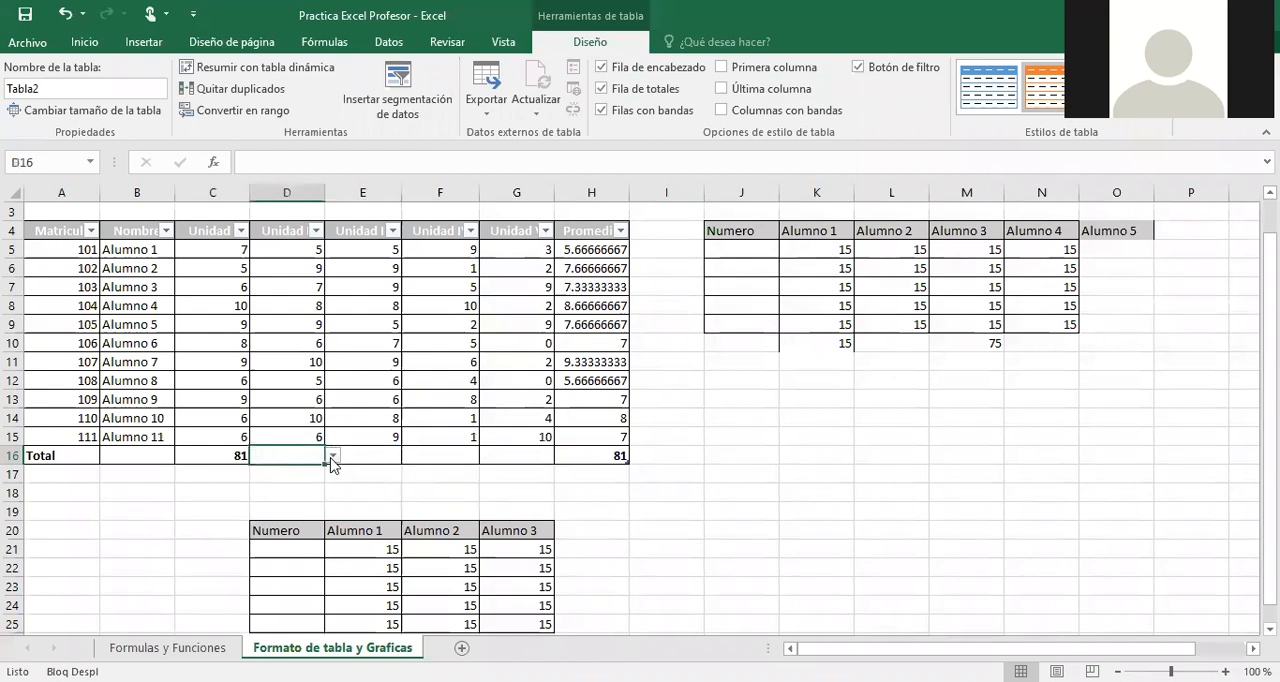
click(332, 456)
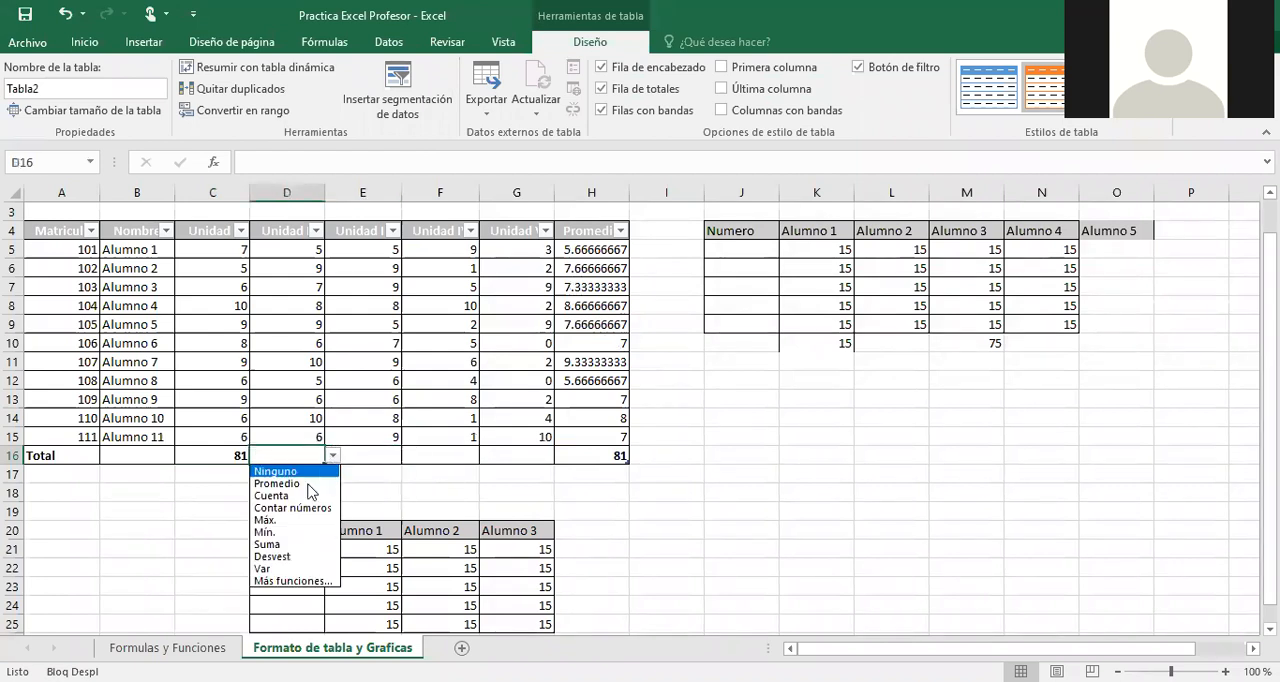
click(270, 544)
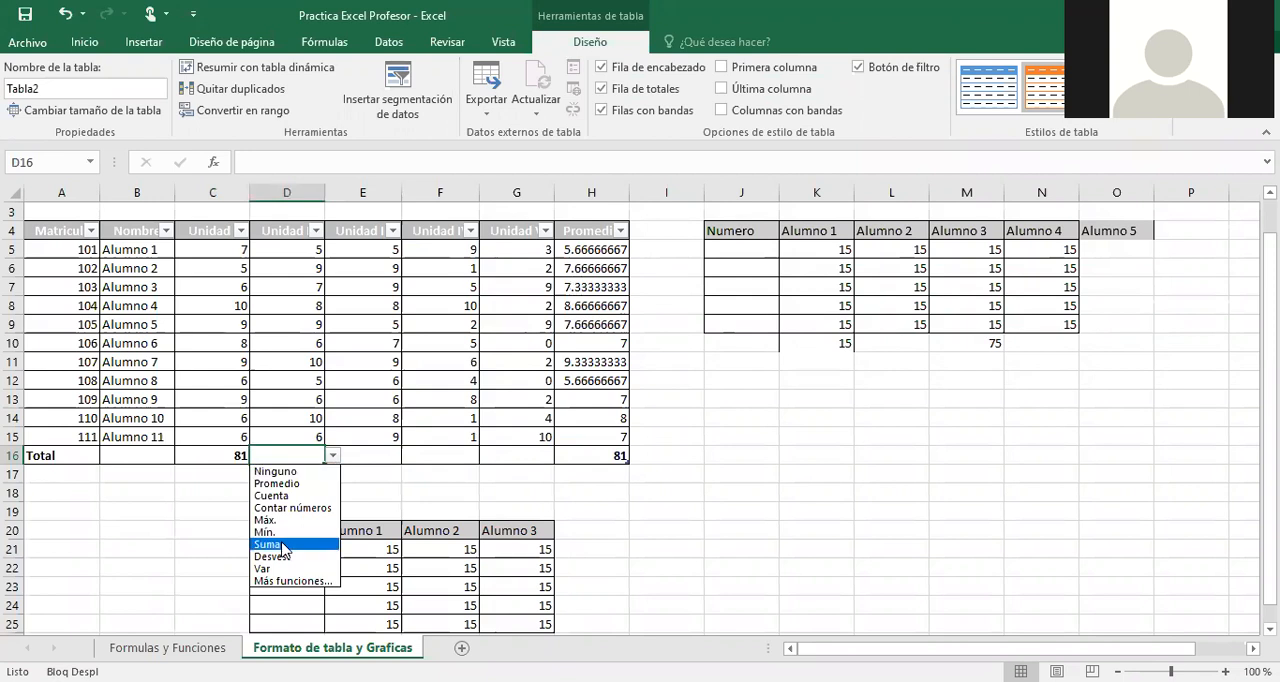
Set the Unidad III total in E16 to the Promedio function.
click(392, 455)
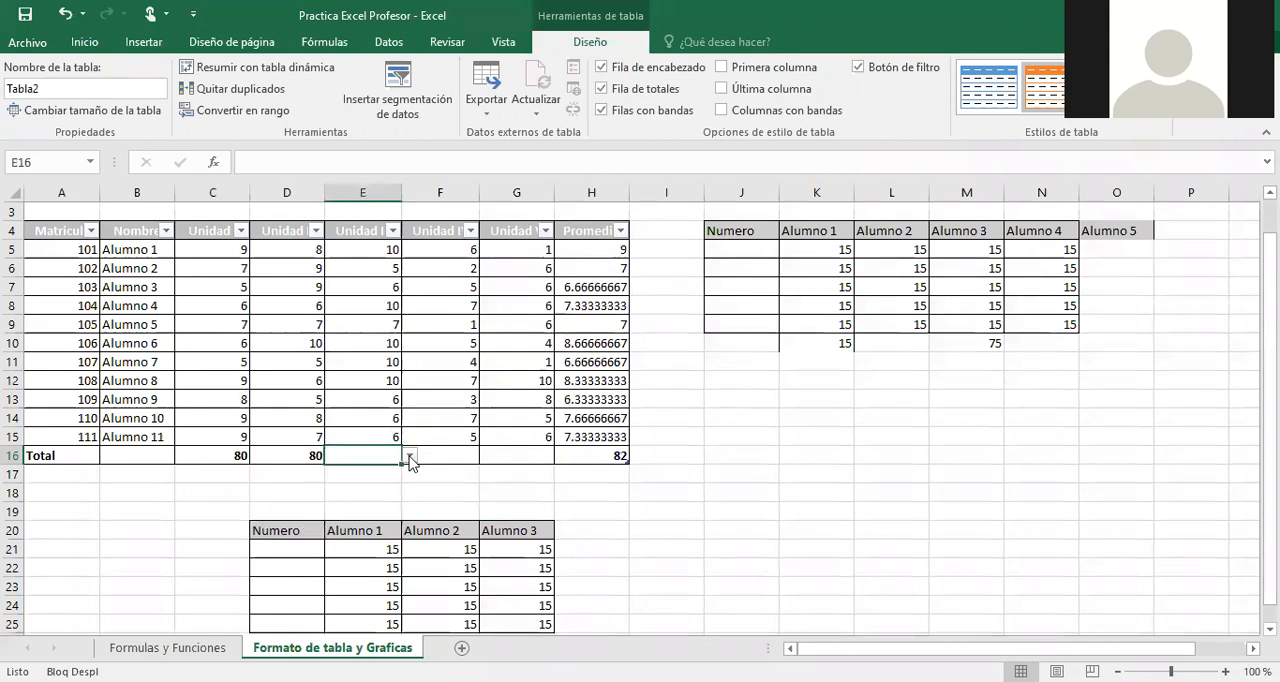
click(409, 455)
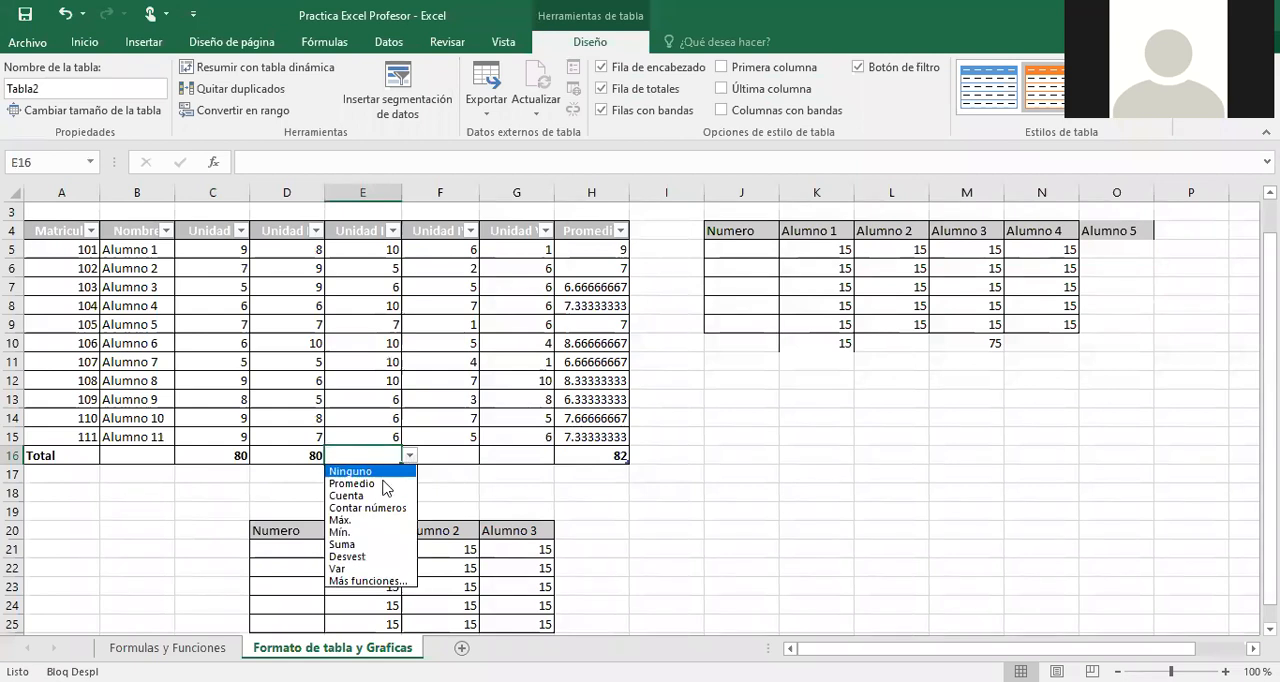
click(384, 484)
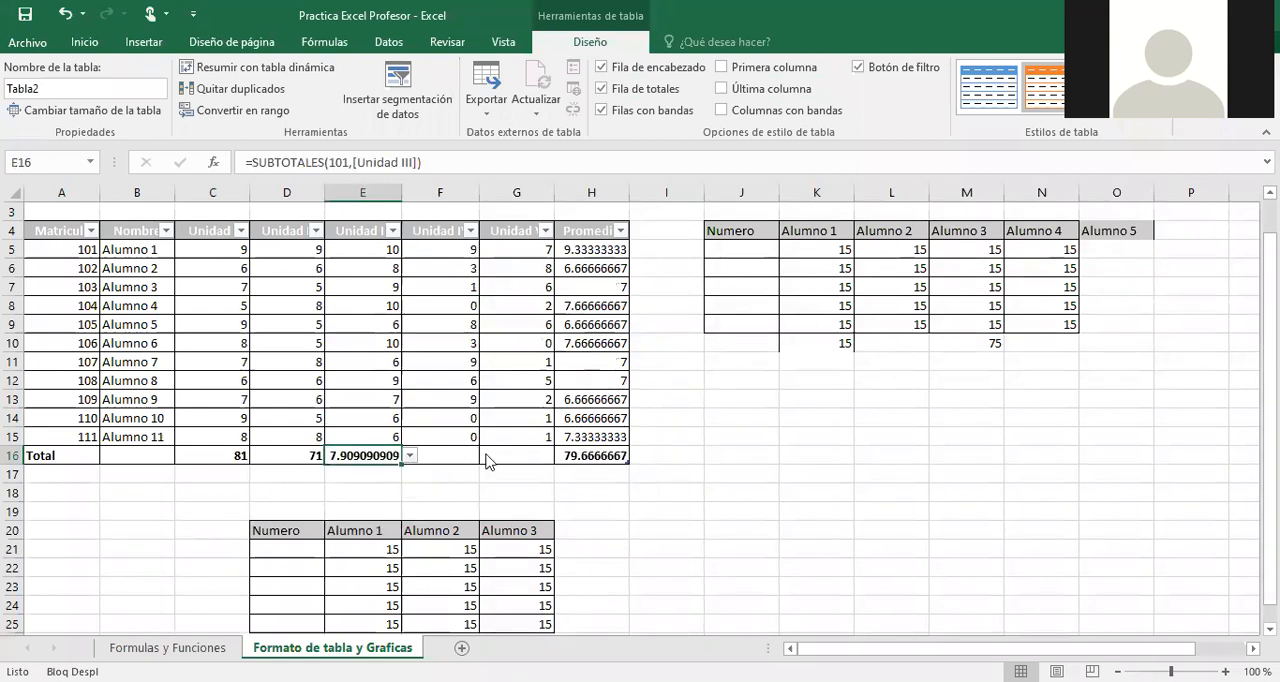
Set the Unidad IV total in F16 to Máx. and the Unidad V total in G16 to Mín.
click(446, 456)
click(487, 458)
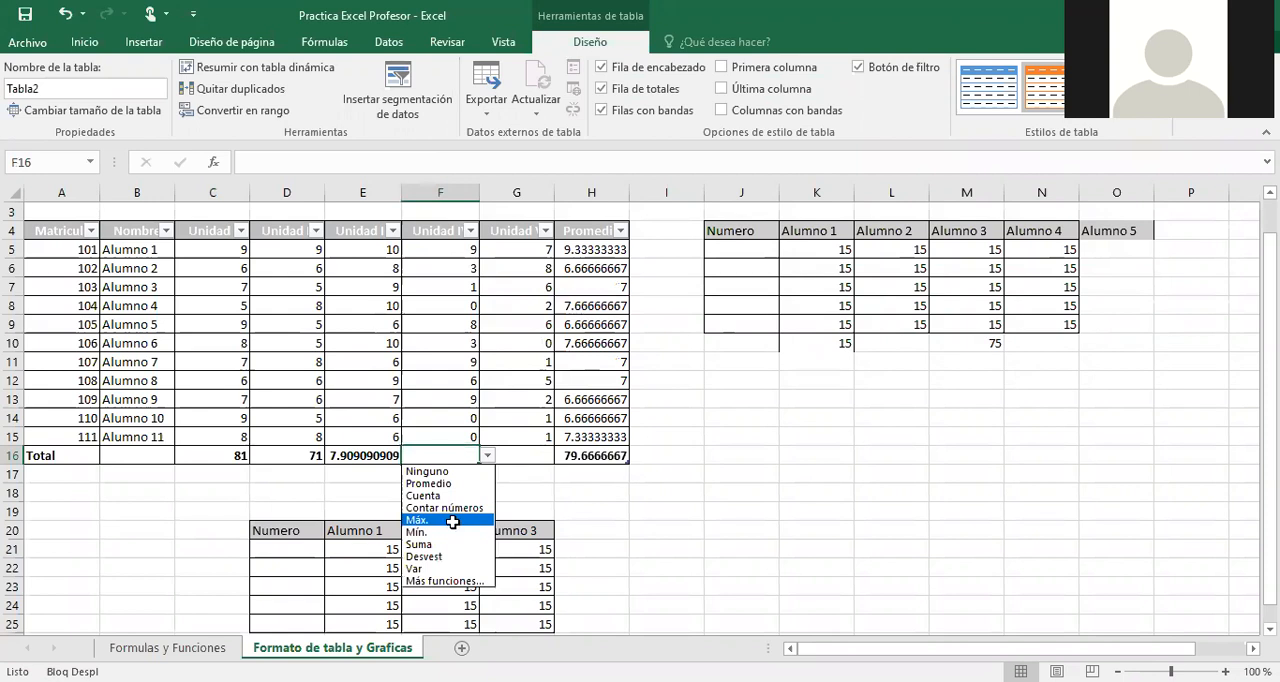
click(531, 455)
click(563, 456)
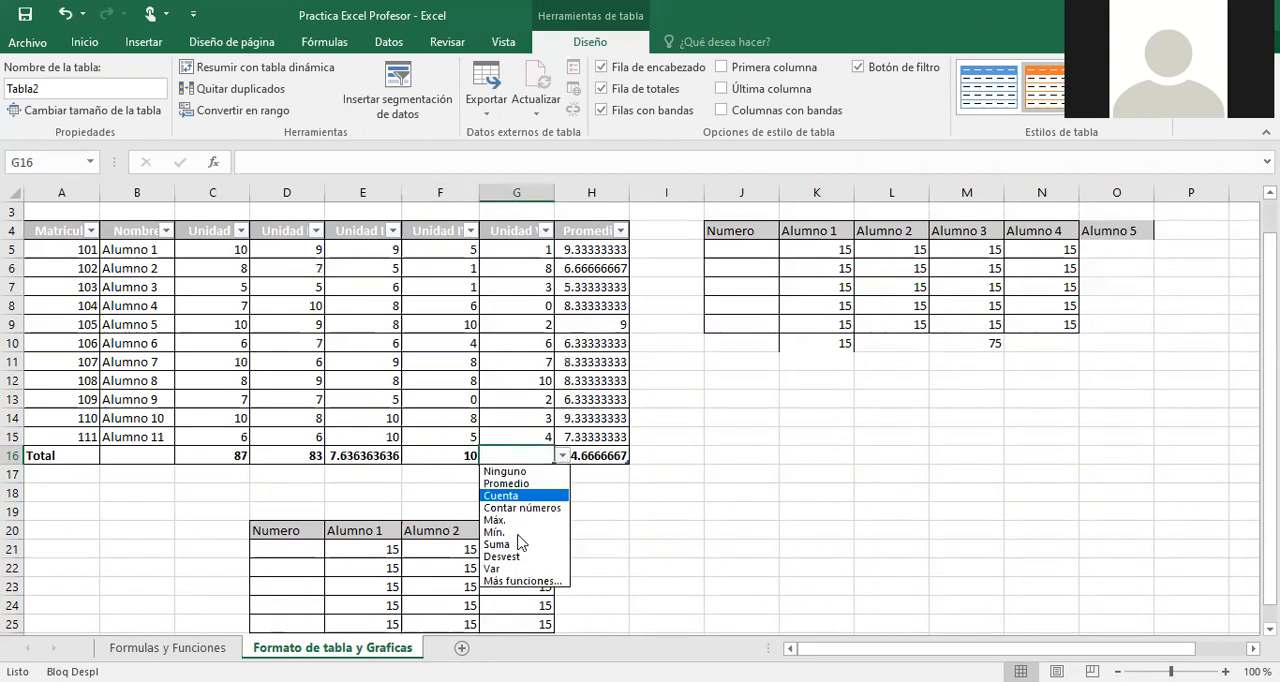
click(516, 532)
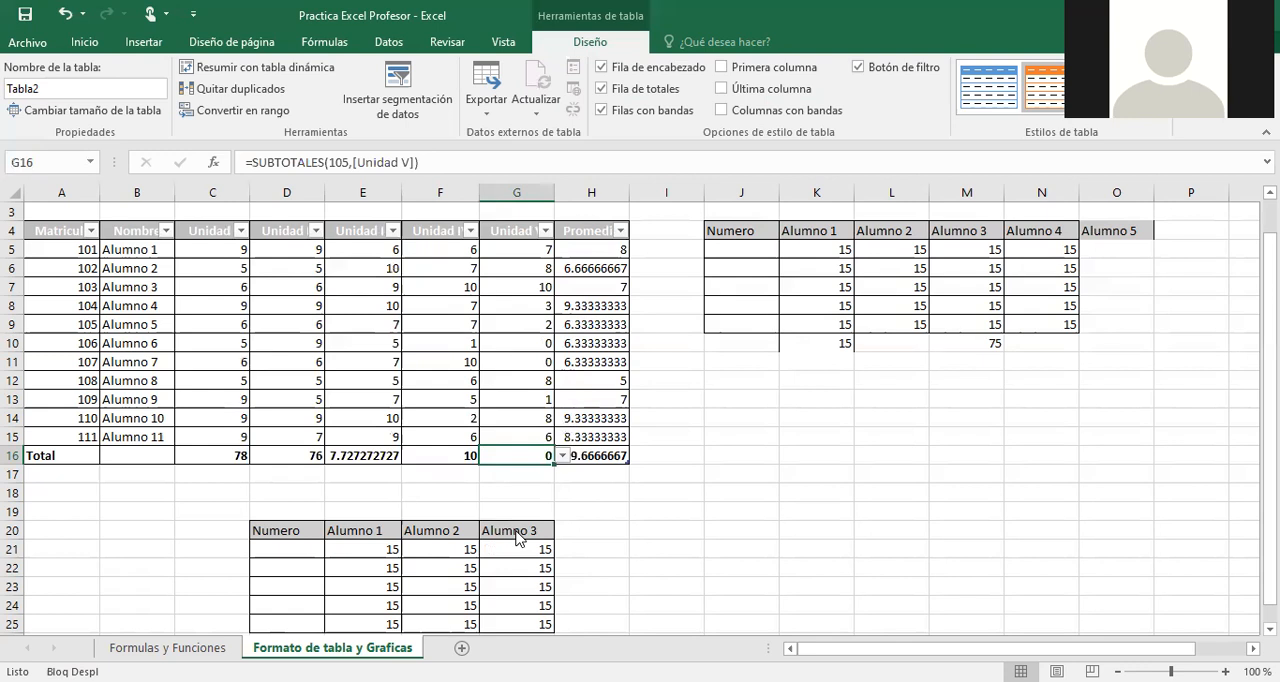
Change the Unidad II total in D16 to the Desvest function.
click(324, 456)
click(333, 456)
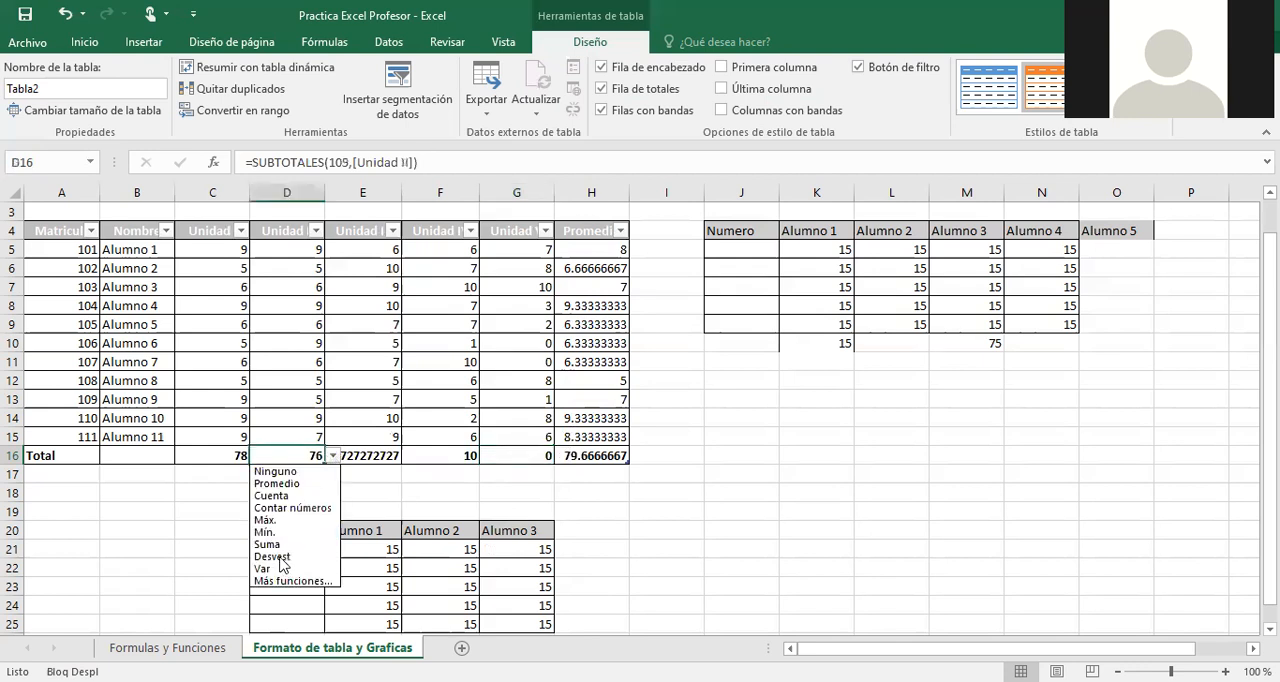
click(280, 558)
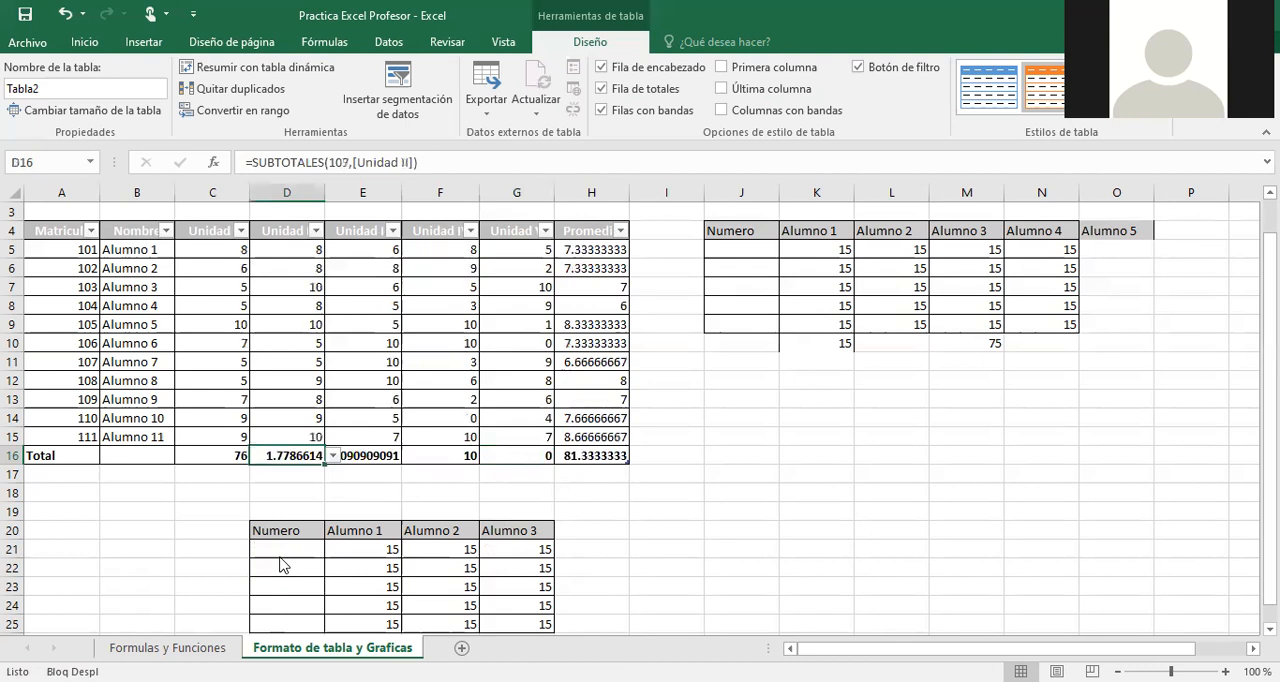
Enter a MAX formula in L10 for the Alumno 2 column of the manually formatted table.
click(916, 343)
text(=)
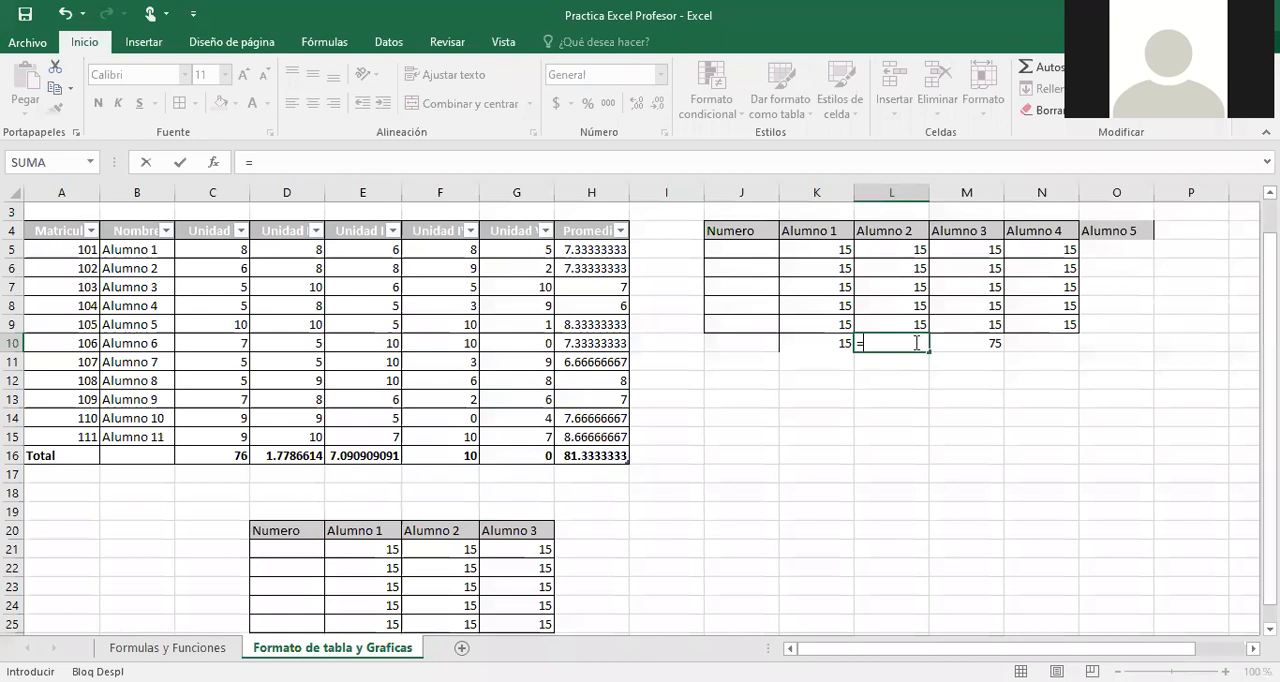
text(max()
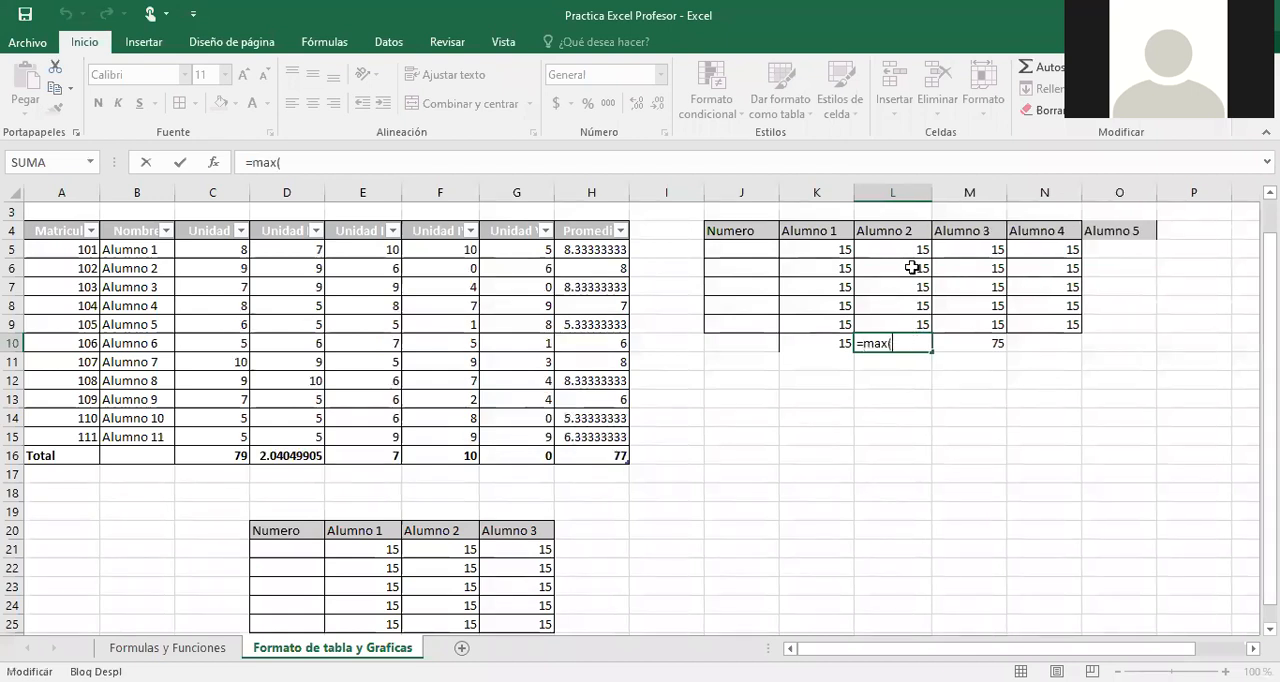
click(904, 331)
key(Return)
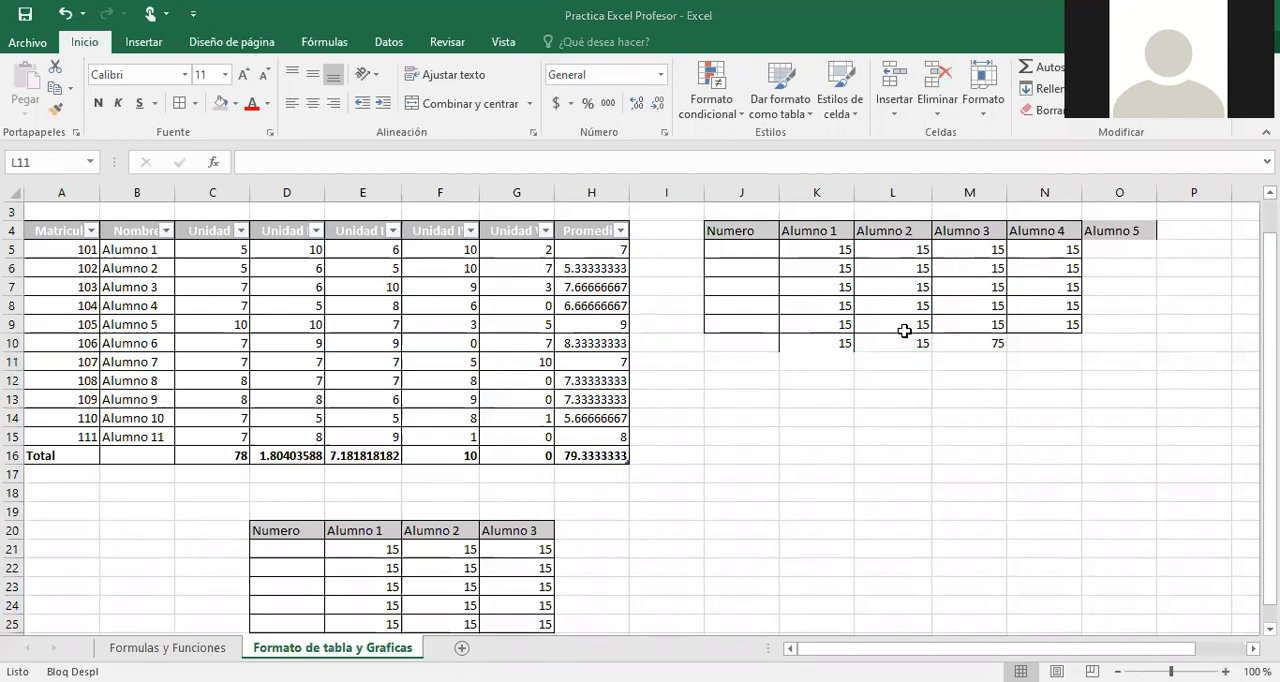
click(636, 590)
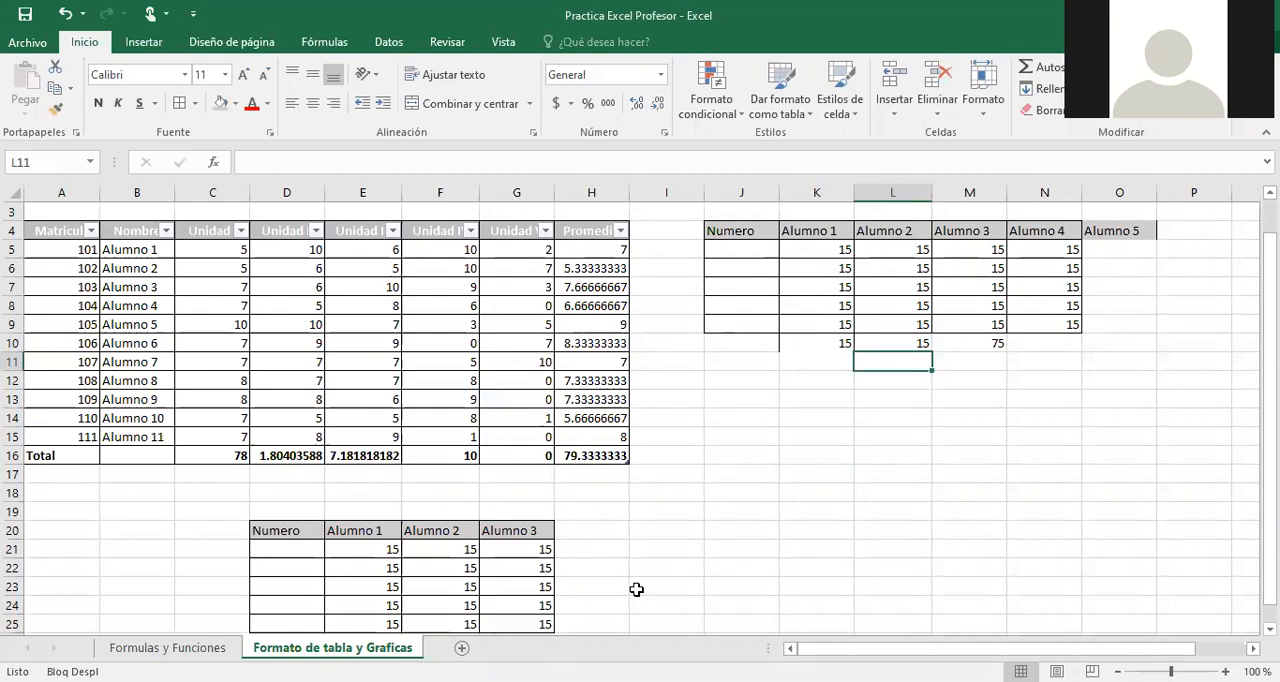
Delete the entire worksheet column G, undo the deletion, and select the Unidad V header in G4.
click(517, 194)
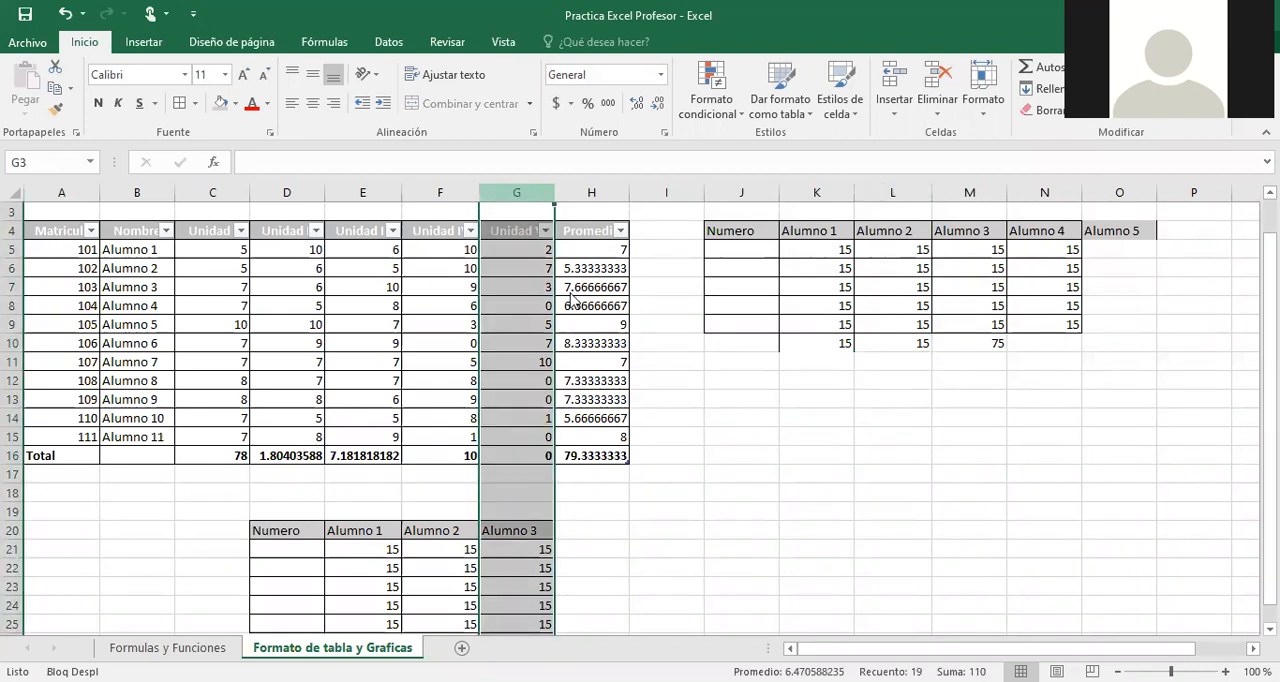
right_click(567, 362)
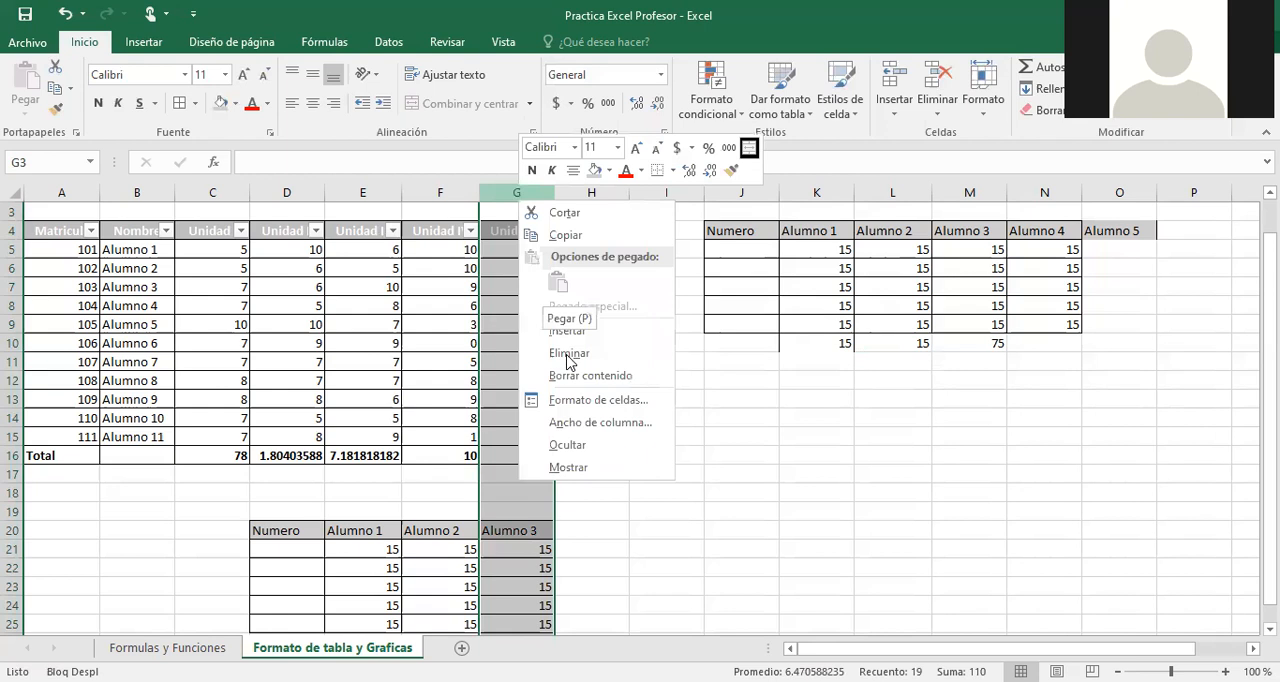
click(567, 354)
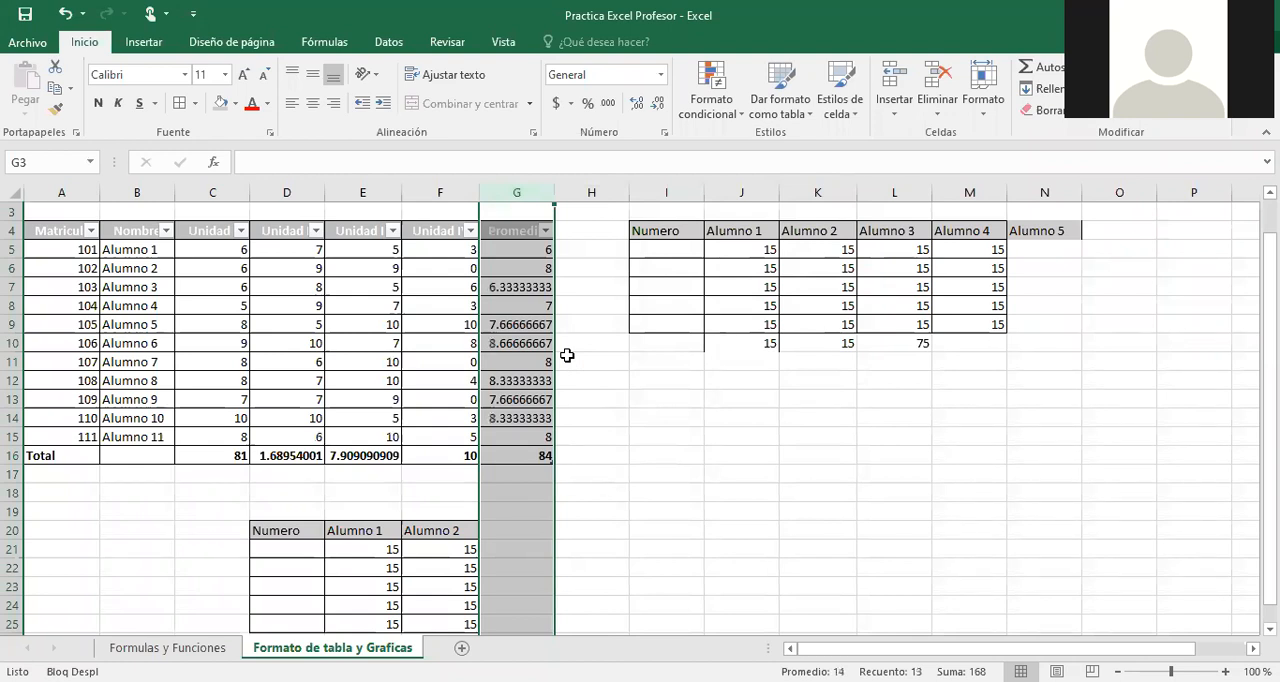
key(ctrl+z)
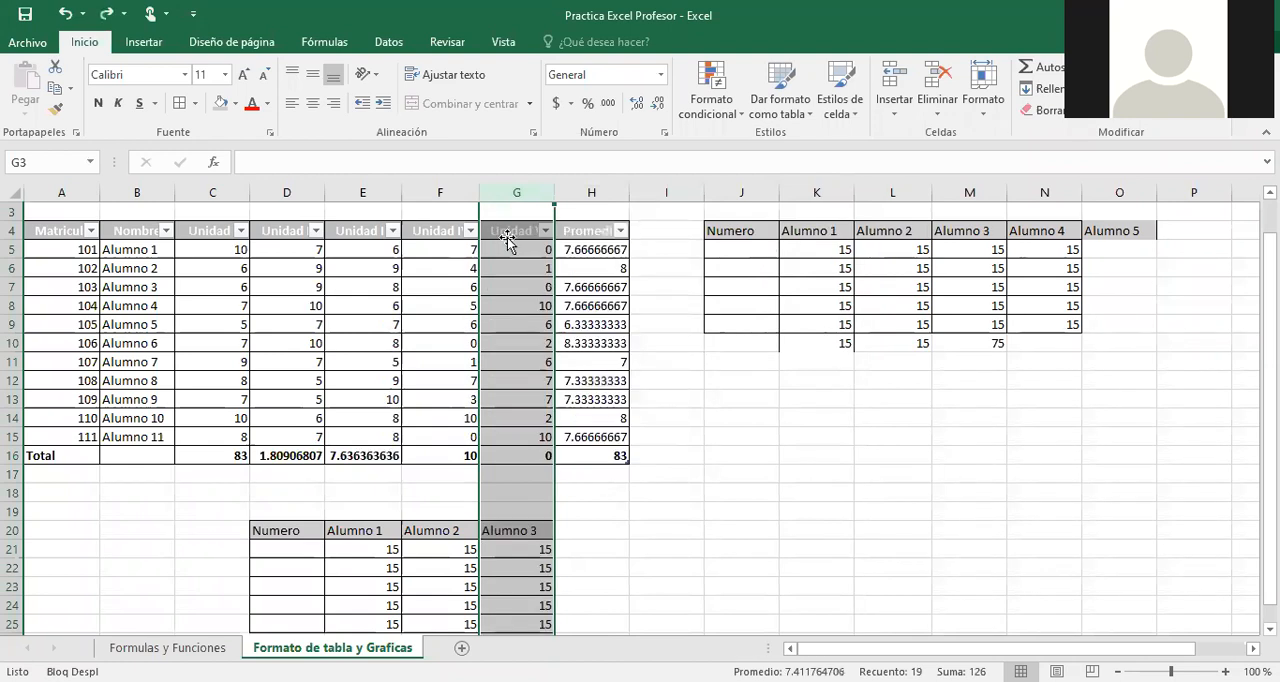
click(507, 237)
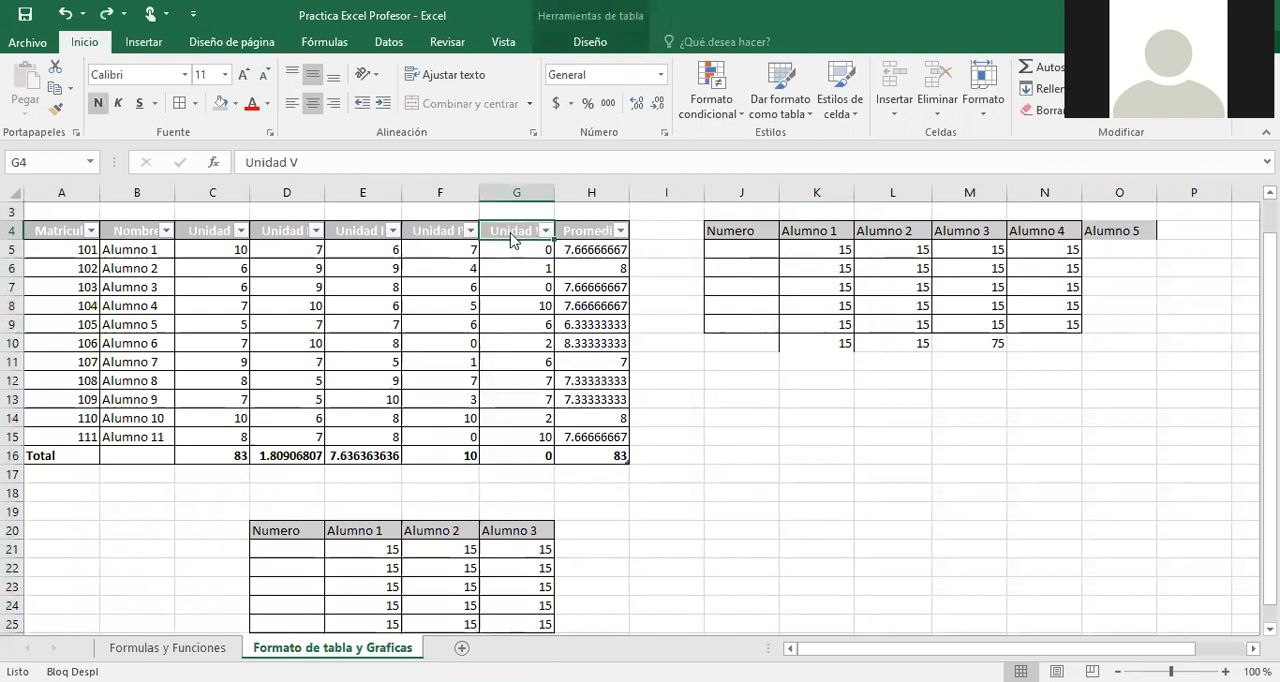
Delete only the Unidad V column from the formatted table.
right_click(512, 238)
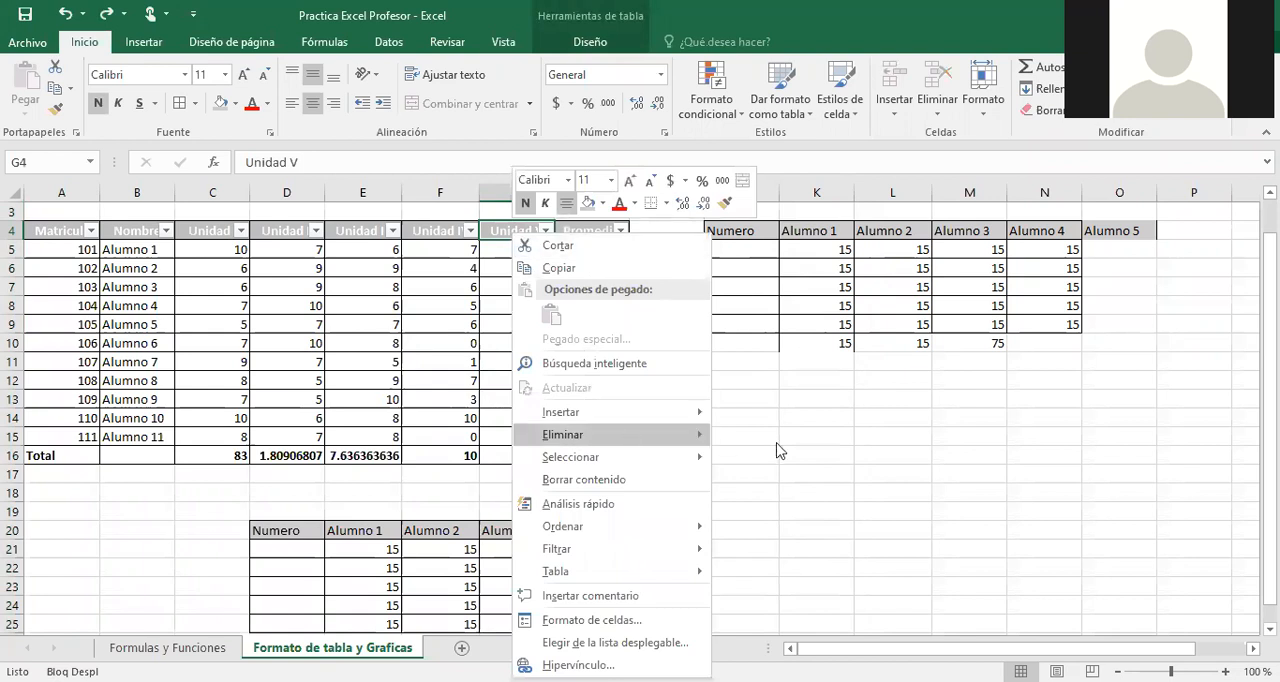
mouse_move(573, 438)
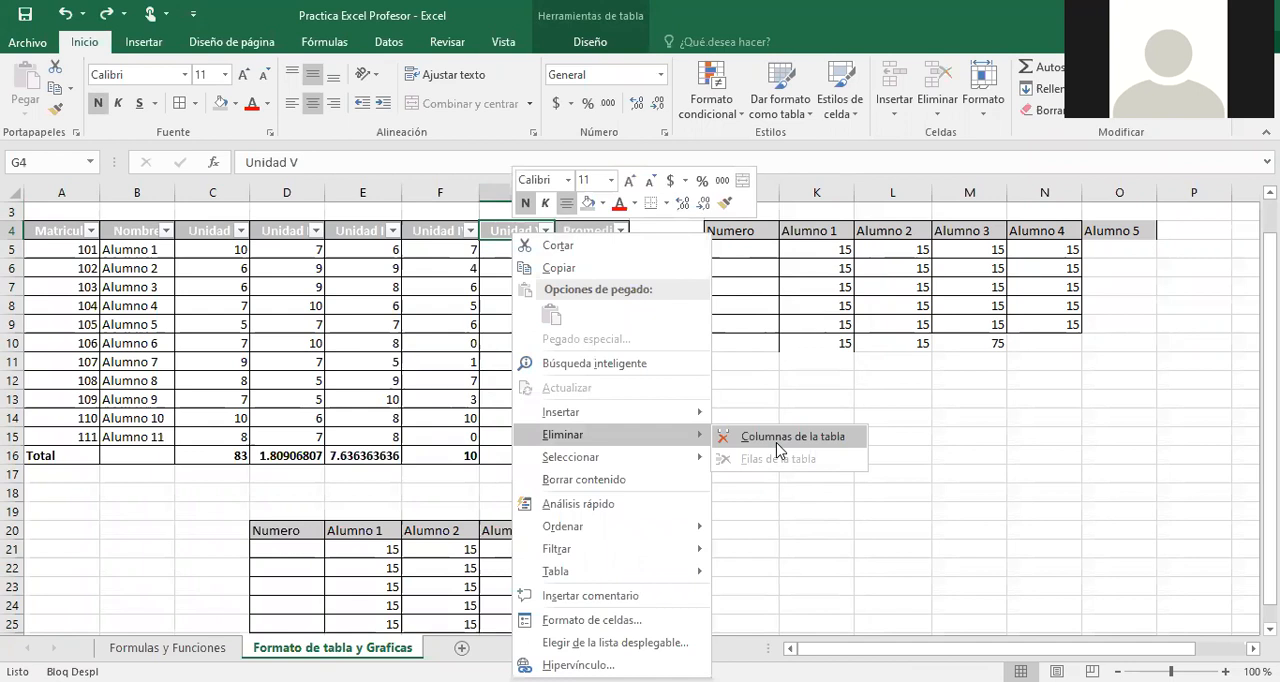
click(777, 441)
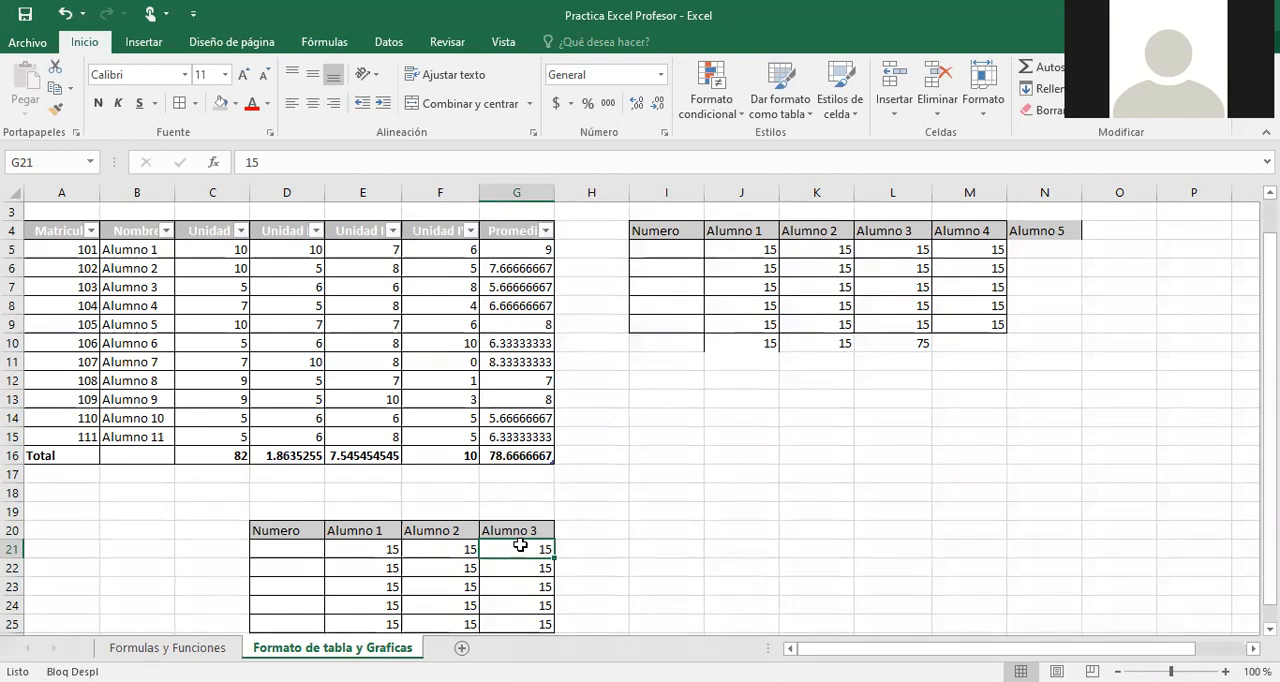
drag(271, 507, 544, 605)
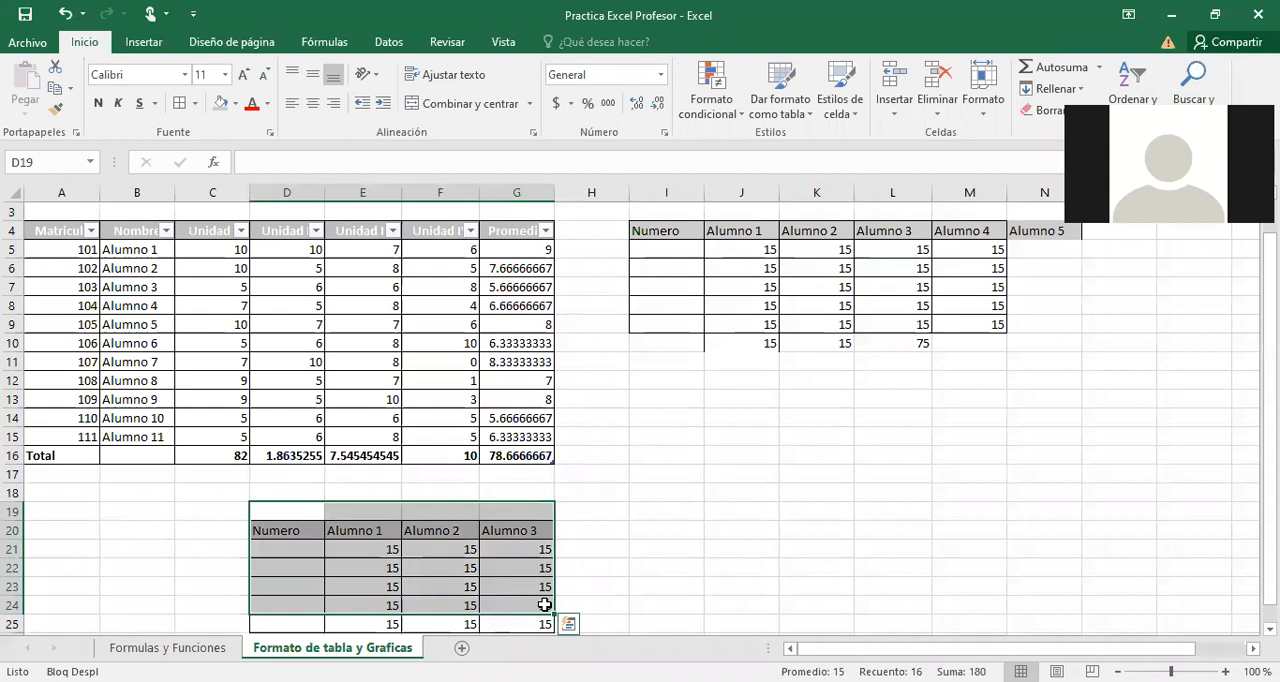
key(alt+Tab)
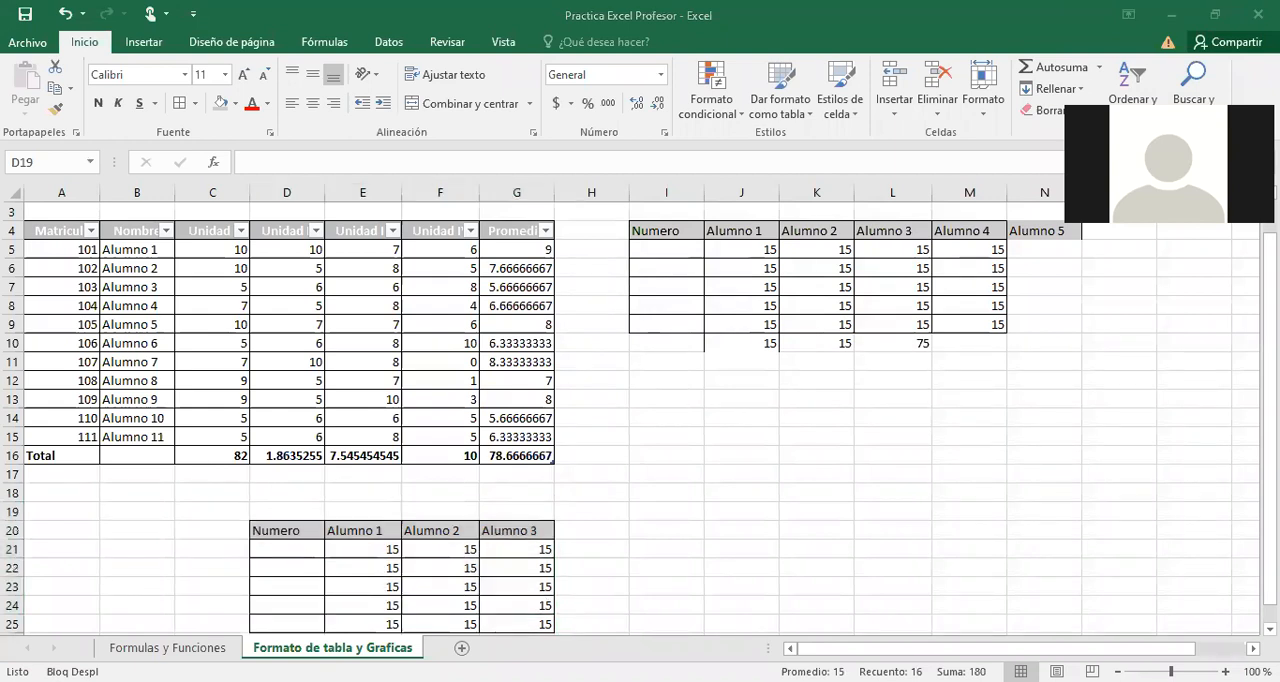
click(668, 466)
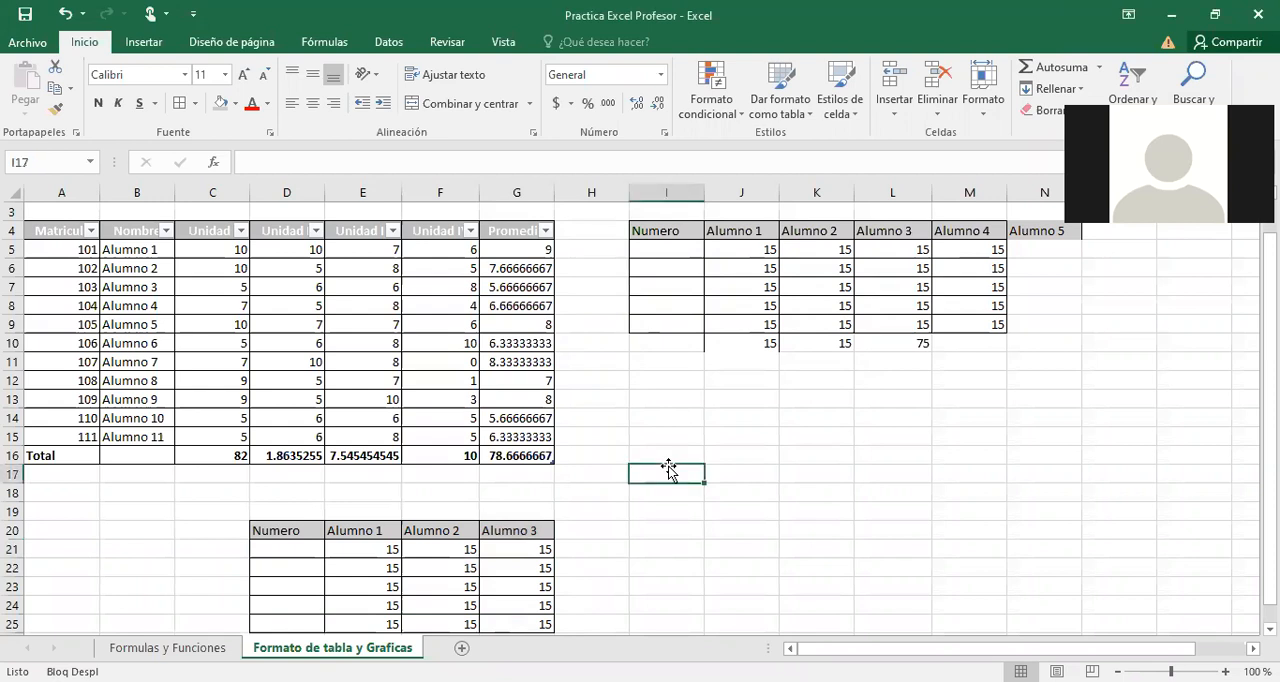
click(618, 402)
scroll(618, 402, up, 1)
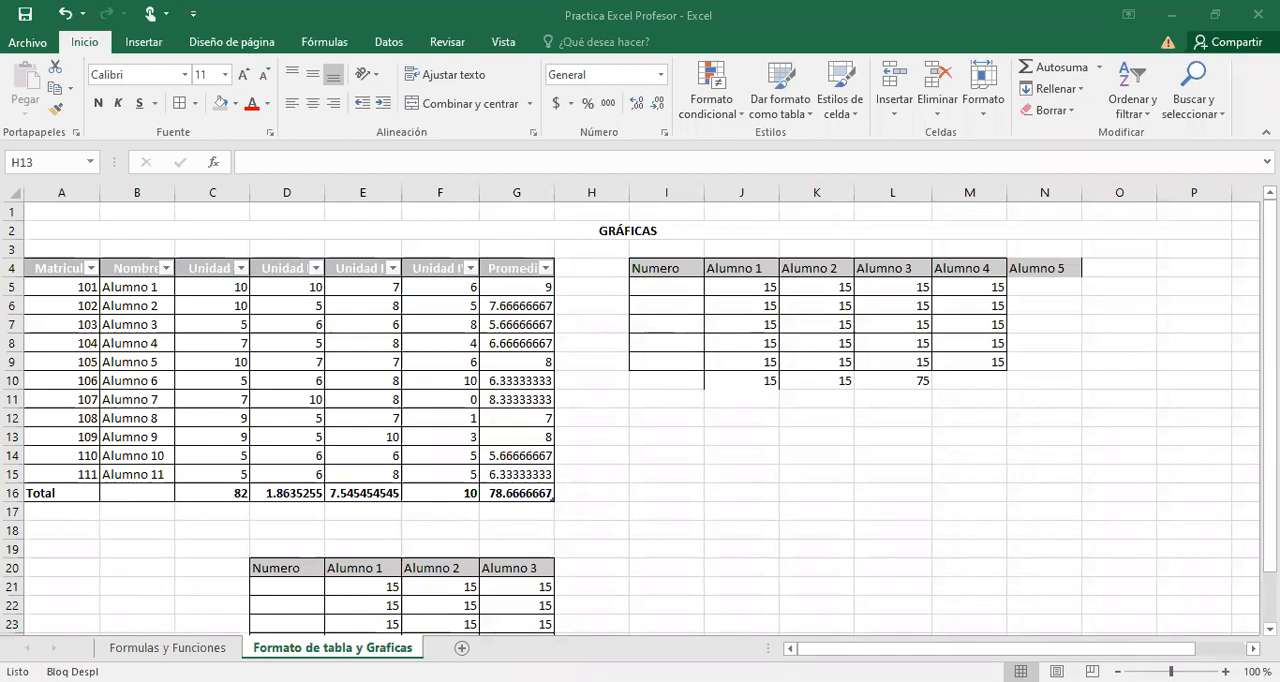
click(167, 648)
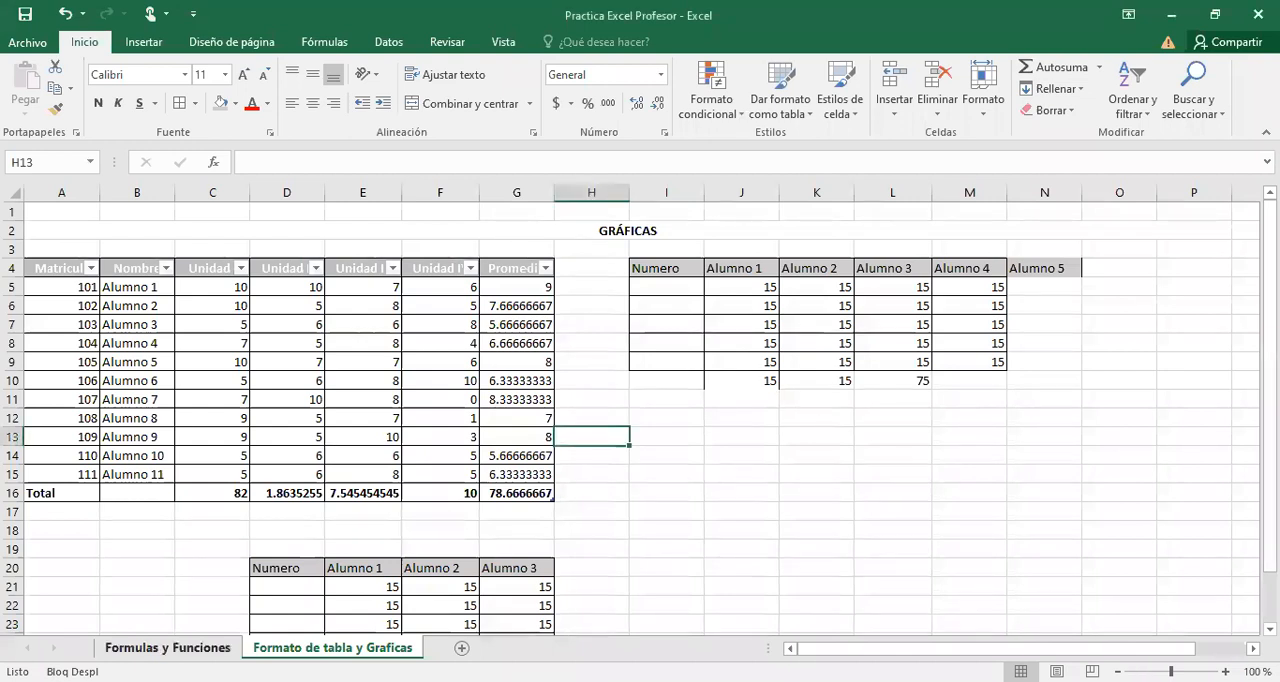
double_click(167, 648)
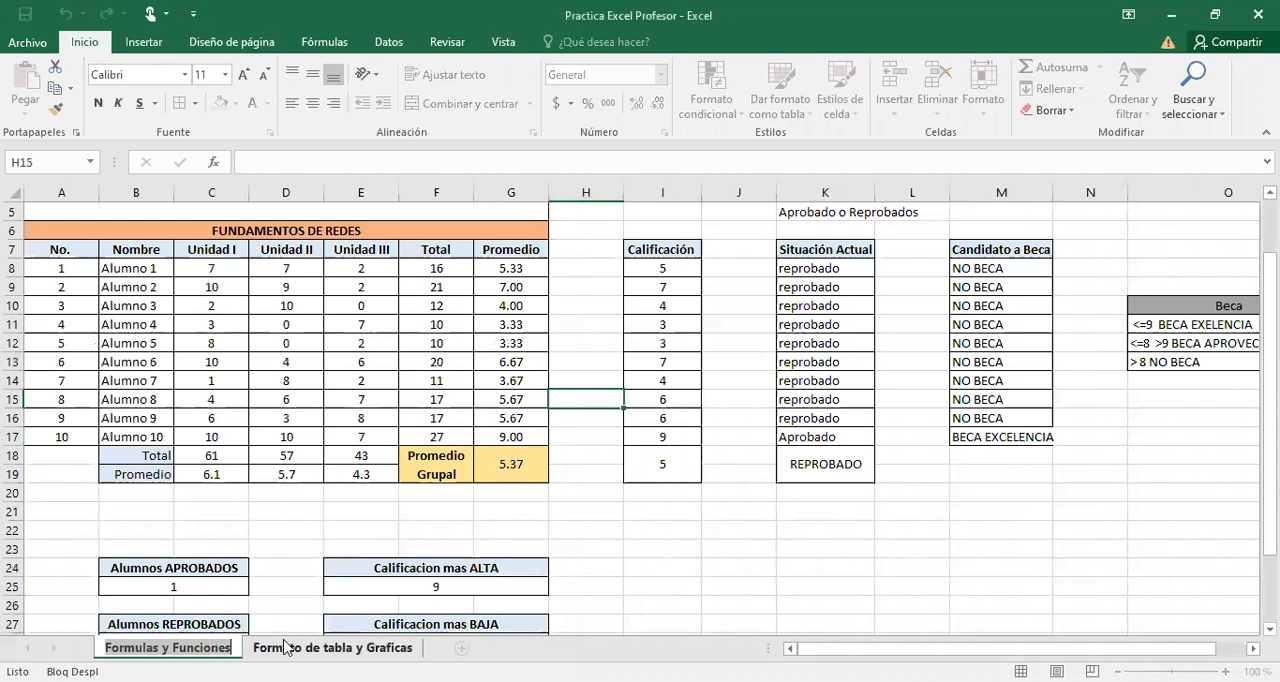
click(376, 648)
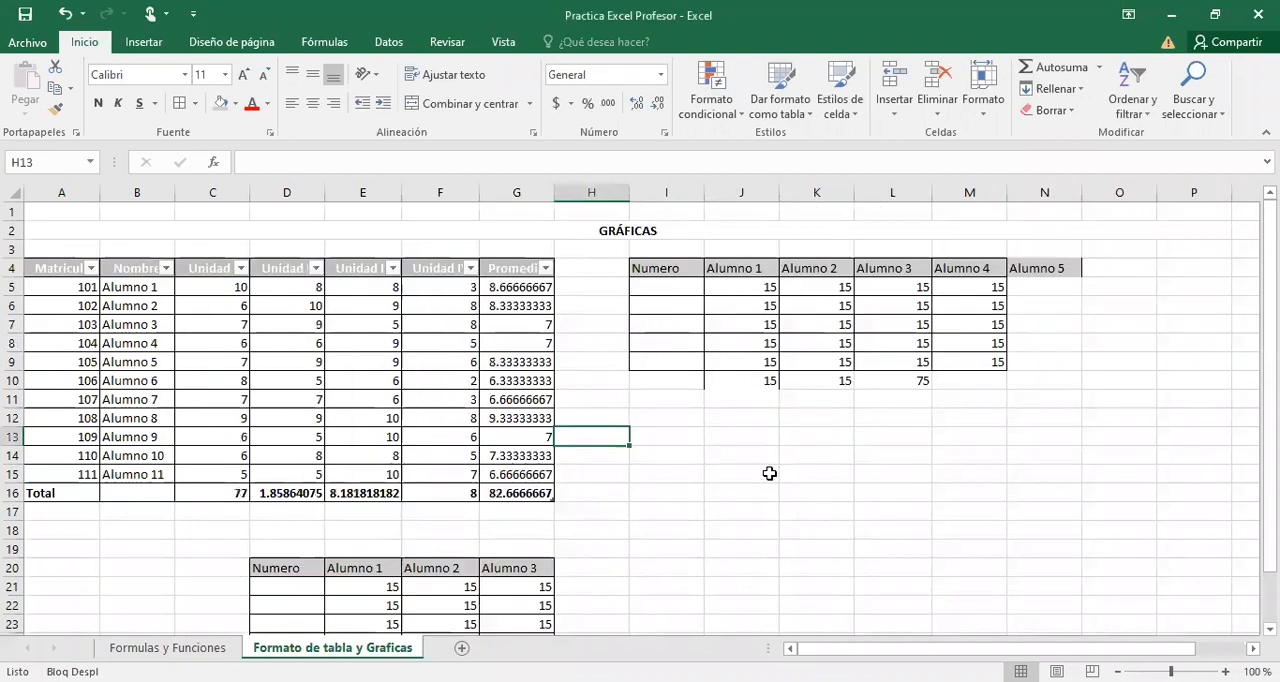
click(769, 473)
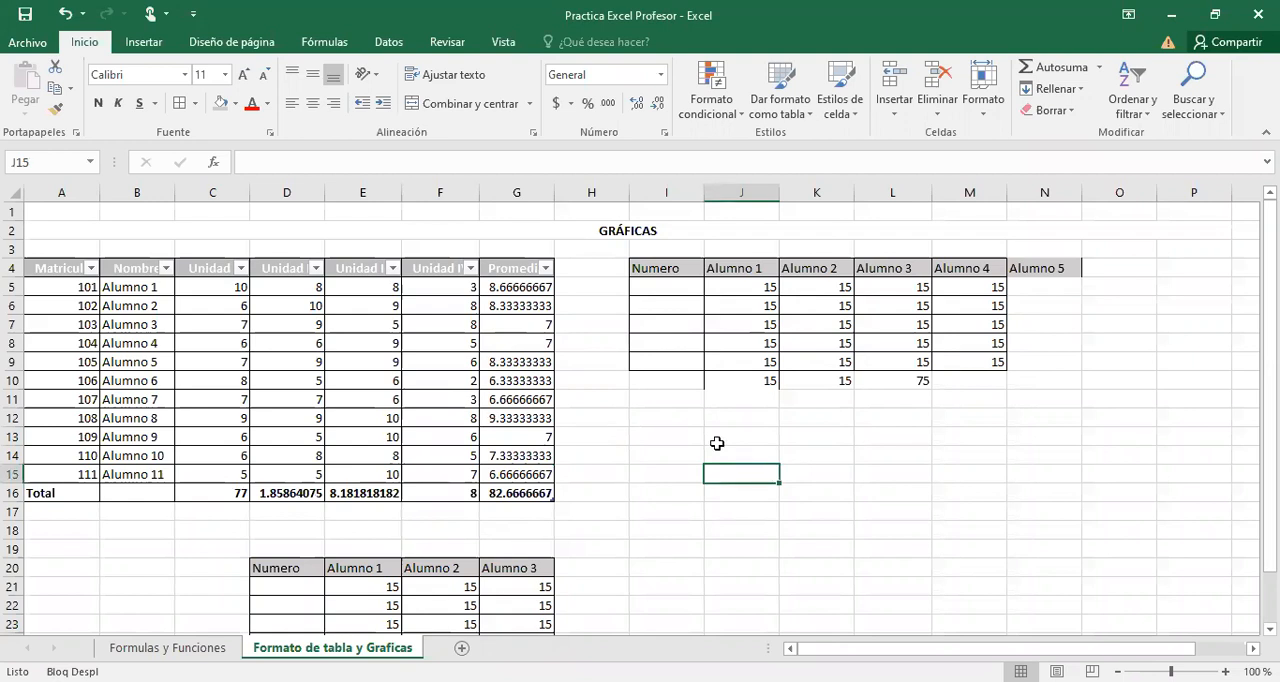
click(572, 310)
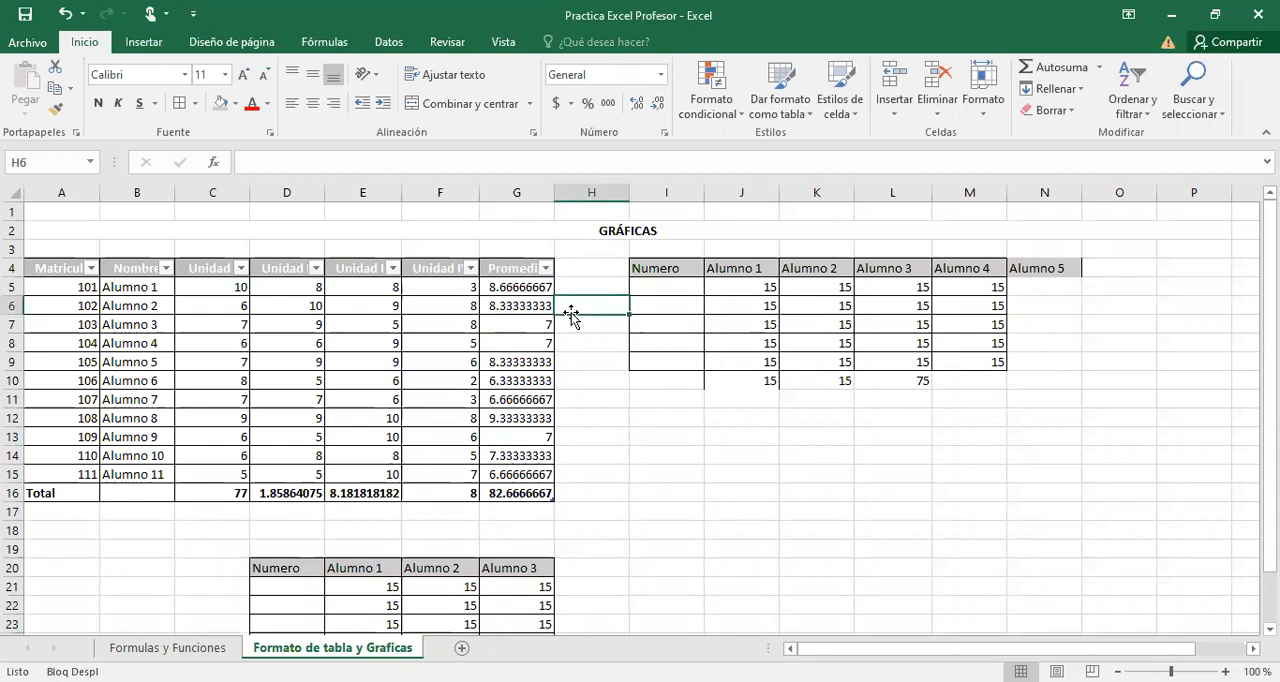
click(443, 309)
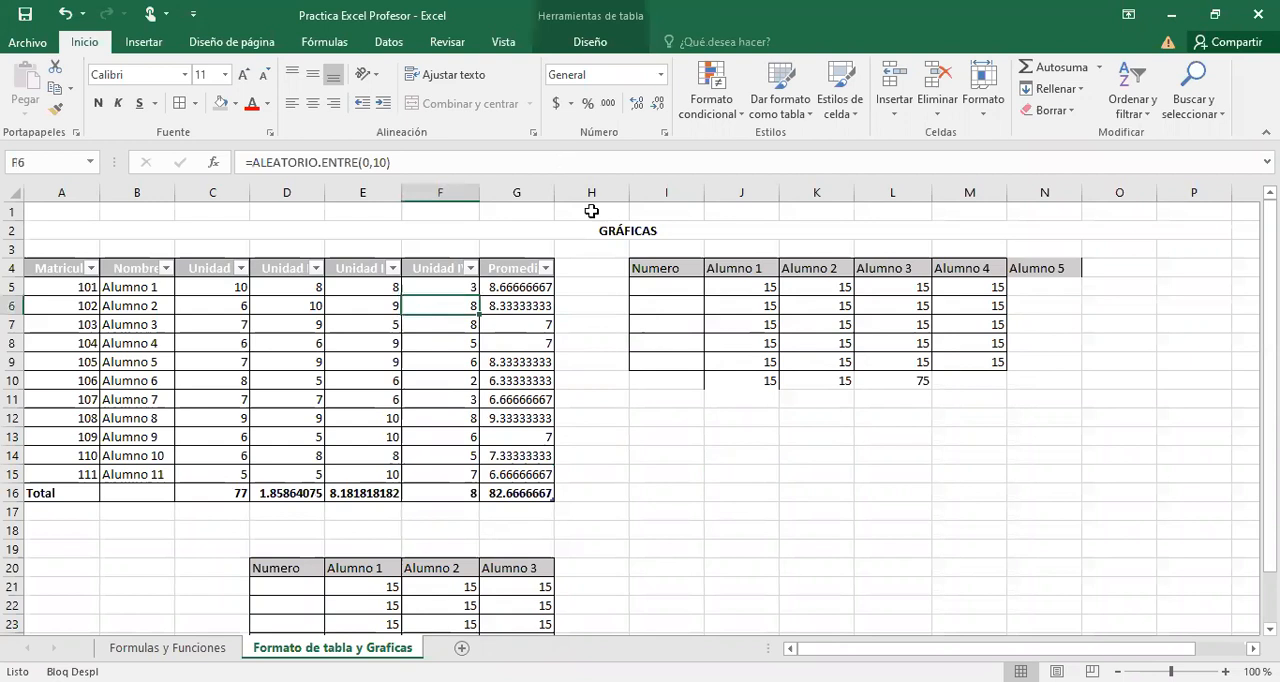
click(590, 42)
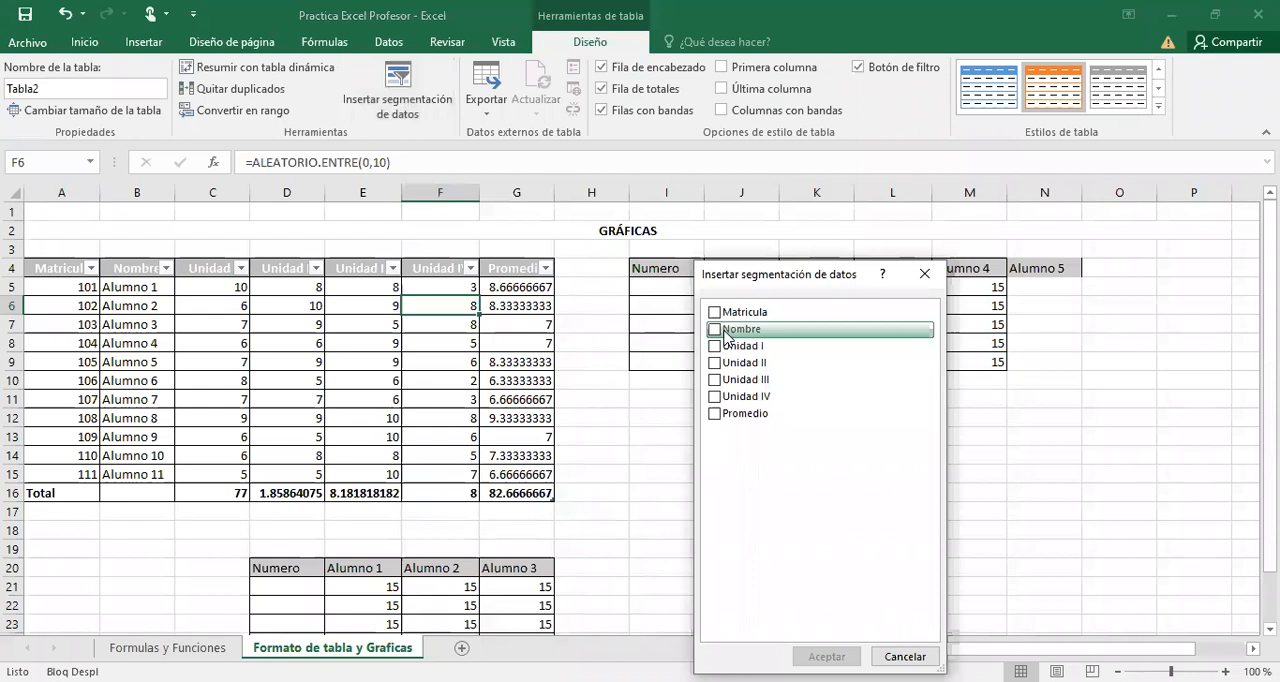
click(925, 275)
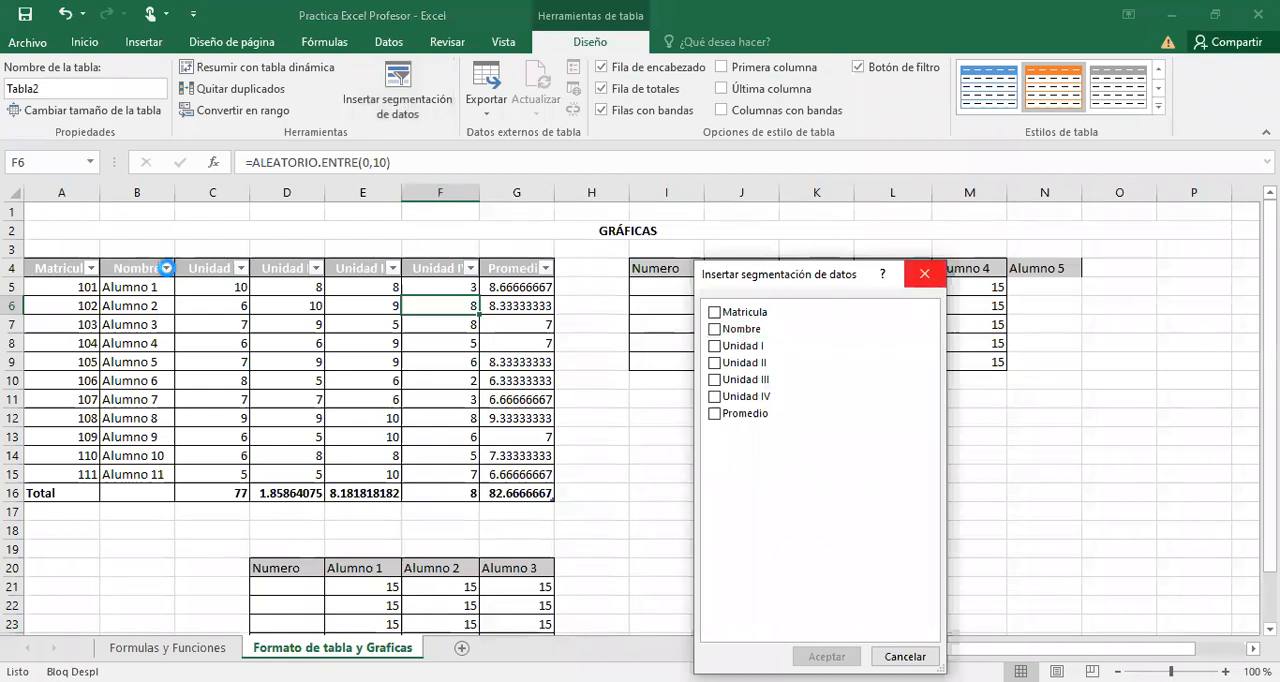
Filter the table's Nombre column to show only Alumno 3, and undo the filter.
click(167, 268)
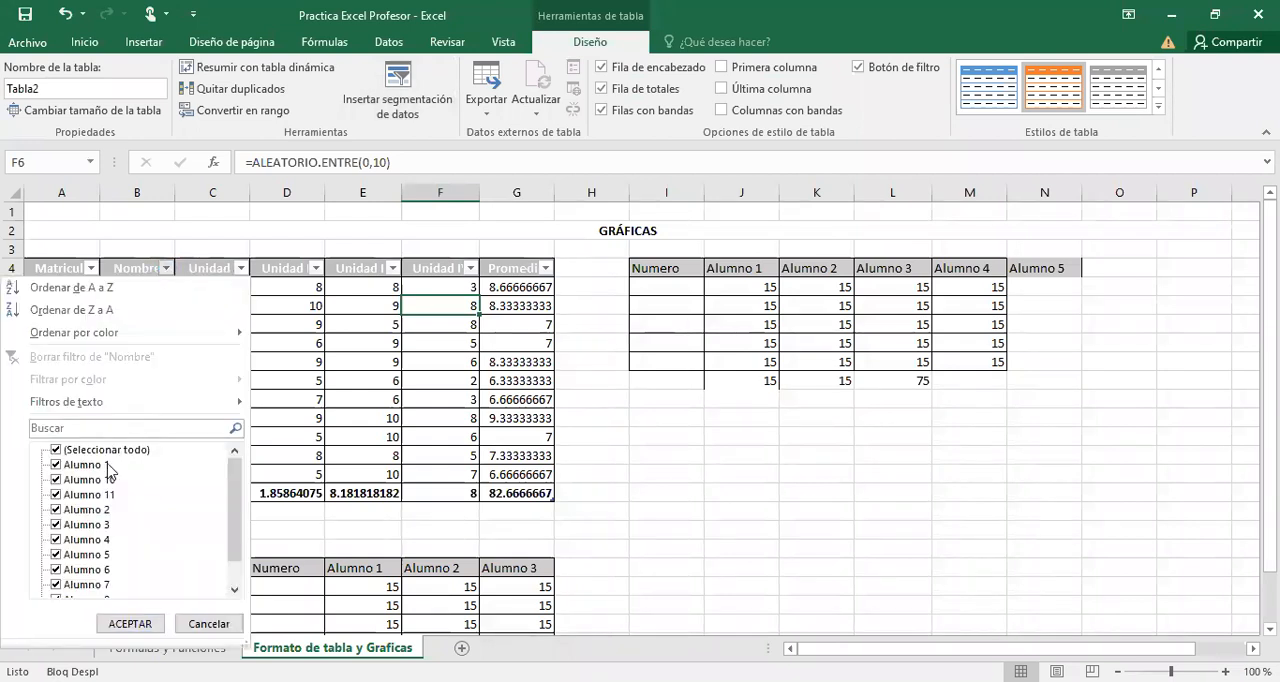
click(110, 529)
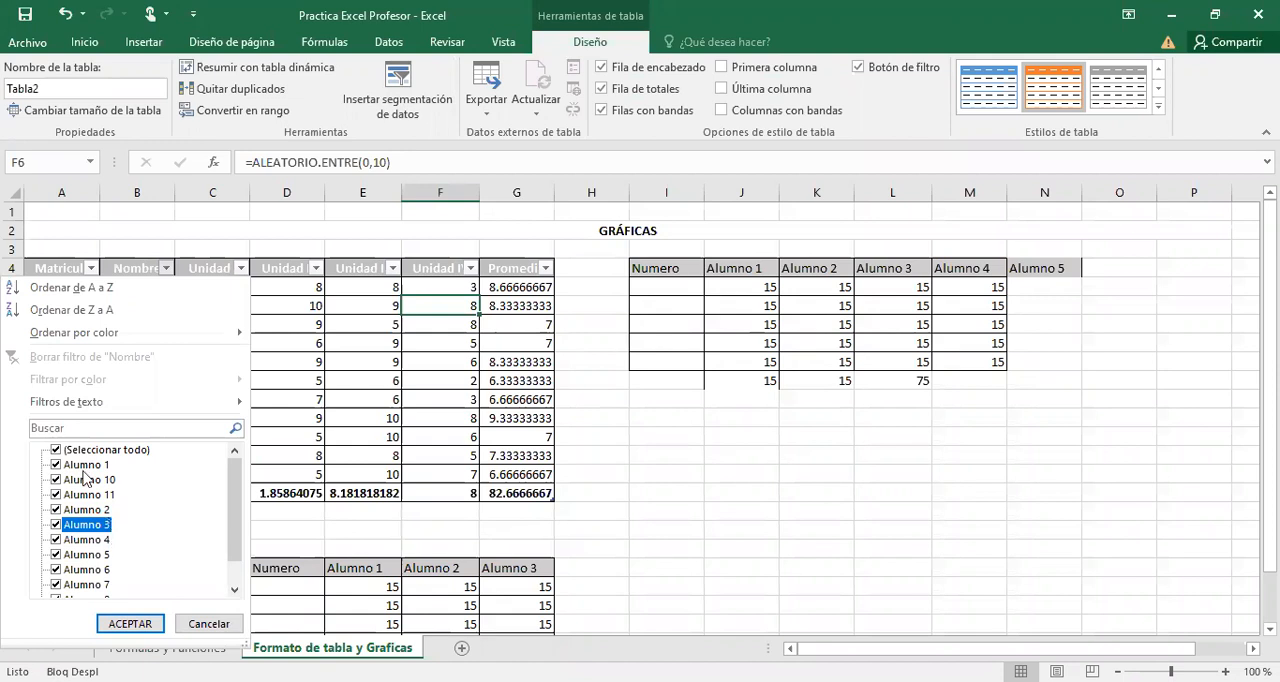
click(82, 522)
click(57, 451)
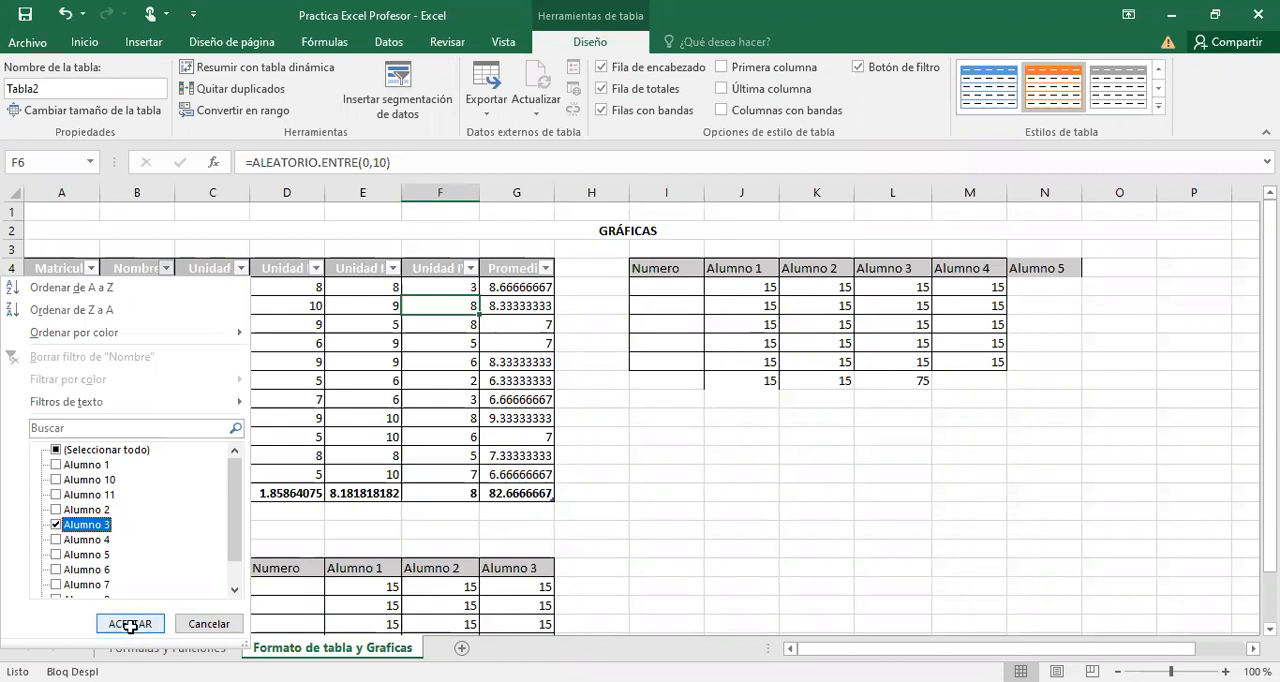
click(130, 624)
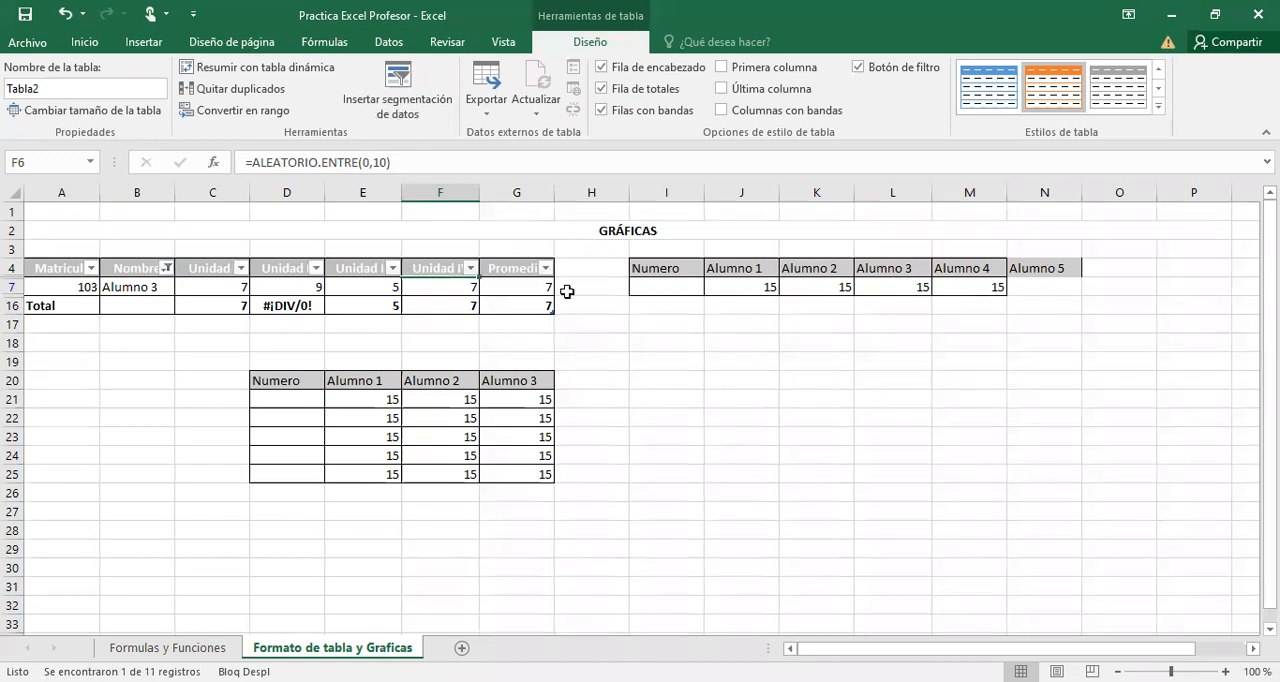
key(ctrl+z)
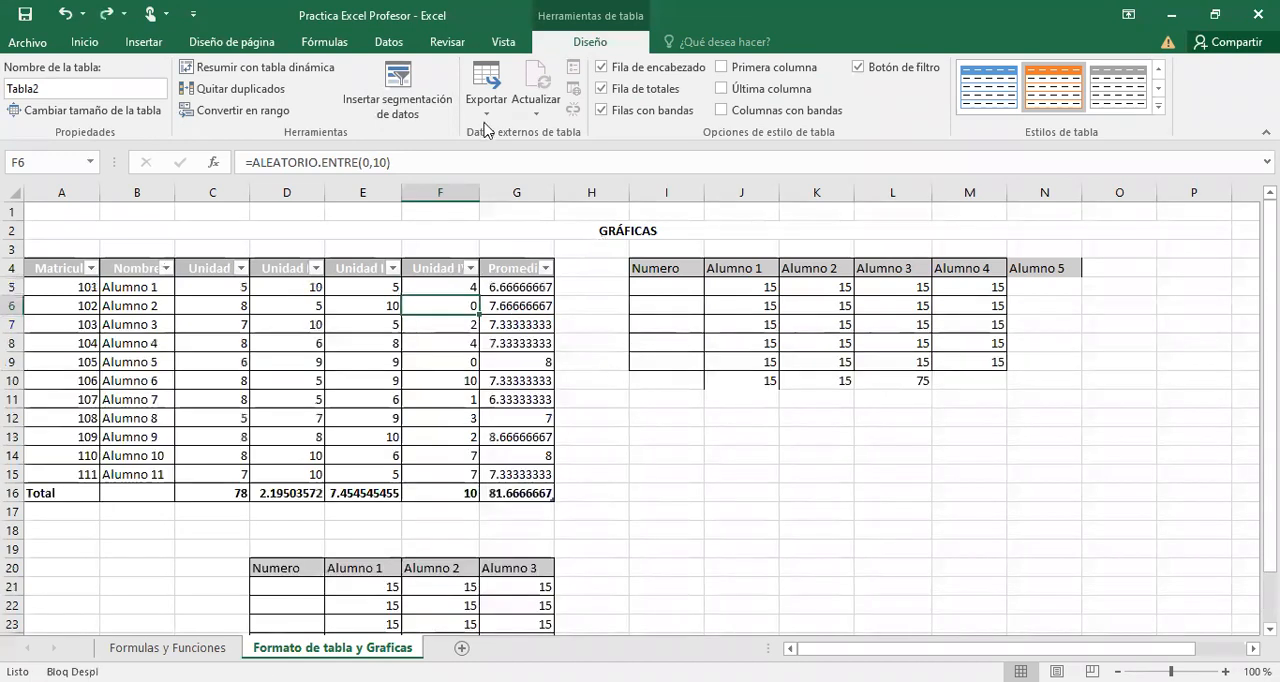
Insert a slicer for the table with only the Nombre field selected.
click(395, 90)
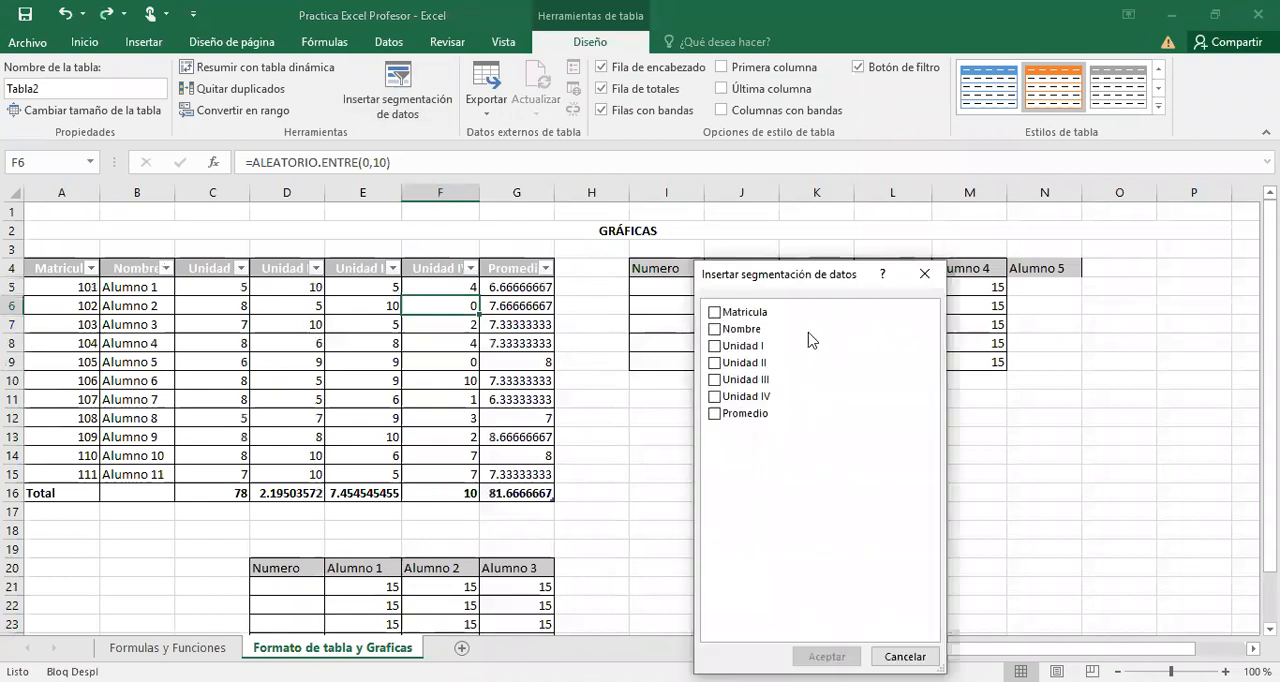
click(716, 318)
click(715, 331)
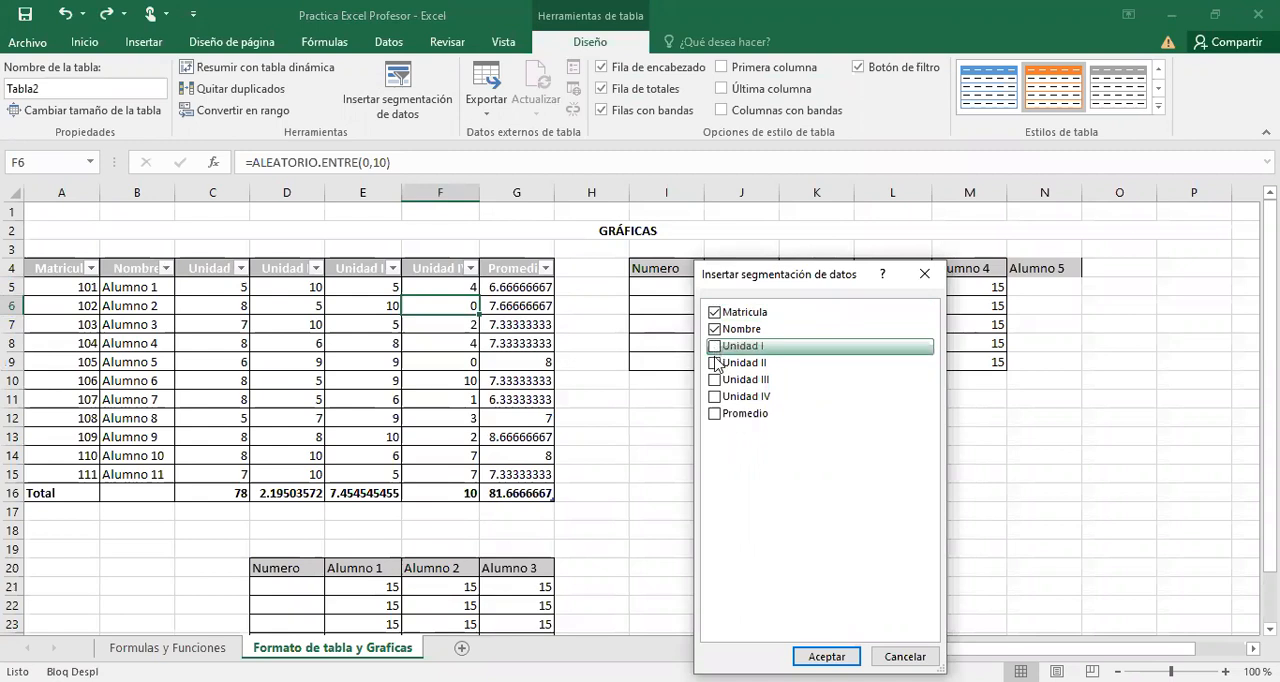
click(714, 381)
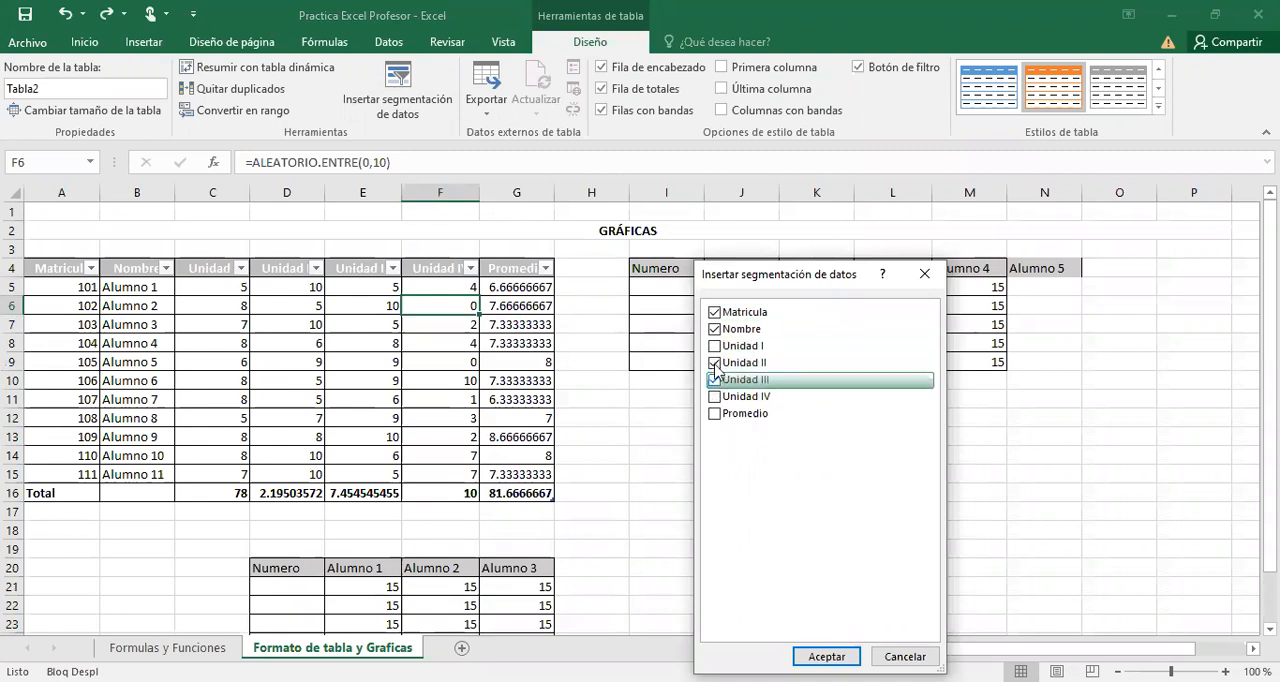
click(714, 364)
click(714, 364)
click(715, 380)
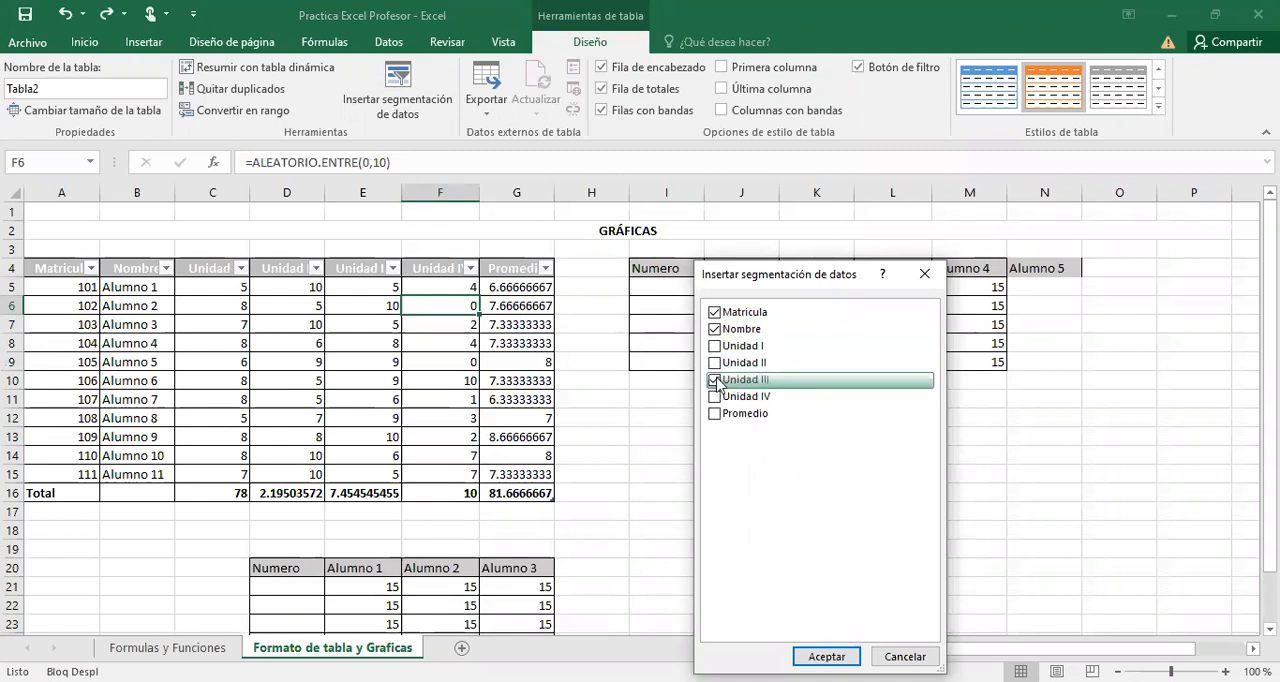
click(714, 314)
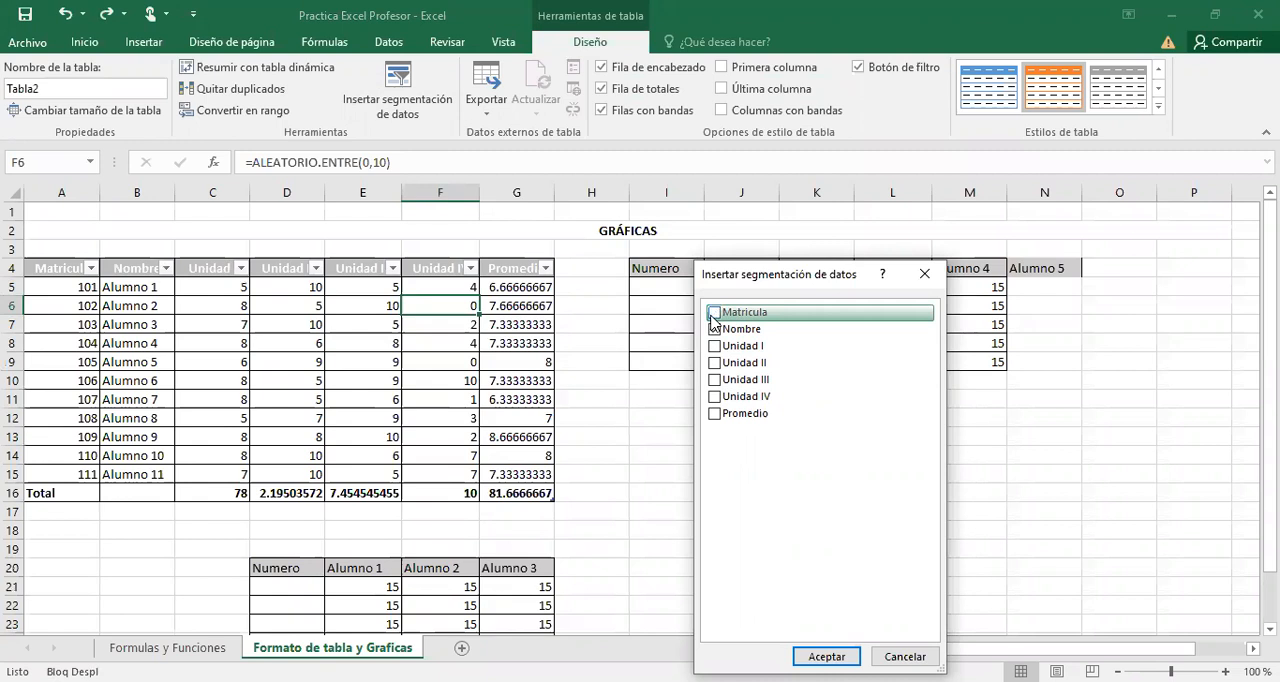
click(714, 329)
click(839, 652)
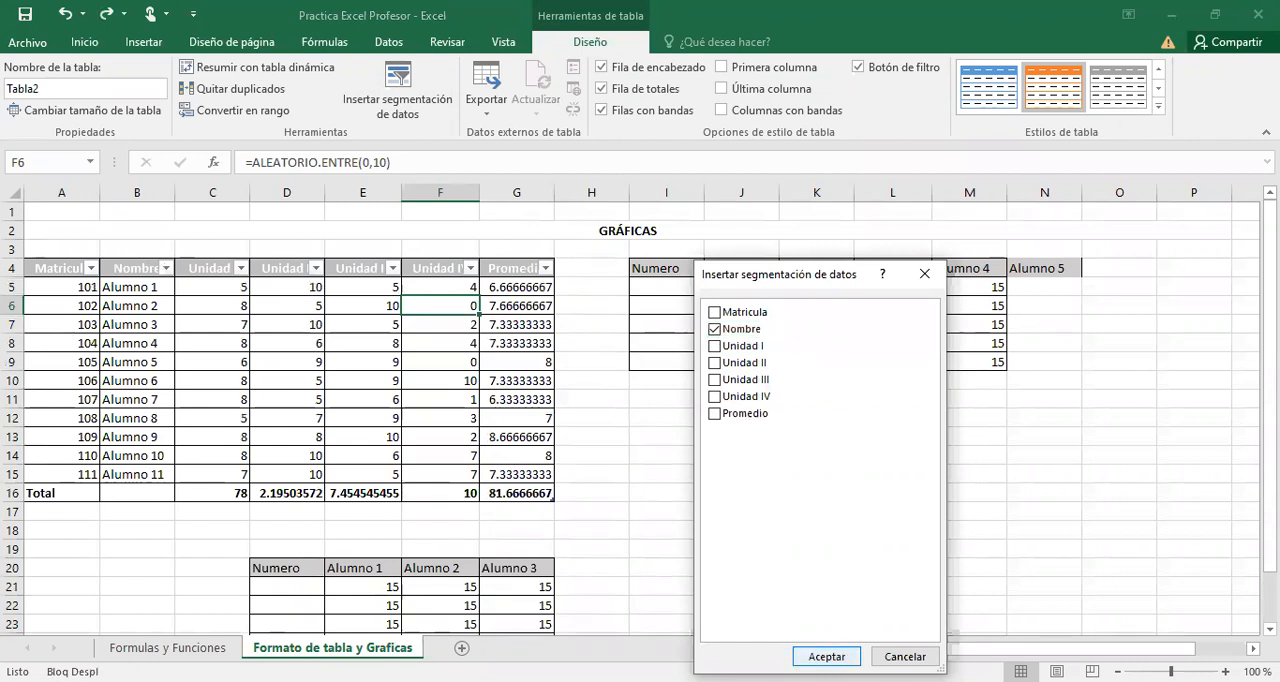
Place the Nombre slicer beside the formatted table and resize it to about 10.29 cm high and 4 cm wide.
drag(707, 367, 667, 276)
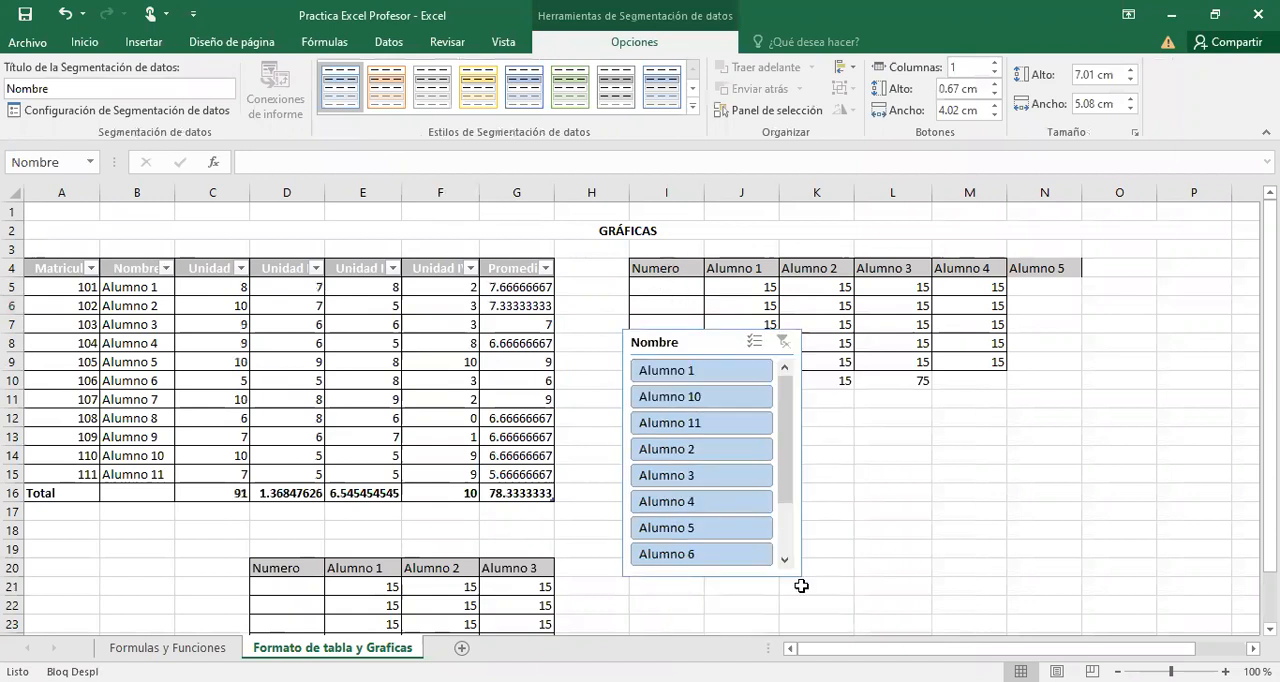
drag(728, 587, 729, 618)
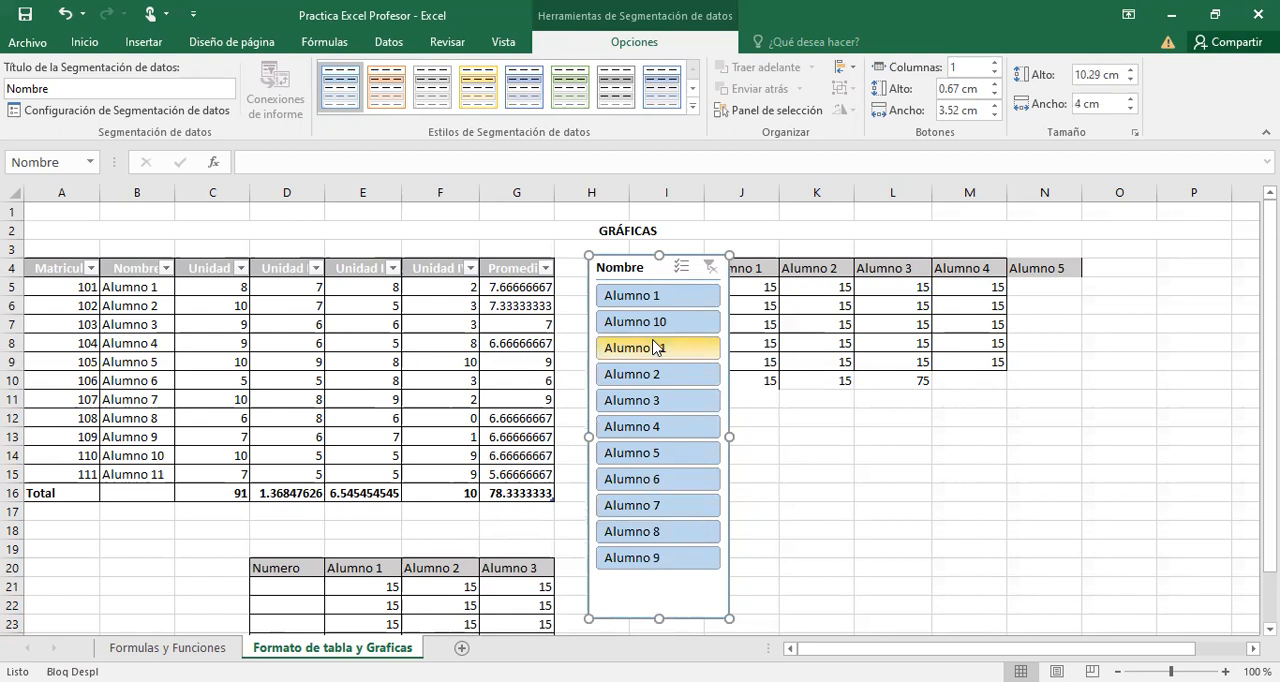
Filter the table with the Nombre slicer by Alumno 4, by Alumno 6, and by the range Alumno 4 to Alumno 6.
click(653, 406)
click(655, 428)
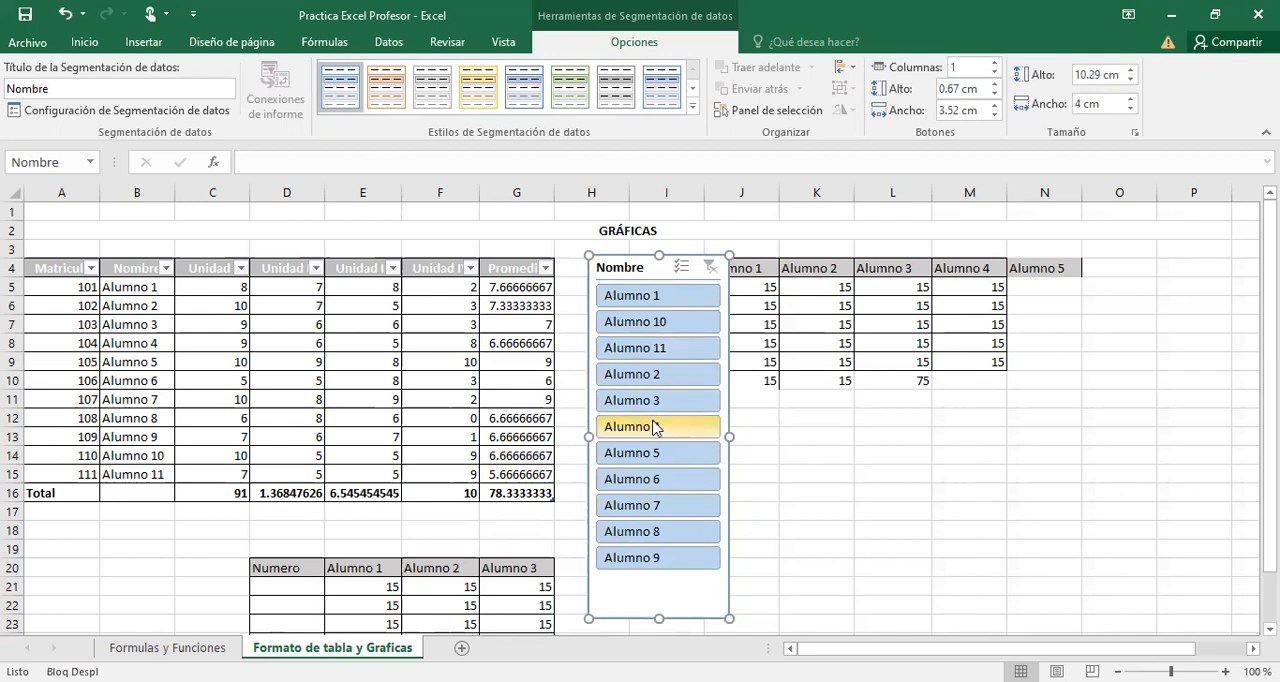
click(655, 427)
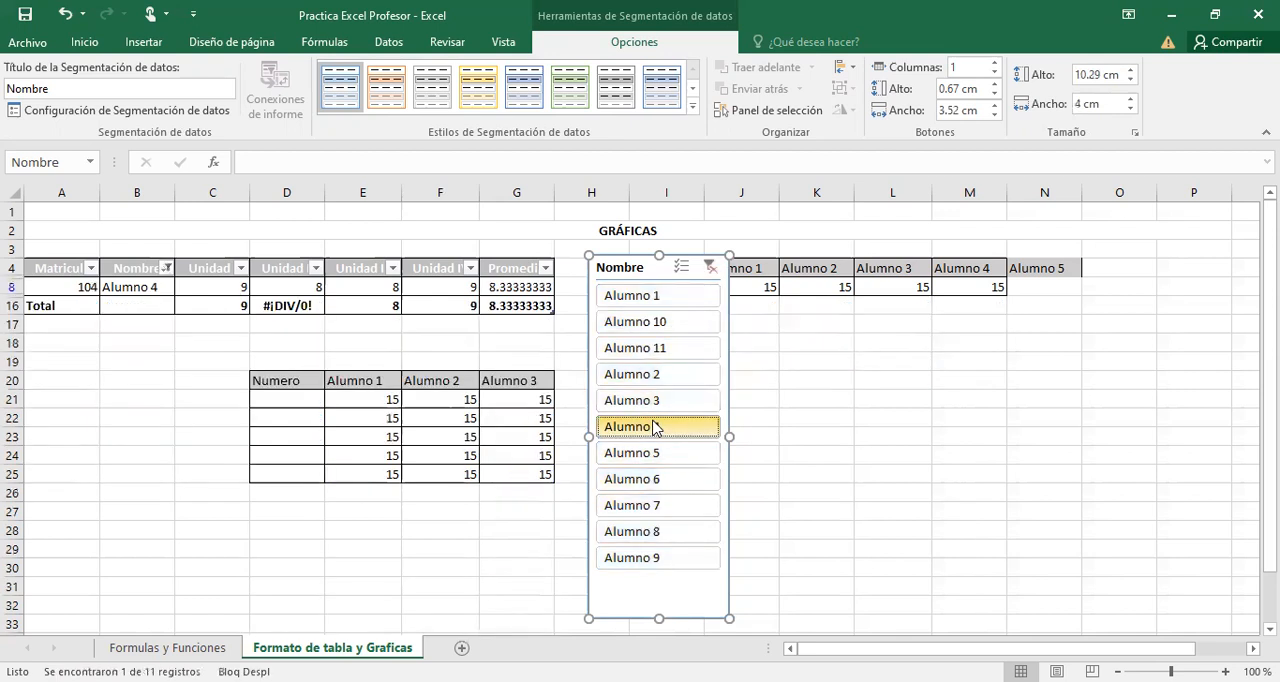
click(662, 480)
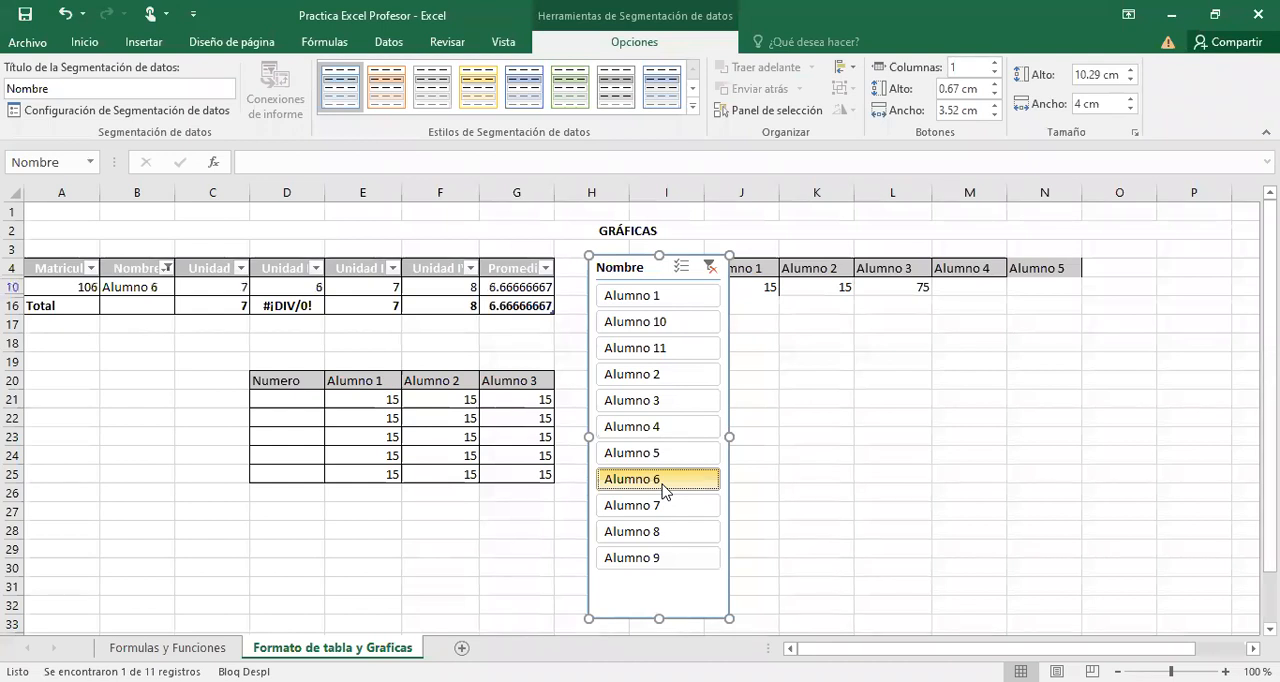
click(660, 452)
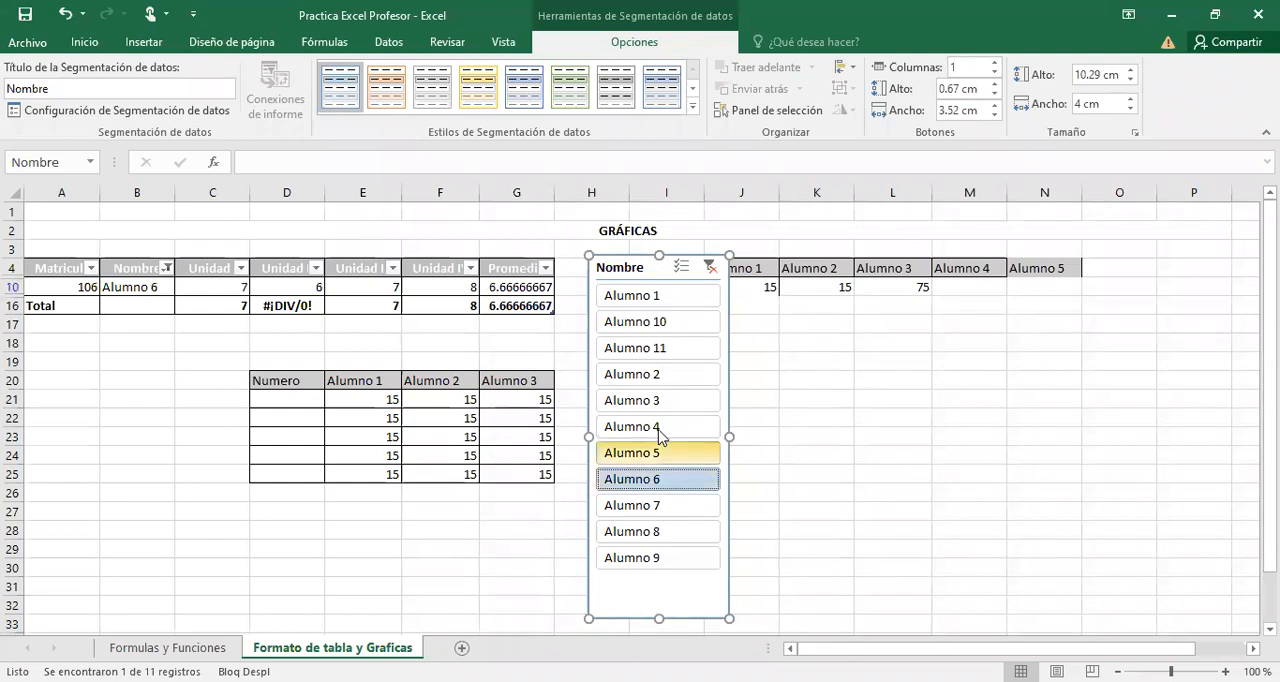
shift+click(659, 430)
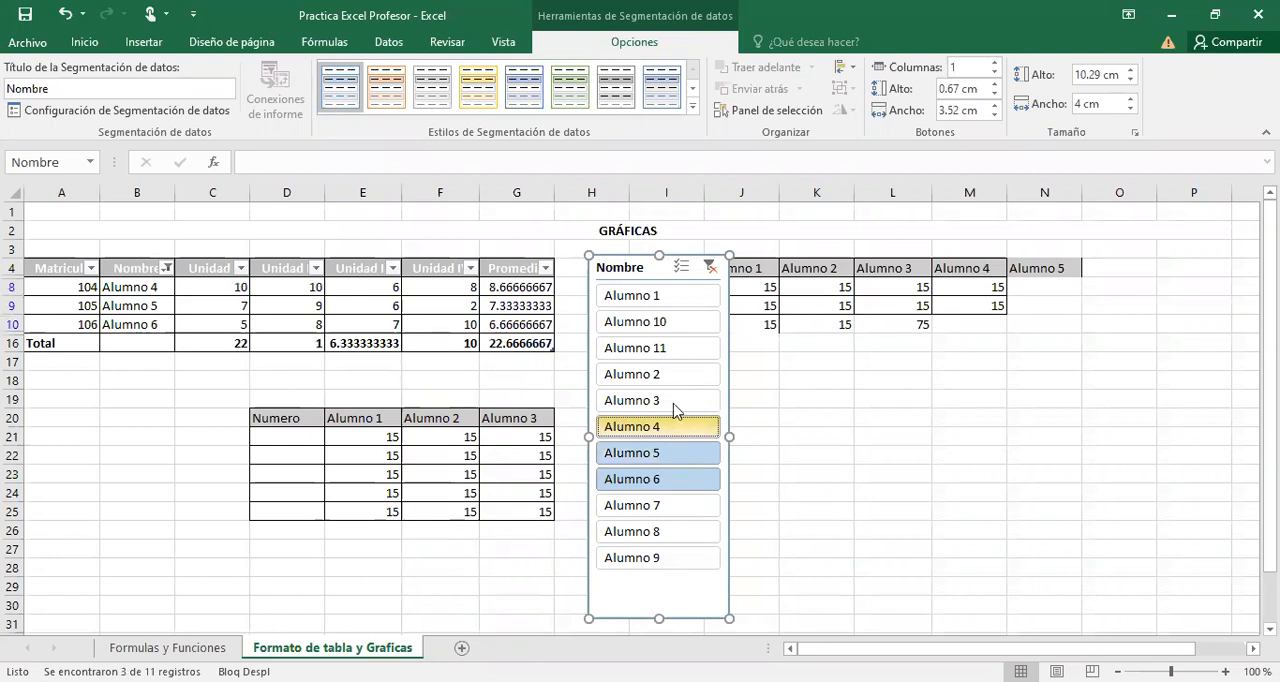
Filter the table with the slicer from Alumno 3 through Alumno 7, and clear the slicer filter.
click(676, 410)
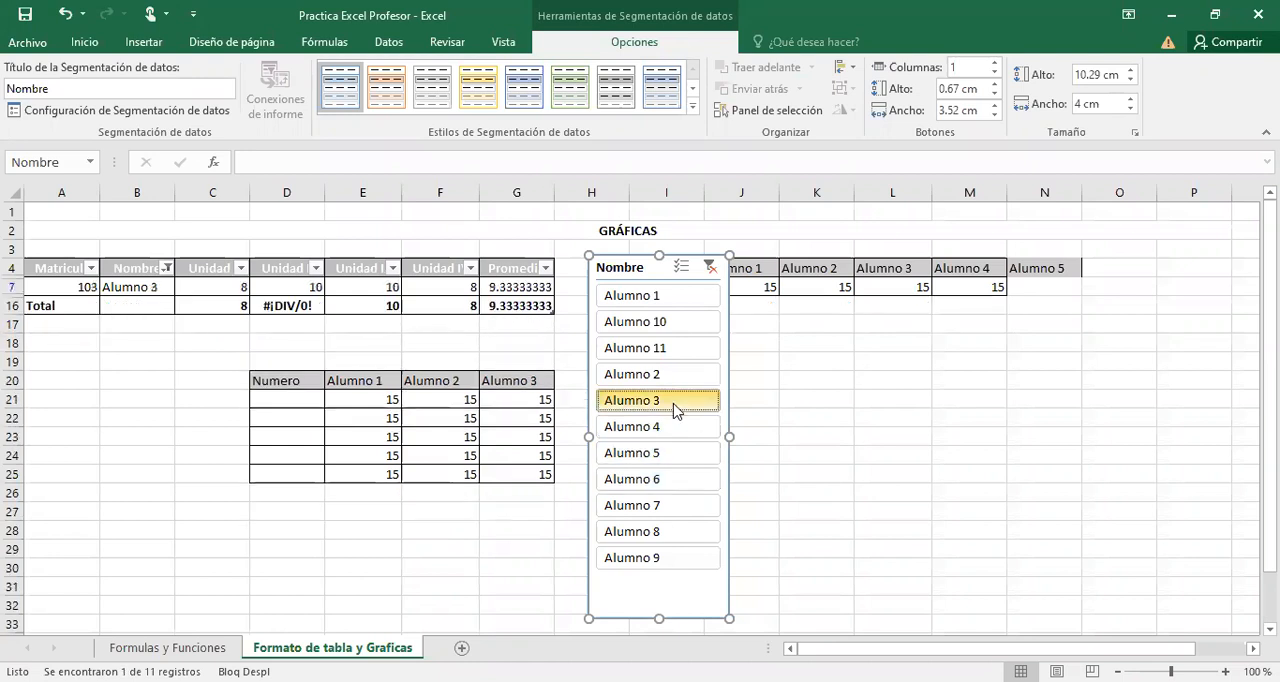
click(665, 502)
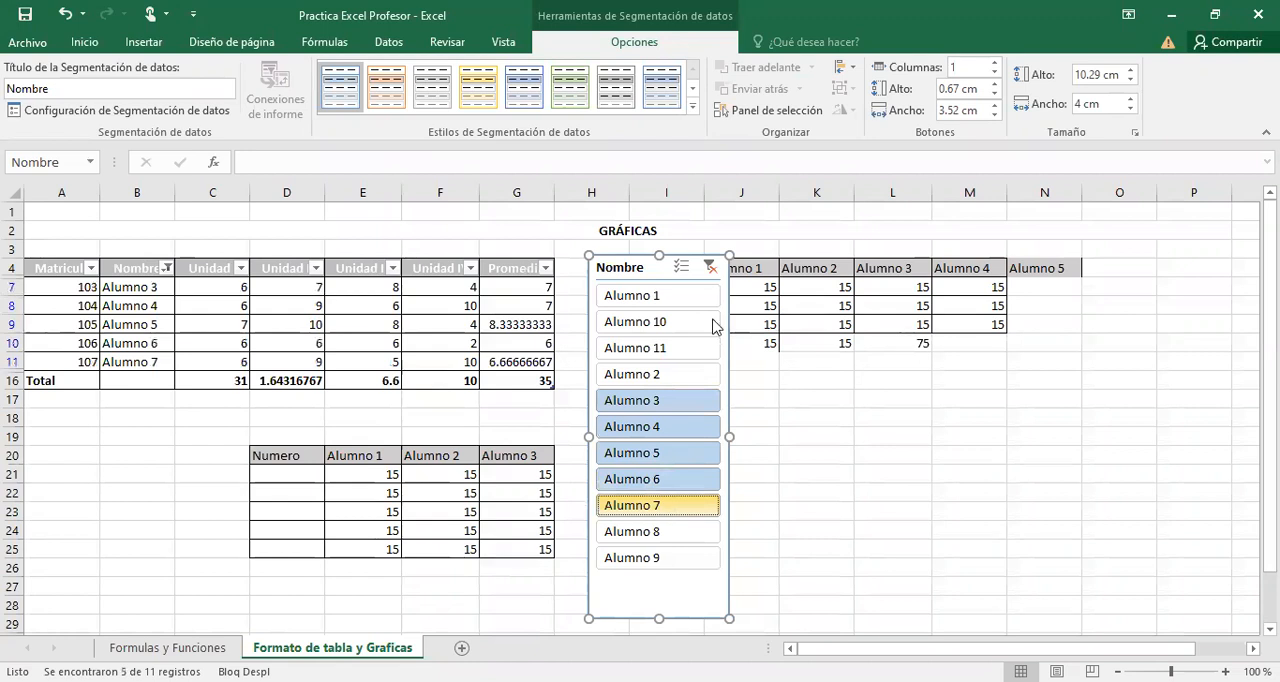
click(709, 267)
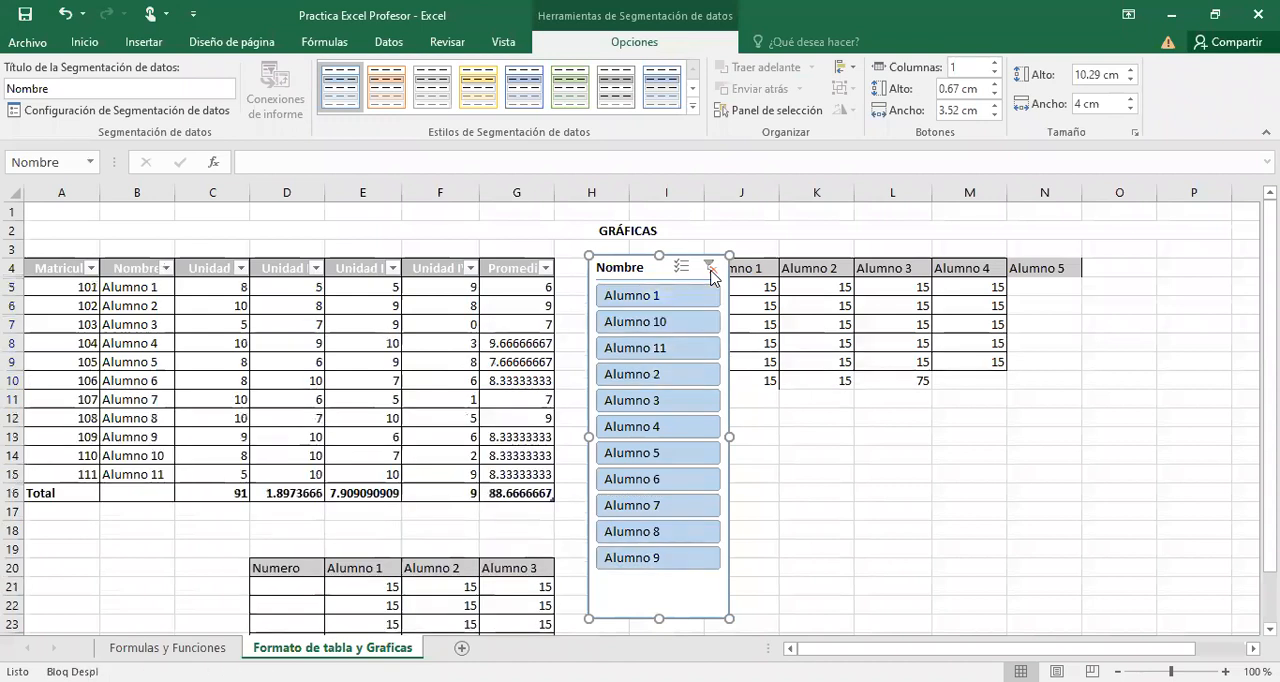
Move the Nombre slicer slightly closer to the formatted table.
drag(625, 262, 625, 266)
click(625, 268)
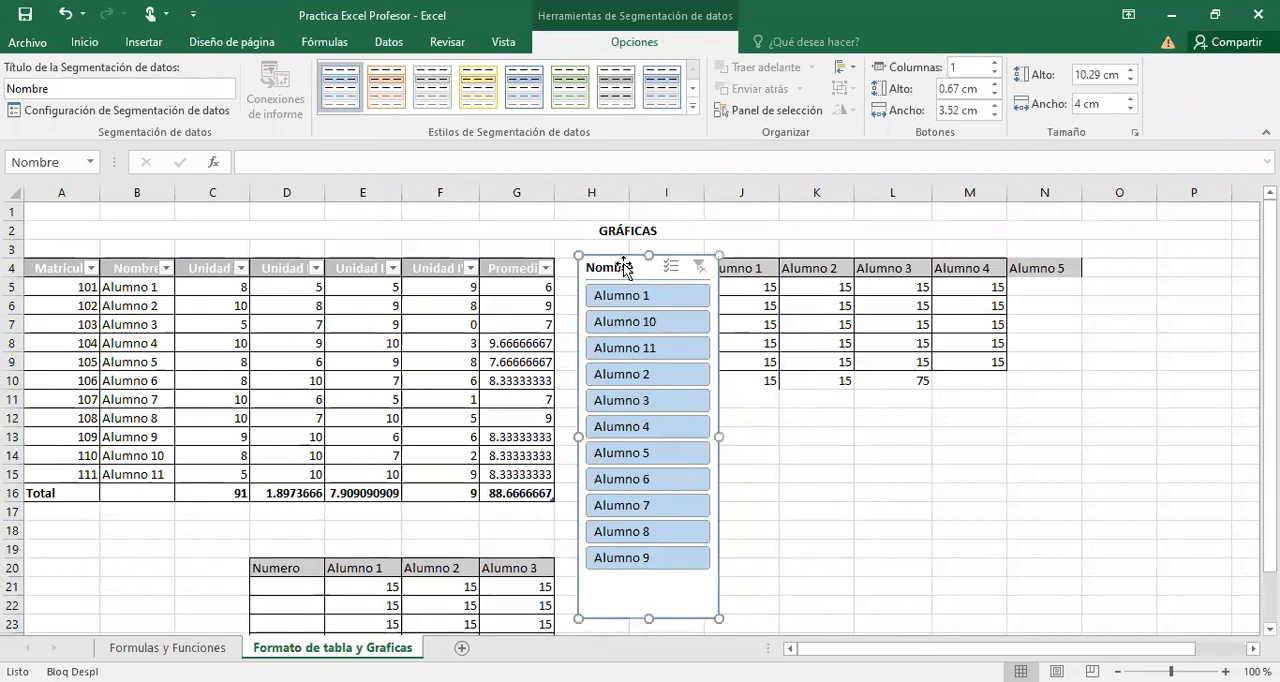
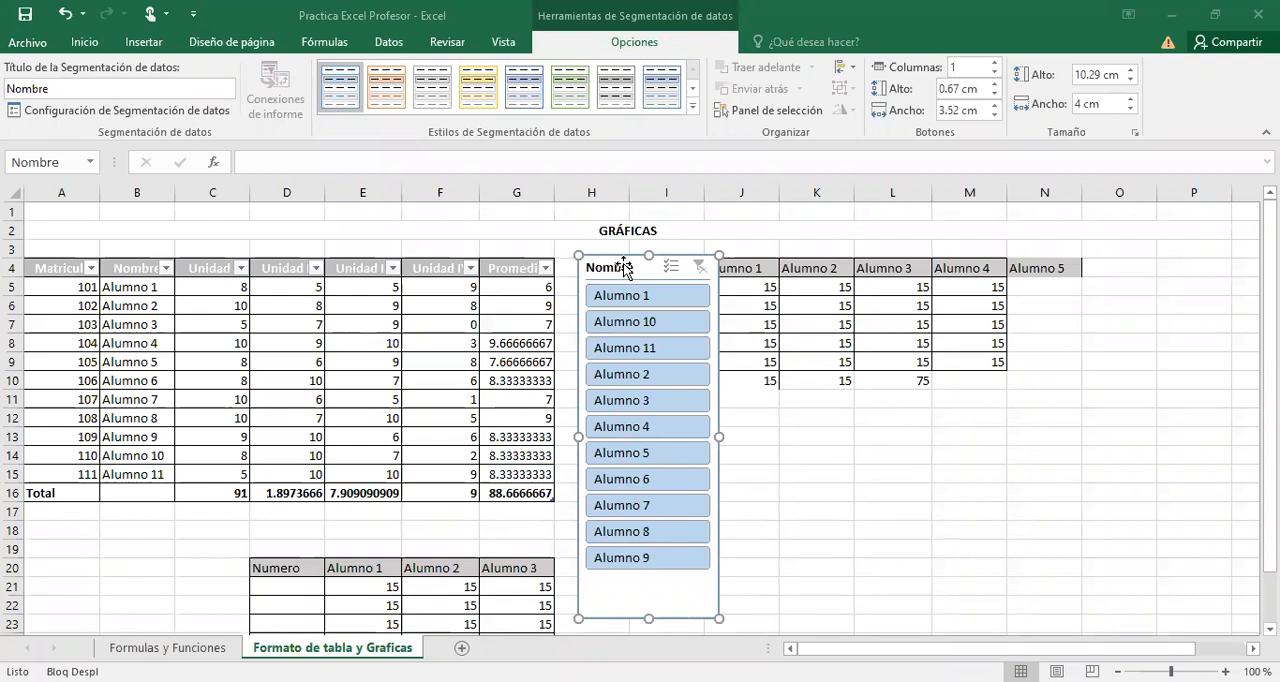
Insert a 3-D clustered column chart from the formatted student table and place it beside the Nombre slicer, below the second table.
click(752, 474)
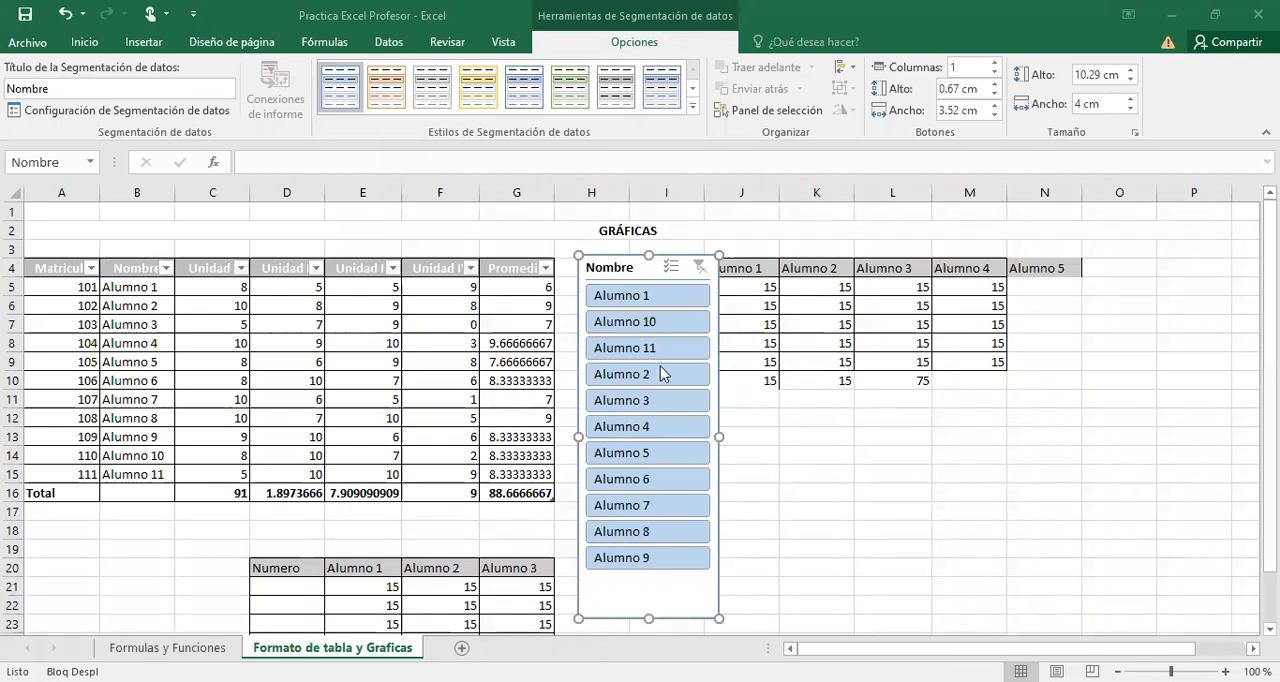
click(410, 286)
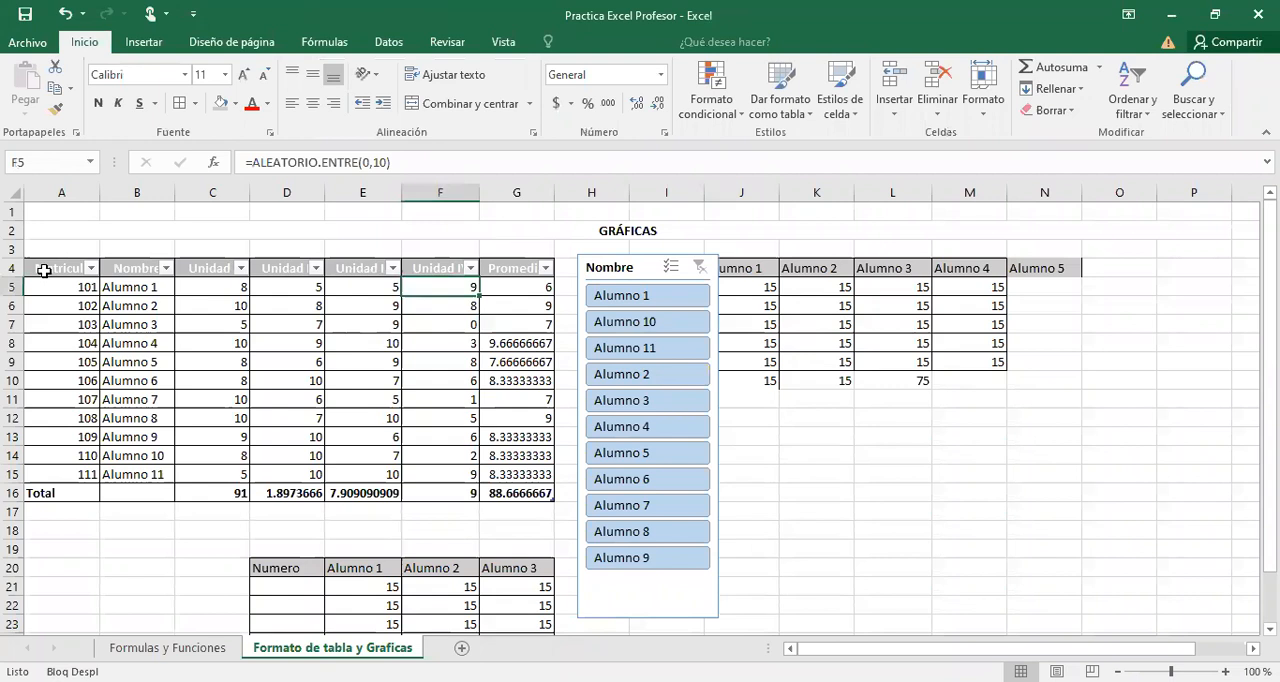
click(44, 270)
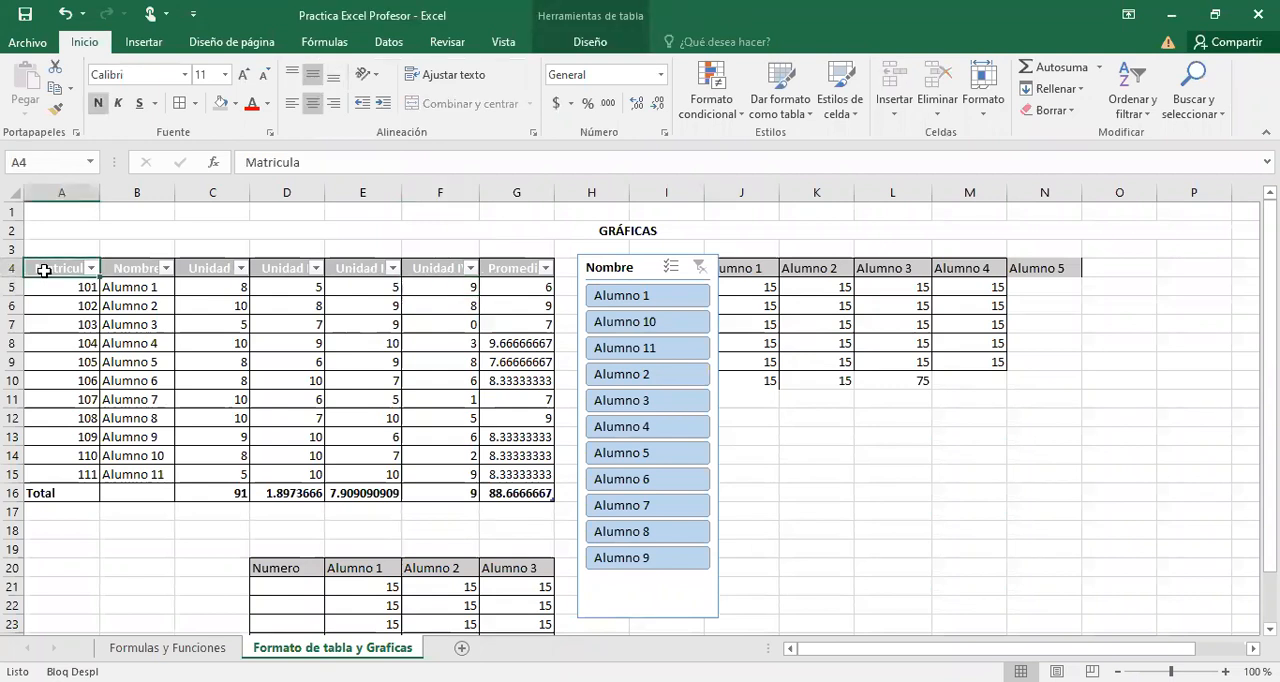
click(143, 47)
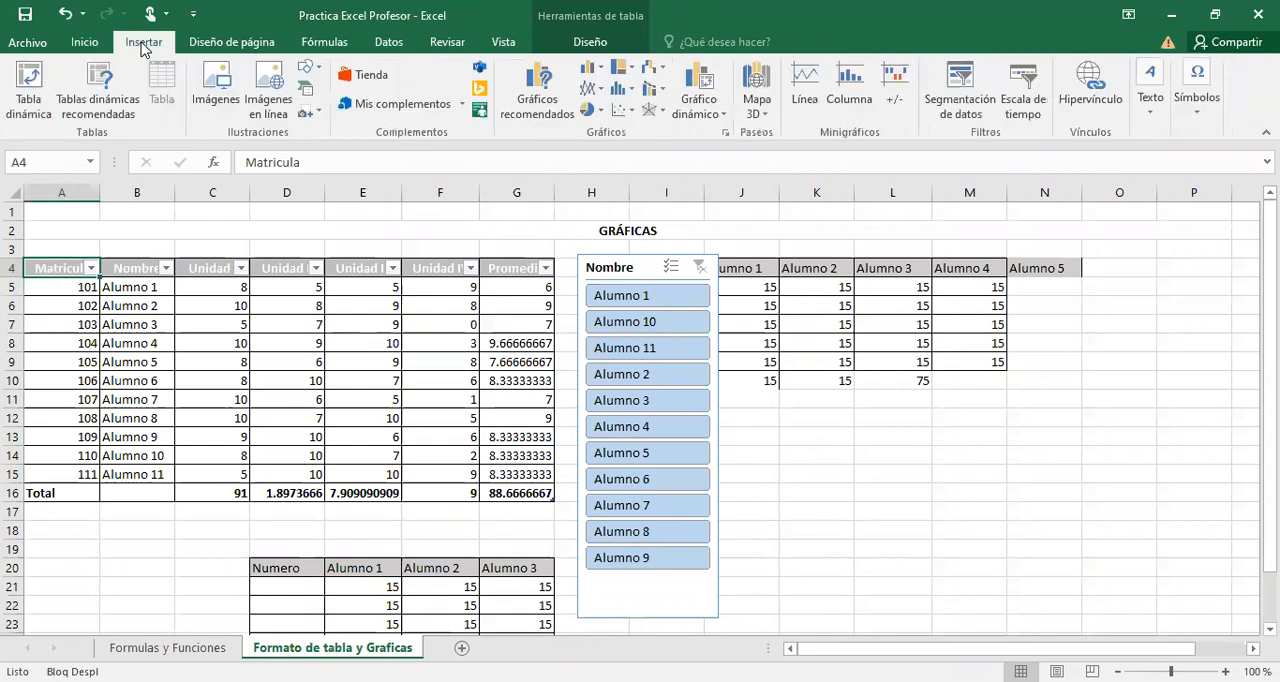
click(601, 70)
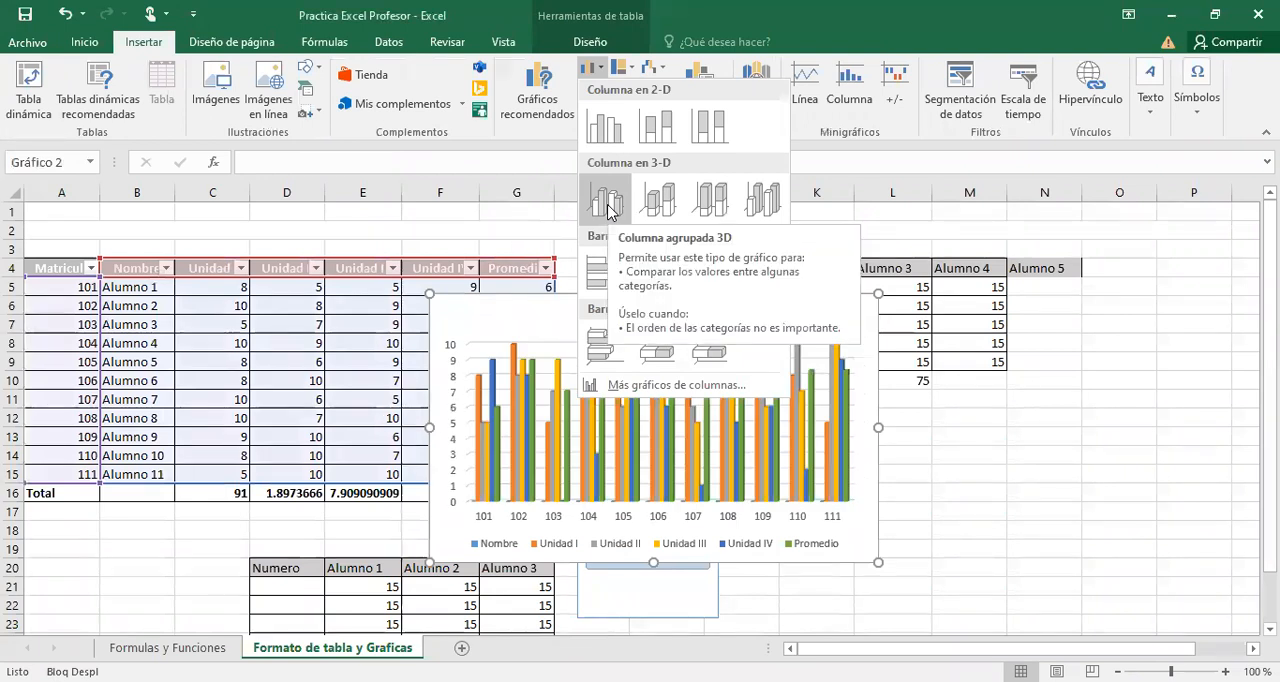
click(607, 205)
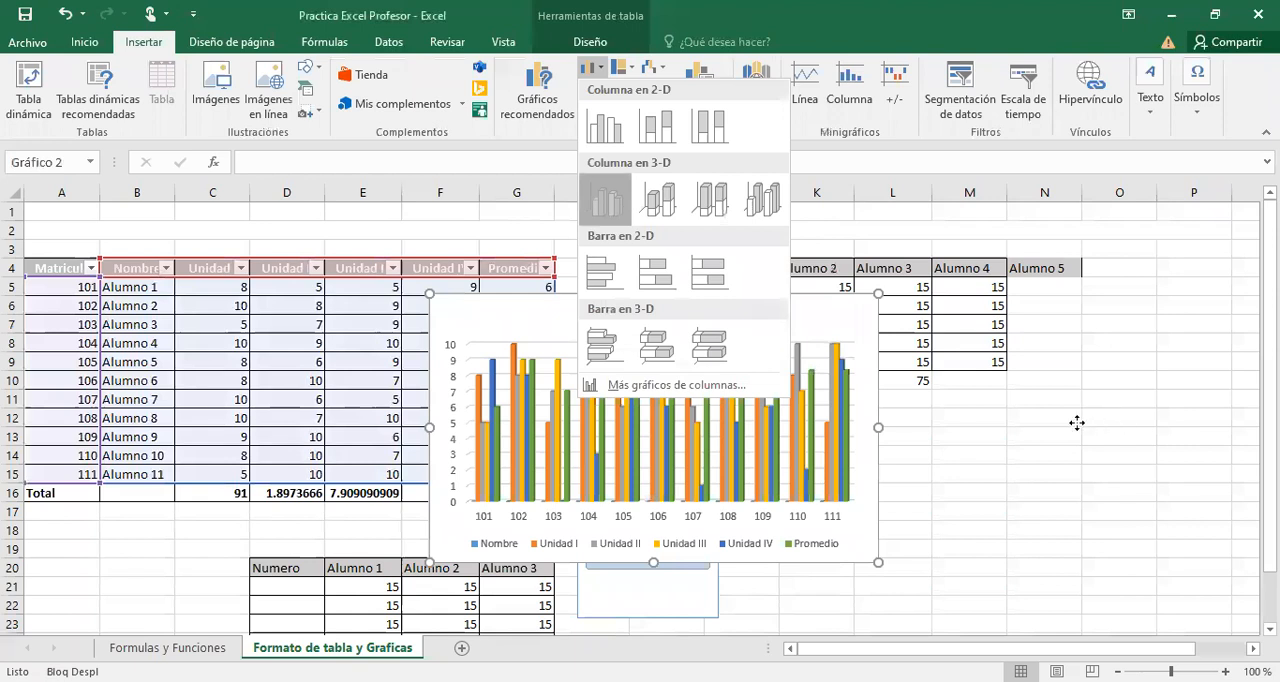
click(972, 390)
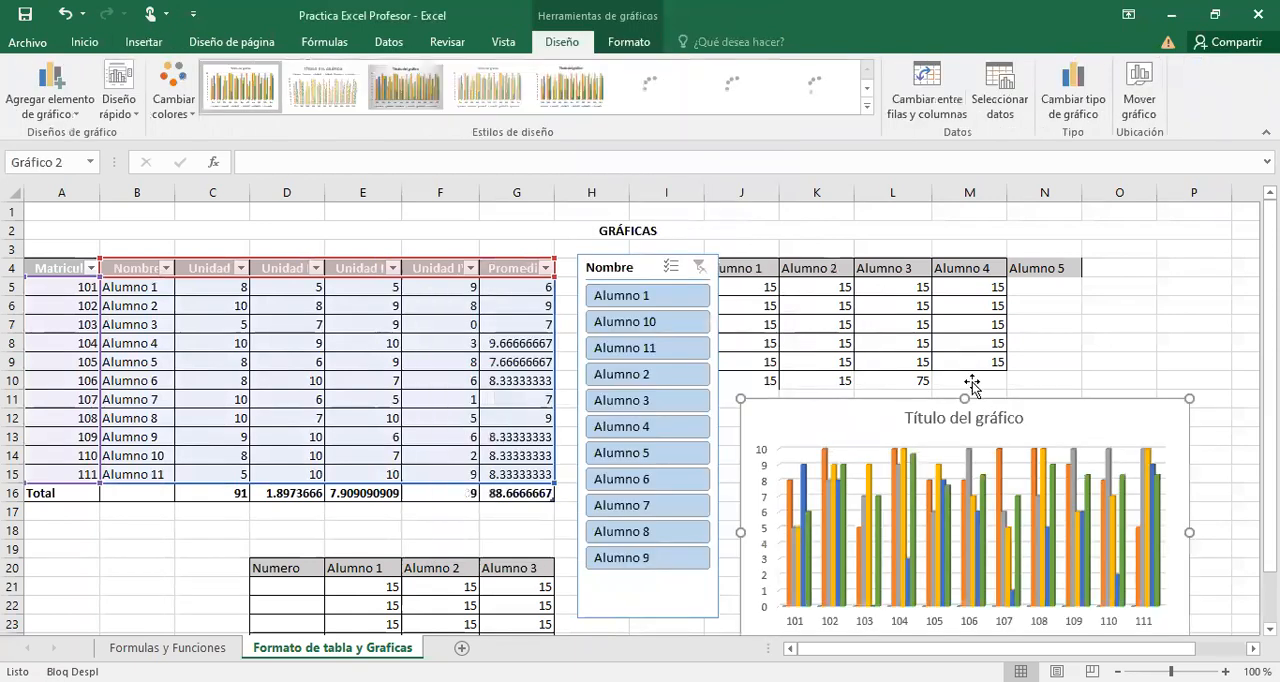
scroll(972, 385, down, 1)
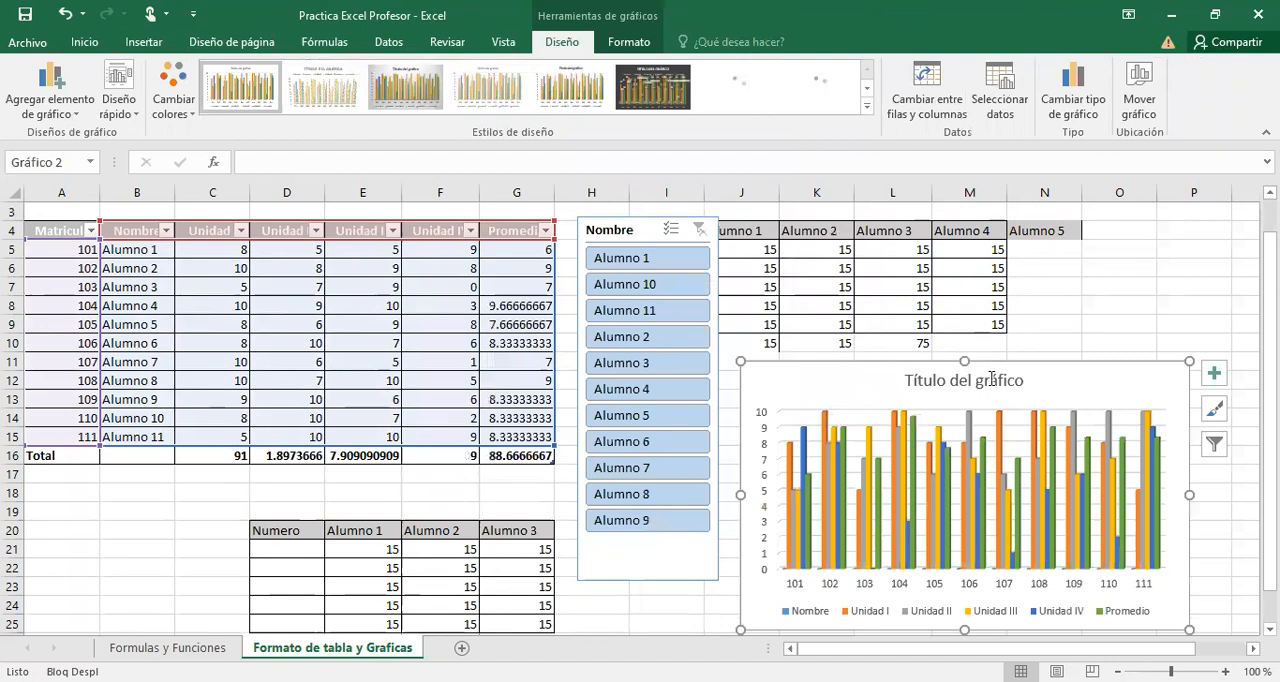
Replace the column chart's title with "Fundamentos de TI".
click(978, 381)
double_click(981, 379)
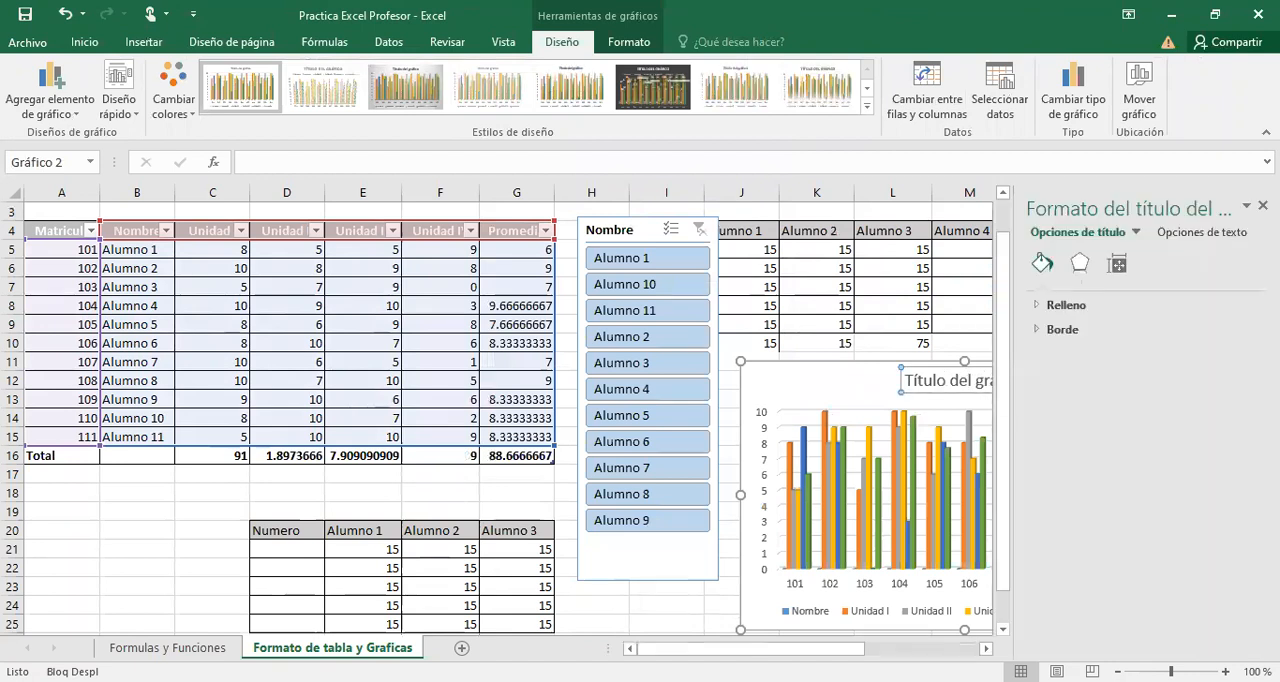
click(1263, 205)
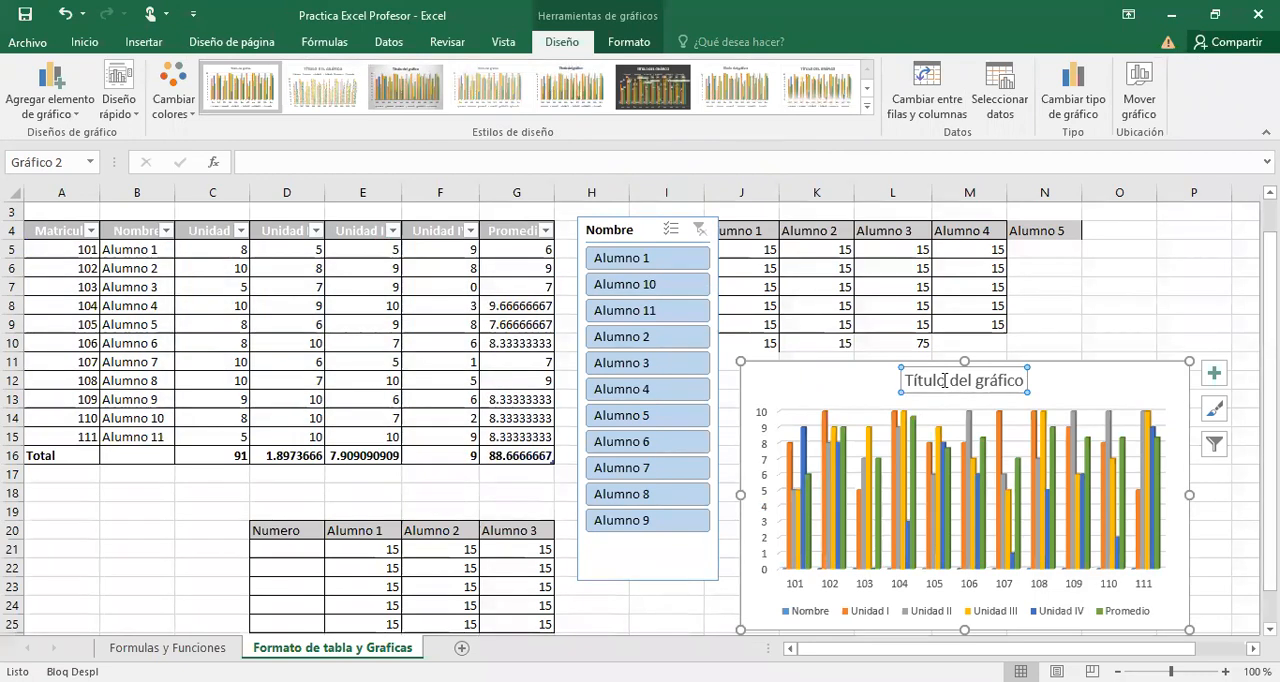
click(944, 380)
key(Delete)
key(Delete)
key(Delete)
key(Delete)
key(Delete)
key(Delete)
key(Delete)
key(Delete)
key(Delete)
key(Delete)
key(Delete)
key(Delete)
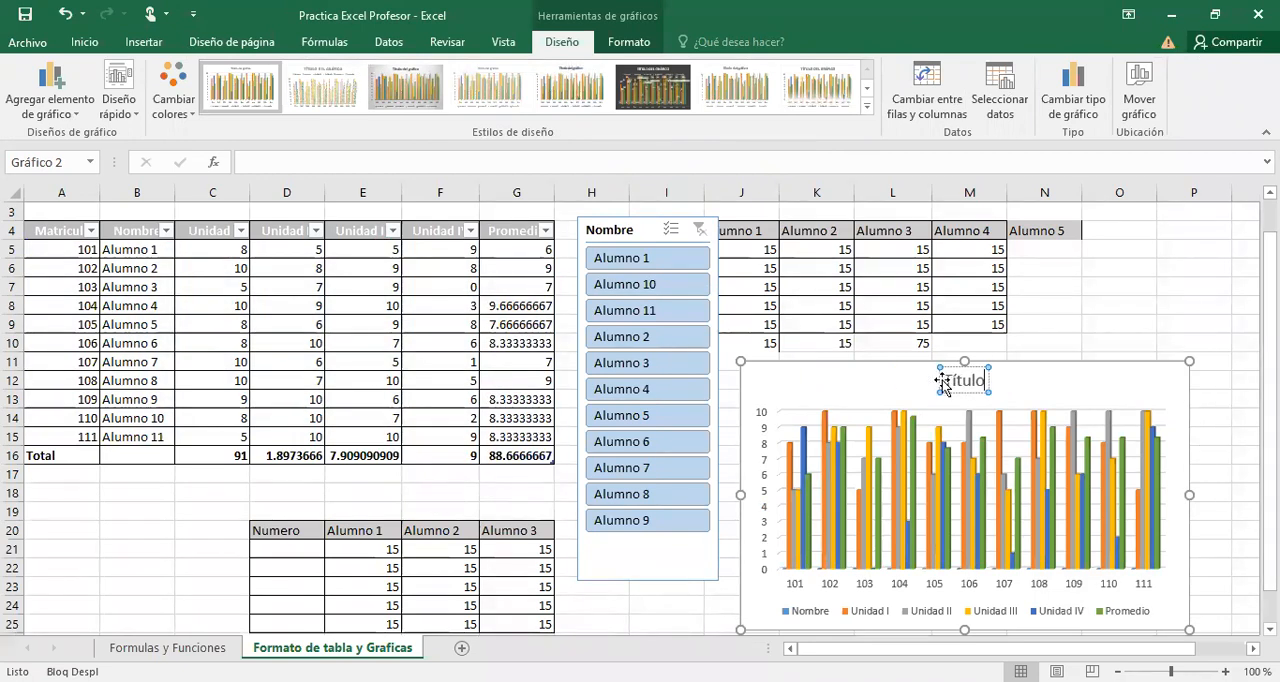
key(BackSpace)
key(BackSpace)
key(BackSpace)
key(BackSpace)
key(BackSpace)
key(BackSpace)
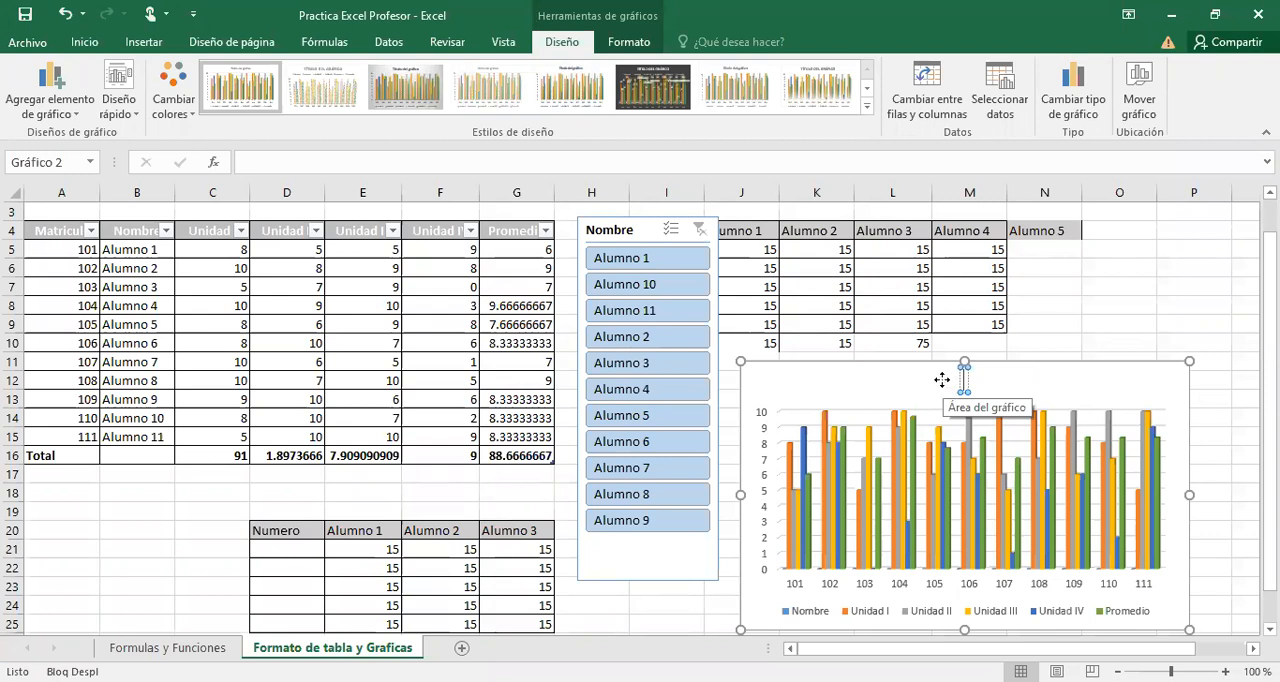
text(Fund)
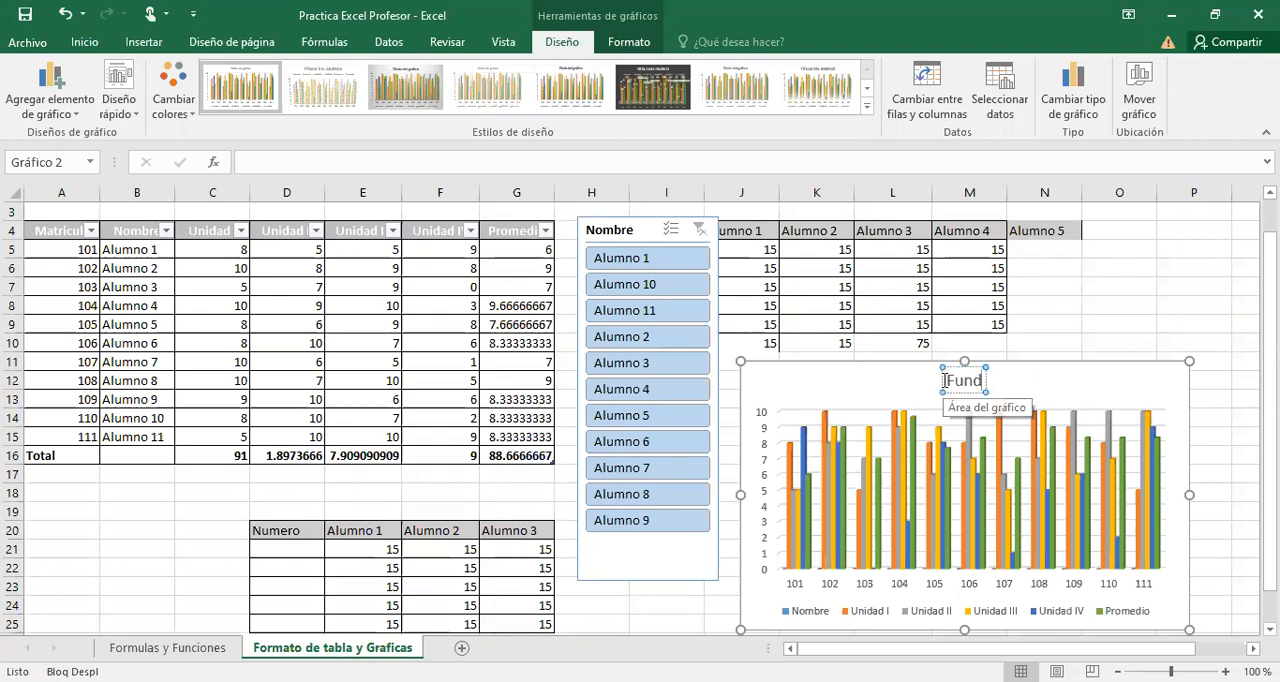
text(amentos de TI)
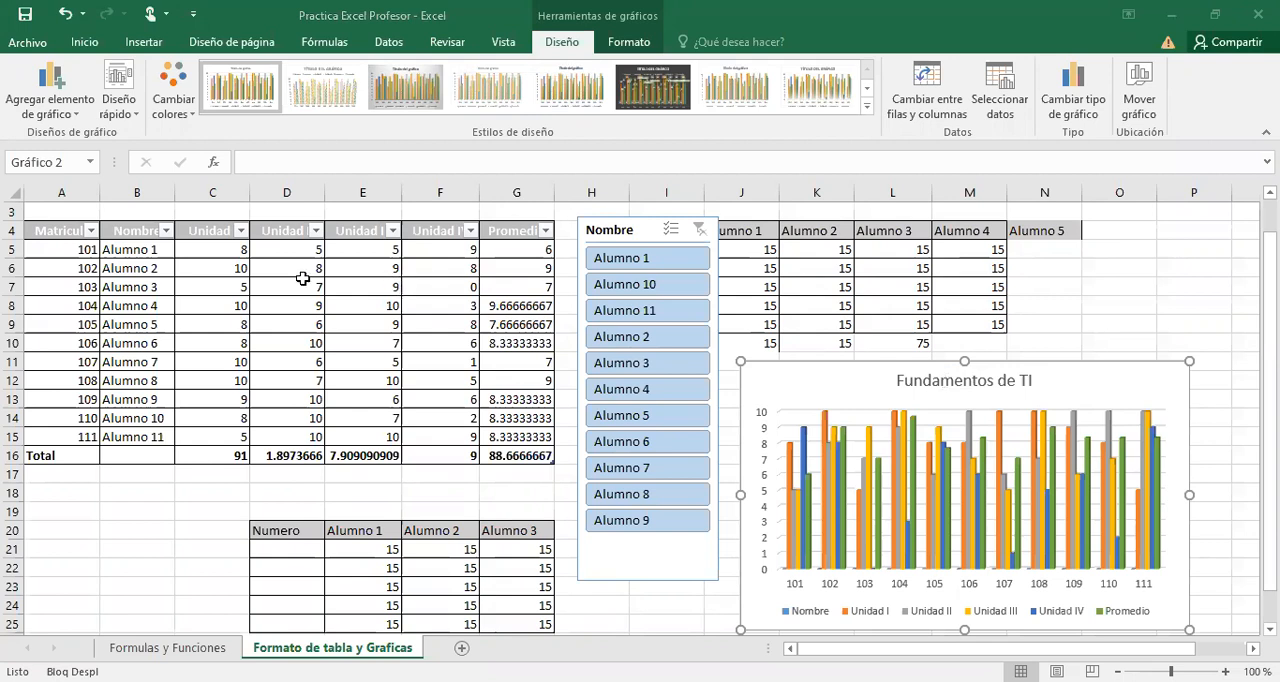
Try a 3-D pie chart based on the whole formatted table, and undo its insertion.
click(348, 287)
click(346, 337)
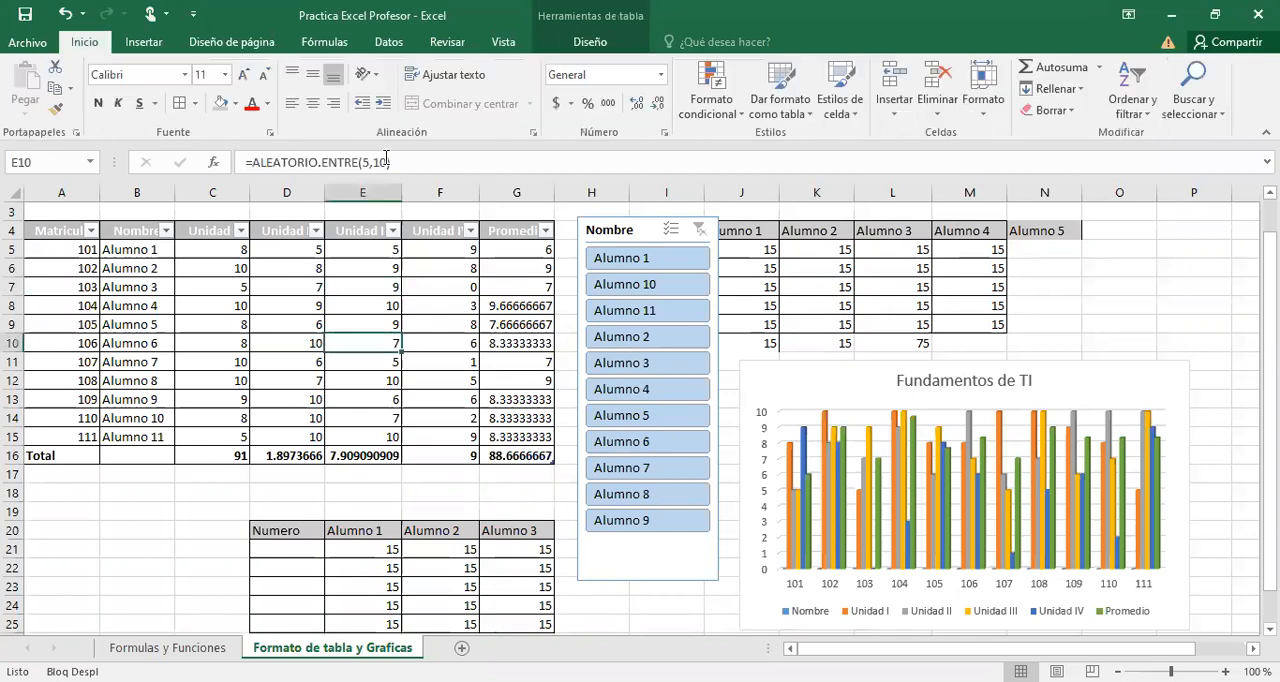
click(144, 42)
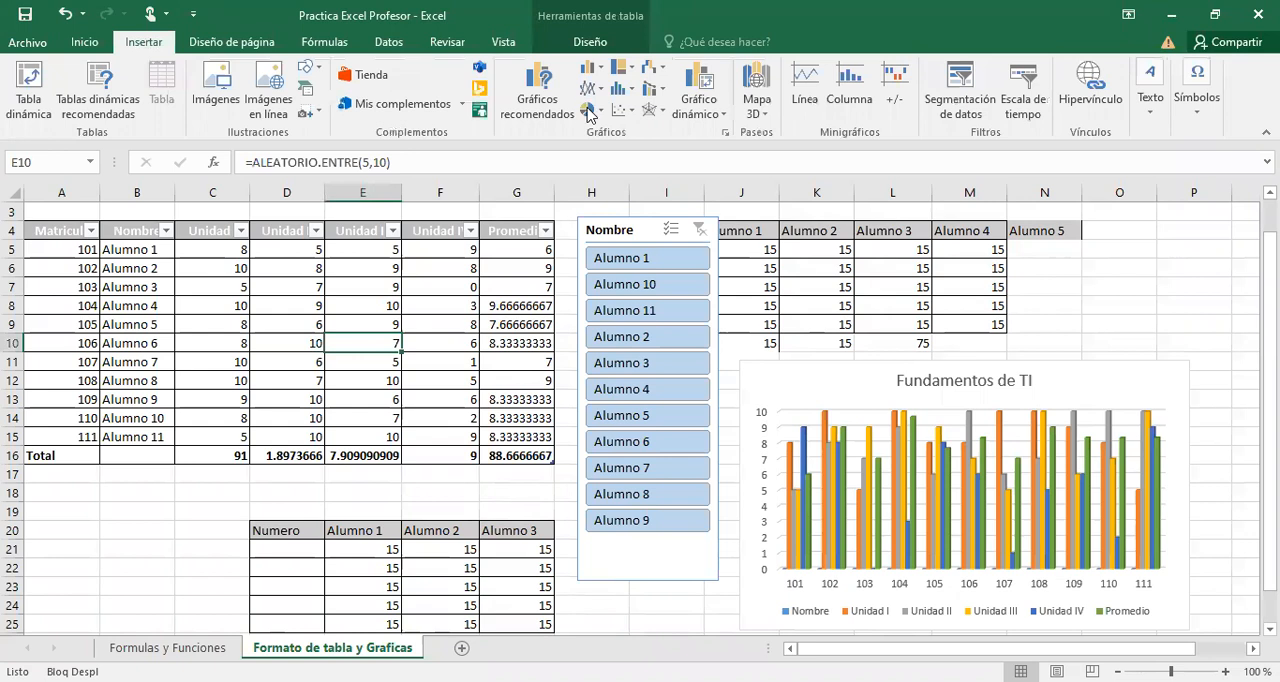
click(600, 118)
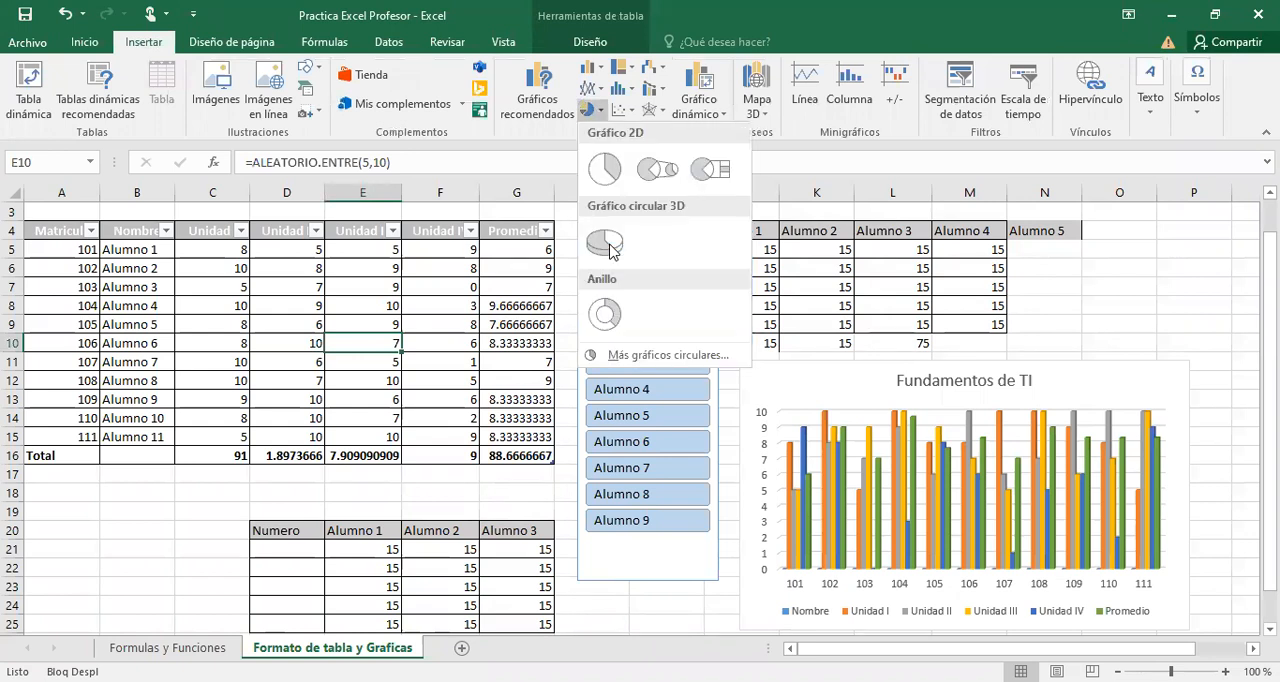
click(610, 248)
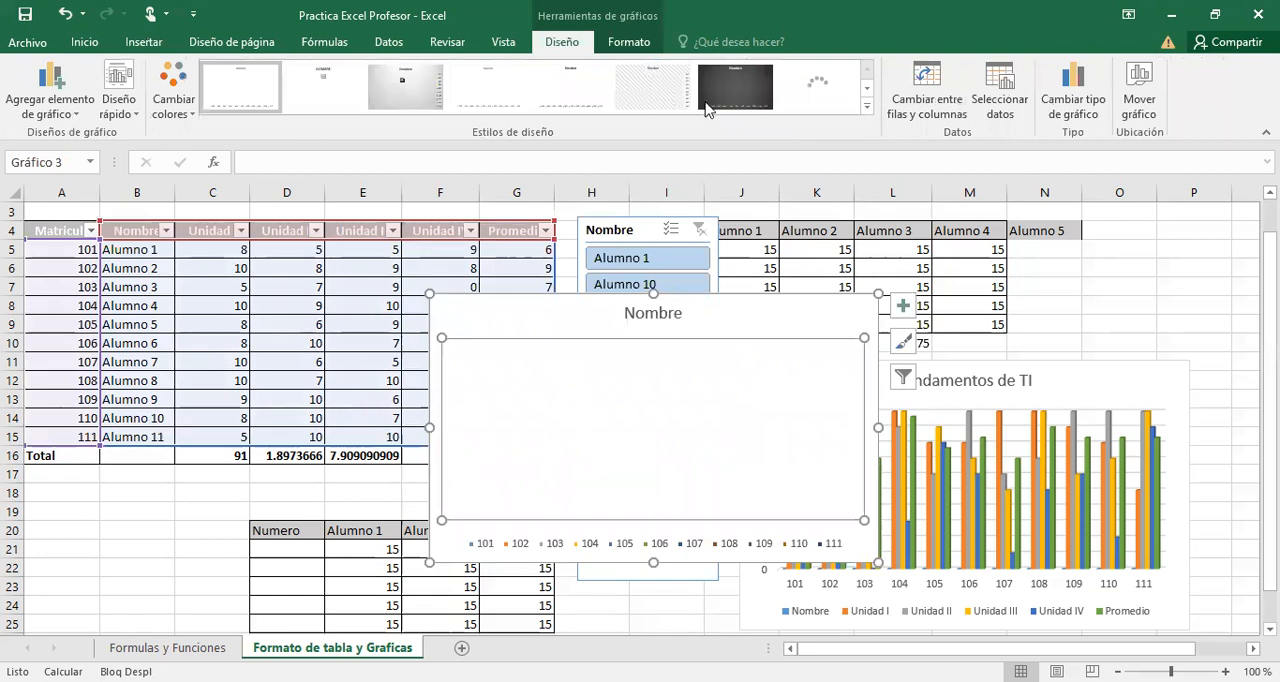
key(ctrl+z)
Insert the 3-D pie chart of the whole table once more, and delete it from the sheet.
click(135, 46)
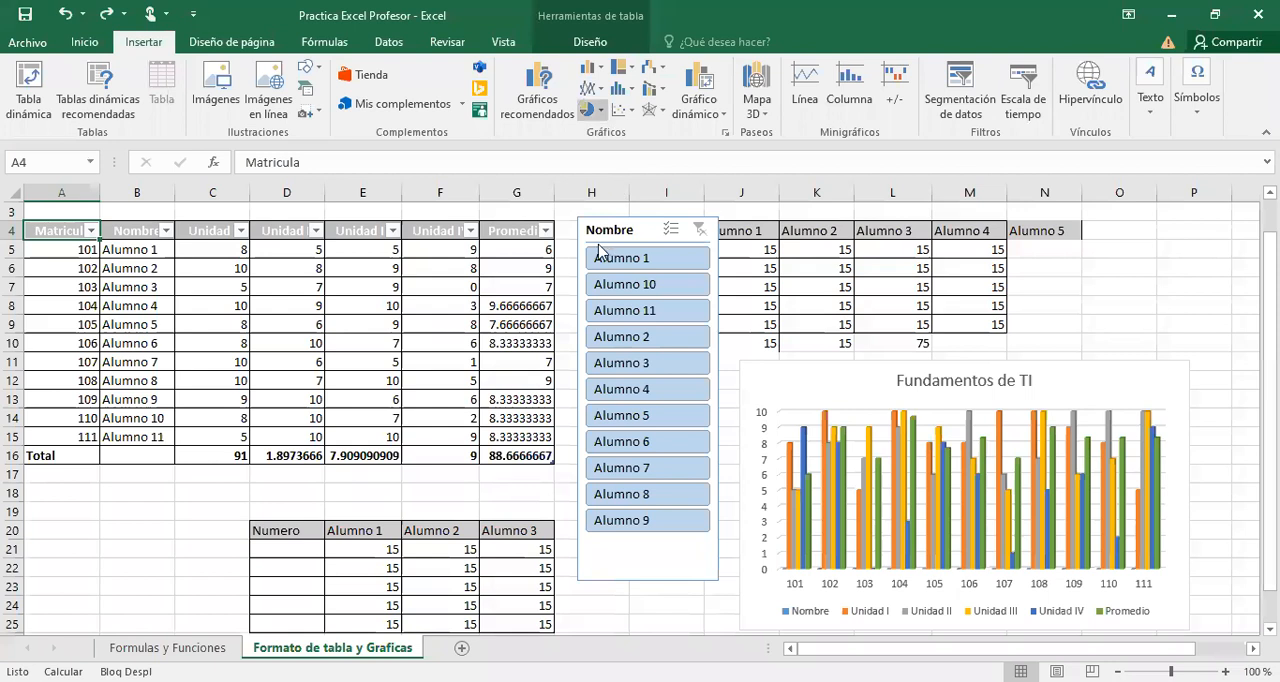
click(590, 110)
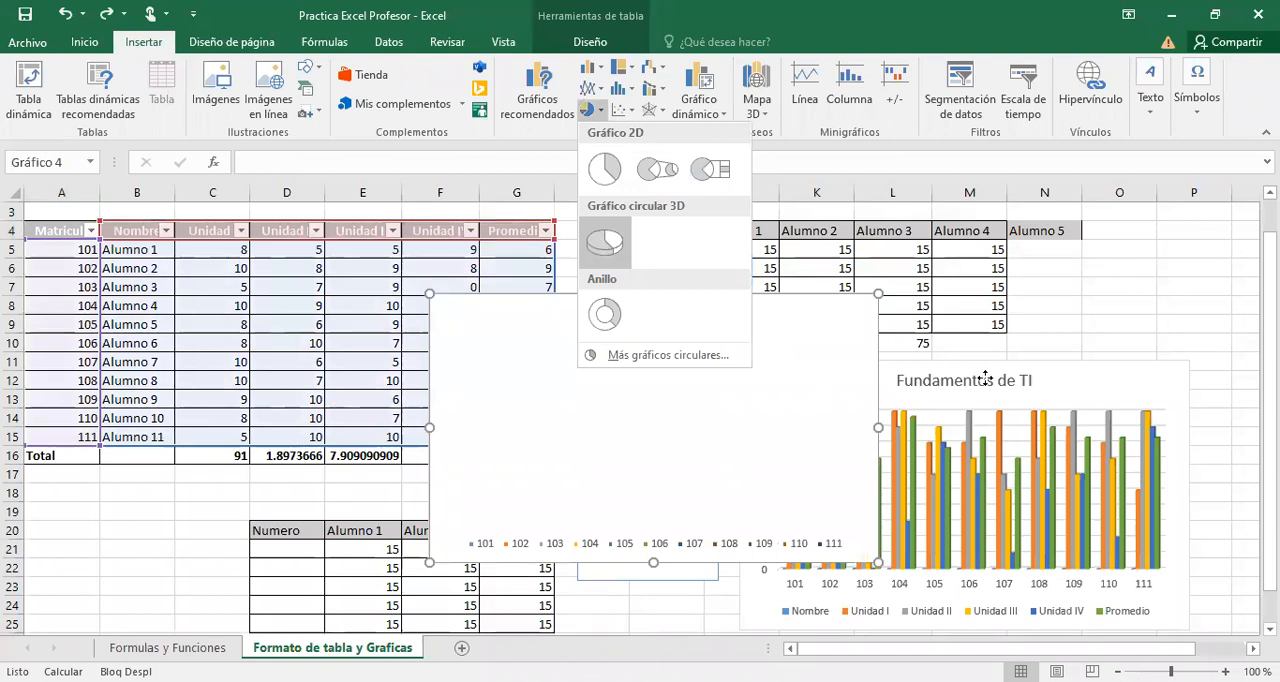
click(846, 342)
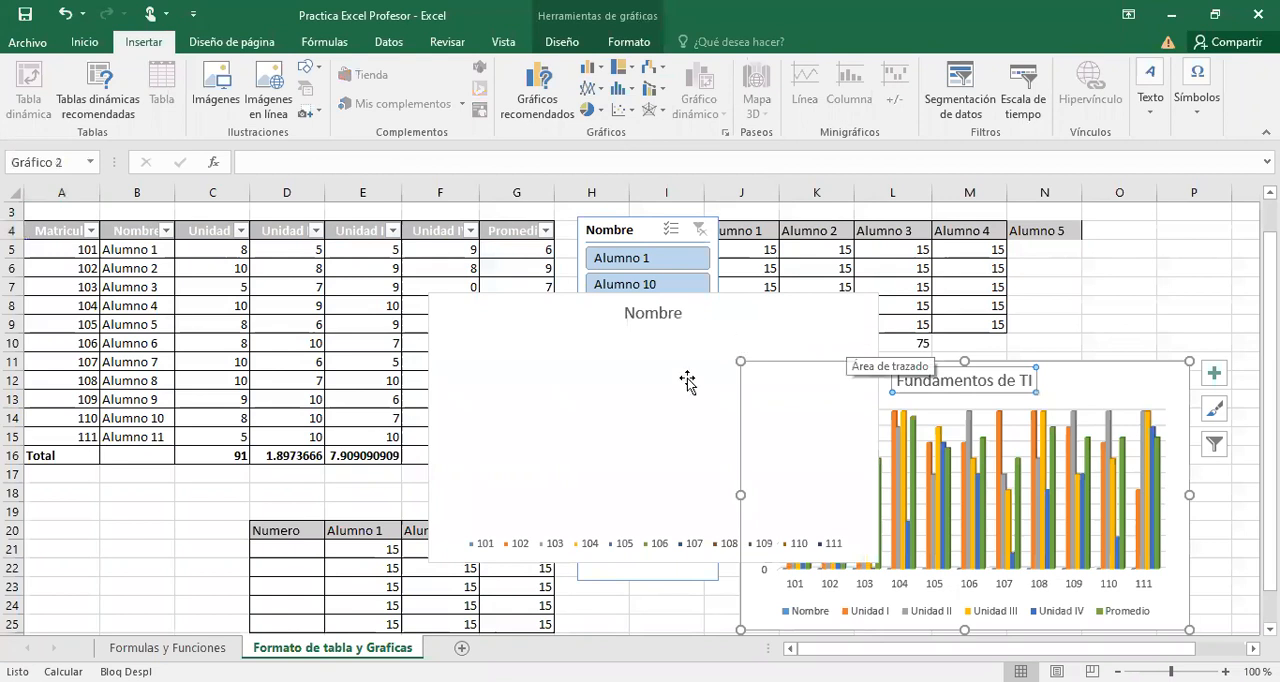
double_click(816, 312)
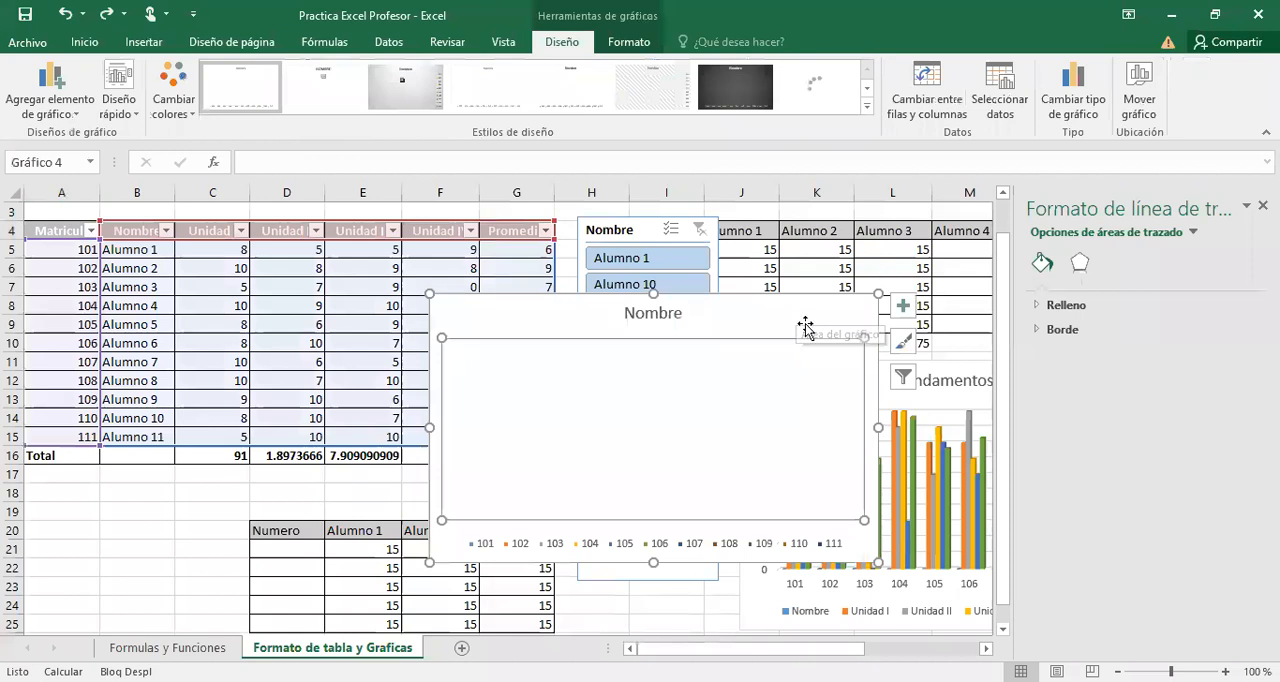
key(Delete)
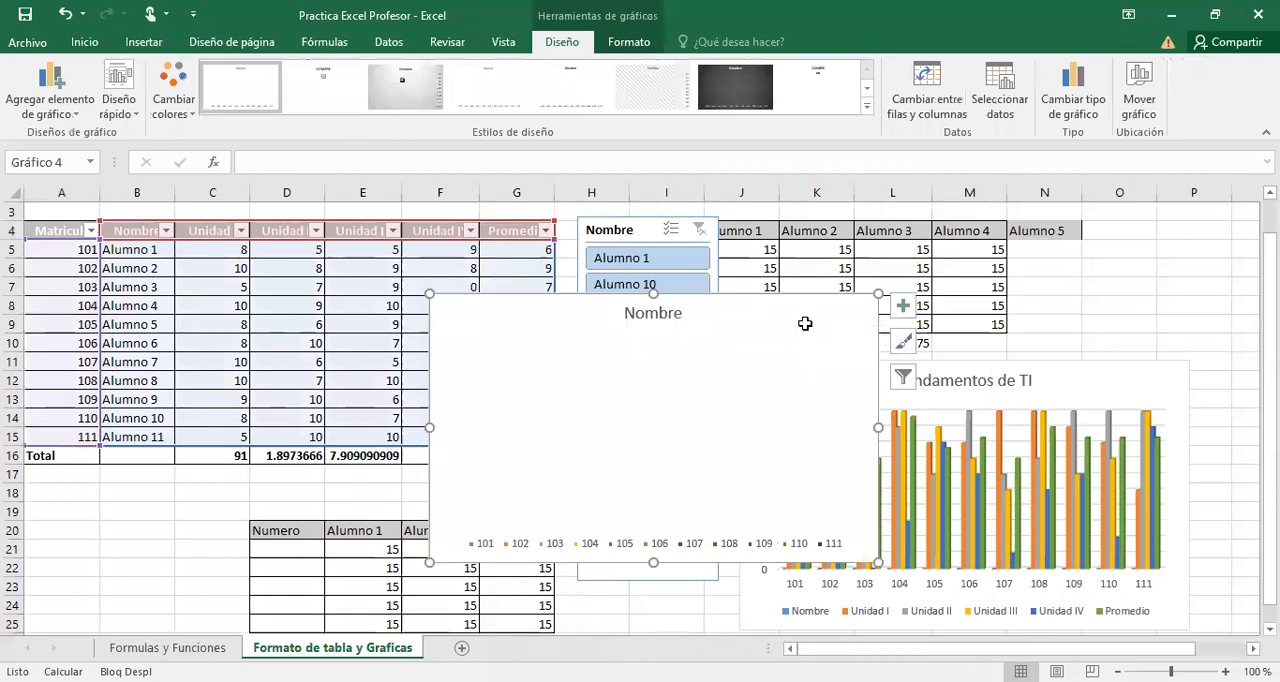
key(Delete)
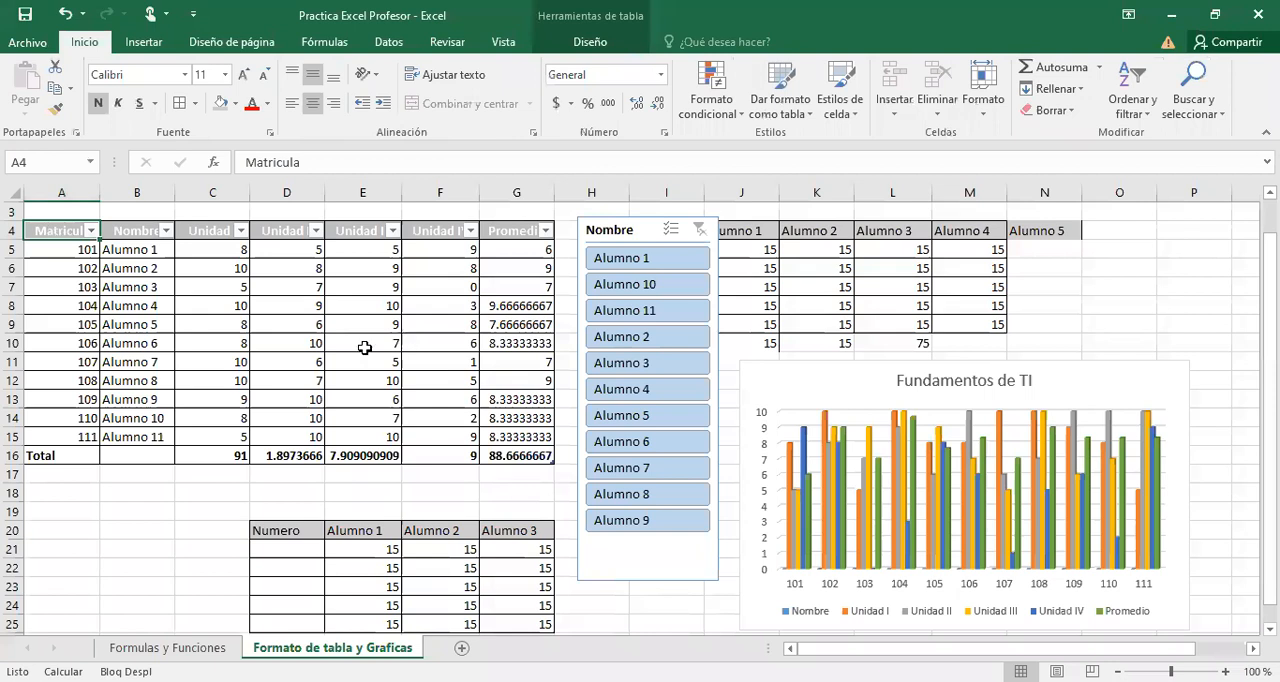
Select the Nombre and Unidad I columns, B4:C15, and preview a 3-D pie chart without inserting it.
drag(60, 232, 385, 324)
drag(269, 361, 400, 395)
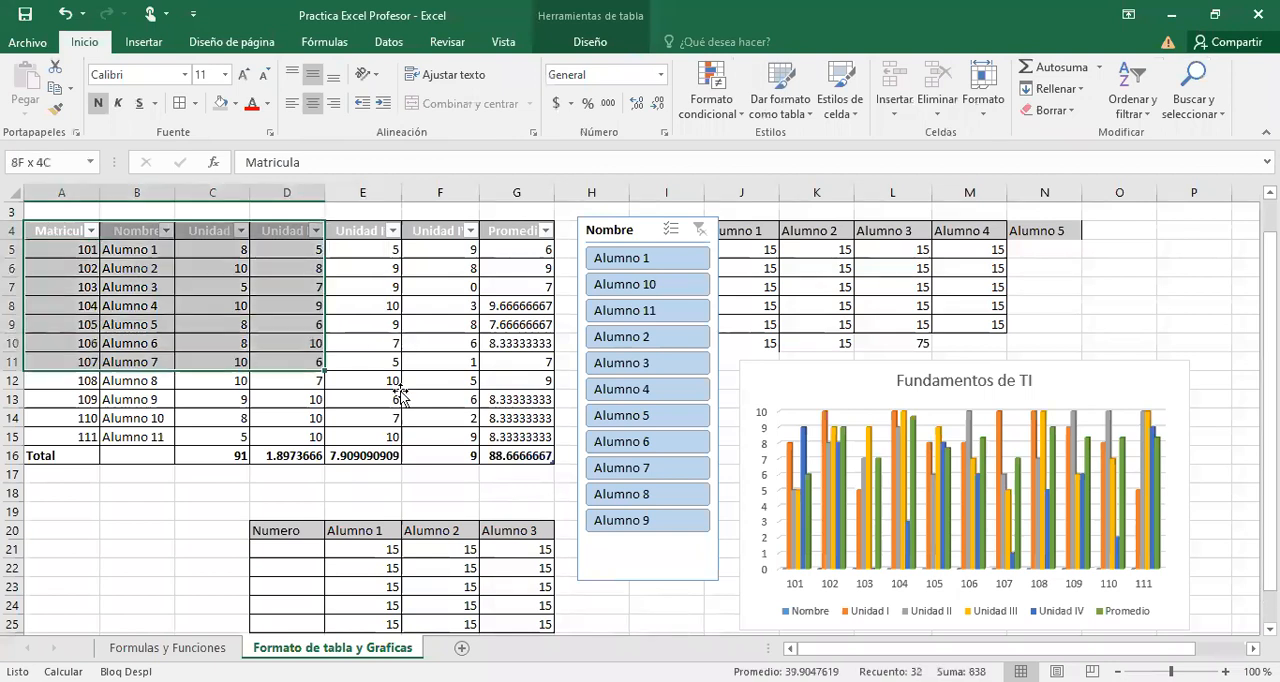
click(399, 397)
drag(127, 232, 224, 428)
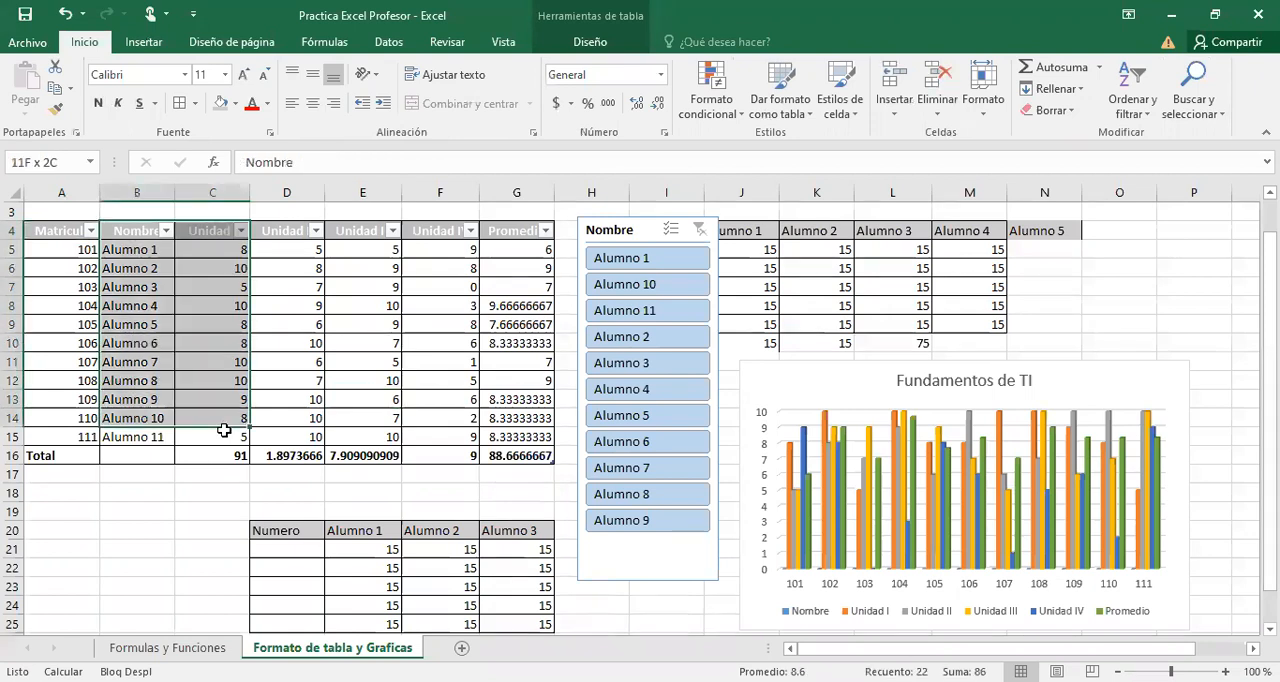
click(133, 46)
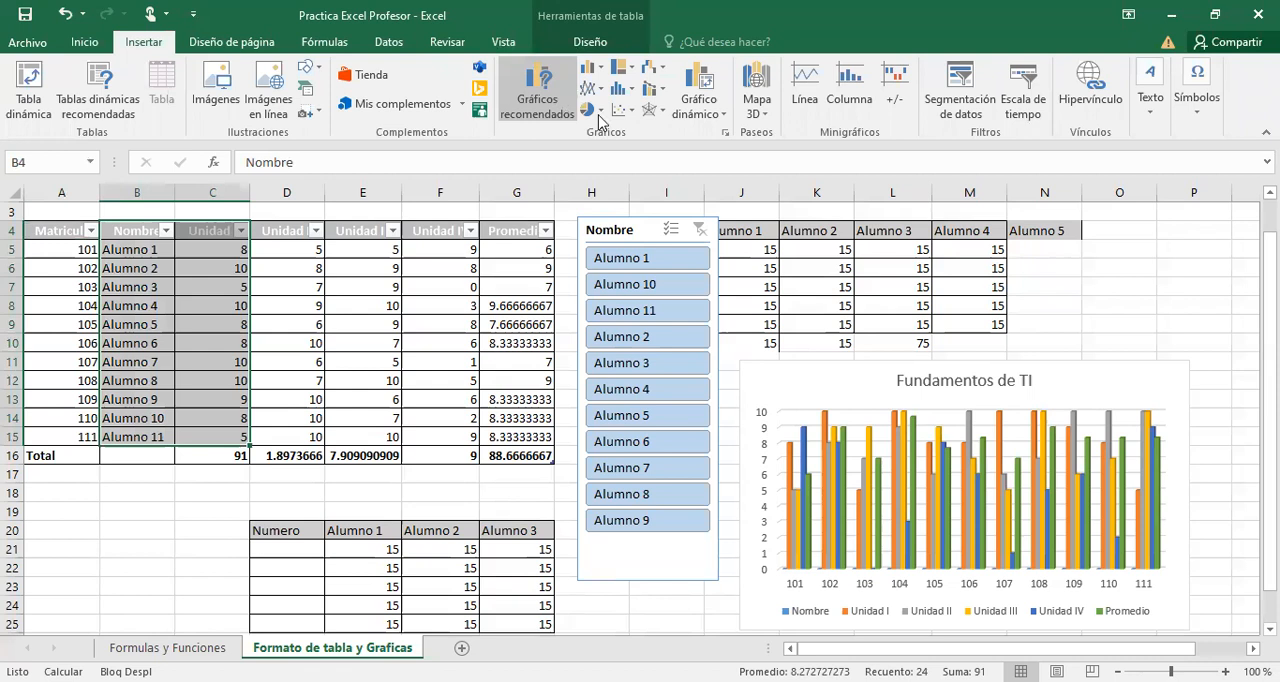
click(622, 240)
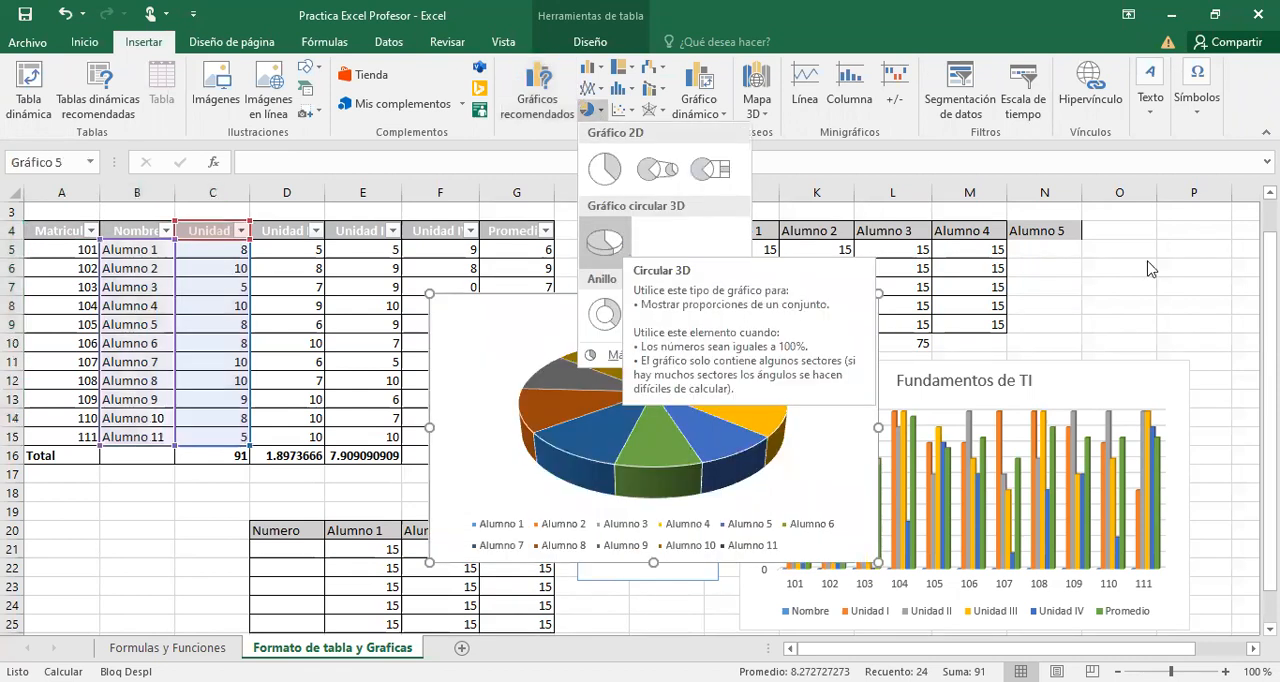
click(372, 292)
Insert a 3-D pie chart of Nombre and Unidad I from B4:C15 and move it over the column chart.
drag(137, 232, 207, 441)
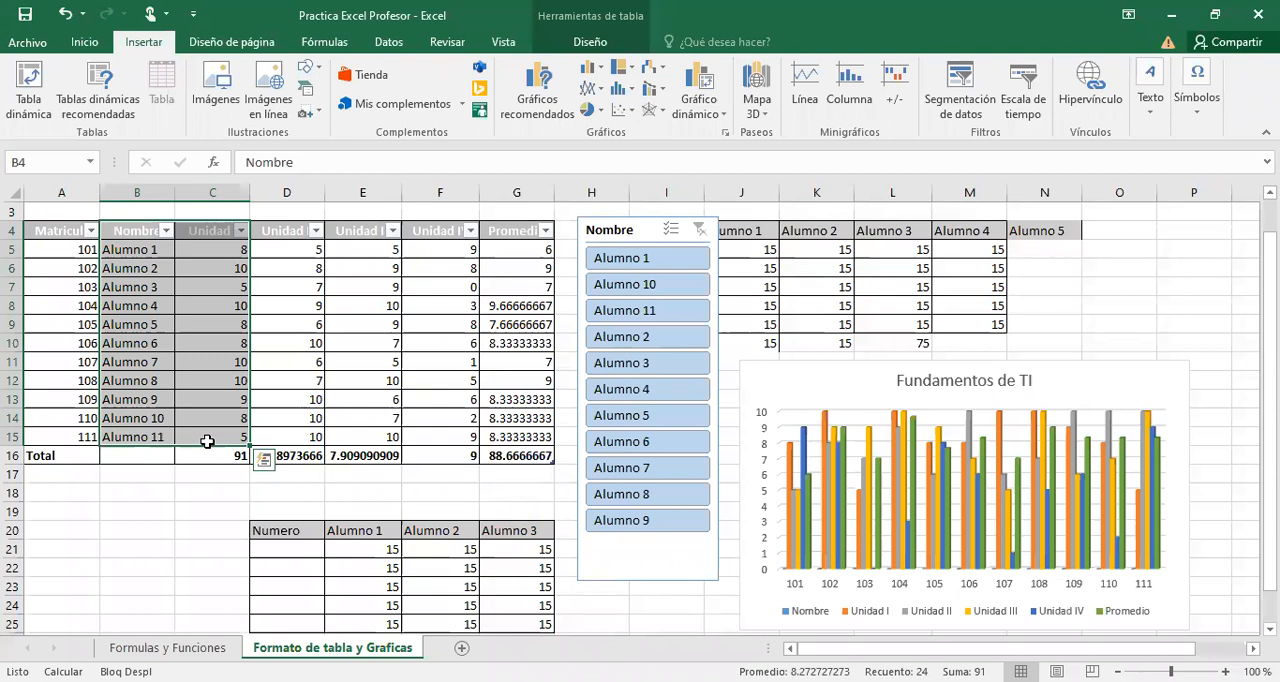
drag(309, 400, 241, 439)
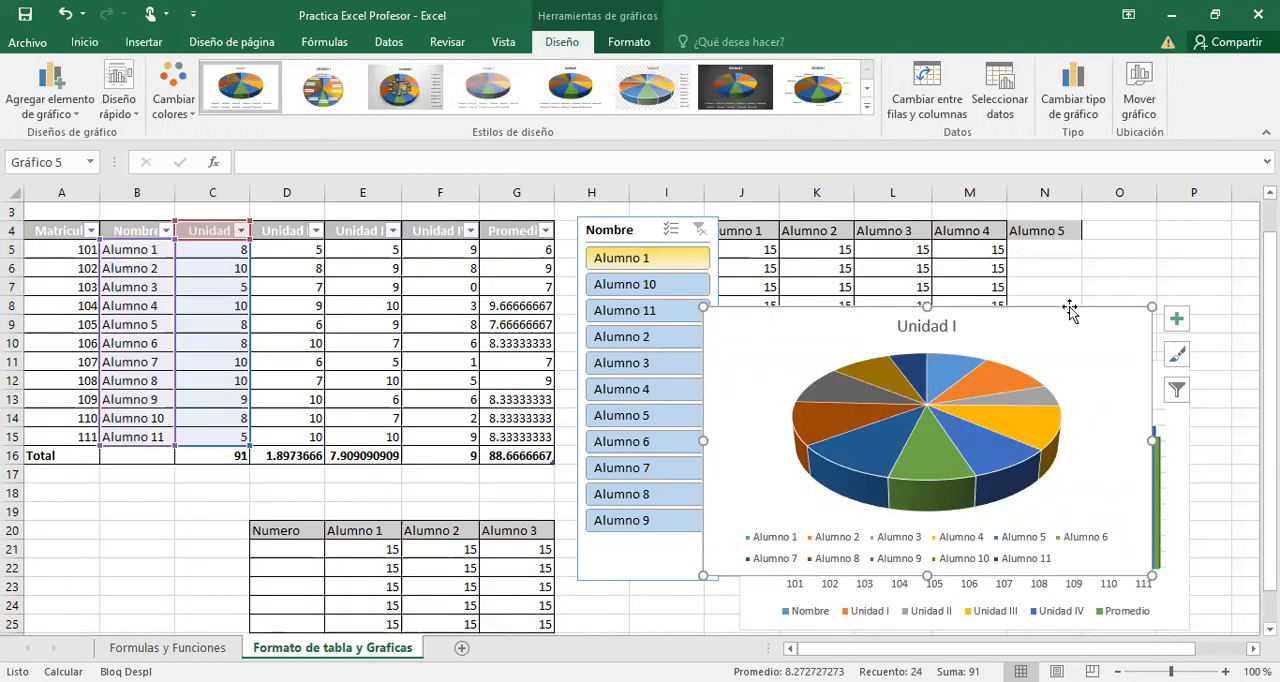
drag(1070, 312, 1123, 284)
Insert a 3-D pie chart from the non-adjacent ranges B4:B15 and D4:D15, and place it below the Numero table, starting at row 28.
drag(144, 230, 134, 437)
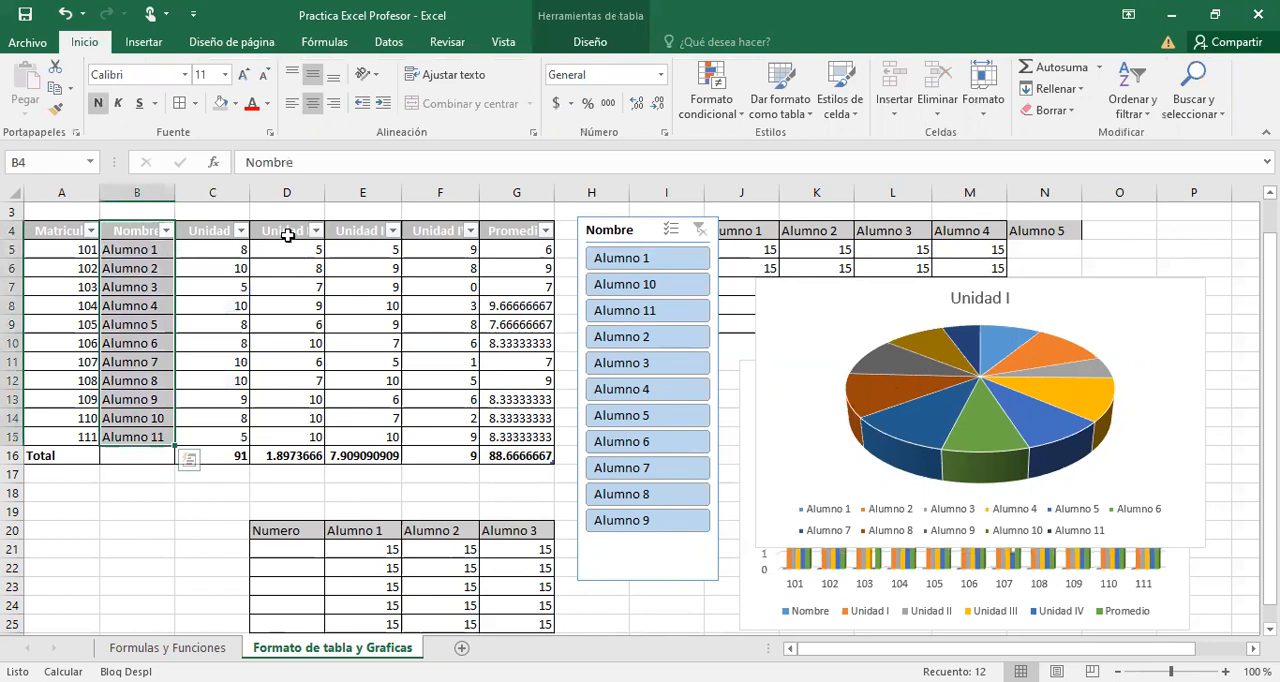
drag(287, 230, 297, 443)
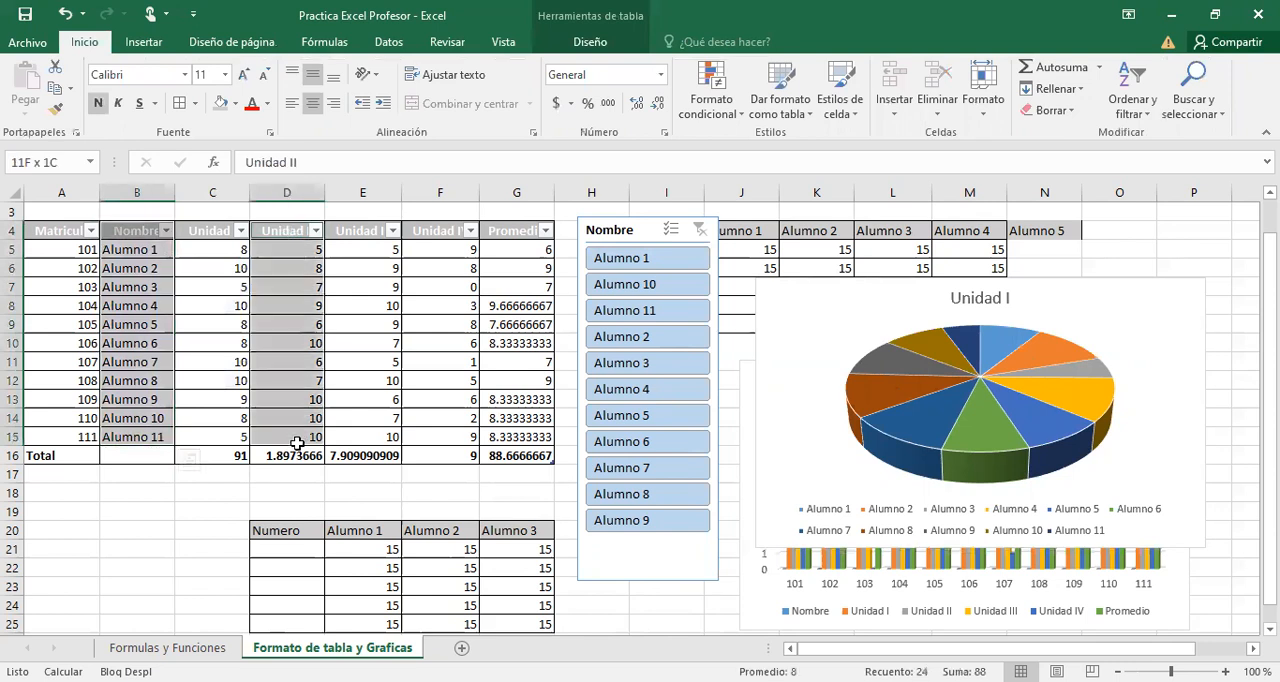
click(145, 43)
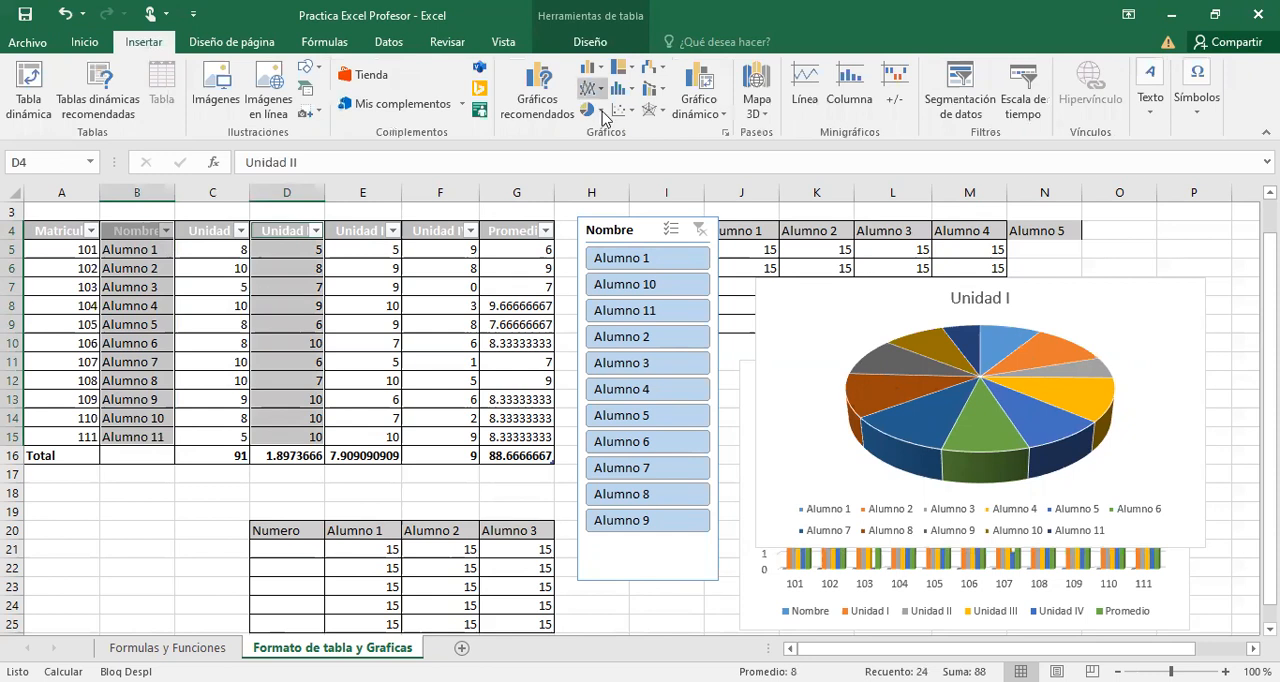
click(605, 255)
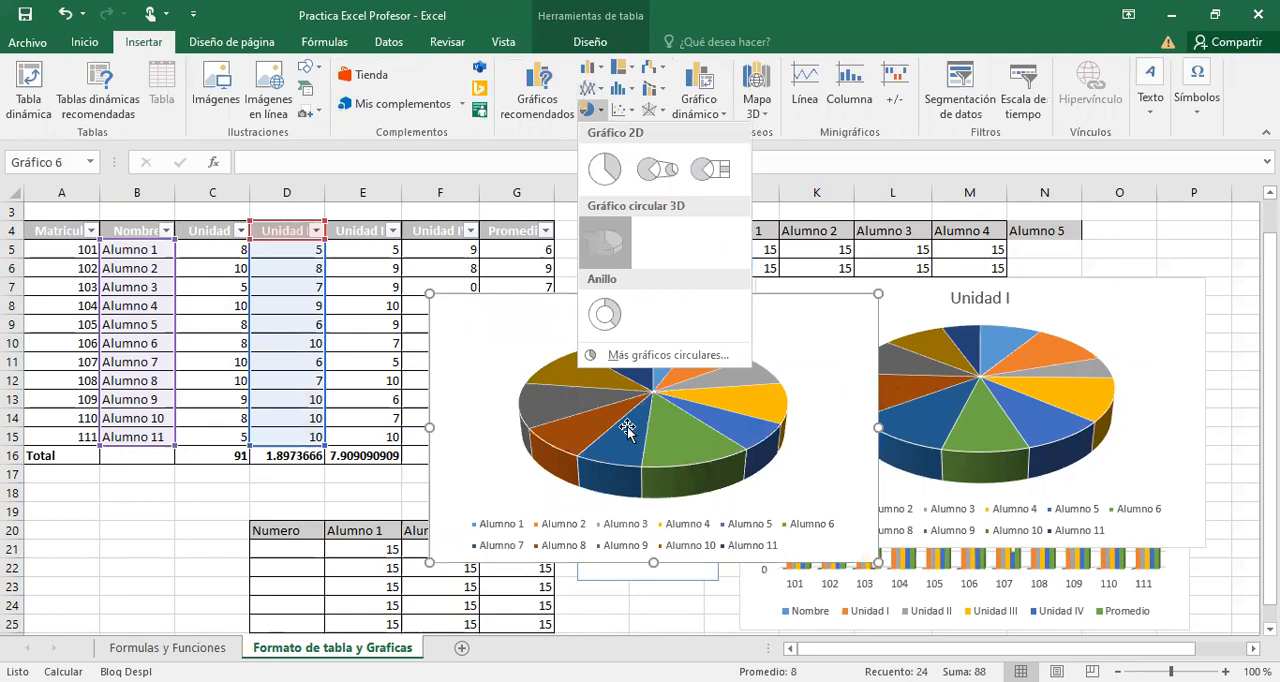
drag(560, 490, 431, 597)
key(ctrl+z)
drag(453, 423, 431, 558)
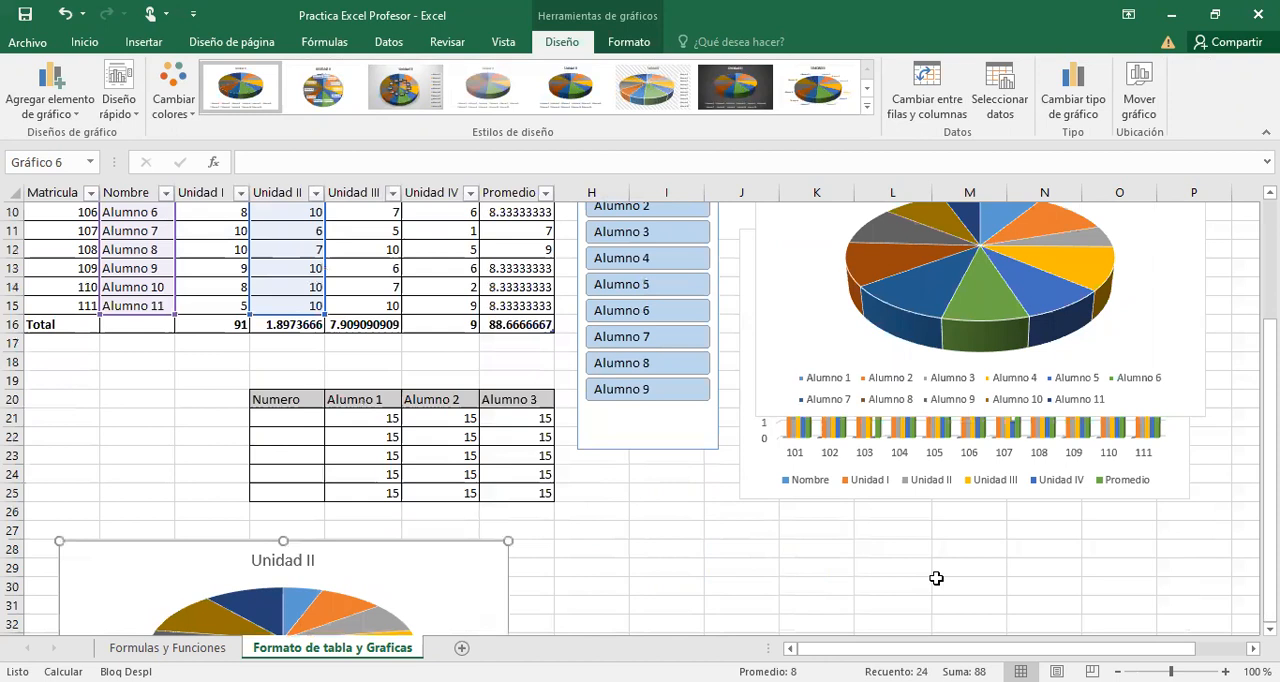
Move the Unidad I pie chart next to the Unidad II pie chart, level with row 28, and deselect it.
key(ctrl+z)
key(ctrl+z)
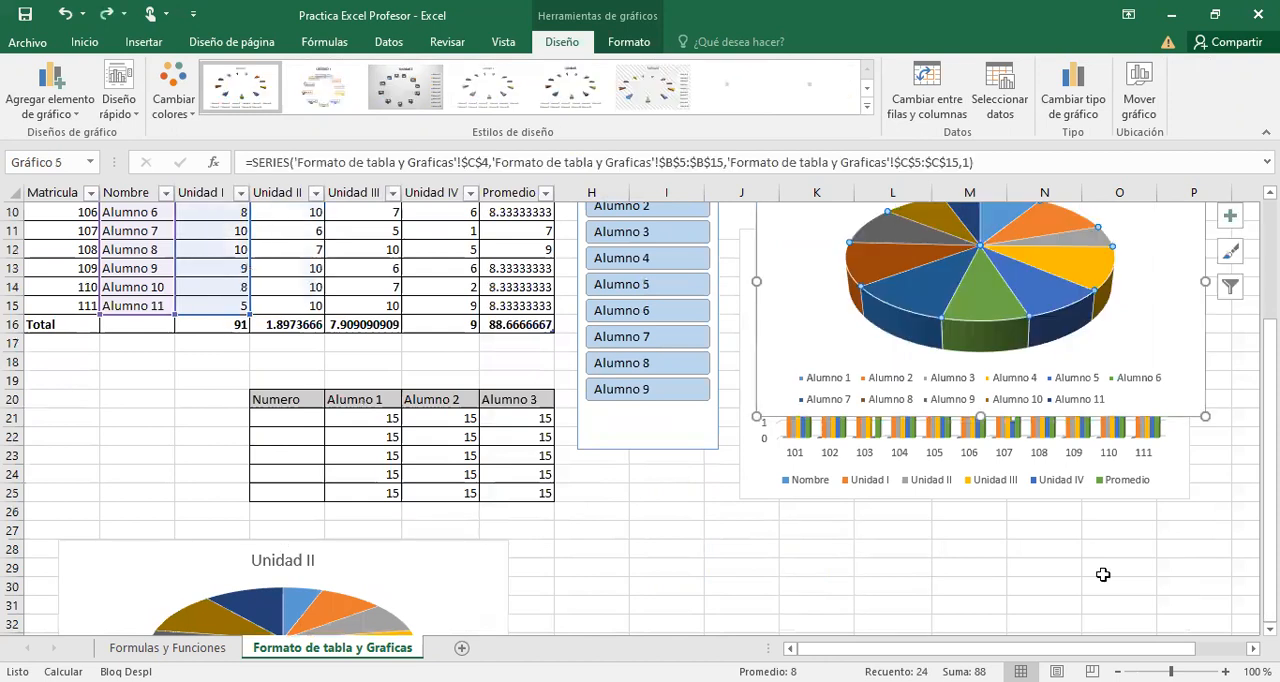
click(1193, 325)
drag(1199, 325, 1066, 629)
drag(1022, 571, 1009, 551)
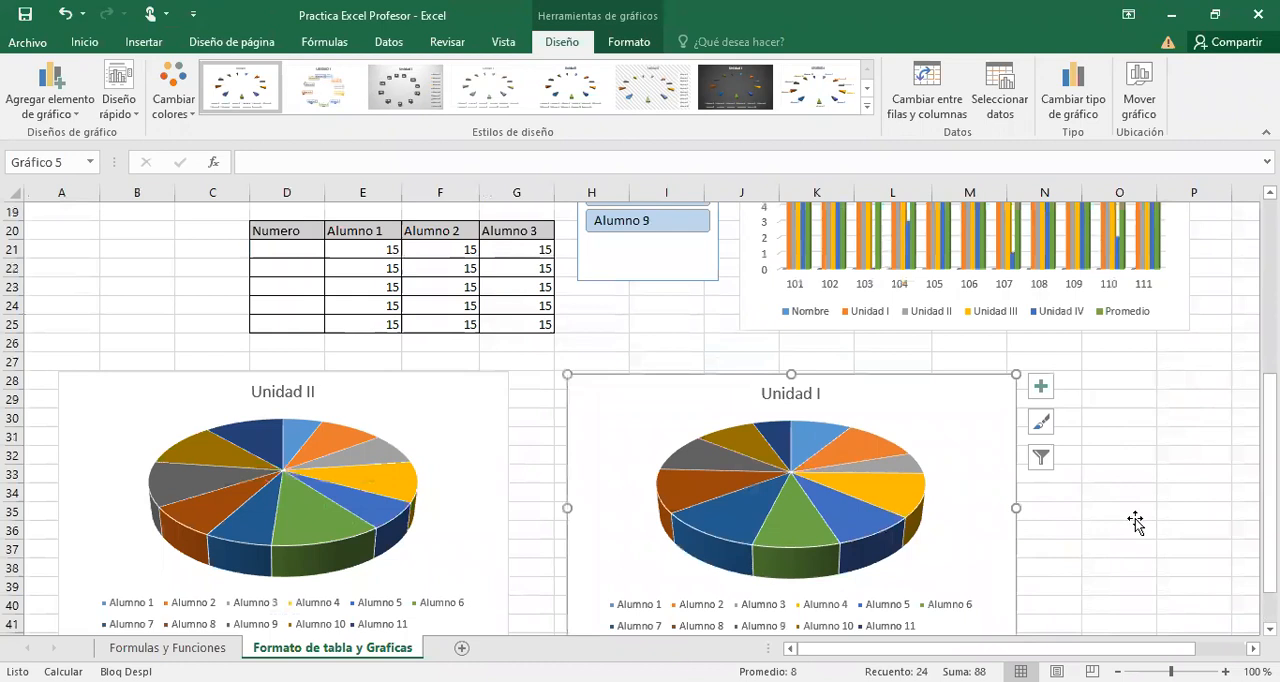
click(1183, 494)
Select the Unidad I data series in the Fundamentos de TI column chart and bring up the chart formatting tools.
scroll(1183, 497, up, 6)
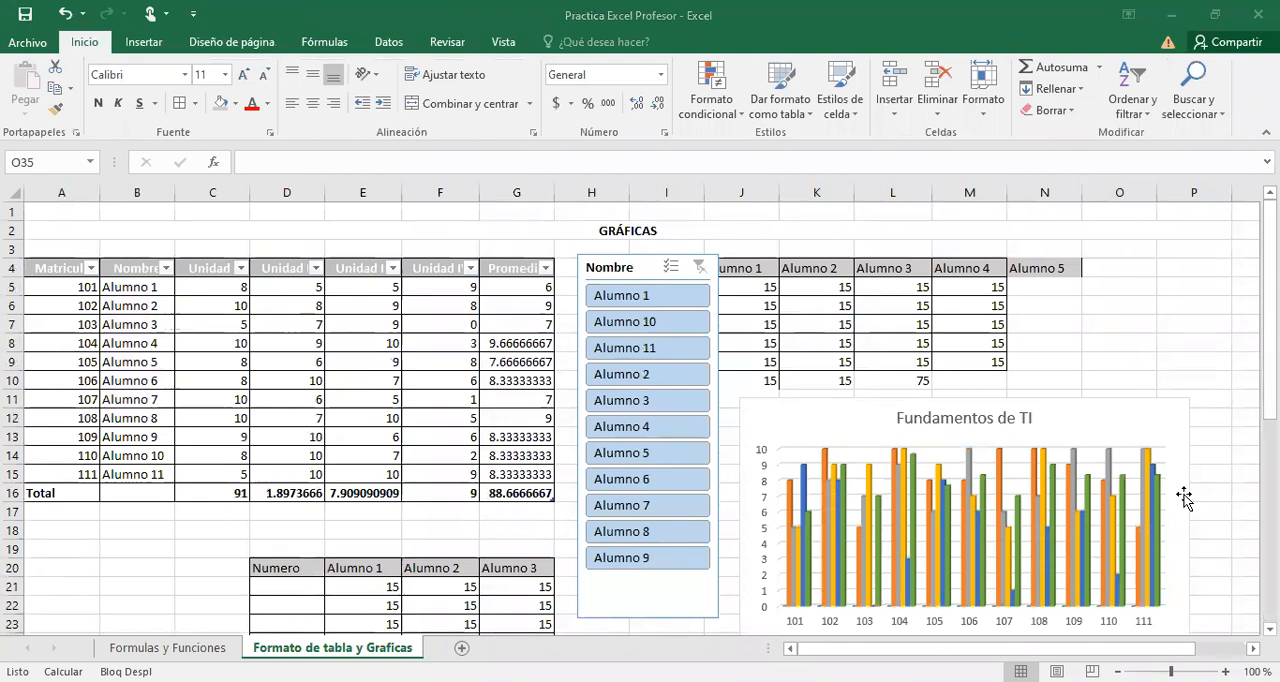
click(825, 510)
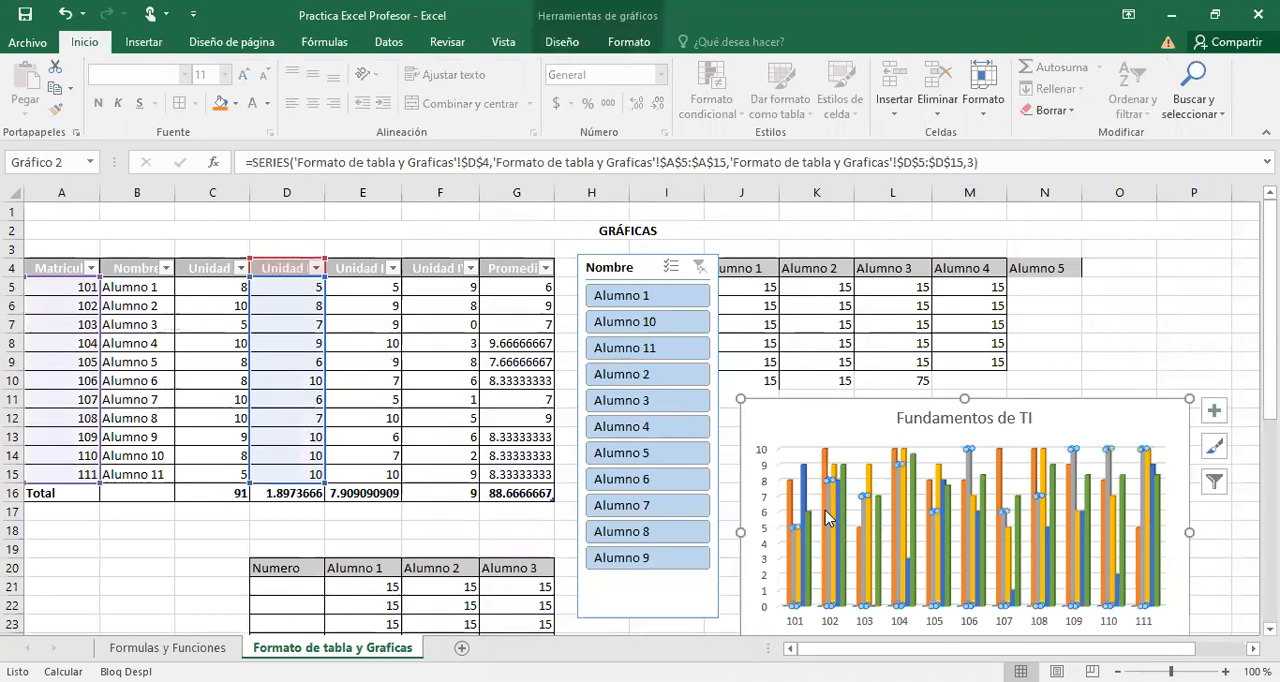
click(623, 45)
key(Up)
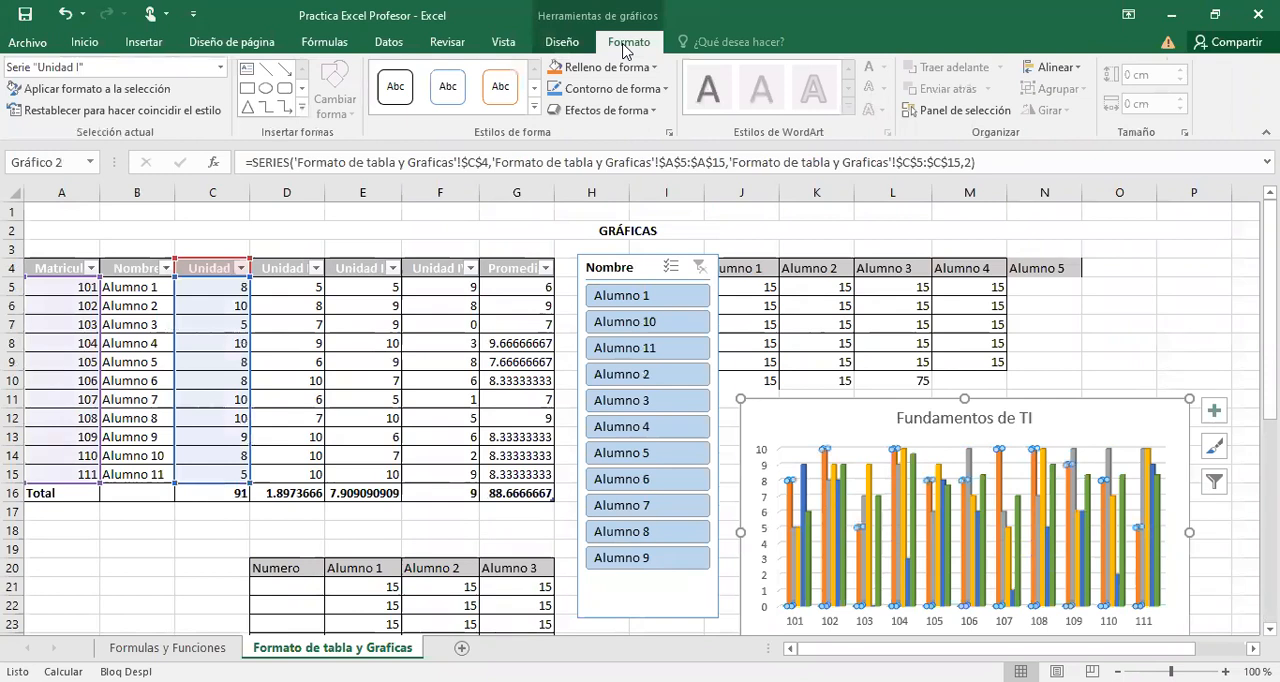